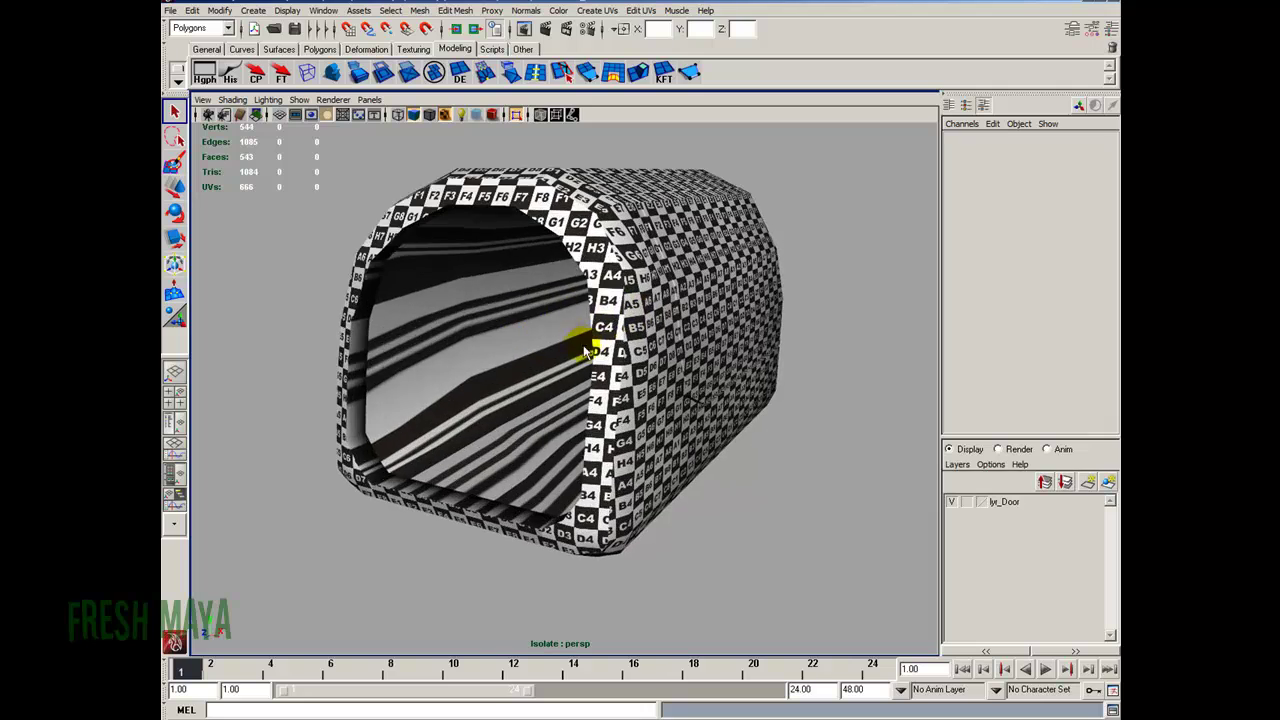
# Examine the checker texture on the outside and inside of the isolated shell from several angles.
pyautogui.keyDown('alt'); pyautogui.moveTo(705, 335); pyautogui.dragTo(562, 400); pyautogui.keyUp('alt')
pyautogui.keyDown('alt'); pyautogui.moveTo(501, 396); pyautogui.dragTo(551, 386, button='right'); pyautogui.keyUp('alt')
pyautogui.keyDown('alt'); pyautogui.moveTo(490, 388); pyautogui.dragTo(592, 343); pyautogui.keyUp('alt')
pyautogui.keyDown('alt'); pyautogui.moveTo(515, 322); pyautogui.dragTo(610, 383); pyautogui.keyUp('alt')
pyautogui.keyDown('alt'); pyautogui.moveTo(643, 382); pyautogui.dragTo(588, 374, button='right'); pyautogui.keyUp('alt')
pyautogui.keyDown('alt'); pyautogui.moveTo(588, 374); pyautogui.dragTo(559, 369); pyautogui.keyUp('alt')
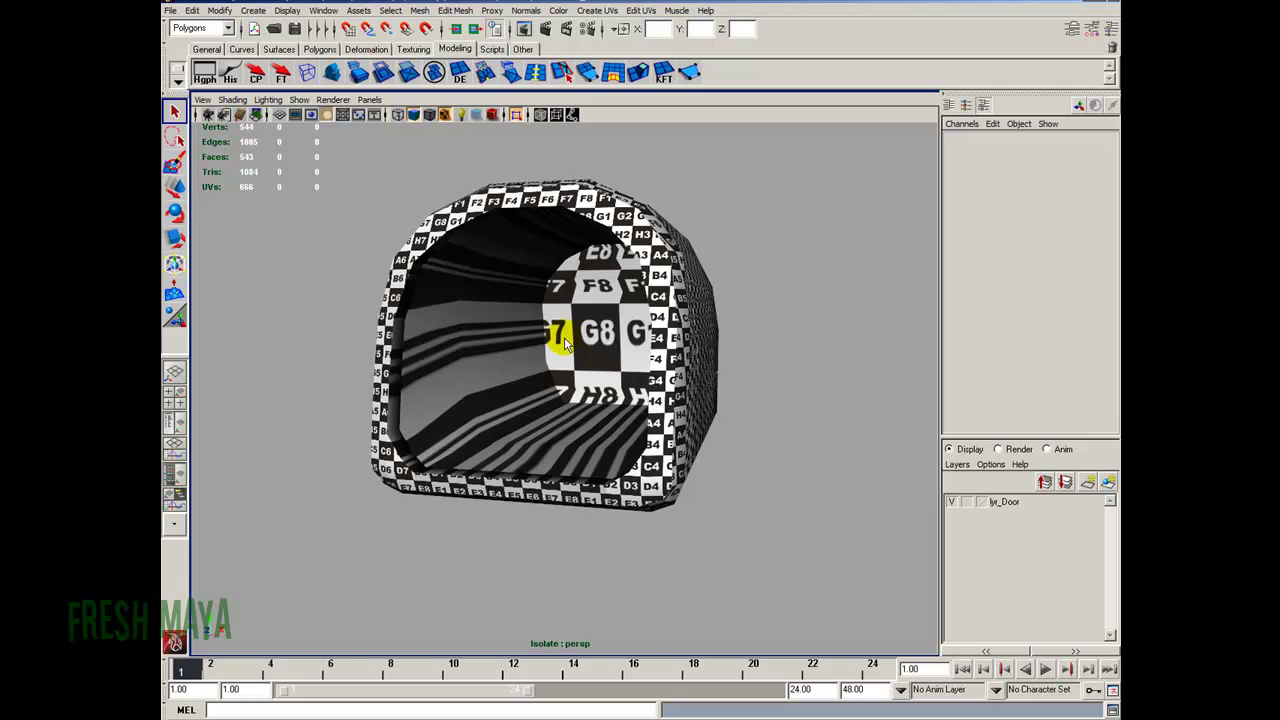
pyautogui.keyDown('alt'); pyautogui.moveTo(461, 355); pyautogui.dragTo(460, 370); pyautogui.keyUp('alt')
pyautogui.keyDown('alt'); pyautogui.moveTo(685, 433); pyautogui.dragTo(631, 420, button='right'); pyautogui.keyUp('alt')
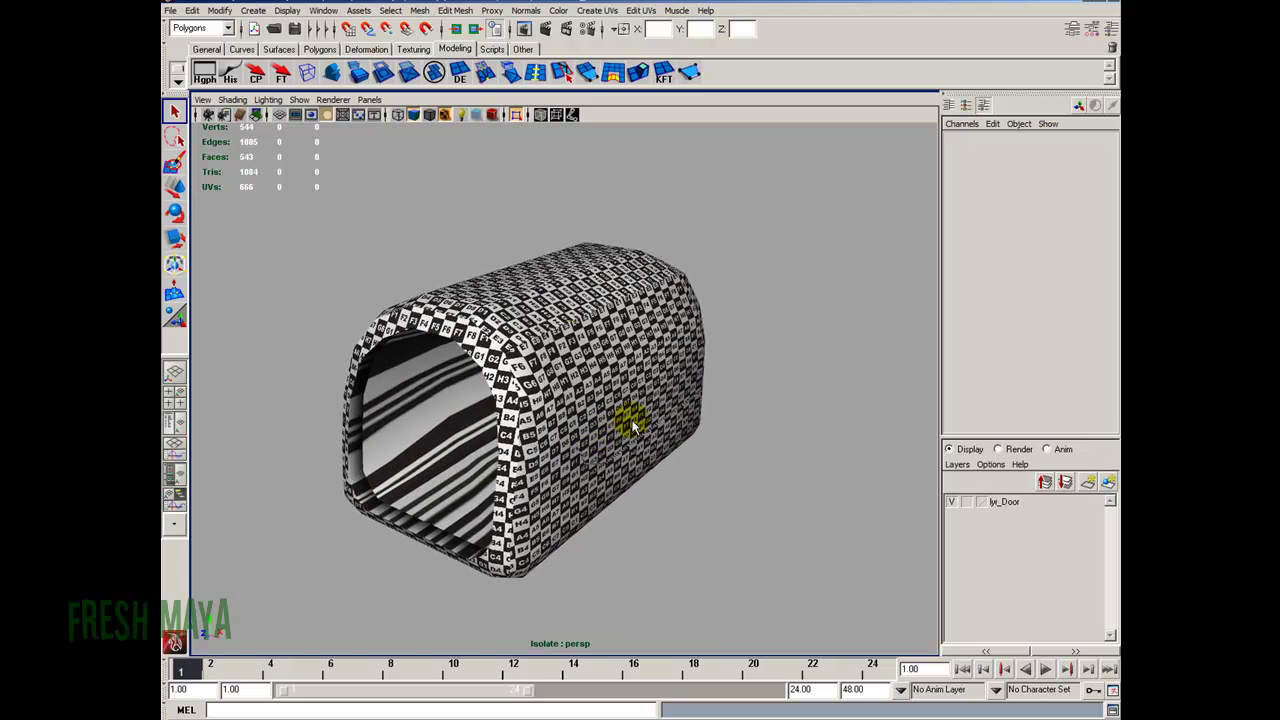
pyautogui.keyDown('alt'); pyautogui.moveTo(343, 366); pyautogui.dragTo(430, 366, button='right'); pyautogui.keyUp('alt')
pyautogui.keyDown('alt'); pyautogui.moveTo(430, 366); pyautogui.dragTo(483, 366); pyautogui.keyUp('alt')
pyautogui.keyDown('alt'); pyautogui.moveTo(355, 378); pyautogui.dragTo(522, 372, button='right'); pyautogui.keyUp('alt')
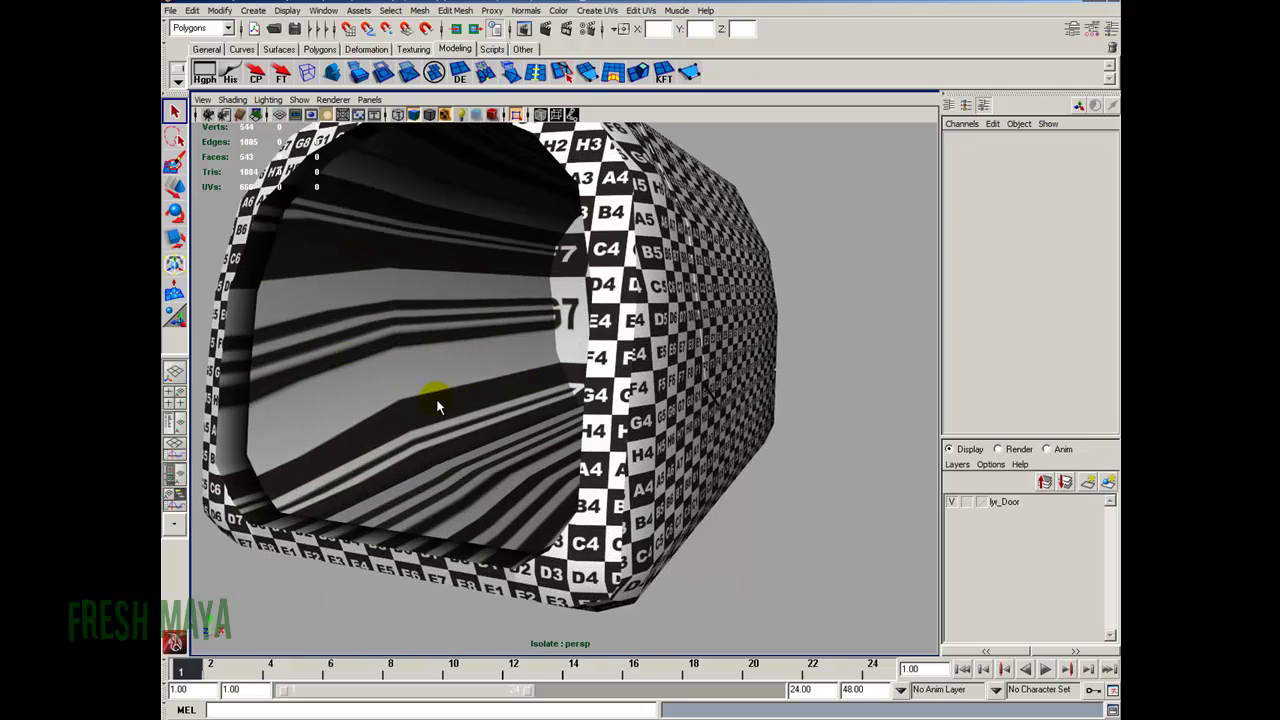
pyautogui.keyDown('alt'); pyautogui.moveTo(452, 476); pyautogui.dragTo(449, 431, button='right'); pyautogui.keyUp('alt')
pyautogui.keyDown('alt'); pyautogui.moveTo(449, 431); pyautogui.dragTo(460, 440); pyautogui.keyUp('alt')
pyautogui.keyDown('alt'); pyautogui.moveTo(460, 440); pyautogui.dragTo(400, 434, button='right'); pyautogui.keyUp('alt')
pyautogui.keyDown('alt'); pyautogui.moveTo(400, 434); pyautogui.dragTo(356, 431); pyautogui.keyUp('alt')
pyautogui.keyDown('alt'); pyautogui.moveTo(552, 416); pyautogui.dragTo(486, 413, button='middle'); pyautogui.keyUp('alt')
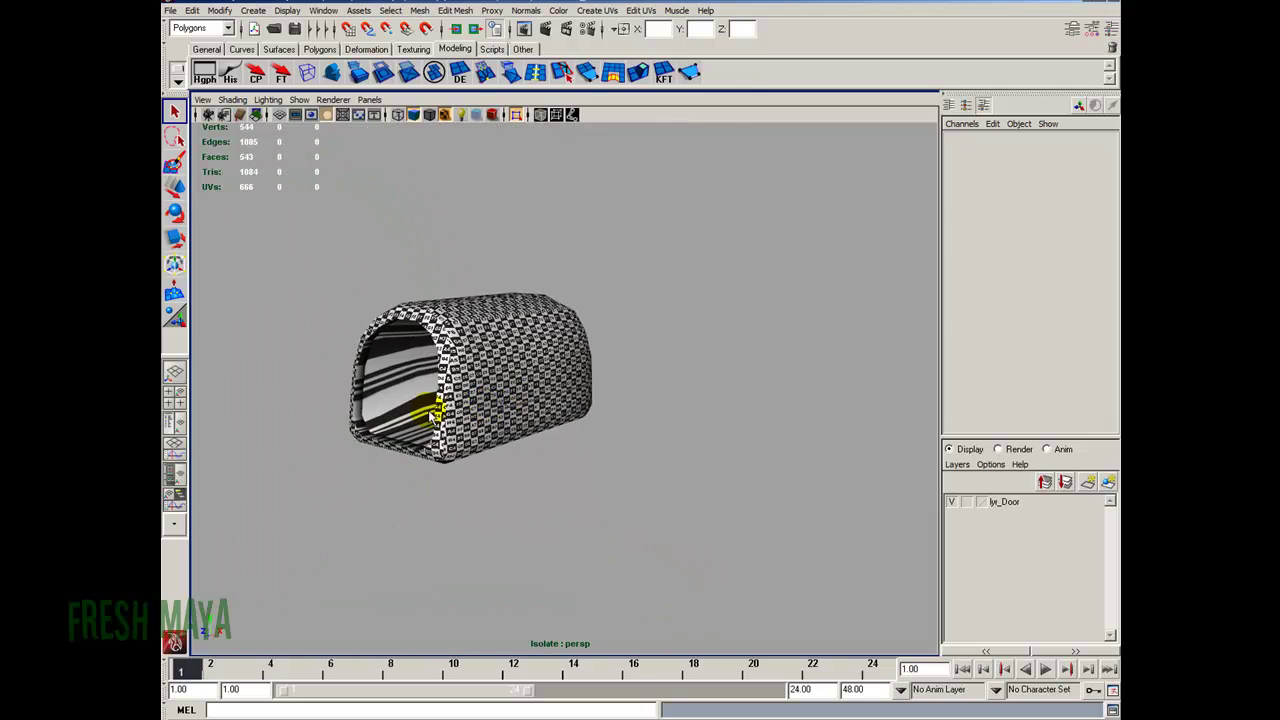
pyautogui.keyDown('alt'); pyautogui.moveTo(485, 412); pyautogui.dragTo(262, 190); pyautogui.keyUp('alt')
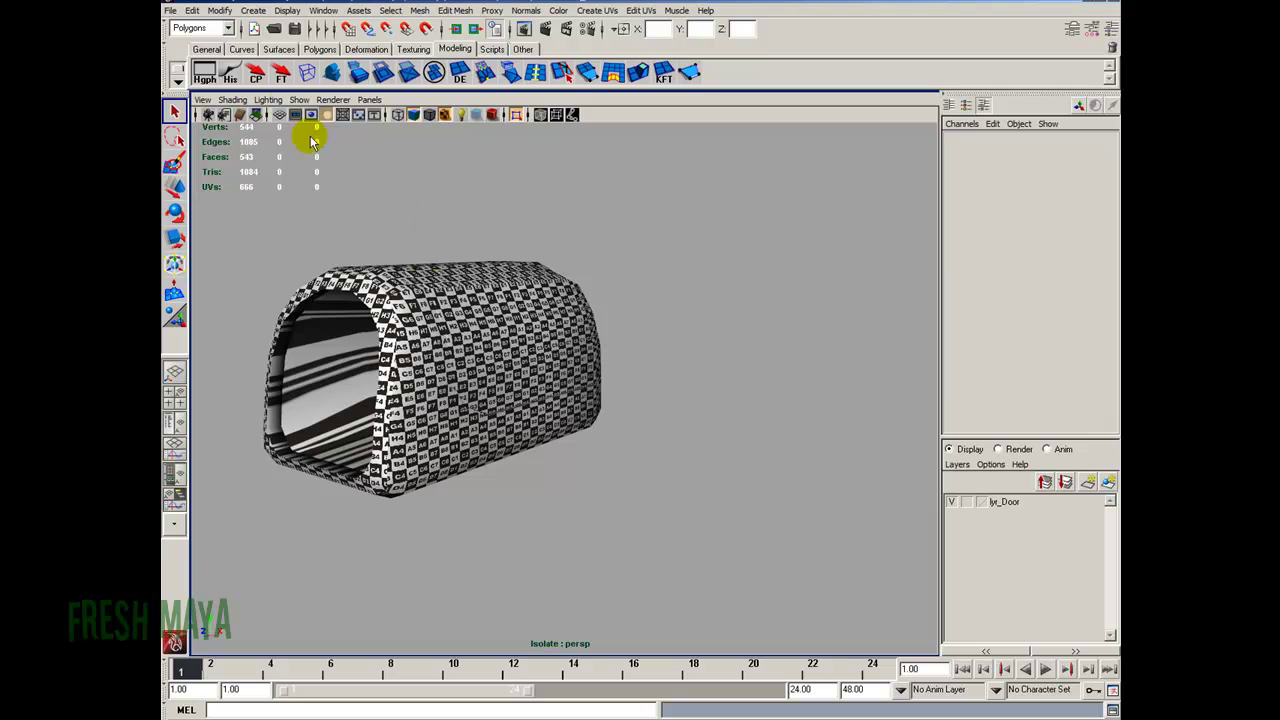
# Turn off the isolated view so all pieces show, and select the pulled-out drawer.
pyautogui.click(299, 100)
pyautogui.moveTo(308, 122)
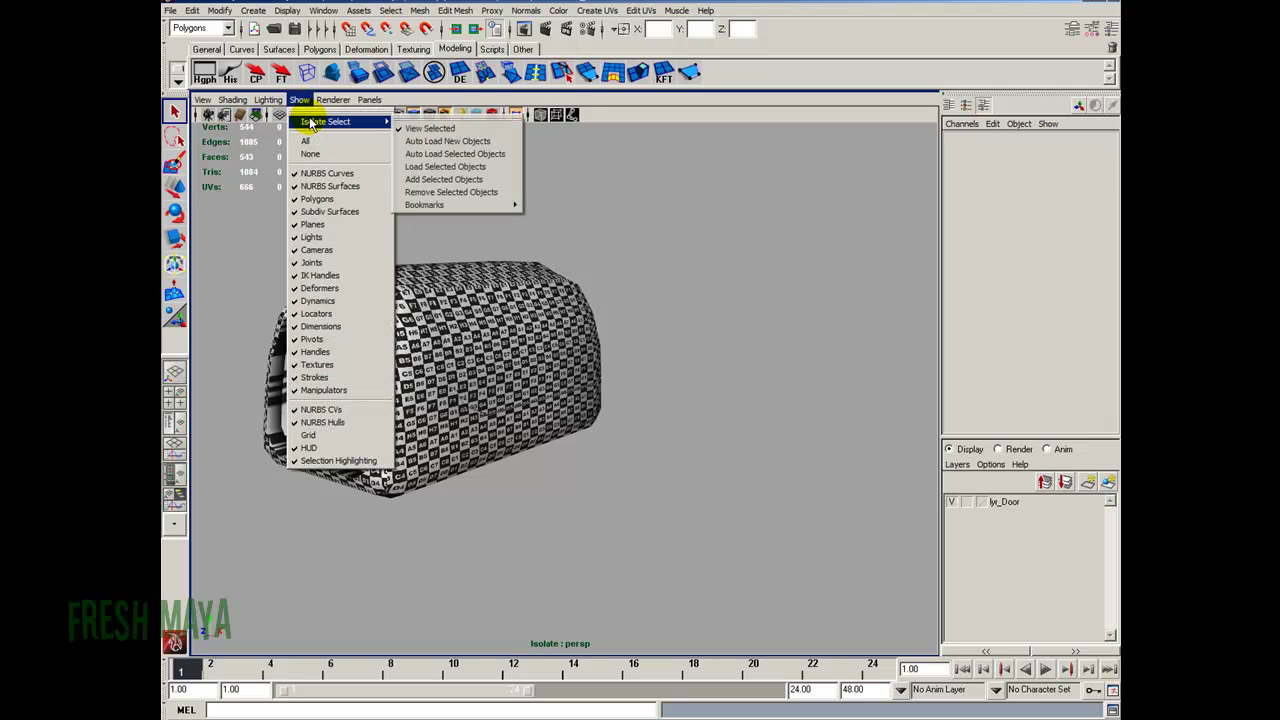
pyautogui.click(435, 134)
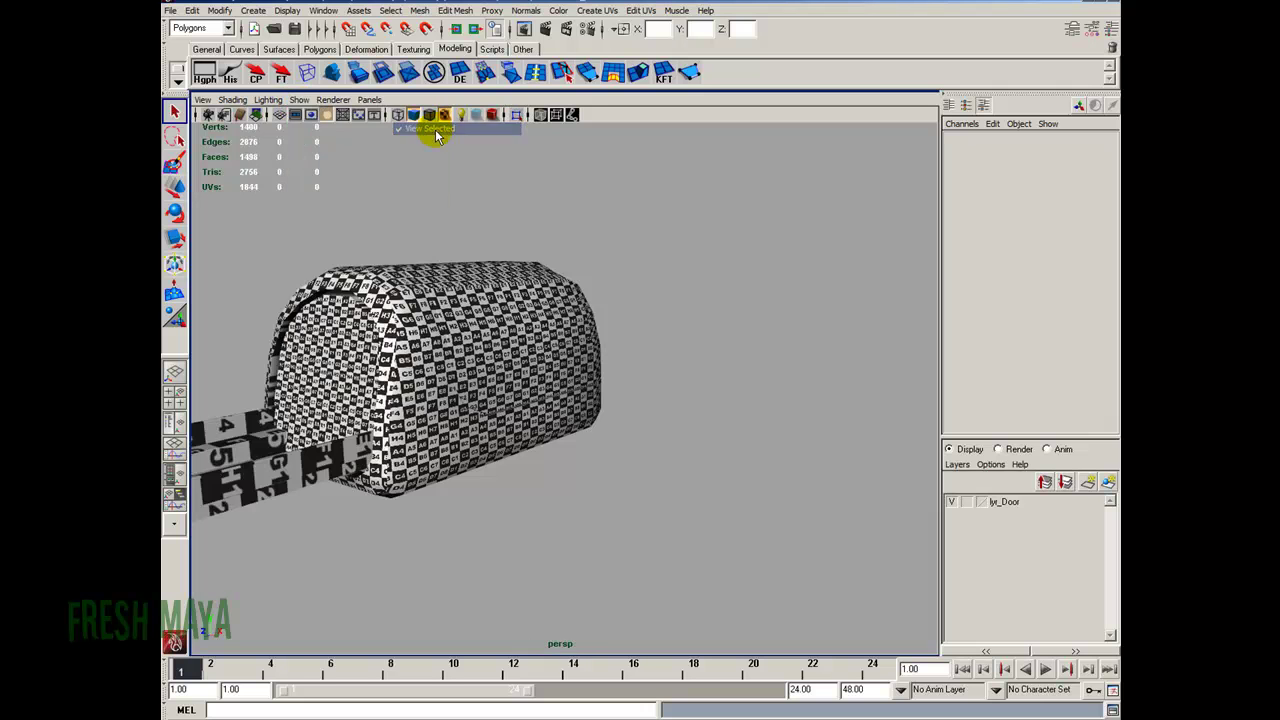
pyautogui.keyDown('alt'); pyautogui.moveTo(728, 424); pyautogui.dragTo(489, 423, button='right'); pyautogui.keyUp('alt')
pyautogui.keyDown('alt'); pyautogui.moveTo(489, 423); pyautogui.dragTo(643, 426, button='middle'); pyautogui.keyUp('alt')
pyautogui.keyDown('alt'); pyautogui.moveTo(480, 429); pyautogui.dragTo(675, 420, button='right'); pyautogui.keyUp('alt')
pyautogui.keyDown('alt'); pyautogui.moveTo(675, 420); pyautogui.dragTo(474, 440); pyautogui.keyUp('alt')
pyautogui.click(468, 445)
pyautogui.keyDown('alt'); pyautogui.moveTo(652, 293); pyautogui.dragTo(500, 365); pyautogui.keyUp('alt')
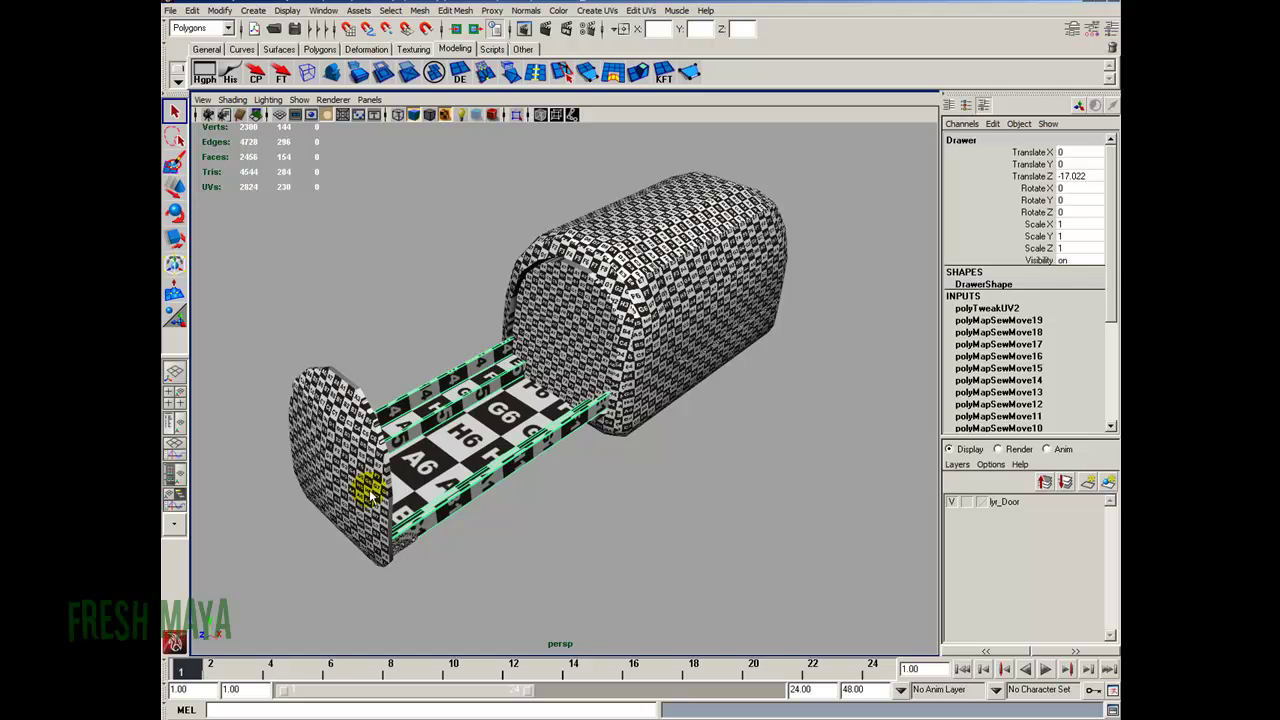
# Select every piece of the model and delete its history by type, including all history in the scene.
pyautogui.keyDown('alt'); pyautogui.moveTo(611, 315); pyautogui.dragTo(570, 333, button='right'); pyautogui.keyUp('alt')
pyautogui.keyDown('alt'); pyautogui.moveTo(521, 298); pyautogui.dragTo(574, 340, button='right'); pyautogui.keyUp('alt')
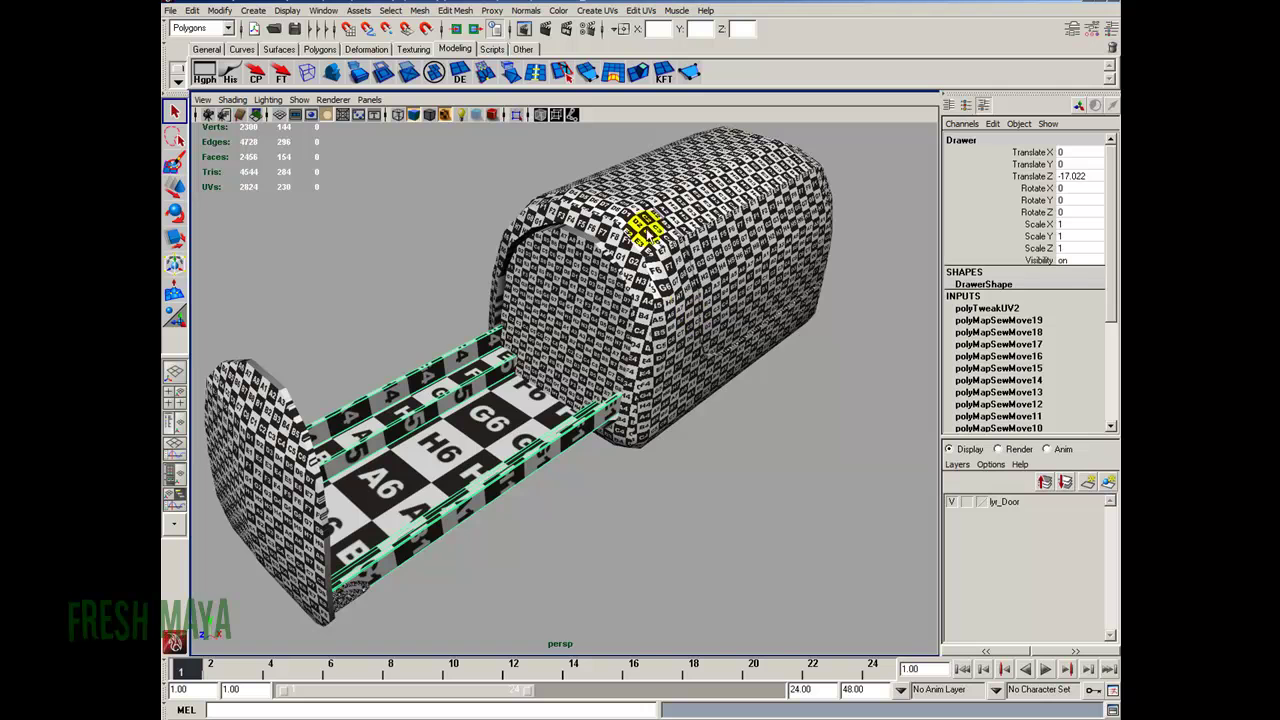
pyautogui.keyDown('alt'); pyautogui.moveTo(700, 310); pyautogui.dragTo(624, 292); pyautogui.keyUp('alt')
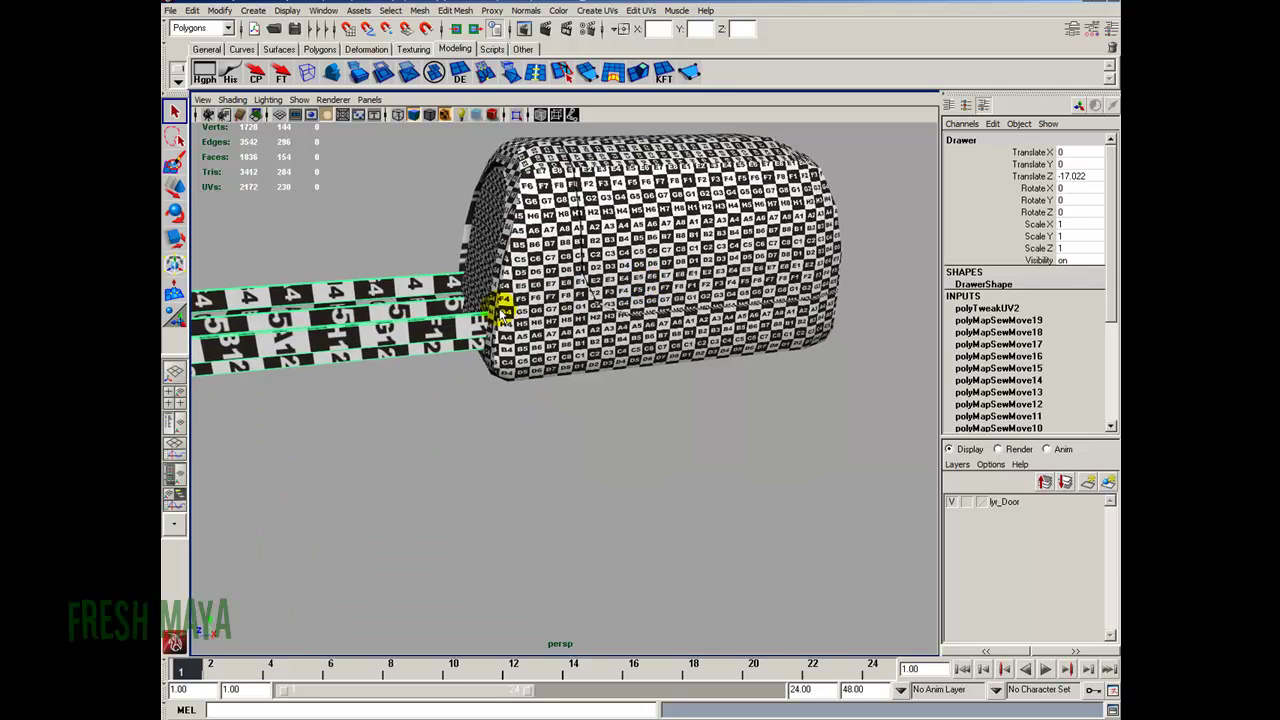
pyautogui.keyDown('alt'); pyautogui.moveTo(783, 290); pyautogui.dragTo(704, 282, button='right'); pyautogui.keyUp('alt')
pyautogui.keyDown('alt'); pyautogui.moveTo(704, 282); pyautogui.dragTo(642, 268, button='middle'); pyautogui.keyUp('alt')
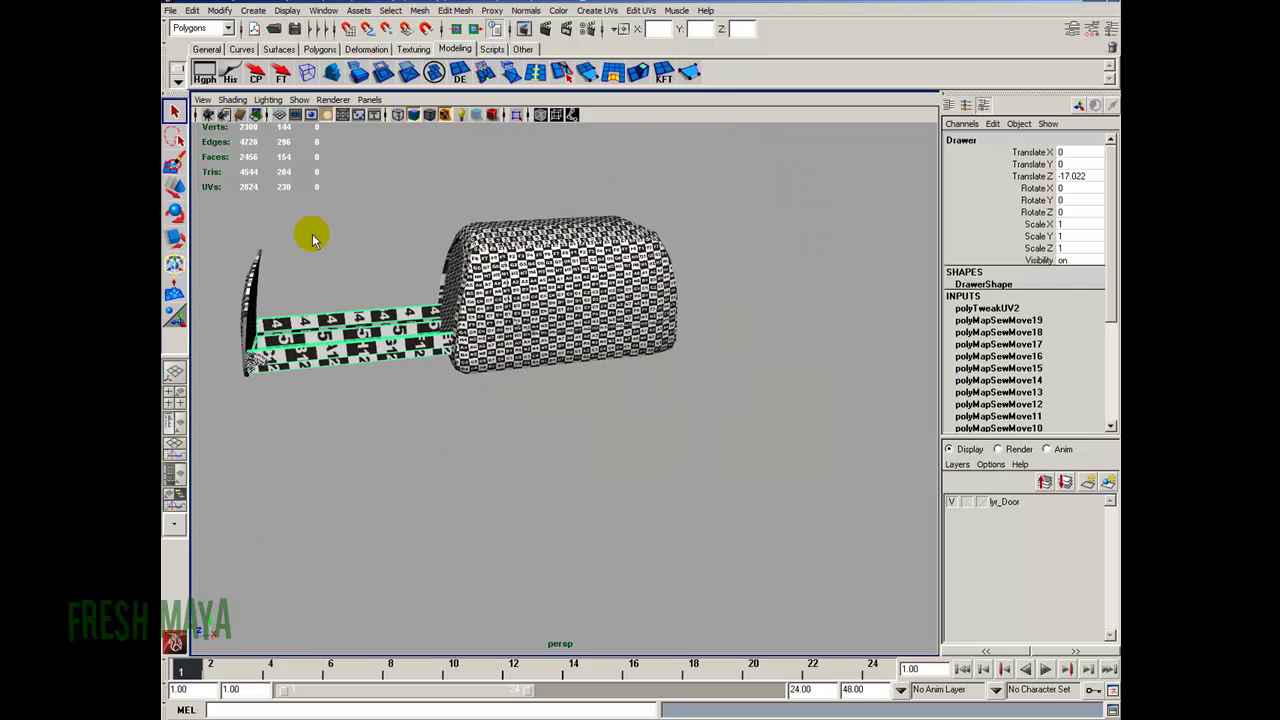
pyautogui.moveTo(228, 205); pyautogui.dragTo(651, 467)
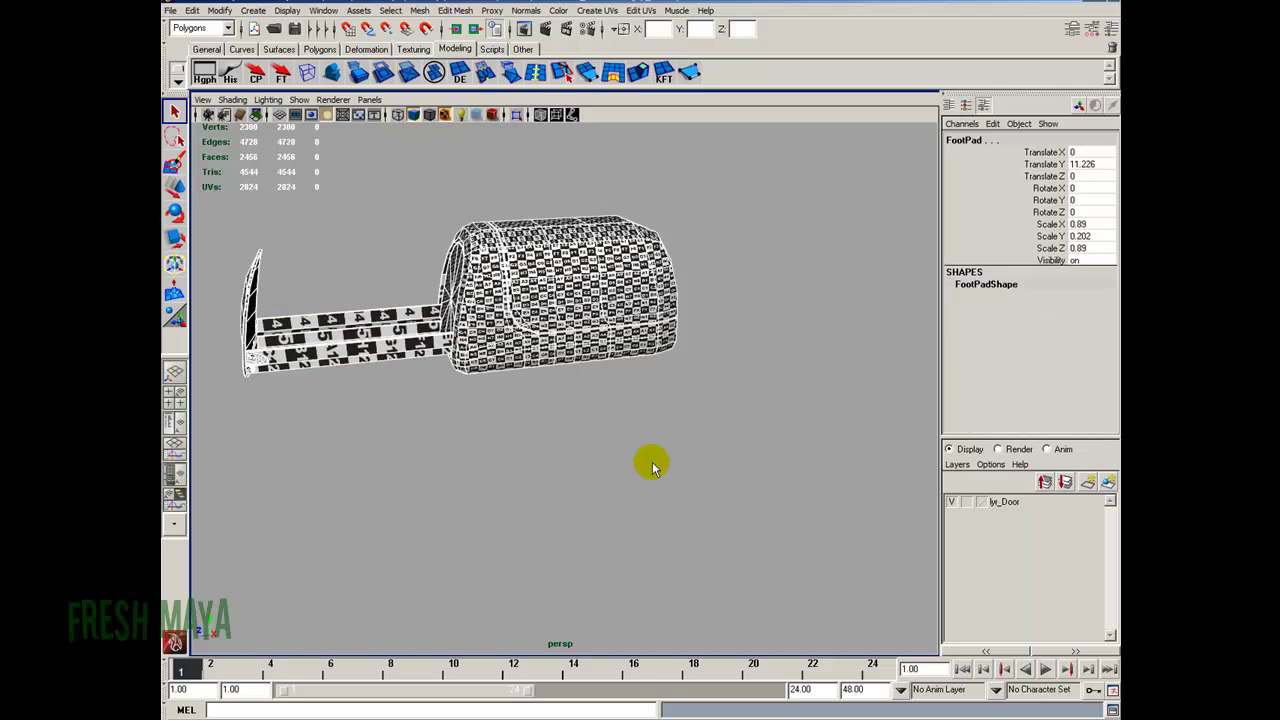
pyautogui.click(193, 12)
pyautogui.moveTo(300, 167)
pyautogui.click(362, 175)
pyautogui.click(195, 12)
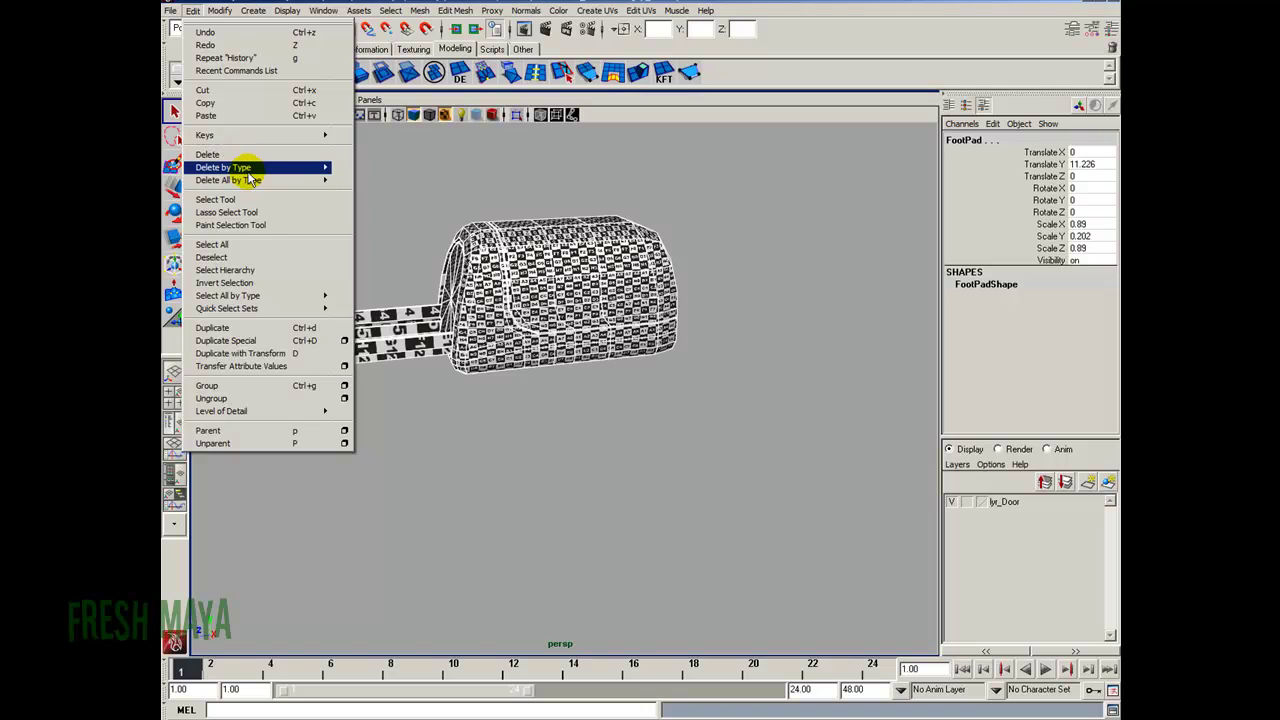
pyautogui.moveTo(248, 180)
pyautogui.click(365, 187)
# Open the UV Texture Editor and place it beside the model view.
pyautogui.keyDown('alt'); pyautogui.moveTo(366, 223); pyautogui.dragTo(392, 244); pyautogui.keyUp('alt')
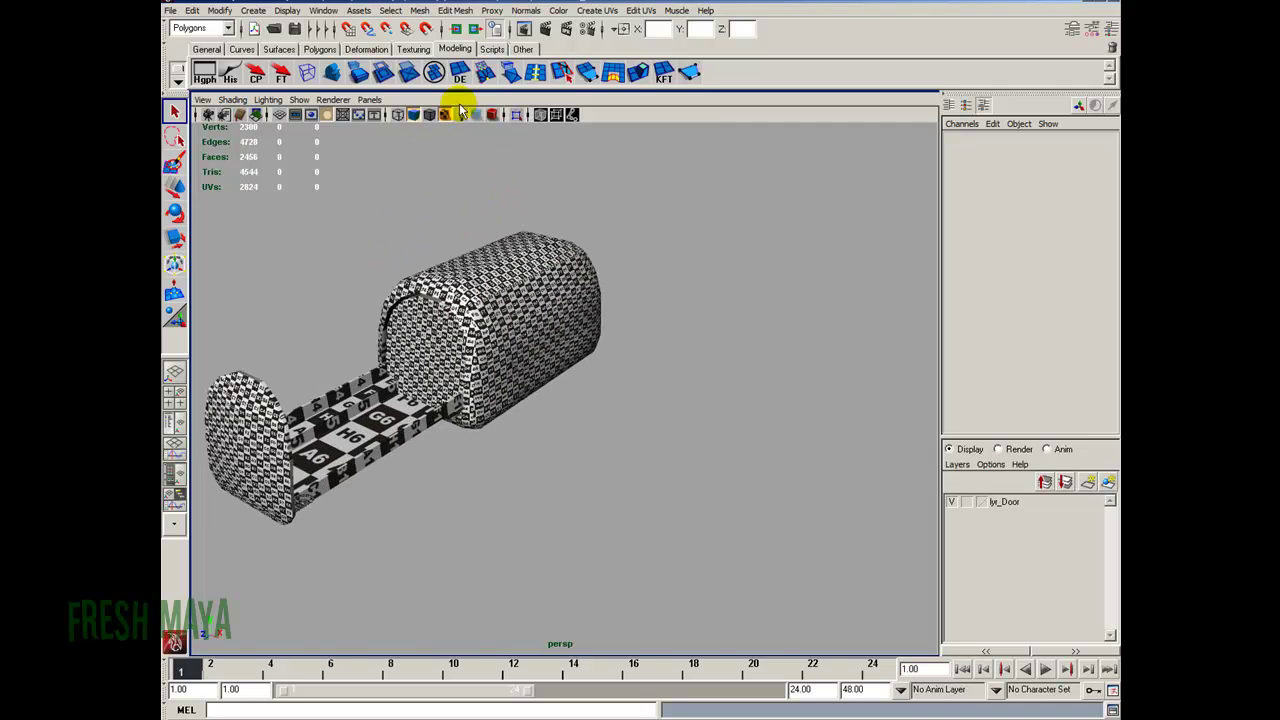
pyautogui.keyDown('alt'); pyautogui.moveTo(529, 285); pyautogui.dragTo(514, 366); pyautogui.keyUp('alt')
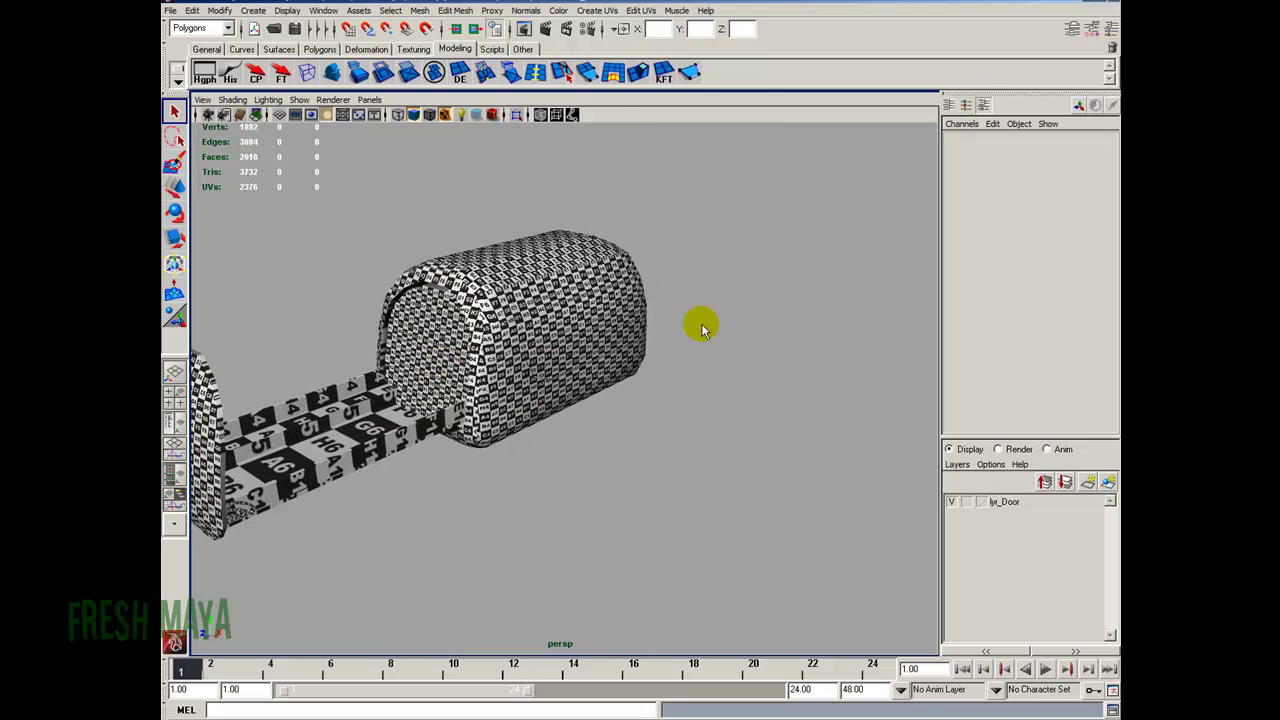
pyautogui.keyDown('alt'); pyautogui.moveTo(655, 322); pyautogui.dragTo(611, 308, button='right'); pyautogui.keyUp('alt')
pyautogui.click(652, 14)
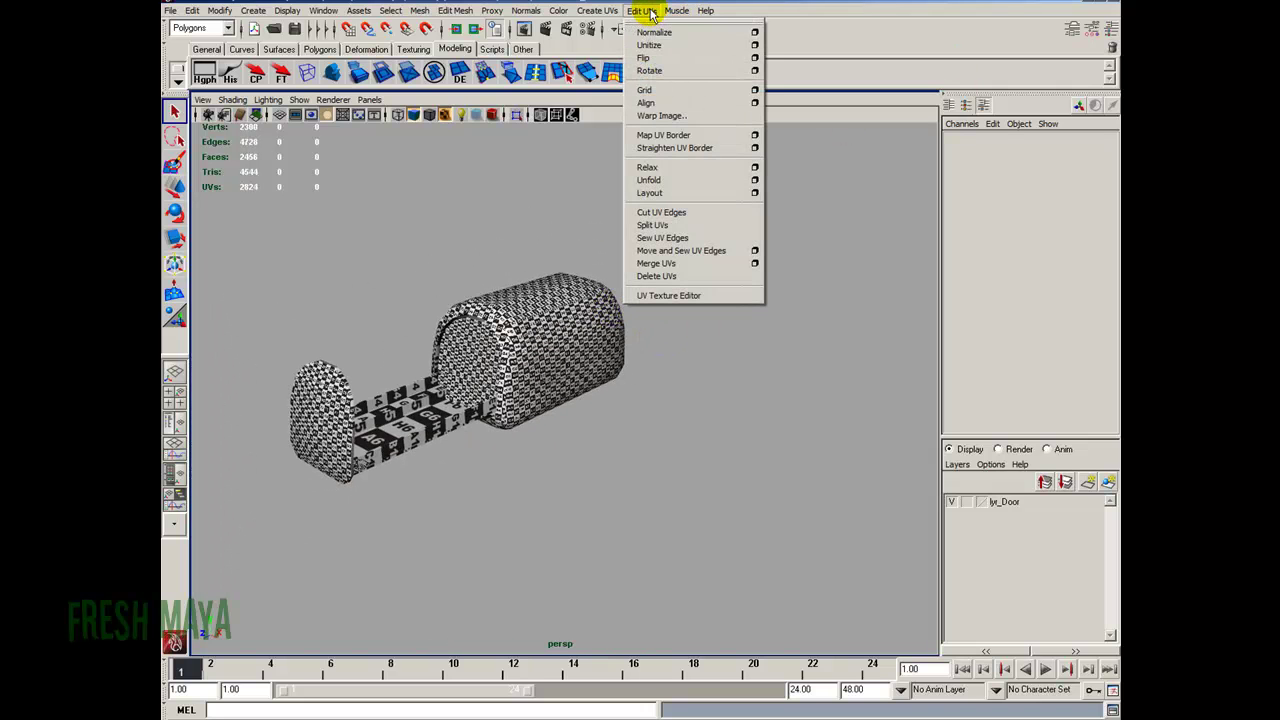
pyautogui.click(668, 295)
pyautogui.keyDown('alt'); pyautogui.moveTo(460, 356); pyautogui.dragTo(435, 341); pyautogui.keyUp('alt')
pyautogui.keyDown('alt'); pyautogui.moveTo(435, 341); pyautogui.dragTo(408, 332, button='right'); pyautogui.keyUp('alt')
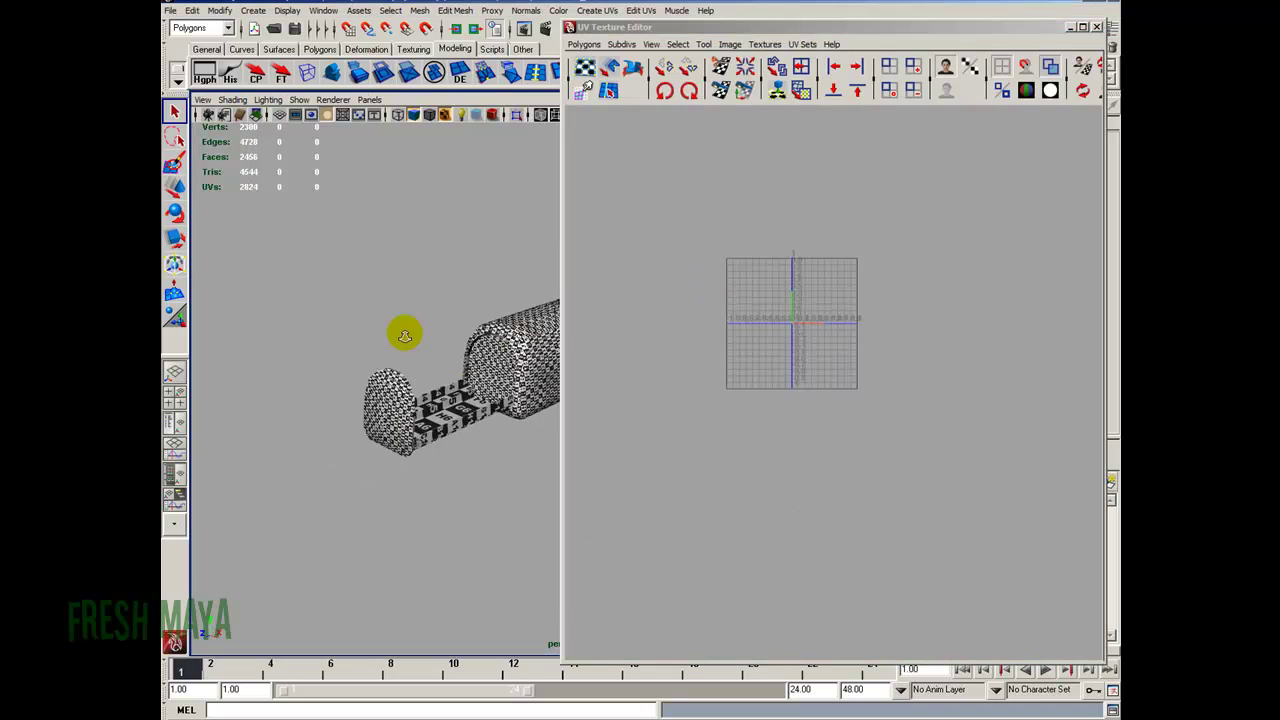
pyautogui.moveTo(716, 28); pyautogui.dragTo(729, 28)
# Select all pieces of the model and examine their UV shells in the UV Texture Editor.
pyautogui.moveTo(420, 294)
pyautogui.keyDown('alt'); pyautogui.mouseDown()
pyautogui.moveTo(371, 266)
pyautogui.moveTo(380, 290)
pyautogui.moveTo(442, 293)
pyautogui.mouseUp(); pyautogui.keyUp('alt')
pyautogui.moveTo(300, 200); pyautogui.dragTo(575, 562)
pyautogui.keyDown('alt'); pyautogui.moveTo(530, 420); pyautogui.dragTo(479, 431); pyautogui.keyUp('alt')
pyautogui.keyDown('alt'); pyautogui.moveTo(740, 368); pyautogui.dragTo(806, 386, button='right'); pyautogui.keyUp('alt')
pyautogui.keyDown('alt'); pyautogui.moveTo(810, 353); pyautogui.dragTo(855, 397, button='middle'); pyautogui.keyUp('alt')
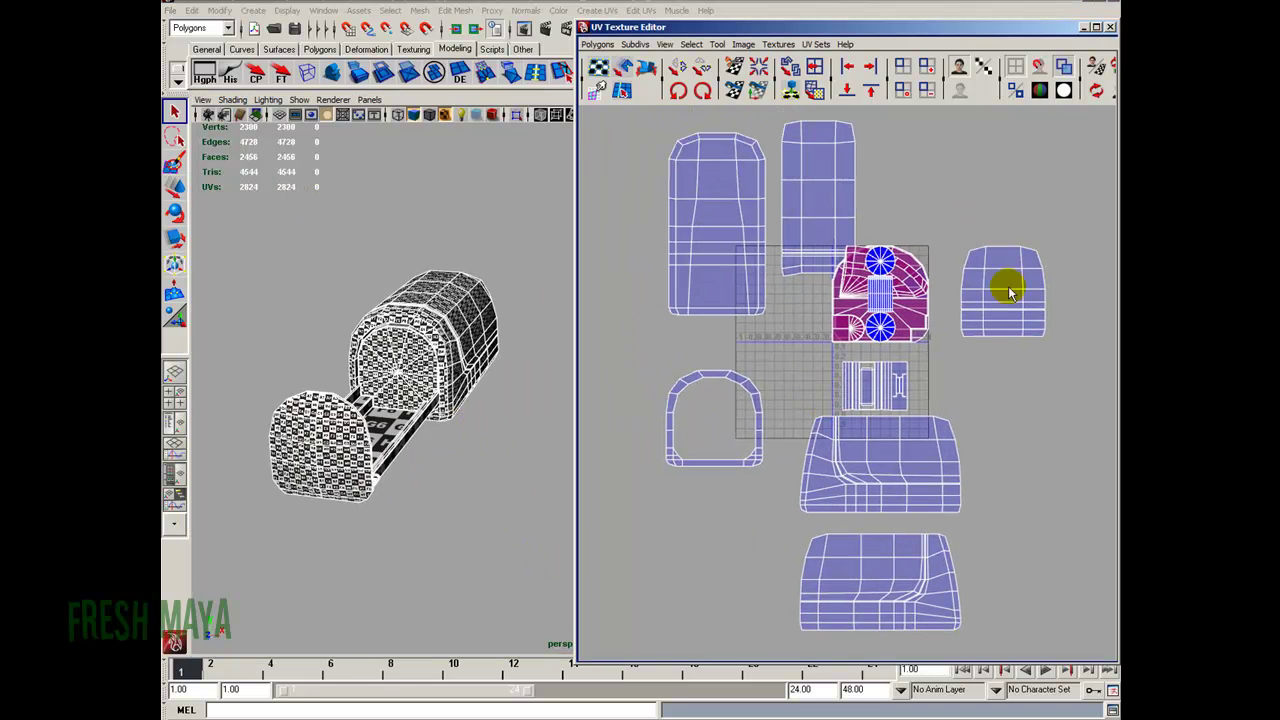
# Select the drawer's front panel and examine the checker mapping on its face and thin side edges.
pyautogui.keyDown('alt'); pyautogui.moveTo(517, 338); pyautogui.dragTo(423, 371); pyautogui.keyUp('alt')
pyautogui.keyDown('alt'); pyautogui.moveTo(340, 385); pyautogui.dragTo(377, 323, button='middle'); pyautogui.keyUp('alt')
pyautogui.keyDown('alt'); pyautogui.moveTo(377, 323); pyautogui.dragTo(478, 287, button='right'); pyautogui.keyUp('alt')
pyautogui.keyDown('alt'); pyautogui.moveTo(478, 283); pyautogui.dragTo(358, 370); pyautogui.keyUp('alt')
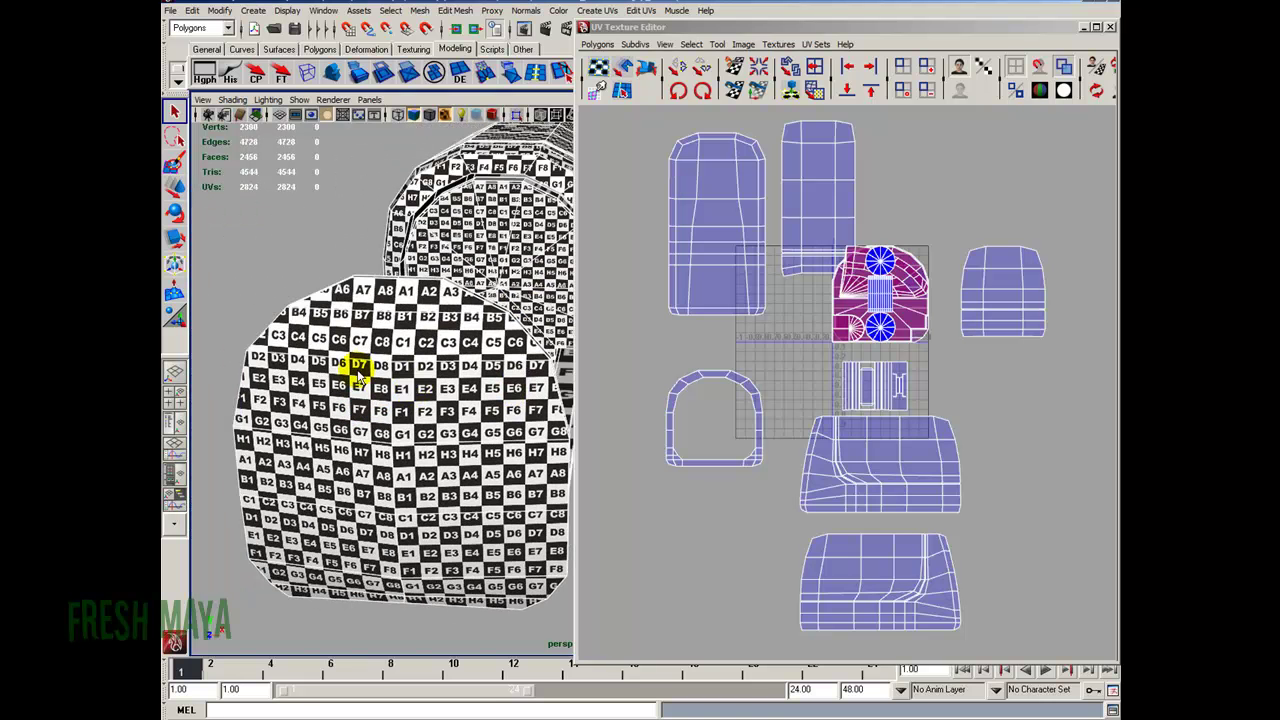
pyautogui.click(432, 388)
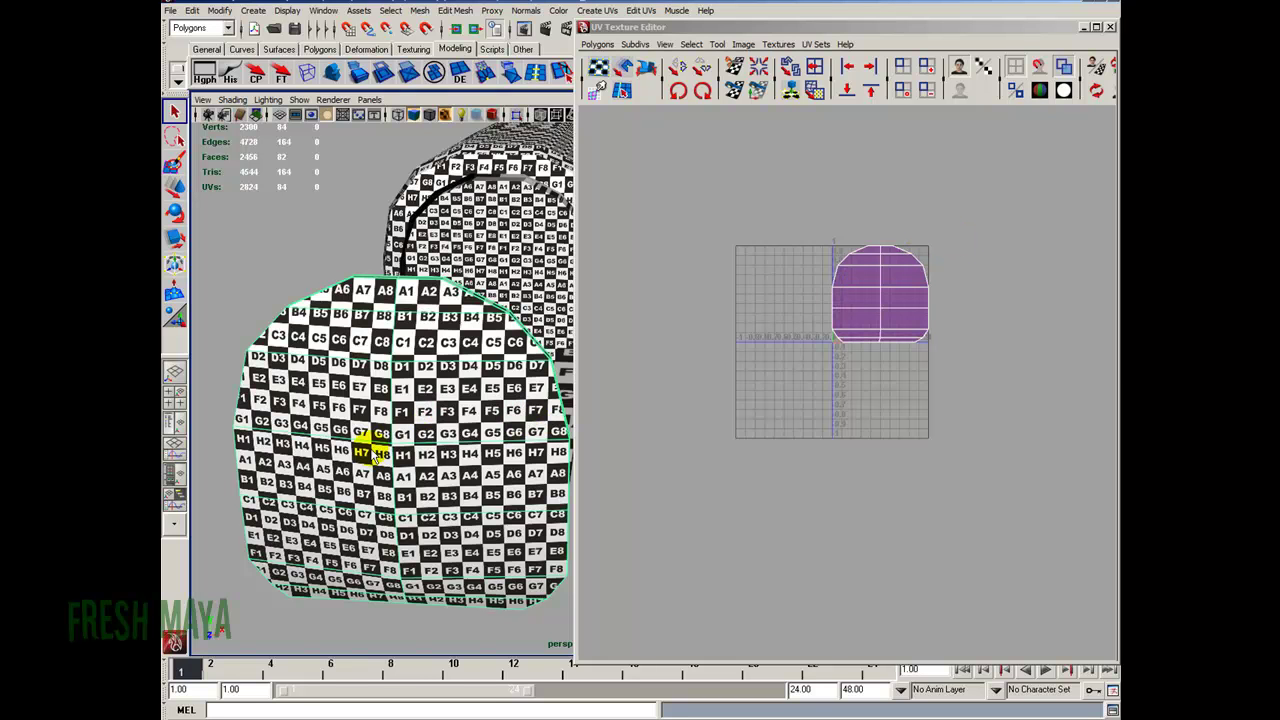
pyautogui.keyDown('alt'); pyautogui.moveTo(440, 408); pyautogui.dragTo(497, 380); pyautogui.keyUp('alt')
pyautogui.keyDown('alt'); pyautogui.moveTo(343, 342); pyautogui.dragTo(473, 338); pyautogui.keyUp('alt')
pyautogui.keyDown('alt'); pyautogui.moveTo(398, 408); pyautogui.dragTo(457, 197); pyautogui.keyUp('alt')
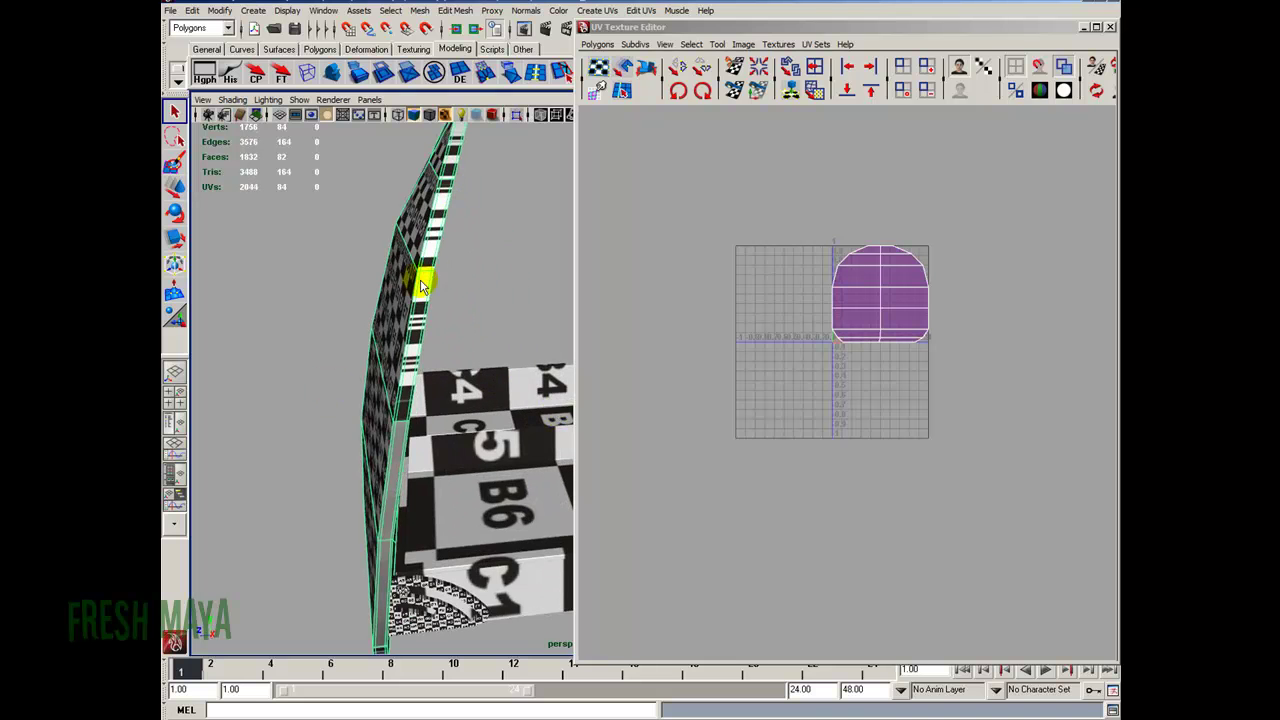
pyautogui.keyDown('alt'); pyautogui.moveTo(391, 604); pyautogui.dragTo(410, 292); pyautogui.keyUp('alt')
pyautogui.click(902, 379)
pyautogui.click(537, 300)
pyautogui.click(357, 320)
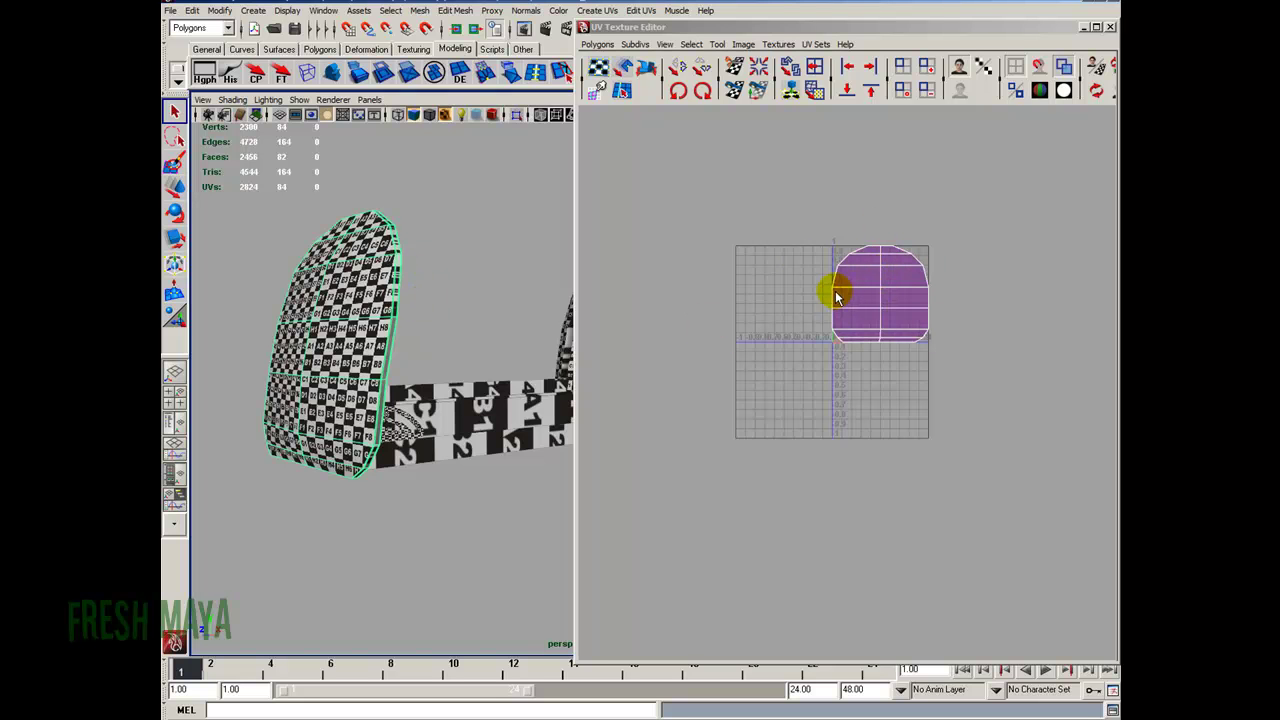
# Select the drawer, its front panel and the outer shell together, and examine their UV layout around the 0-1 square.
pyautogui.keyDown('alt'); pyautogui.moveTo(418, 319); pyautogui.dragTo(386, 324); pyautogui.keyUp('alt')
pyautogui.moveTo(234, 229); pyautogui.dragTo(550, 473)
pyautogui.keyDown('alt'); pyautogui.moveTo(893, 390); pyautogui.dragTo(811, 294, button='right'); pyautogui.keyUp('alt')
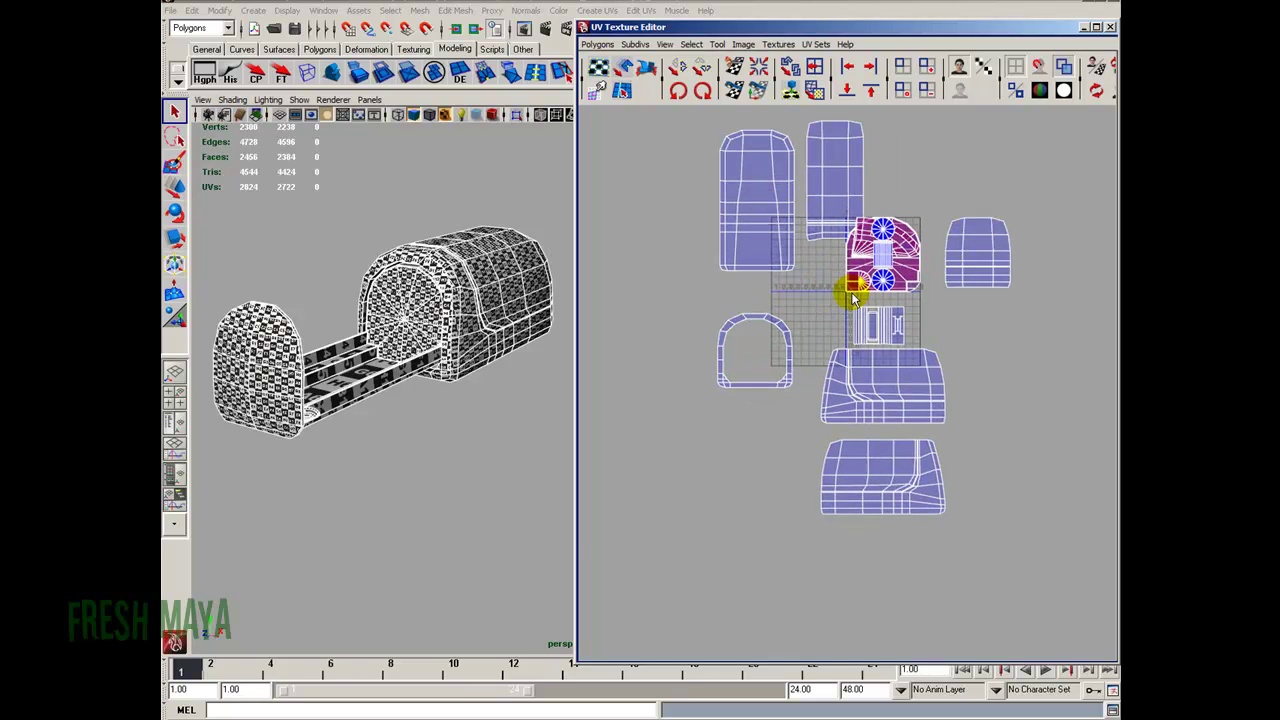
pyautogui.keyDown('alt'); pyautogui.moveTo(866, 344); pyautogui.dragTo(951, 386, button='right'); pyautogui.keyUp('alt')
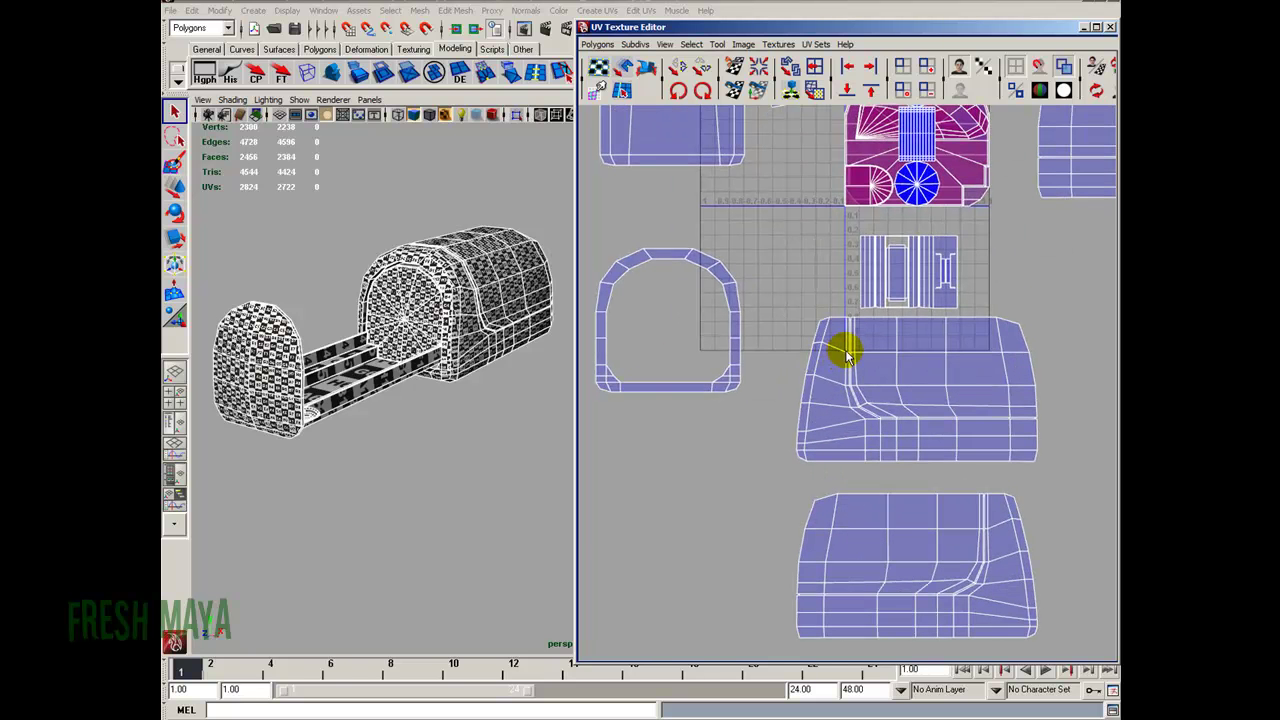
pyautogui.keyDown('alt'); pyautogui.moveTo(858, 362); pyautogui.dragTo(794, 350, button='middle'); pyautogui.keyUp('alt')
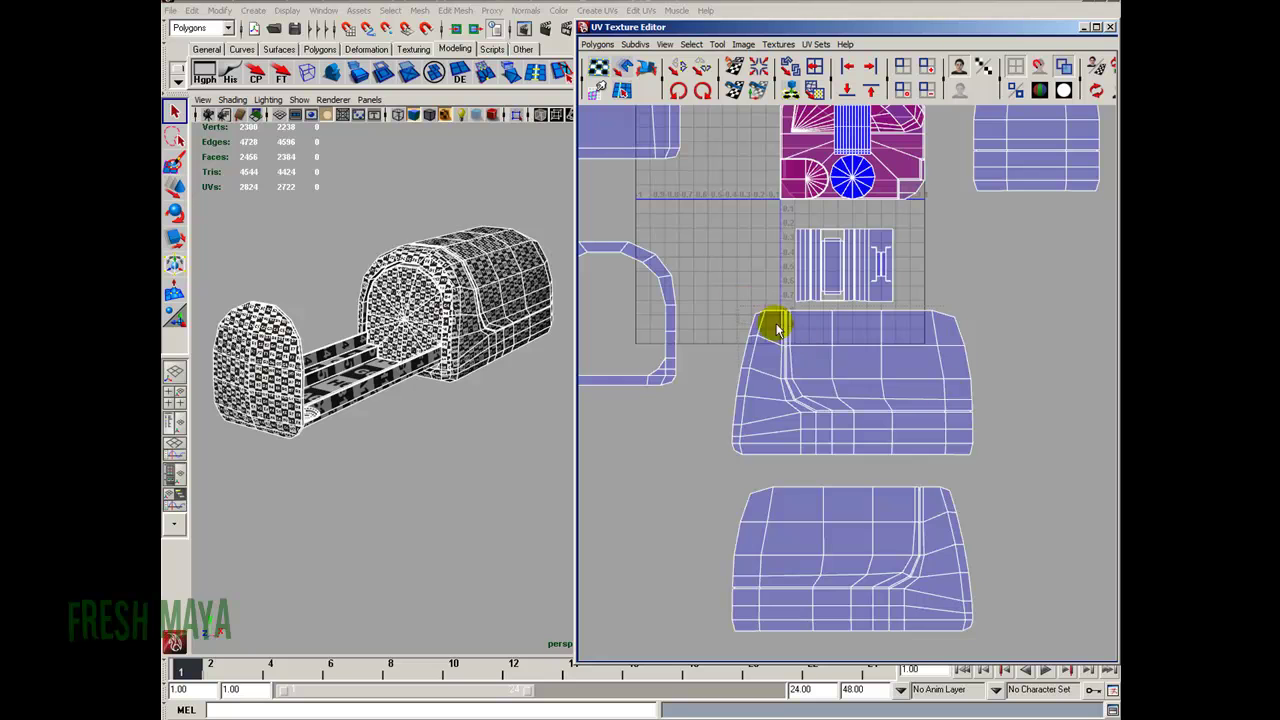
# Switch to UV selection, select the UVs of the upper side-wall shell, and examine them against the model.
pyautogui.moveTo(786, 394); pyautogui.dragTo(822, 393, button='right')
pyautogui.moveTo(1046, 480); pyautogui.dragTo(1047, 480)
pyautogui.keyDown('alt'); pyautogui.moveTo(696, 360); pyautogui.dragTo(951, 440, button='right'); pyautogui.keyUp('alt')
pyautogui.keyDown('alt'); pyautogui.moveTo(951, 440); pyautogui.dragTo(959, 462, button='middle'); pyautogui.keyUp('alt')
pyautogui.keyDown('alt'); pyautogui.moveTo(806, 354); pyautogui.dragTo(914, 401, button='right'); pyautogui.keyUp('alt')
pyautogui.keyDown('alt'); pyautogui.moveTo(914, 401); pyautogui.dragTo(897, 341, button='middle'); pyautogui.keyUp('alt')
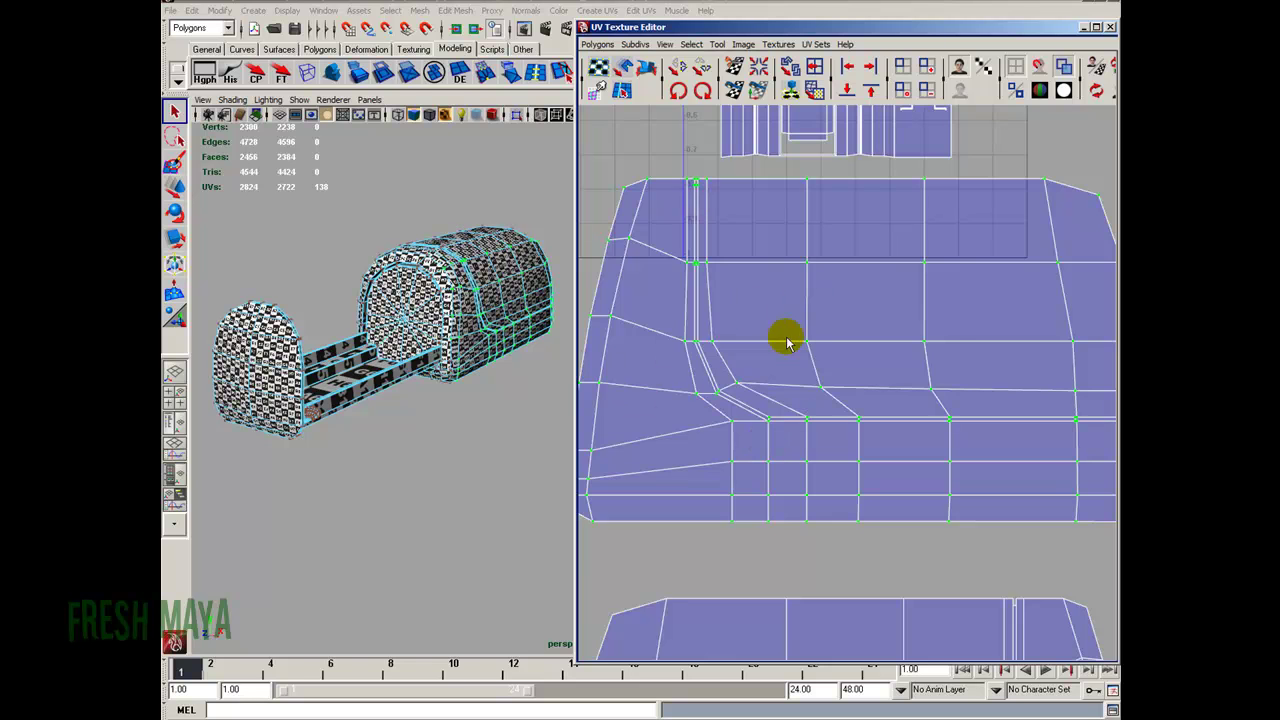
pyautogui.scroll(-3, 598, 300)
pyautogui.scroll(-3, 598, 300)
pyautogui.scroll(8, 474, 306)
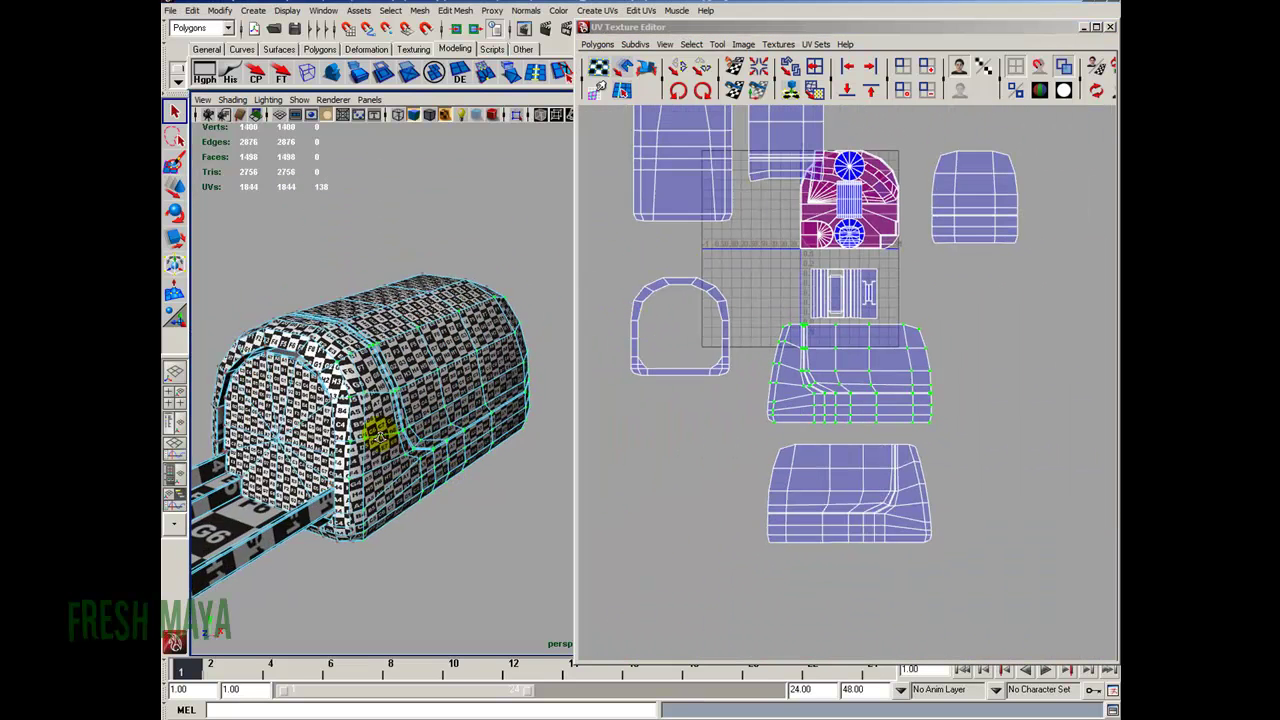
# Return to object selection, select the drawer, and examine its checker scale against the other pieces.
pyautogui.click(441, 368)
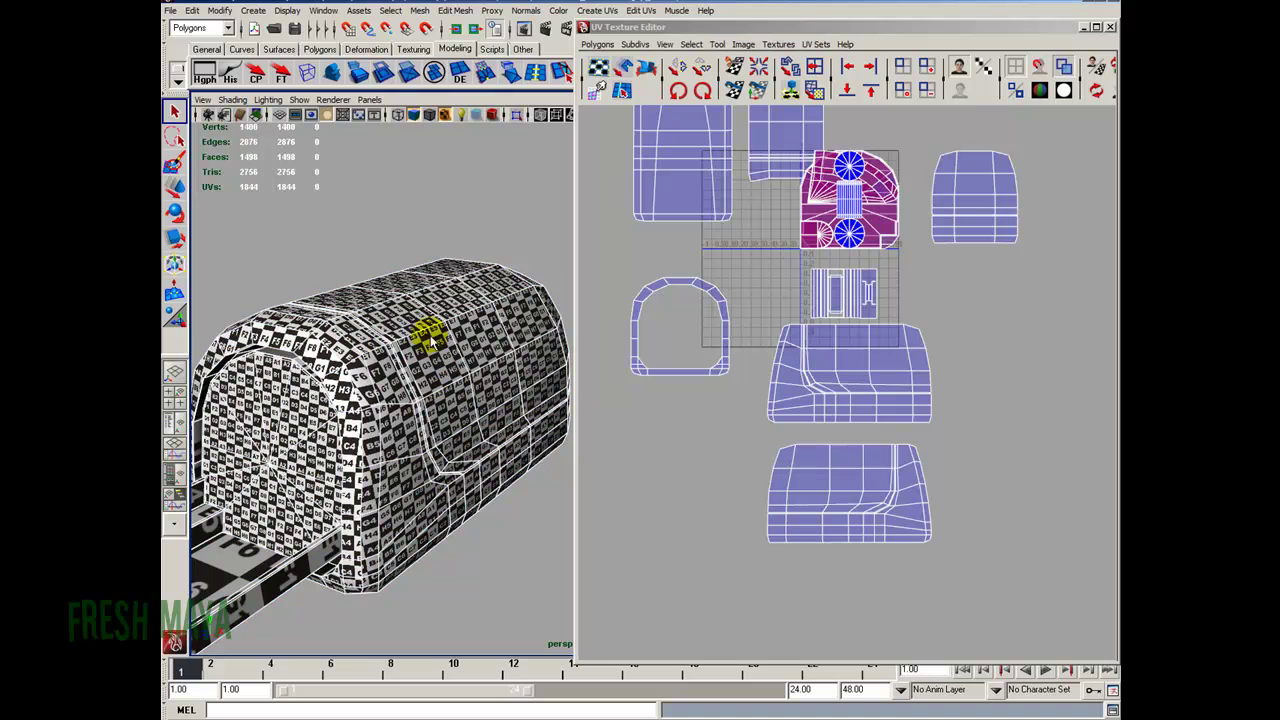
pyautogui.click(236, 557)
pyautogui.keyDown('alt'); pyautogui.moveTo(245, 553); pyautogui.dragTo(440, 338, button='middle'); pyautogui.keyUp('alt')
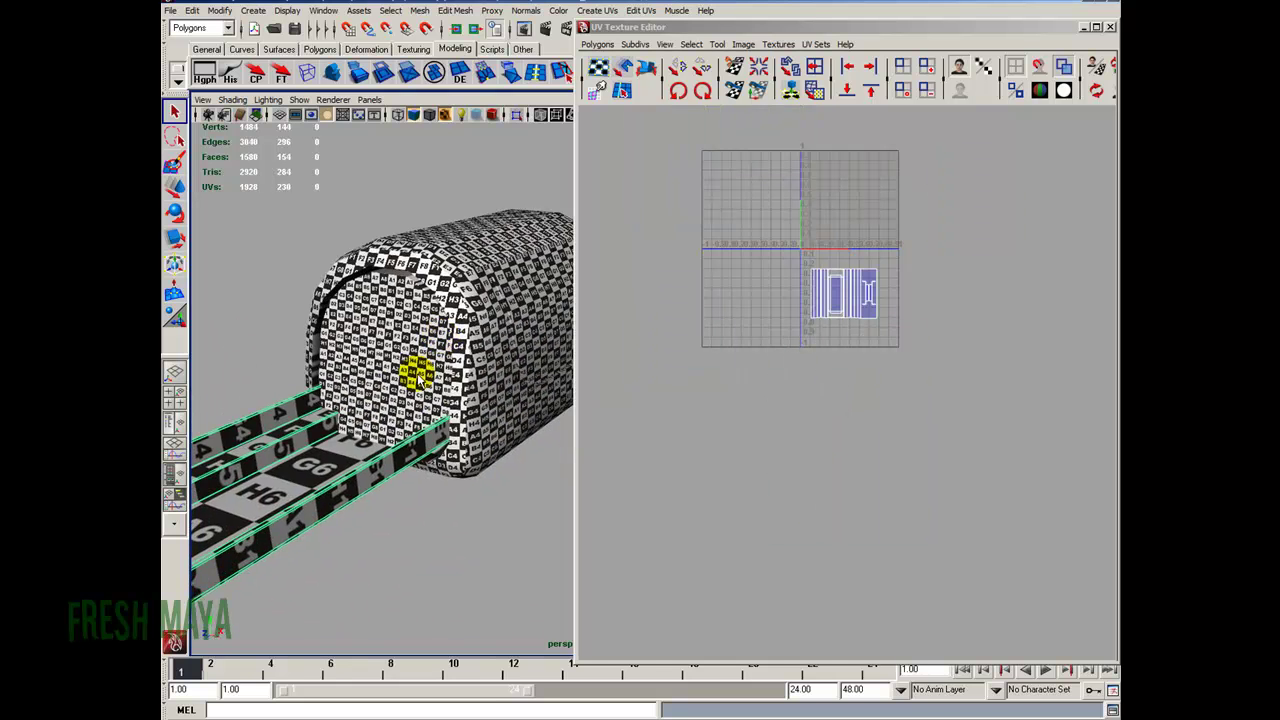
pyautogui.keyDown('alt'); pyautogui.moveTo(295, 414); pyautogui.dragTo(480, 356, button='middle'); pyautogui.keyUp('alt')
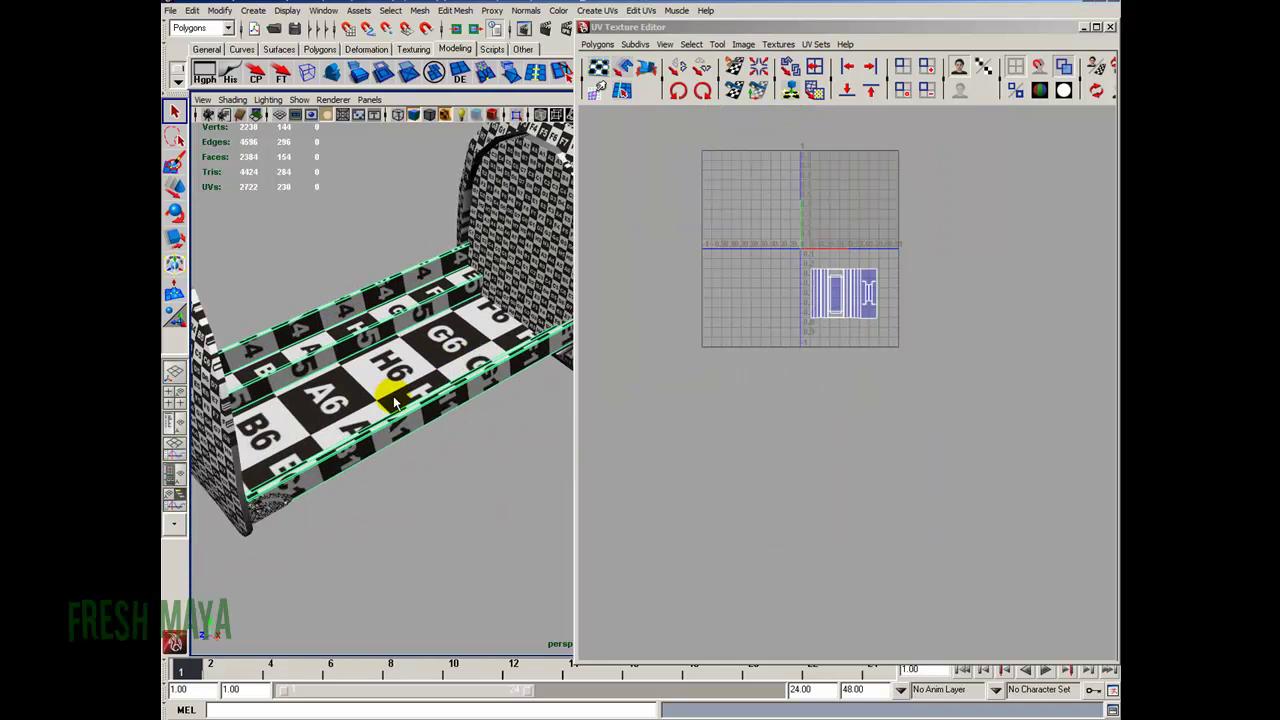
pyautogui.keyDown('alt'); pyautogui.moveTo(413, 391); pyautogui.dragTo(313, 397); pyautogui.keyUp('alt')
# Select the outer shell and pick the edge loop running along its recessed groove.
pyautogui.click(405, 267)
pyautogui.keyDown('alt'); pyautogui.moveTo(405, 267); pyautogui.dragTo(434, 337, button='right'); pyautogui.keyUp('alt')
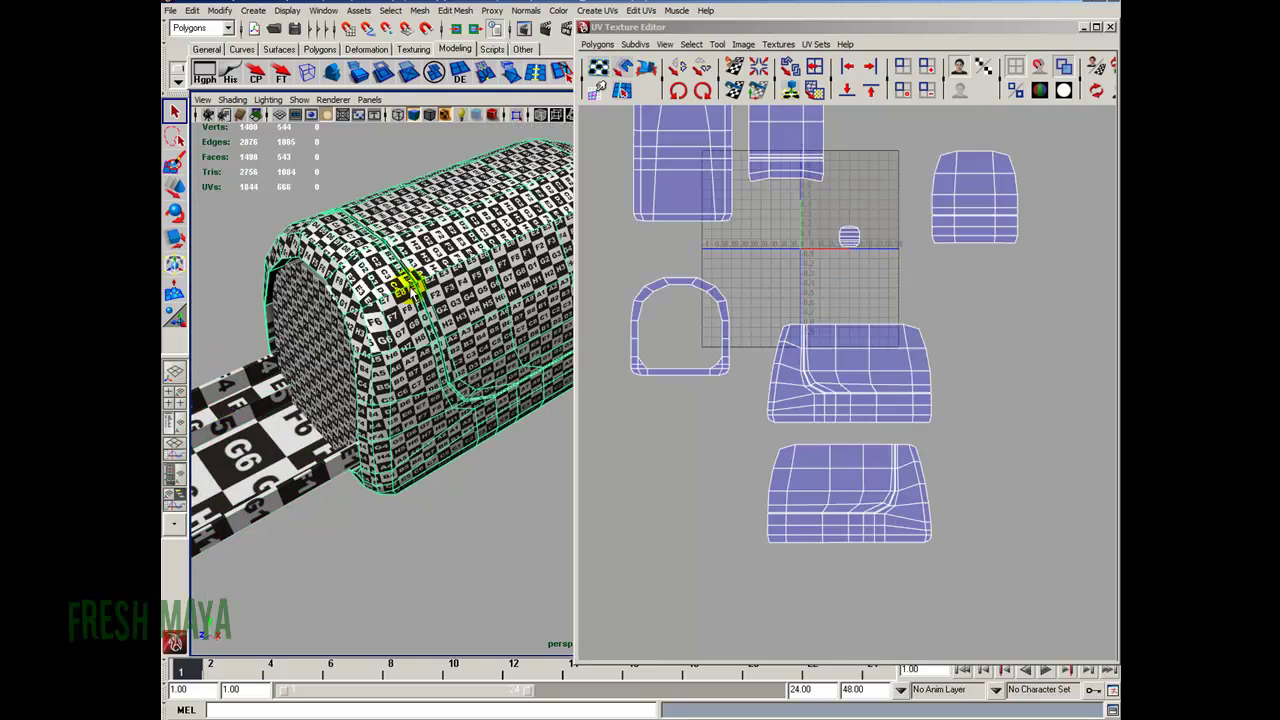
pyautogui.keyDown('alt'); pyautogui.moveTo(434, 337); pyautogui.dragTo(445, 365, button='middle'); pyautogui.keyUp('alt')
pyautogui.keyDown('alt'); pyautogui.moveTo(445, 365); pyautogui.dragTo(477, 446, button='right'); pyautogui.keyUp('alt')
pyautogui.keyDown('alt'); pyautogui.moveTo(477, 446); pyautogui.dragTo(434, 423, button='middle'); pyautogui.keyUp('alt')
pyautogui.keyDown('alt'); pyautogui.moveTo(434, 423); pyautogui.dragTo(480, 412, button='right'); pyautogui.keyUp('alt')
pyautogui.keyDown('alt'); pyautogui.moveTo(480, 412); pyautogui.dragTo(317, 399, button='middle'); pyautogui.keyUp('alt')
pyautogui.keyDown('alt'); pyautogui.moveTo(316, 398); pyautogui.dragTo(388, 385); pyautogui.keyUp('alt')
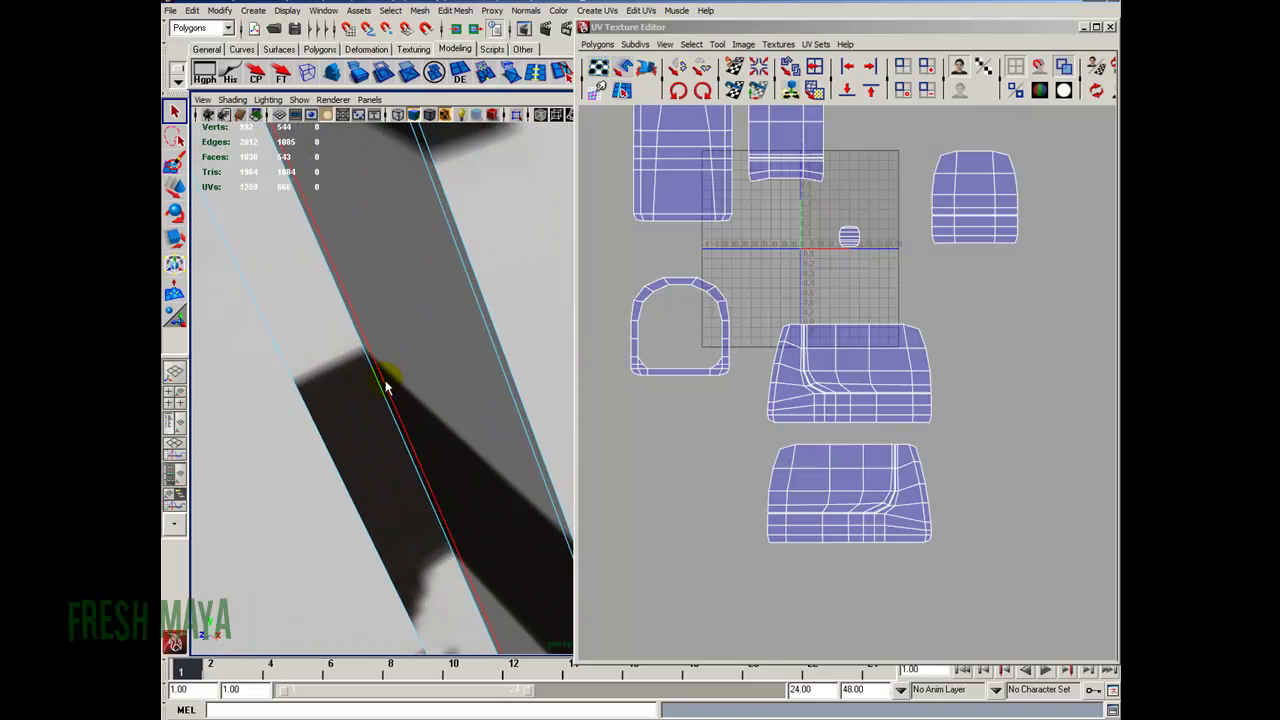
pyautogui.moveTo(390, 388)
pyautogui.keyDown('alt'); pyautogui.mouseDown()
pyautogui.moveTo(251, 377)
pyautogui.moveTo(409, 394)
pyautogui.moveTo(366, 400)
pyautogui.moveTo(396, 403)
pyautogui.moveTo(400, 441)
pyautogui.moveTo(460, 374)
pyautogui.moveTo(346, 369)
pyautogui.moveTo(391, 357)
pyautogui.moveTo(314, 366)
pyautogui.moveTo(409, 357)
pyautogui.mouseUp(); pyautogui.keyUp('alt')
# Examine the selected groove edge loop in wireframe, textured and untextured shaded display.
pyautogui.press('4')
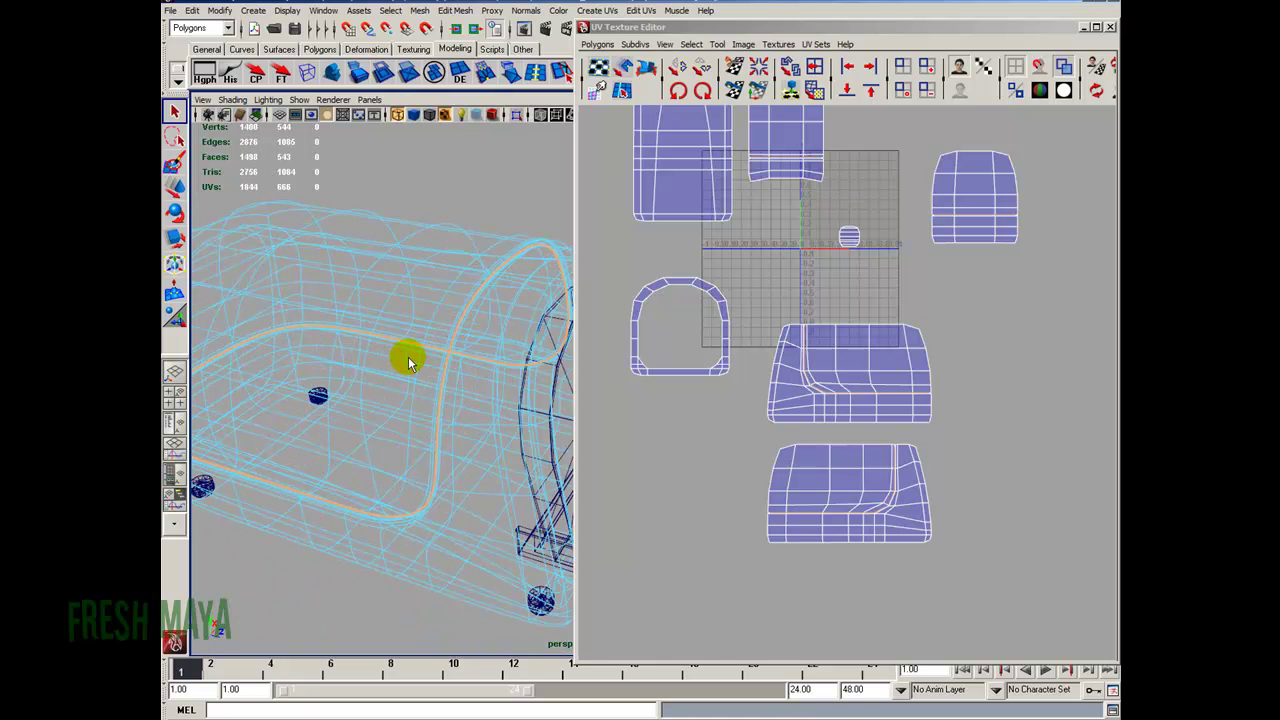
pyautogui.keyDown('alt'); pyautogui.moveTo(438, 441); pyautogui.dragTo(438, 392); pyautogui.keyUp('alt')
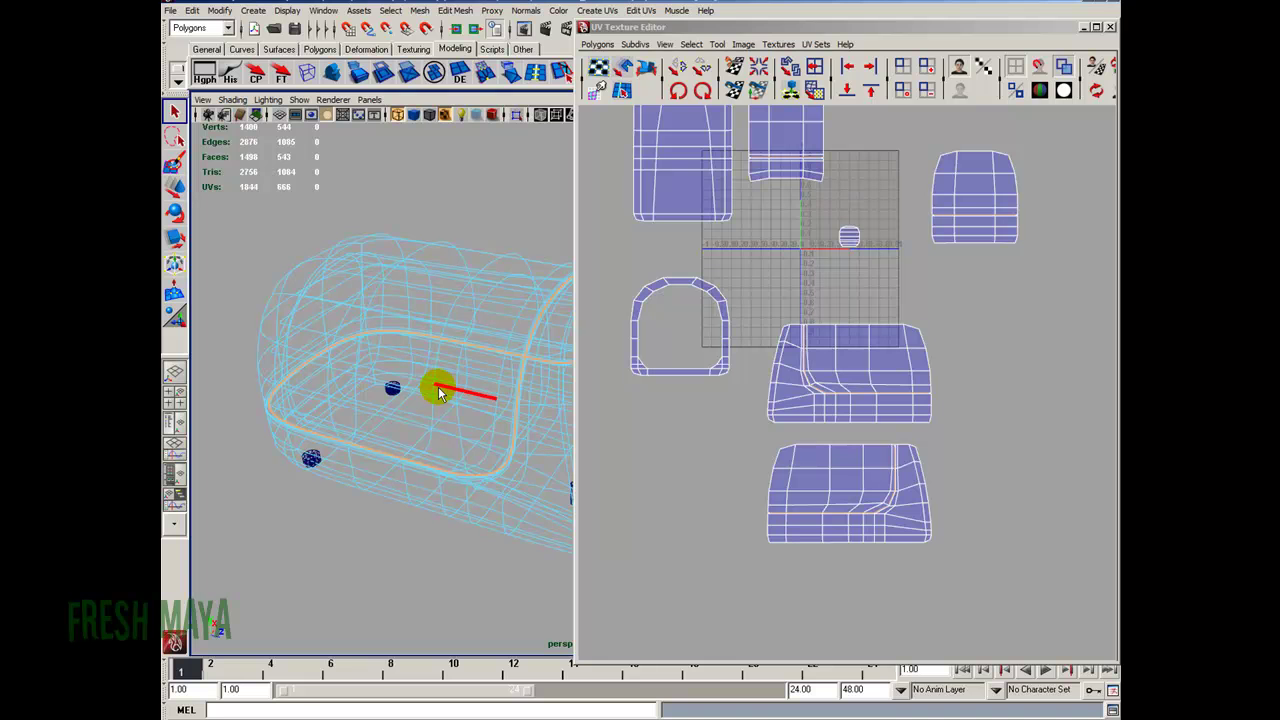
pyautogui.press('6')
pyautogui.keyDown('alt'); pyautogui.moveTo(366, 368); pyautogui.dragTo(591, 400, button='right'); pyautogui.keyUp('alt')
pyautogui.keyDown('alt'); pyautogui.moveTo(380, 334); pyautogui.dragTo(446, 360, button='middle'); pyautogui.keyUp('alt')
pyautogui.keyDown('alt'); pyautogui.moveTo(446, 360); pyautogui.dragTo(520, 372, button='right'); pyautogui.keyUp('alt')
pyautogui.moveTo(520, 372)
pyautogui.keyDown('alt'); pyautogui.mouseDown()
pyautogui.moveTo(440, 373)
pyautogui.moveTo(426, 360)
pyautogui.moveTo(442, 337)
pyautogui.moveTo(483, 360)
pyautogui.moveTo(503, 404)
pyautogui.mouseUp(); pyautogui.keyUp('alt')
pyautogui.scroll(6, 426, 360)
pyautogui.scroll(-3, 431, 330)
pyautogui.press('5')
pyautogui.click(482, 358)
pyautogui.keyDown('alt'); pyautogui.moveTo(503, 404); pyautogui.dragTo(409, 377, button='right'); pyautogui.keyUp('alt')
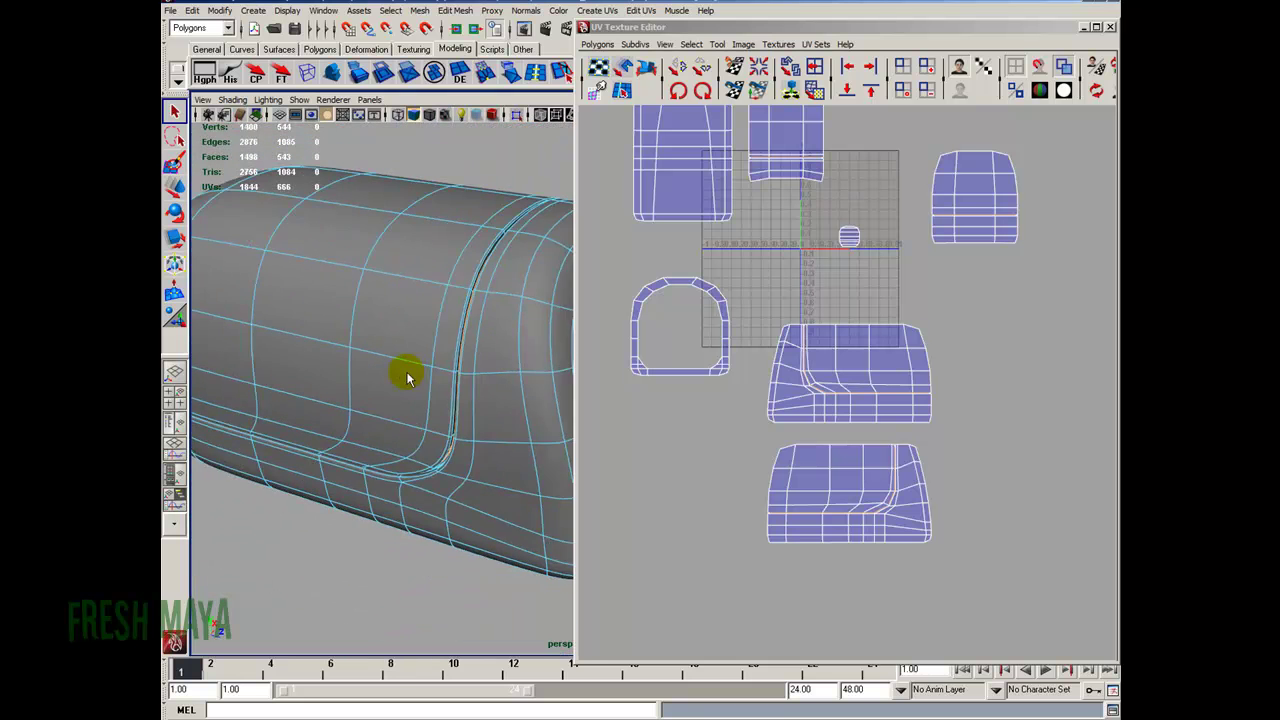
# Cut the UVs of the outer shell along the selected groove edge loop.
pyautogui.keyDown('alt'); pyautogui.moveTo(409, 377); pyautogui.dragTo(426, 381); pyautogui.keyUp('alt')
pyautogui.keyDown('alt'); pyautogui.moveTo(530, 395); pyautogui.dragTo(426, 386, button='right'); pyautogui.keyUp('alt')
pyautogui.press('1')
pyautogui.keyDown('alt'); pyautogui.moveTo(426, 386); pyautogui.dragTo(396, 402); pyautogui.keyUp('alt')
pyautogui.keyDown('alt'); pyautogui.moveTo(396, 402); pyautogui.dragTo(452, 421, button='right'); pyautogui.keyUp('alt')
pyautogui.keyDown('alt'); pyautogui.moveTo(452, 420); pyautogui.dragTo(500, 400); pyautogui.keyUp('alt')
pyautogui.moveTo(658, 29); pyautogui.dragTo(666, 27)
pyautogui.click(606, 47)
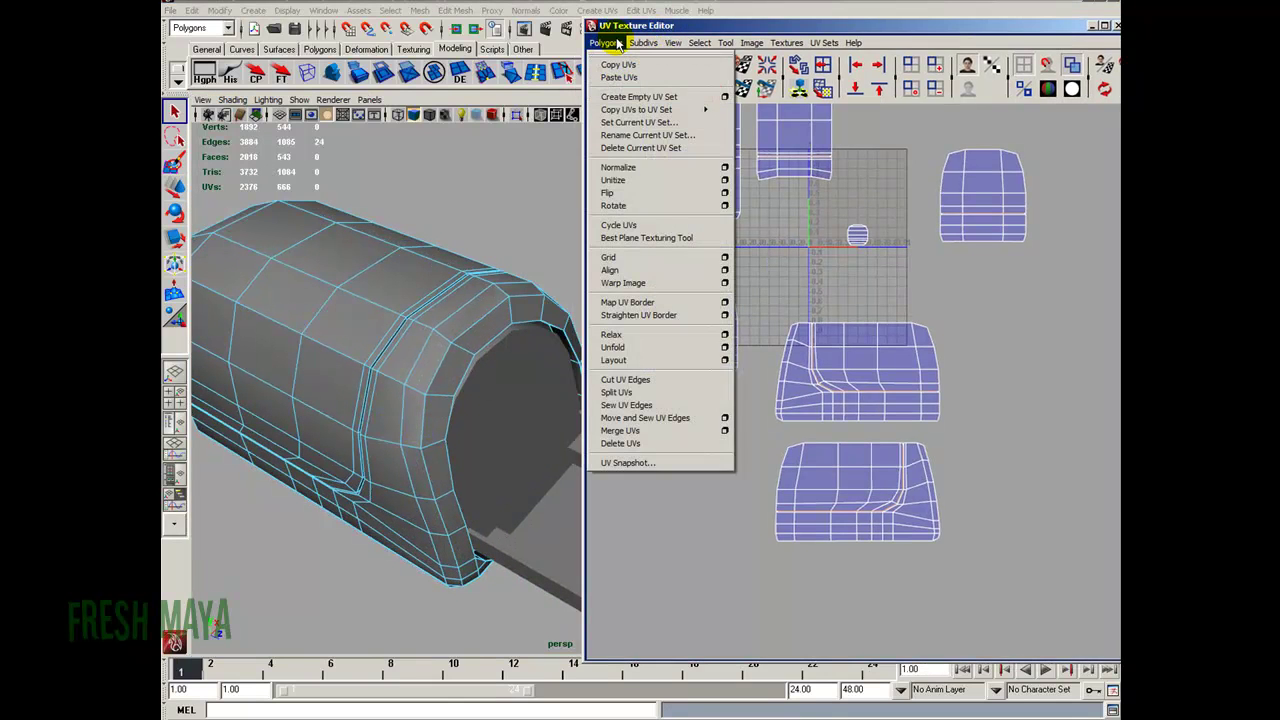
pyautogui.click(647, 380)
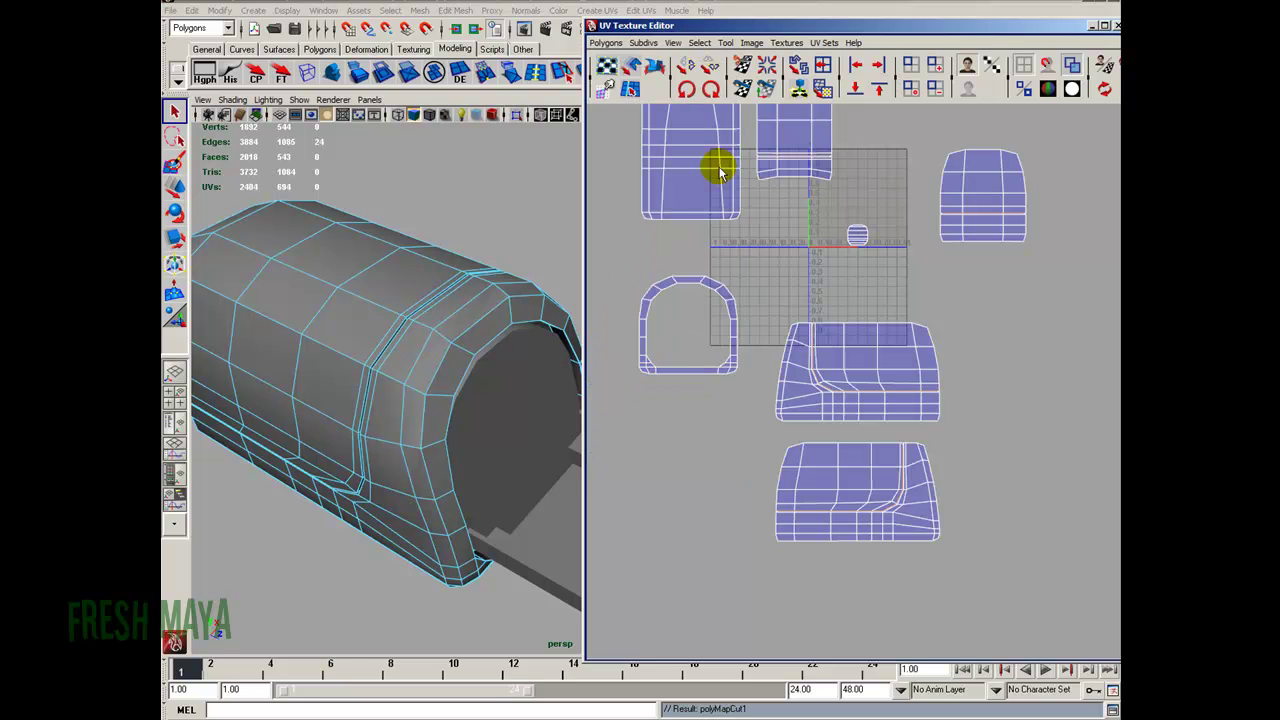
pyautogui.moveTo(747, 30); pyautogui.dragTo(917, 38)
pyautogui.click(609, 12)
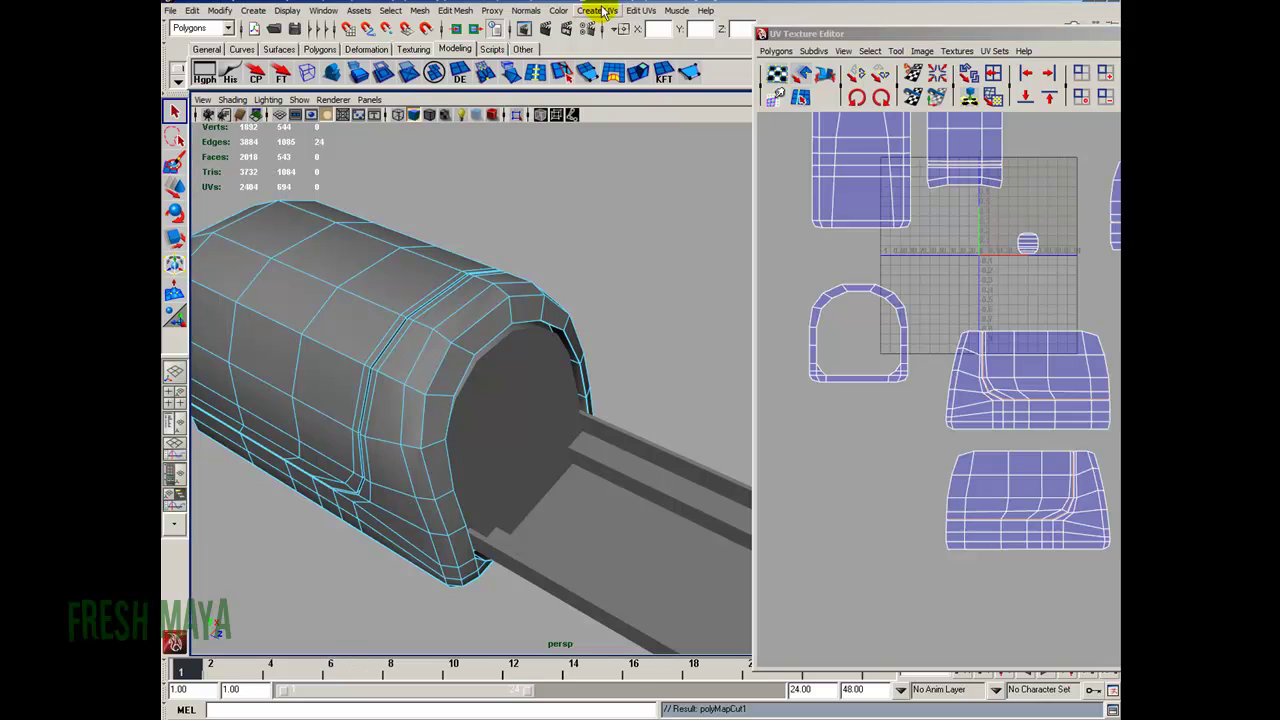
pyautogui.click(641, 11)
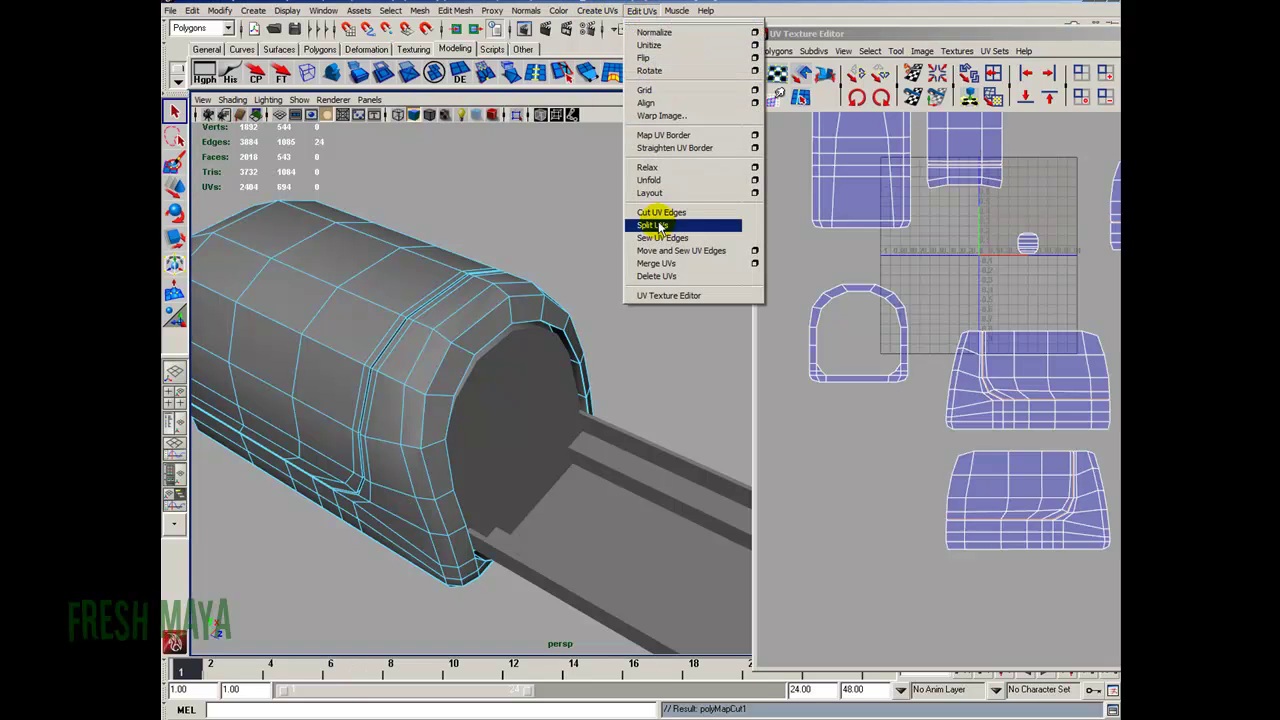
pyautogui.click(643, 11)
pyautogui.moveTo(868, 40); pyautogui.dragTo(618, 10)
pyautogui.moveTo(738, 5); pyautogui.dragTo(758, 57)
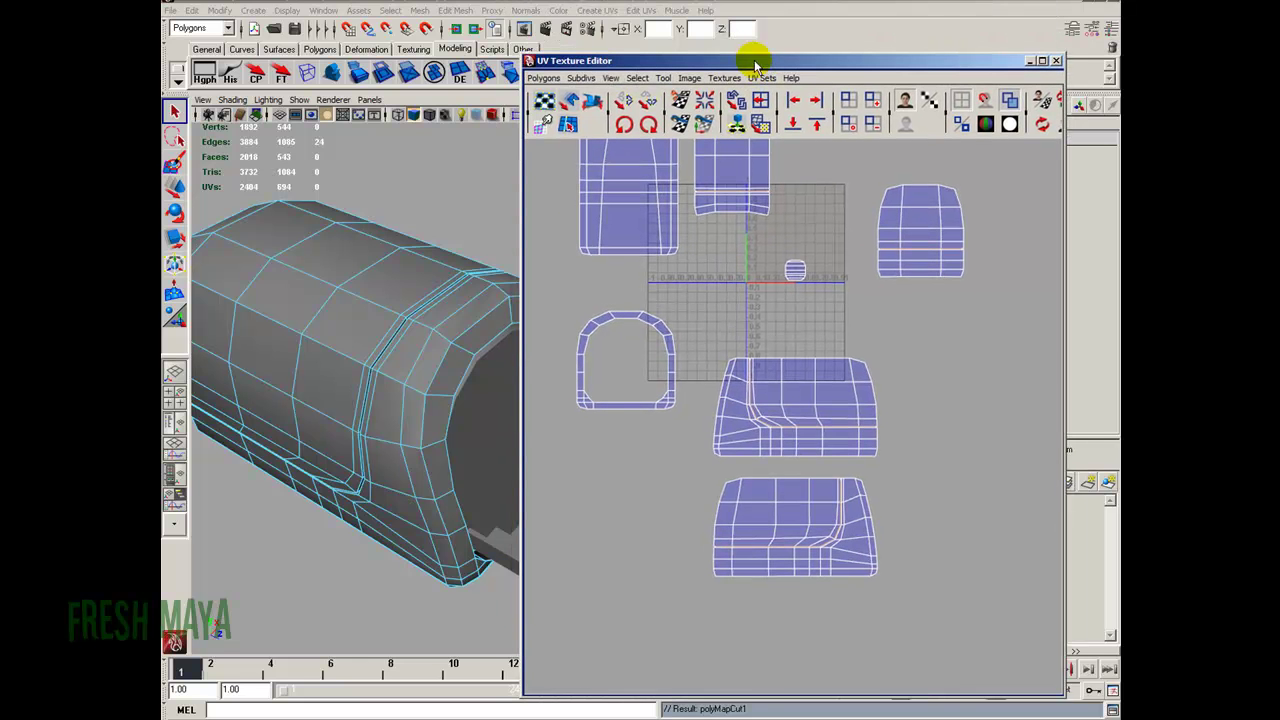
# Select the UVs of the cut-off panel in the upper side-wall shell and move it clear of its L-shaped remainder.
pyautogui.rightClick(818, 334)
pyautogui.moveTo(862, 338); pyautogui.dragTo(837, 329, button='right')
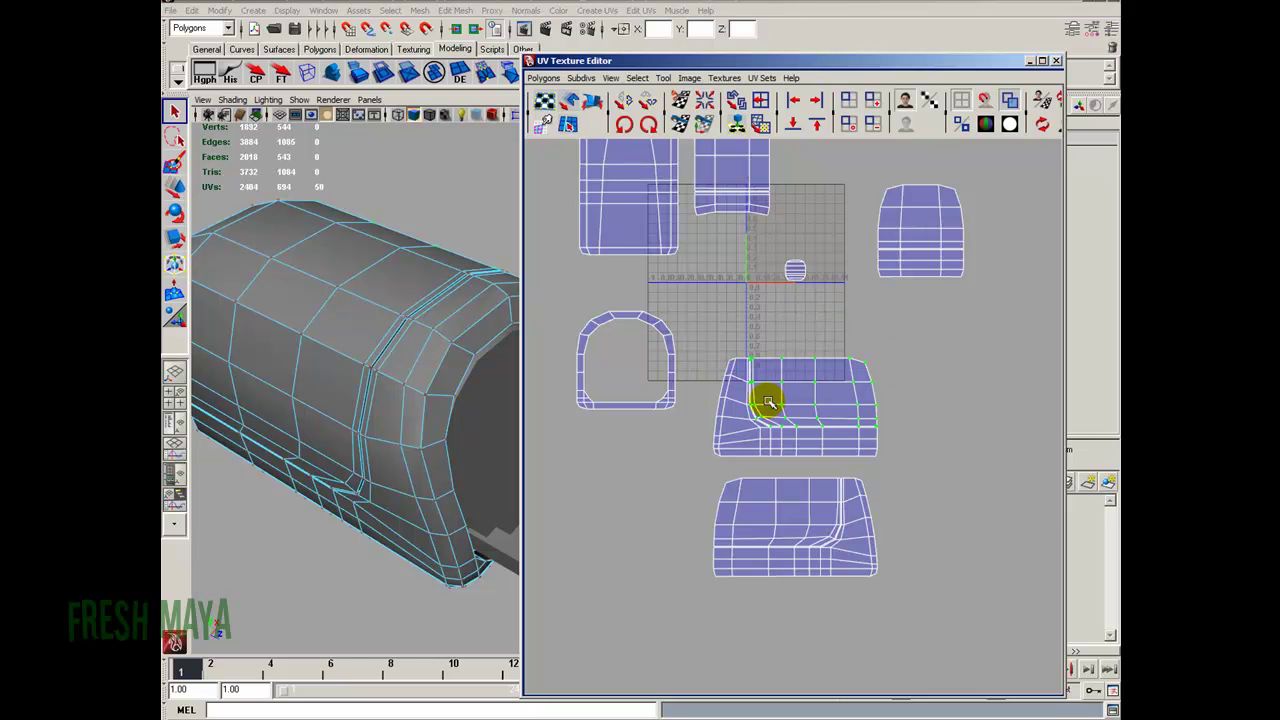
pyautogui.press('w')
pyautogui.moveTo(816, 396); pyautogui.dragTo(981, 377)
pyautogui.click(893, 363)
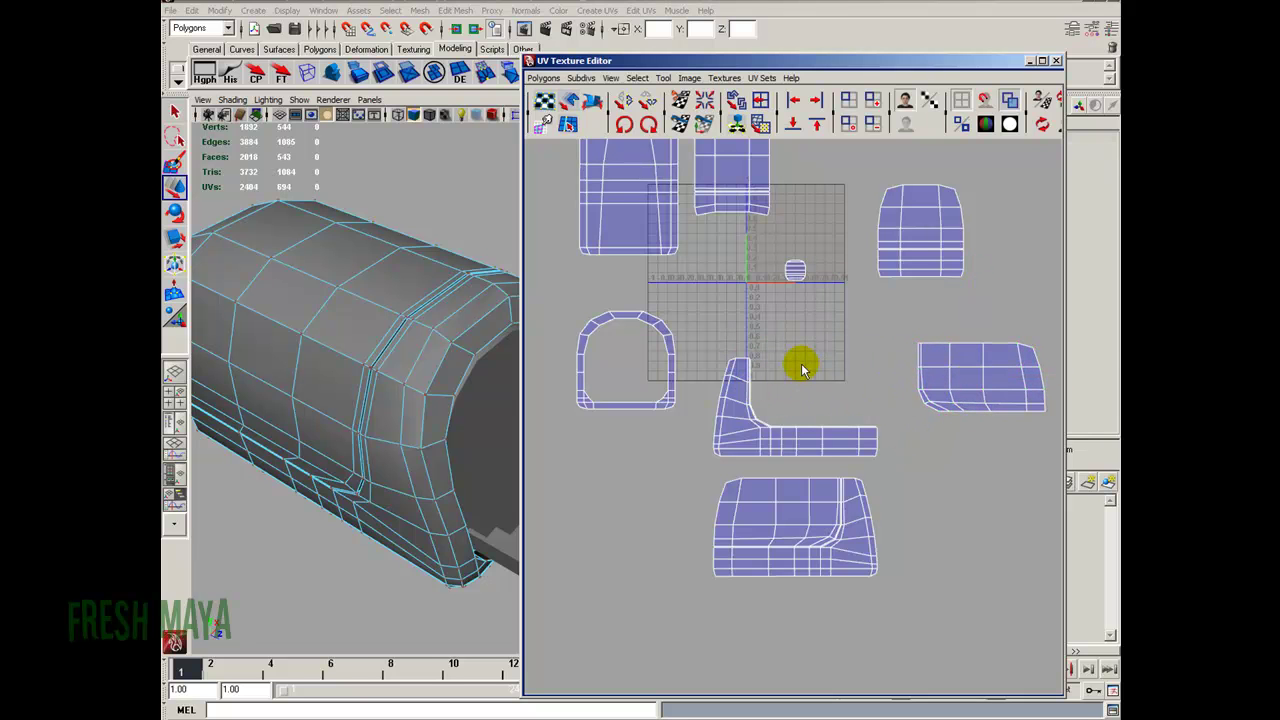
# Select the L-shaped strip and the separated panel in turn to check how the side-wall shell was split.
pyautogui.keyDown('alt'); pyautogui.moveTo(715, 355); pyautogui.dragTo(781, 355, button='right'); pyautogui.keyUp('alt')
pyautogui.keyDown('alt'); pyautogui.moveTo(777, 353); pyautogui.dragTo(719, 325, button='middle'); pyautogui.keyUp('alt')
pyautogui.moveTo(615, 268); pyautogui.dragTo(838, 462)
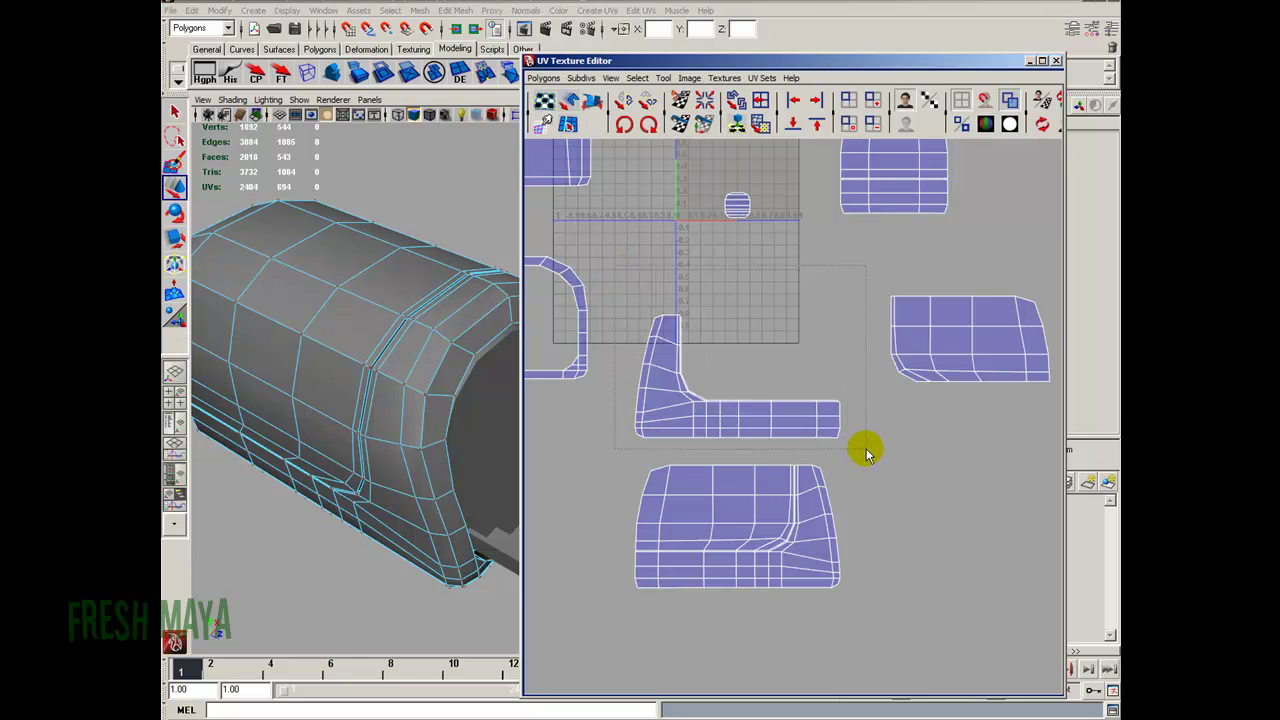
pyautogui.moveTo(865, 460); pyautogui.dragTo(866, 455)
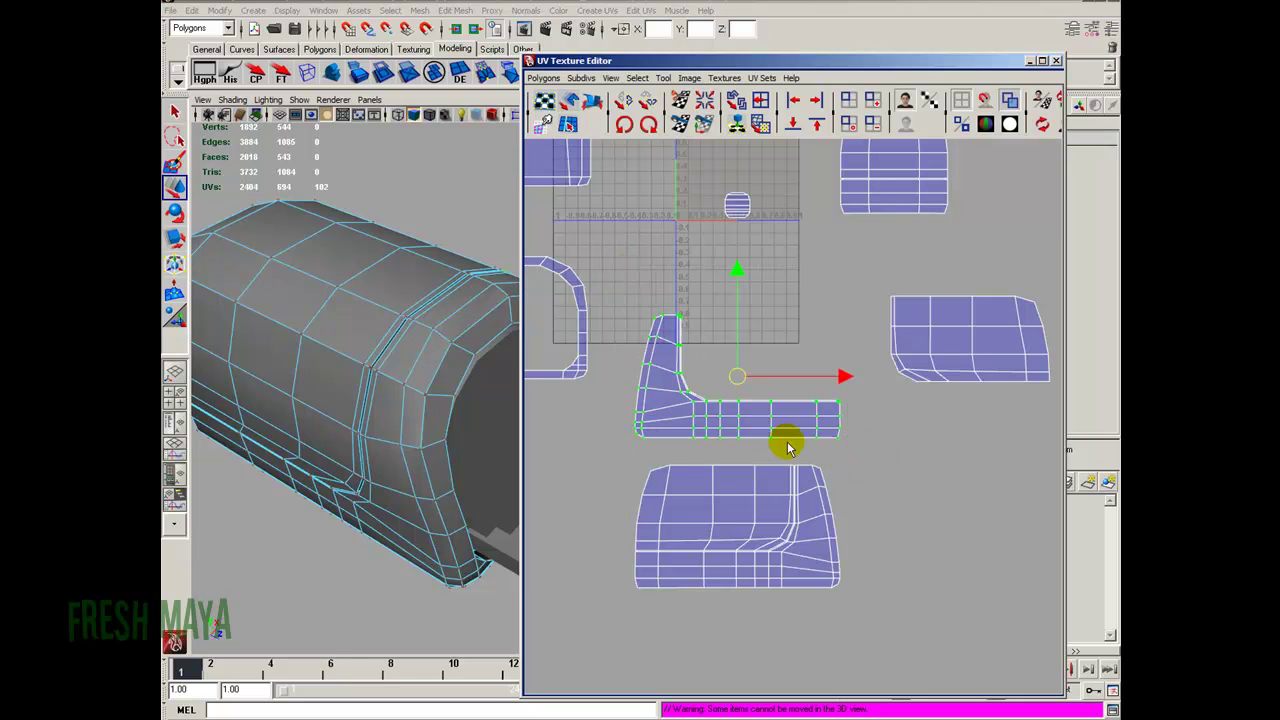
pyautogui.moveTo(877, 271); pyautogui.dragTo(1050, 410)
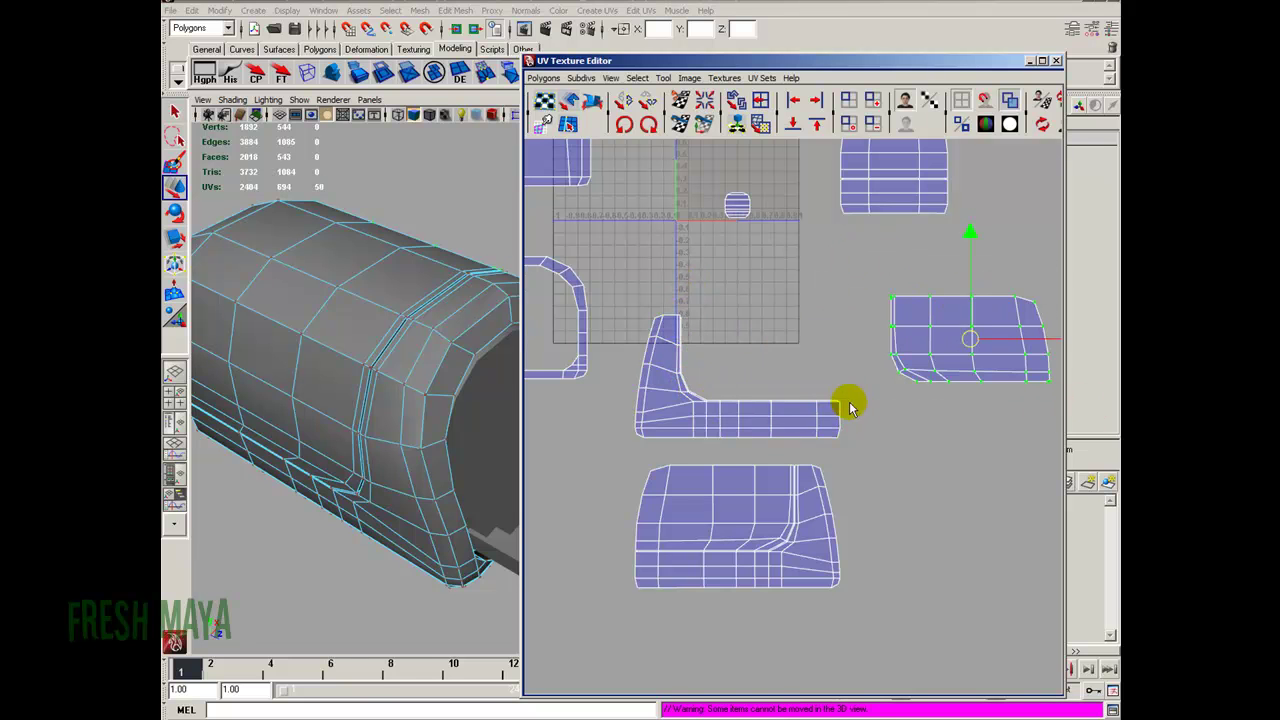
# Select the whole cut-off panel of the lower side-wall shell and move it below the first separated panel.
pyautogui.keyDown('alt'); pyautogui.moveTo(638, 448); pyautogui.dragTo(749, 337, button='middle'); pyautogui.keyUp('alt')
pyautogui.click(686, 369)
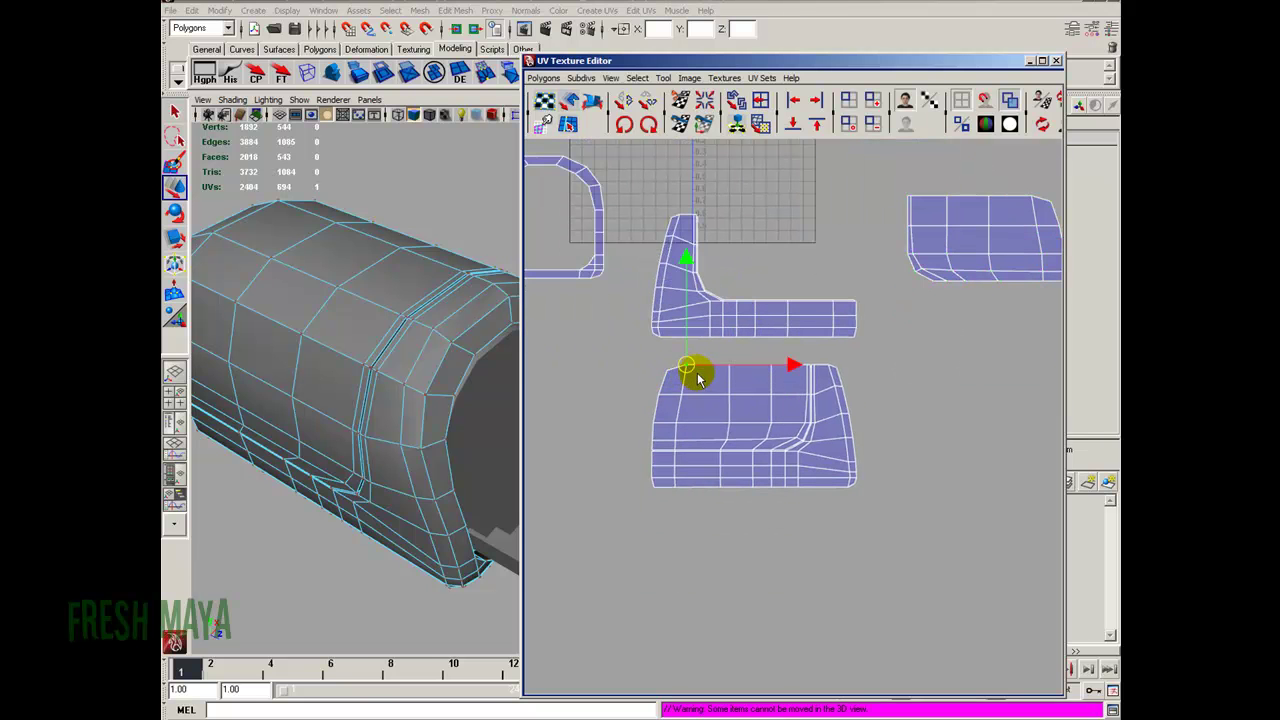
pyautogui.keyDown('ctrl'); pyautogui.moveTo(698, 370); pyautogui.dragTo(766, 337, button='right'); pyautogui.keyUp('ctrl')
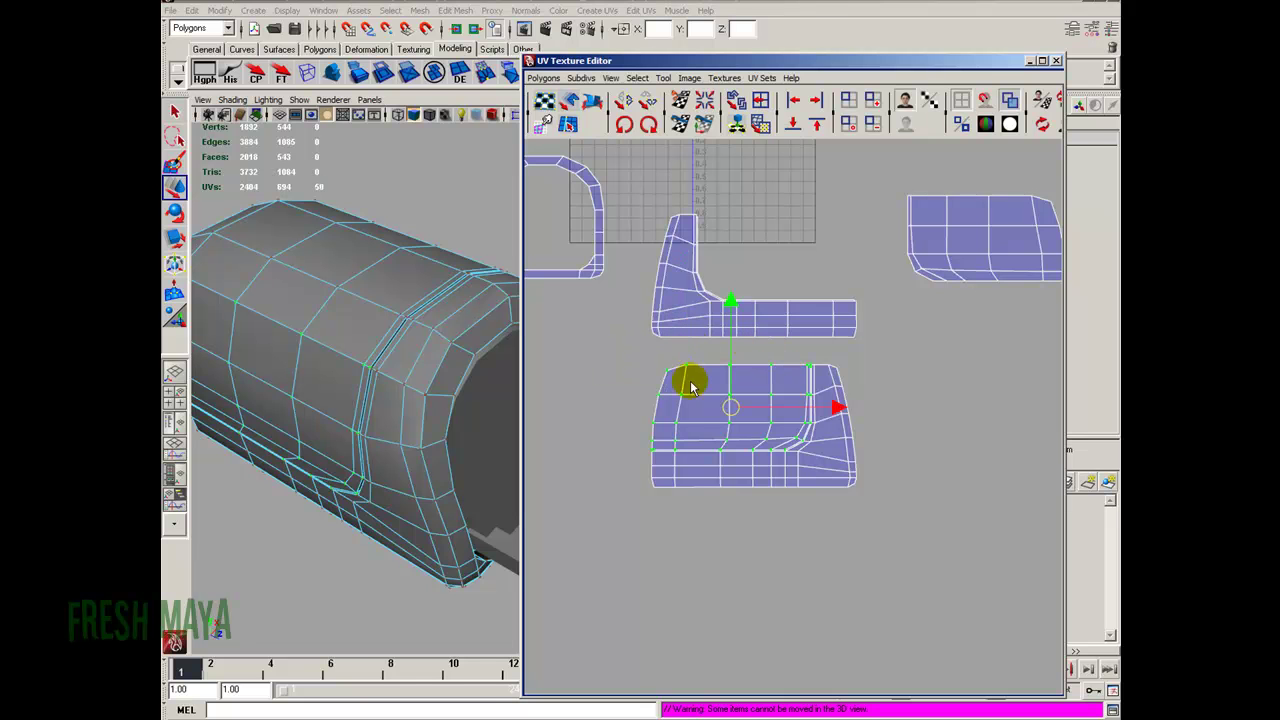
pyautogui.moveTo(731, 411); pyautogui.dragTo(989, 347)
# Split the rounded shell beside the UV grid, moving its upper panel near the side panels and its lower strip between the L-shaped strips.
pyautogui.keyDown('alt'); pyautogui.moveTo(817, 331); pyautogui.dragTo(869, 428, button='middle'); pyautogui.keyUp('alt')
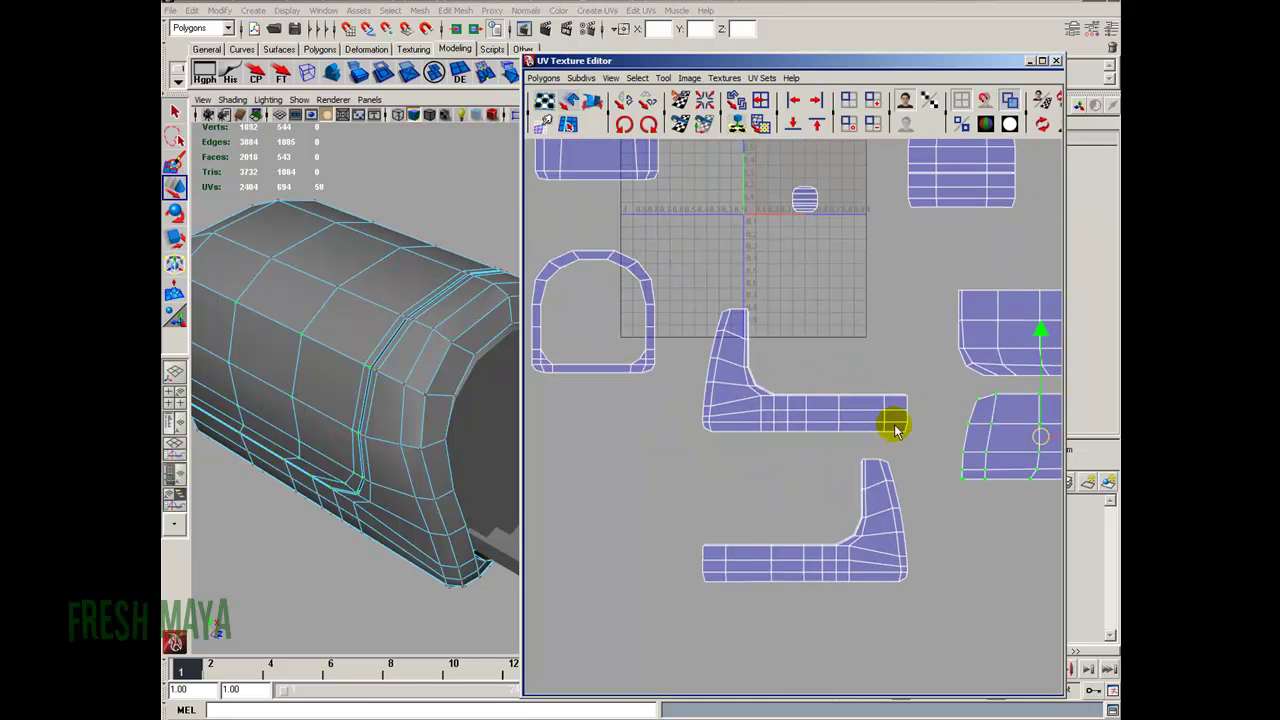
pyautogui.keyDown('alt'); pyautogui.moveTo(869, 428); pyautogui.dragTo(757, 378, button='right'); pyautogui.keyUp('alt')
pyautogui.keyDown('alt'); pyautogui.moveTo(755, 375); pyautogui.dragTo(755, 452, button='middle'); pyautogui.keyUp('alt')
pyautogui.click(922, 268)
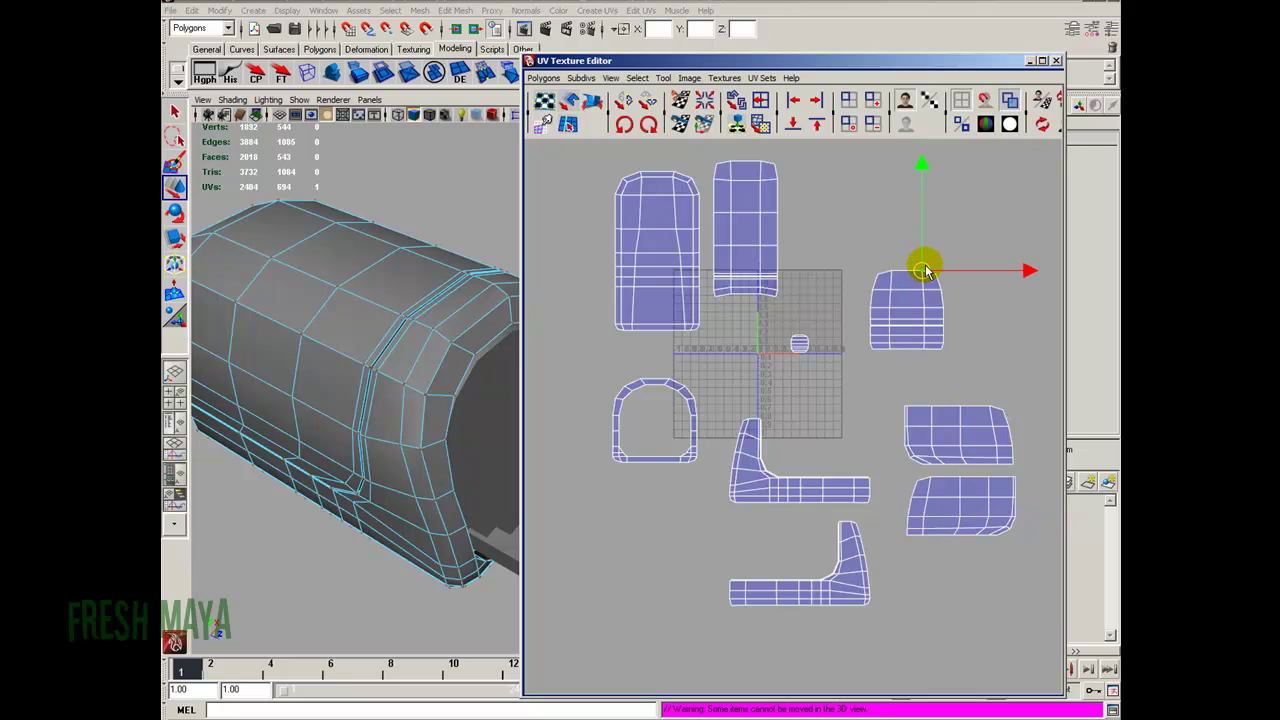
pyautogui.keyDown('ctrl'); pyautogui.rightClick(925, 268); pyautogui.keyUp('ctrl')
pyautogui.keyDown('ctrl'); pyautogui.moveTo(925, 268); pyautogui.dragTo(970, 248, button='right'); pyautogui.keyUp('ctrl')
pyautogui.moveTo(914, 286); pyautogui.dragTo(1015, 362)
pyautogui.click(906, 337)
pyautogui.moveTo(906, 337); pyautogui.dragTo(751, 555)
# Split the narrow tall shell, moving its main panel above the side panels and its short strip among the L-shaped strips.
pyautogui.keyDown('alt'); pyautogui.moveTo(684, 185); pyautogui.dragTo(708, 243, button='middle'); pyautogui.keyUp('alt')
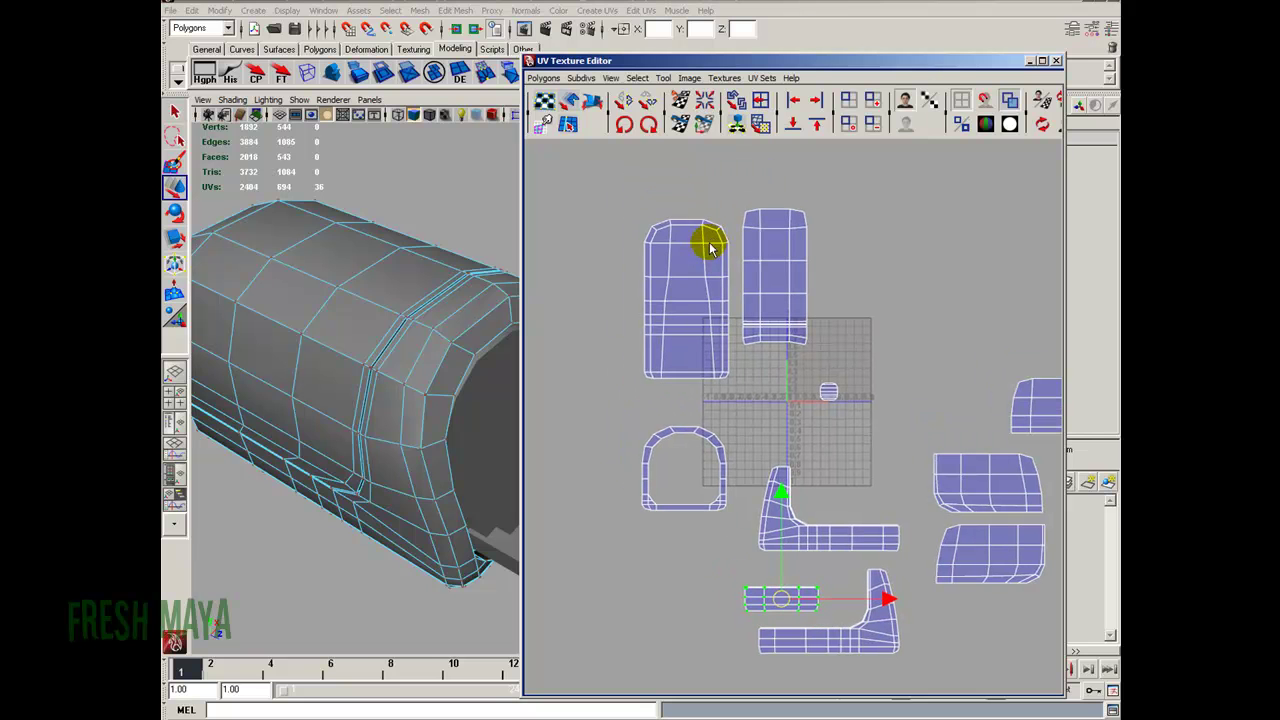
pyautogui.click(668, 219)
pyautogui.click(804, 218)
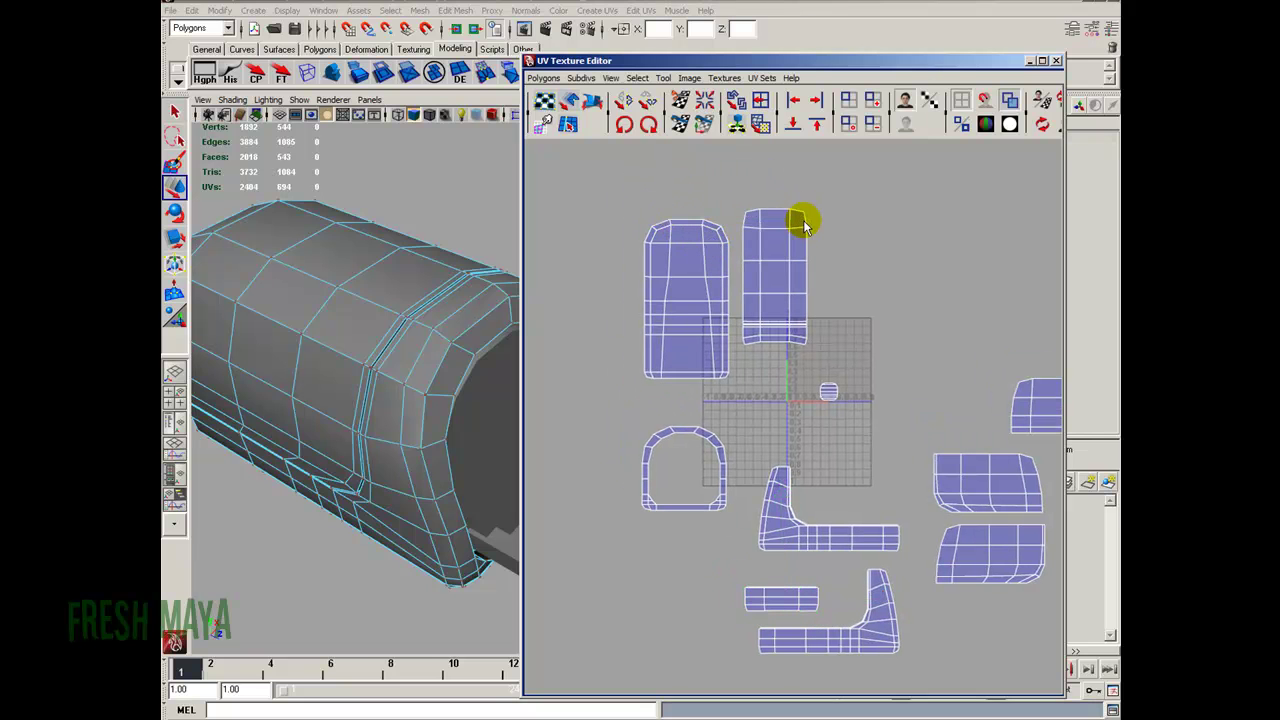
pyautogui.click(804, 216)
pyautogui.keyDown('ctrl'); pyautogui.moveTo(804, 216); pyautogui.dragTo(838, 197, button='right'); pyautogui.keyUp('ctrl')
pyautogui.moveTo(776, 267); pyautogui.dragTo(968, 330)
pyautogui.moveTo(735, 315); pyautogui.dragTo(800, 571)
# Select the four separated panel shells together and move them farther away from the UV grid.
pyautogui.keyDown('alt'); pyautogui.moveTo(800, 571); pyautogui.dragTo(752, 476, button='right'); pyautogui.keyUp('alt')
pyautogui.keyDown('alt'); pyautogui.moveTo(752, 476); pyautogui.dragTo(640, 403, button='middle'); pyautogui.keyUp('alt')
pyautogui.moveTo(798, 250); pyautogui.dragTo(960, 485)
pyautogui.moveTo(838, 358); pyautogui.dragTo(951, 294)
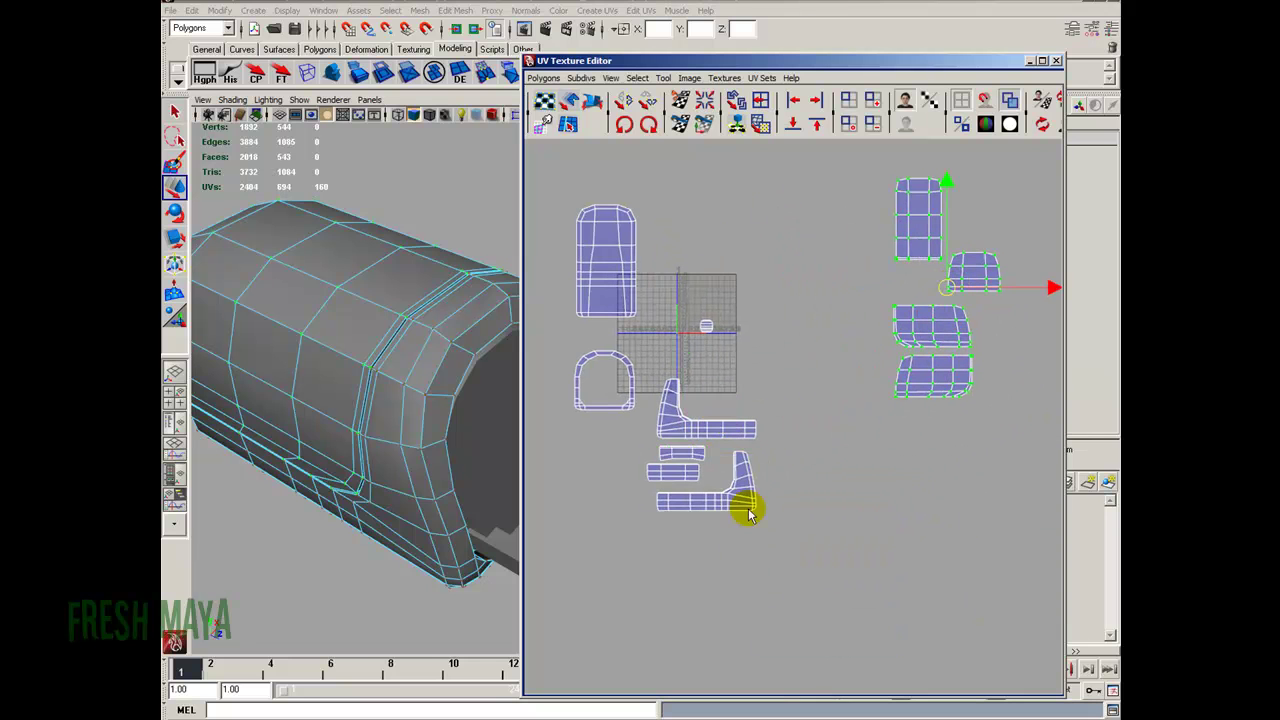
# Select the L-shaped and short strip shells together and move them as a group below the UV grid.
pyautogui.moveTo(642, 369); pyautogui.dragTo(799, 539)
pyautogui.moveTo(694, 436); pyautogui.dragTo(761, 508)
pyautogui.hotkey('ctrl', 'z')
pyautogui.moveTo(701, 446); pyautogui.dragTo(766, 518)
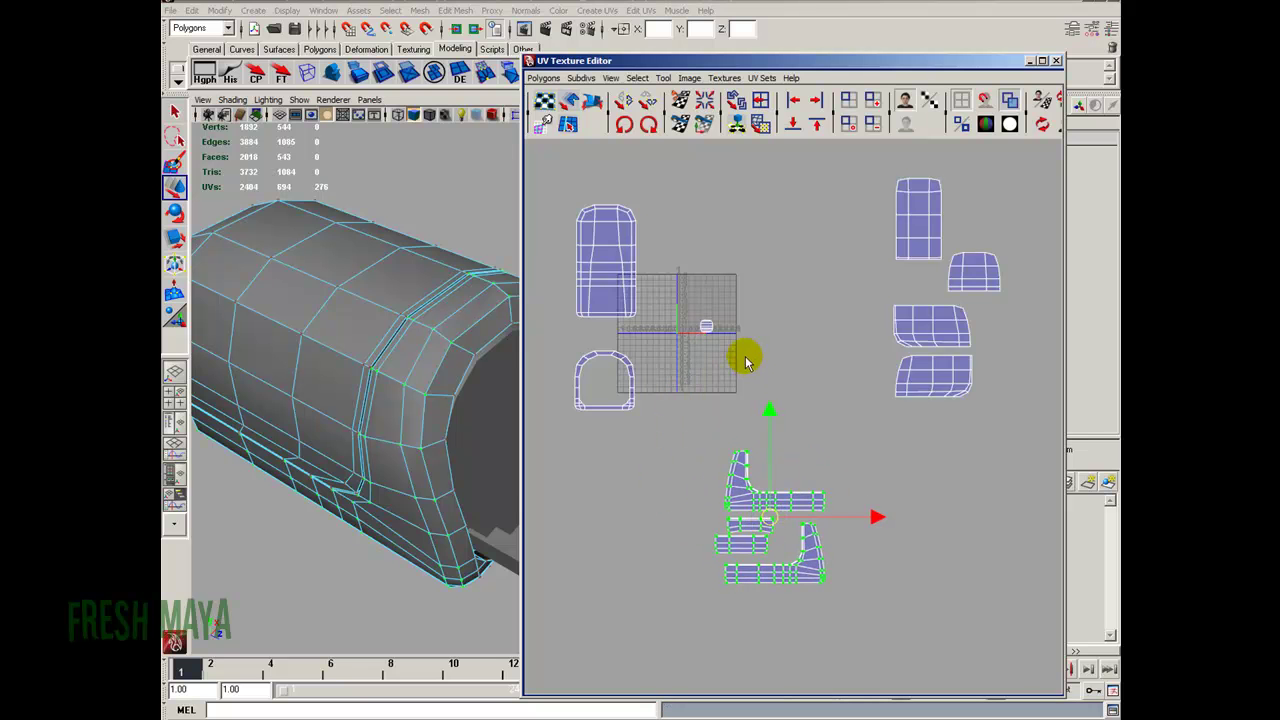
pyautogui.click(749, 363)
# Select the body and strip shells, and separately the four panels, to compare the two UV groups.
pyautogui.keyDown('alt'); pyautogui.moveTo(684, 417); pyautogui.dragTo(693, 417, button='right'); pyautogui.keyUp('alt')
pyautogui.keyDown('alt'); pyautogui.moveTo(675, 402); pyautogui.dragTo(742, 374, button='middle'); pyautogui.keyUp('alt')
pyautogui.keyDown('alt'); pyautogui.moveTo(814, 362); pyautogui.dragTo(736, 366, button='right'); pyautogui.keyUp('alt')
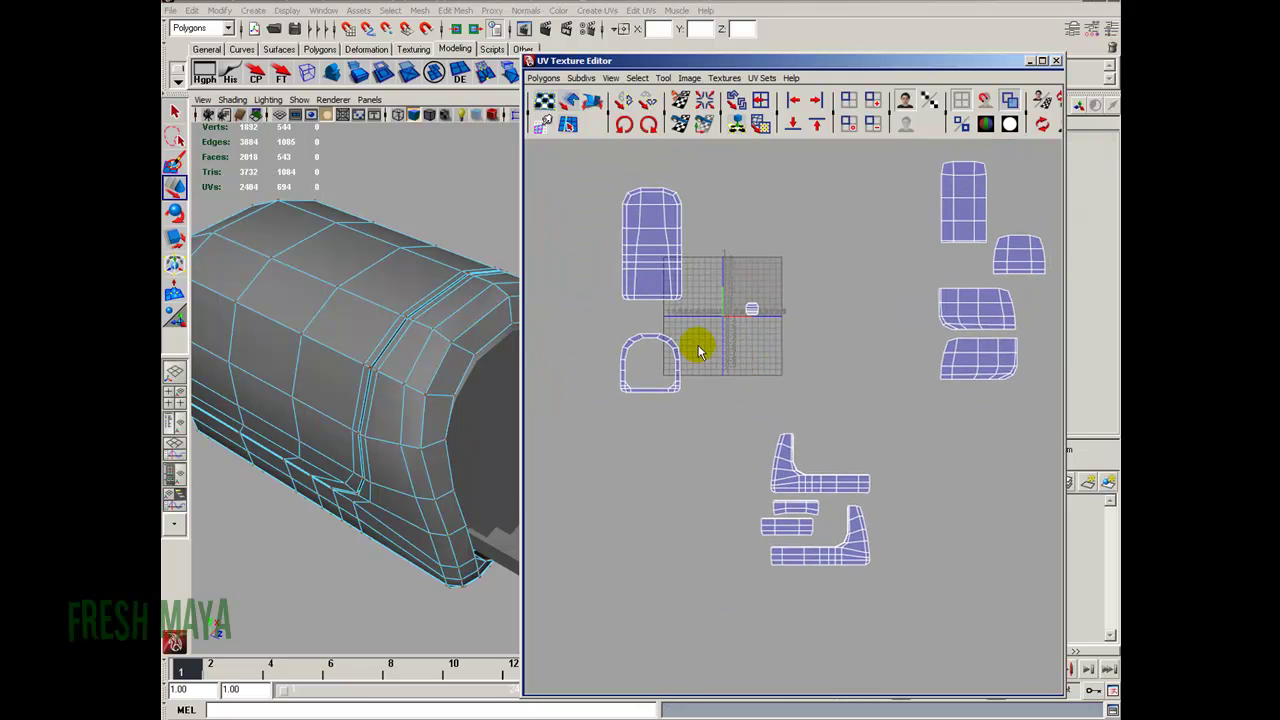
pyautogui.moveTo(600, 158); pyautogui.dragTo(910, 596)
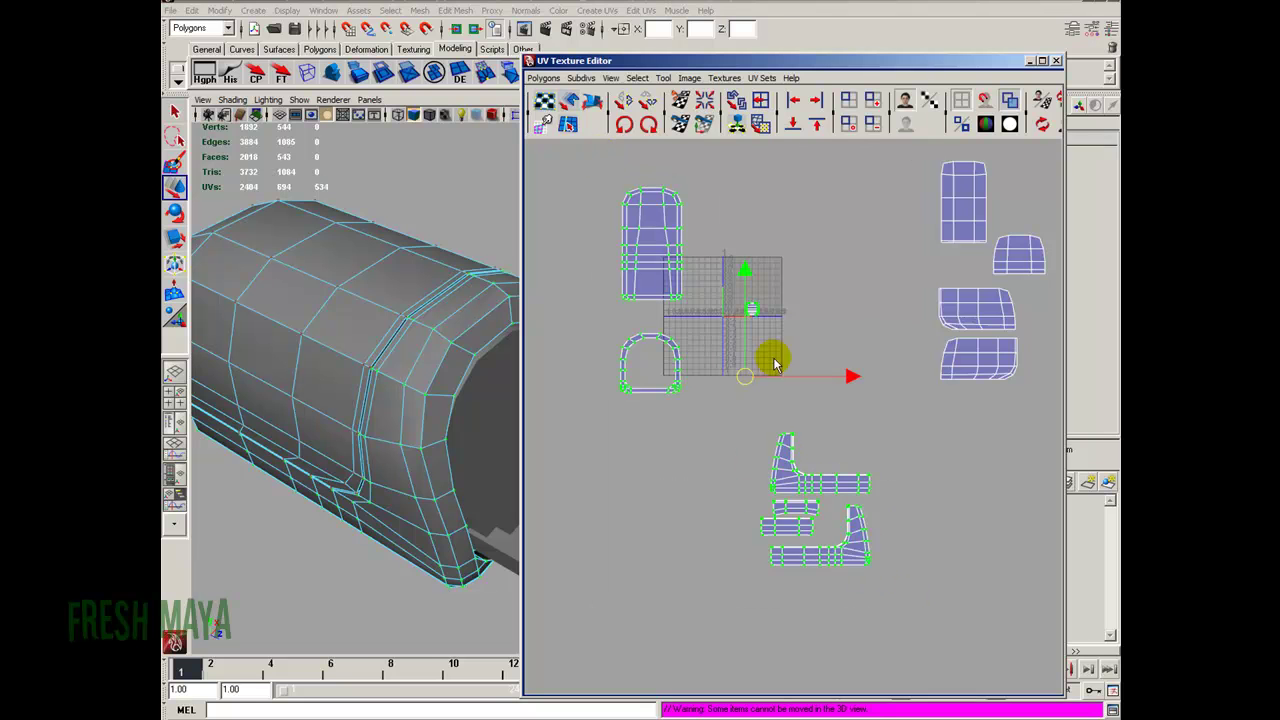
pyautogui.keyDown('alt'); pyautogui.moveTo(849, 340); pyautogui.dragTo(781, 355, button='middle'); pyautogui.keyUp('alt')
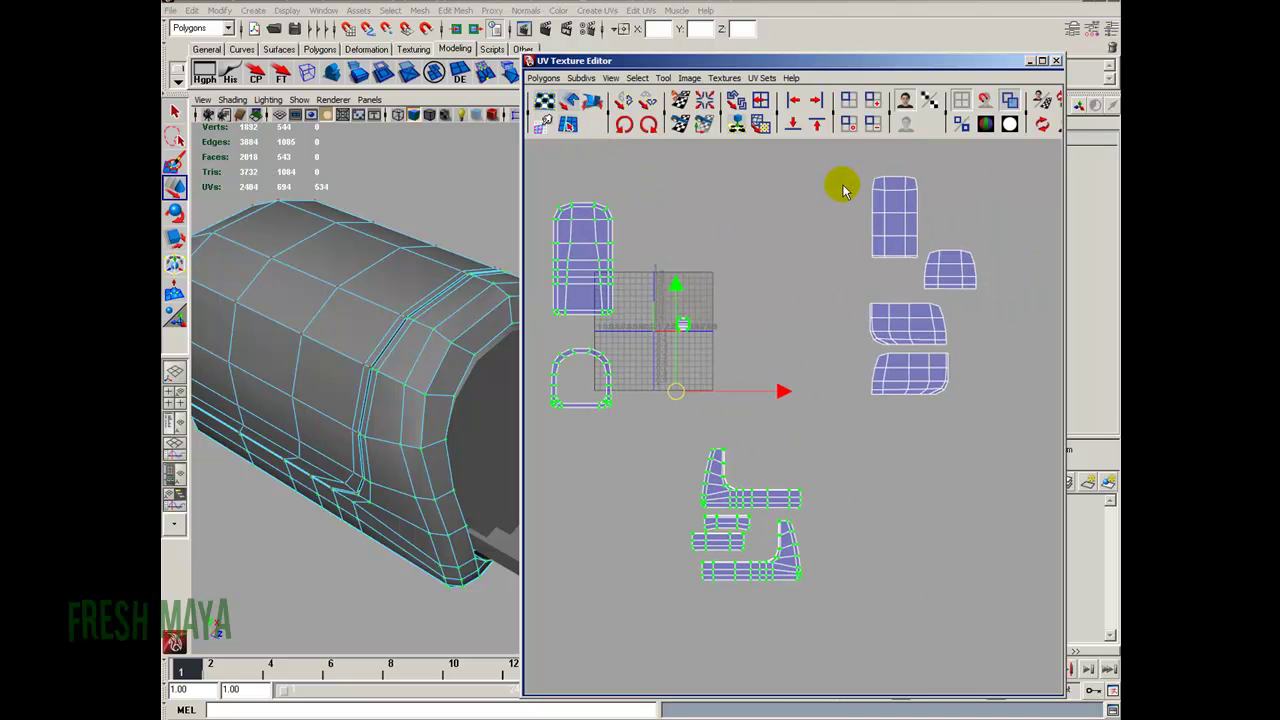
pyautogui.moveTo(890, 210); pyautogui.dragTo(983, 434)
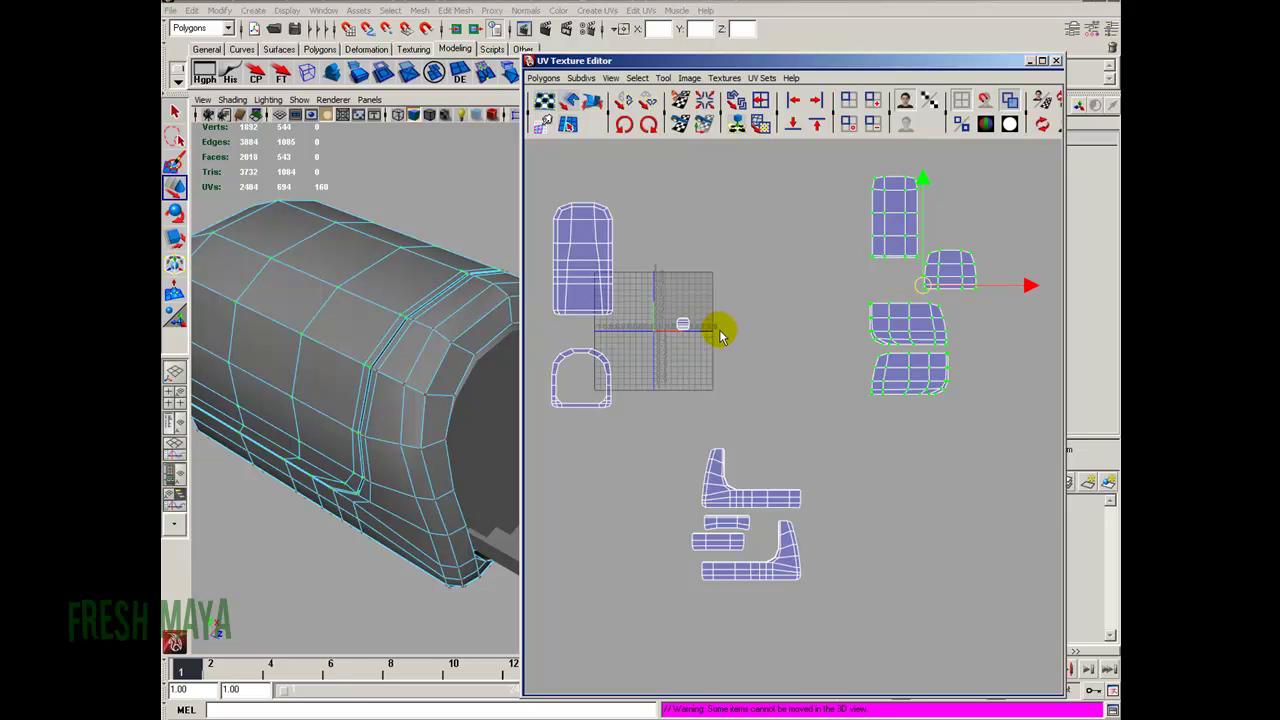
pyautogui.click(811, 367)
pyautogui.keyDown('alt'); pyautogui.moveTo(778, 391); pyautogui.dragTo(750, 388, button='right'); pyautogui.keyUp('alt')
pyautogui.keyDown('alt'); pyautogui.moveTo(750, 388); pyautogui.dragTo(829, 381, button='middle'); pyautogui.keyUp('alt')
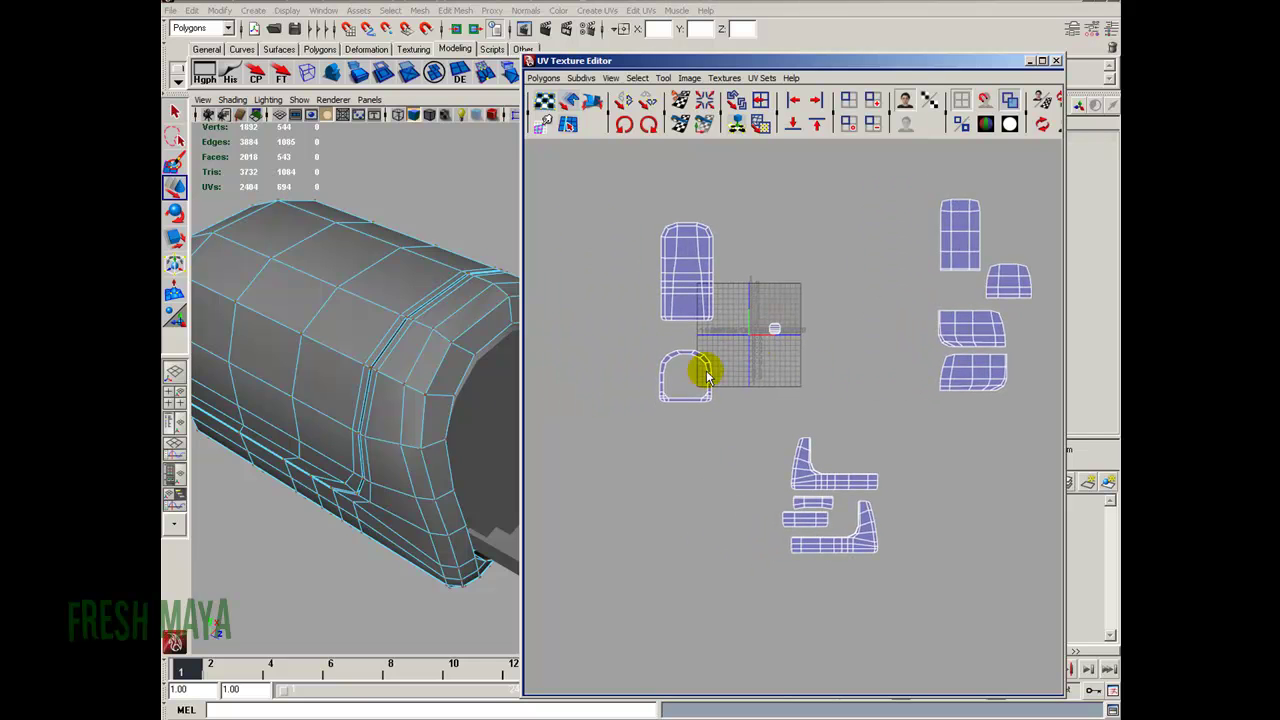
# Return to object selection and select the entire drawer box model to display all its UVs together.
pyautogui.keyDown('alt'); pyautogui.moveTo(409, 372); pyautogui.dragTo(475, 361, button='right'); pyautogui.keyUp('alt')
pyautogui.keyDown('alt'); pyautogui.moveTo(475, 360); pyautogui.dragTo(381, 359); pyautogui.keyUp('alt')
pyautogui.click(389, 372)
pyautogui.moveTo(258, 247); pyautogui.dragTo(506, 529)
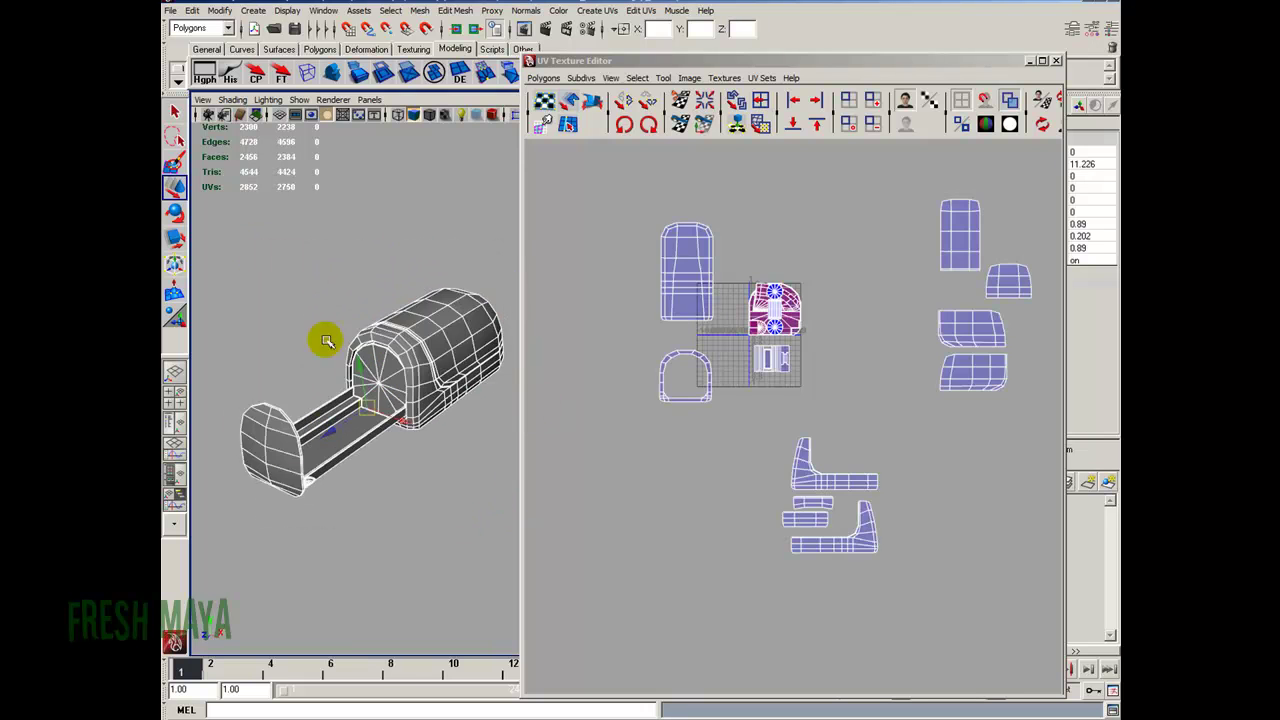
pyautogui.click(923, 394)
pyautogui.scroll(1, 786, 374)
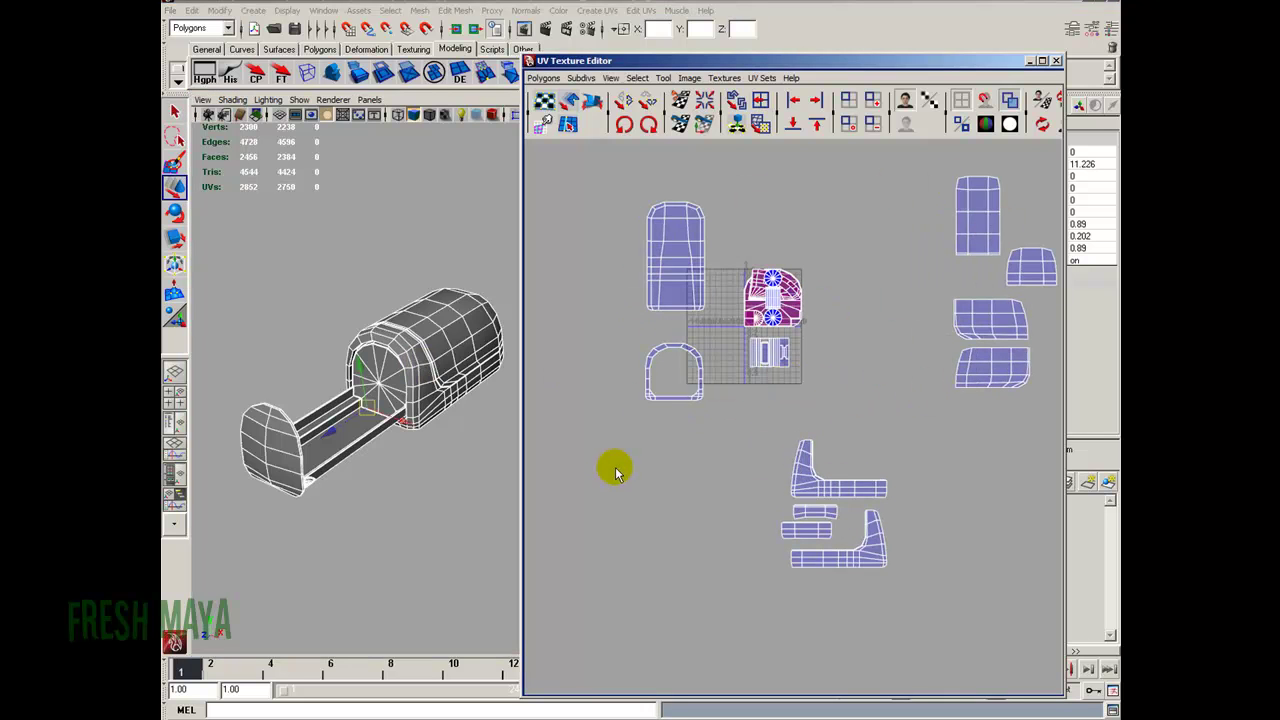
pyautogui.keyDown('alt'); pyautogui.moveTo(863, 466); pyautogui.dragTo(950, 498, button='right'); pyautogui.keyUp('alt')
pyautogui.keyDown('alt'); pyautogui.moveTo(714, 326); pyautogui.dragTo(806, 347, button='middle'); pyautogui.keyUp('alt')
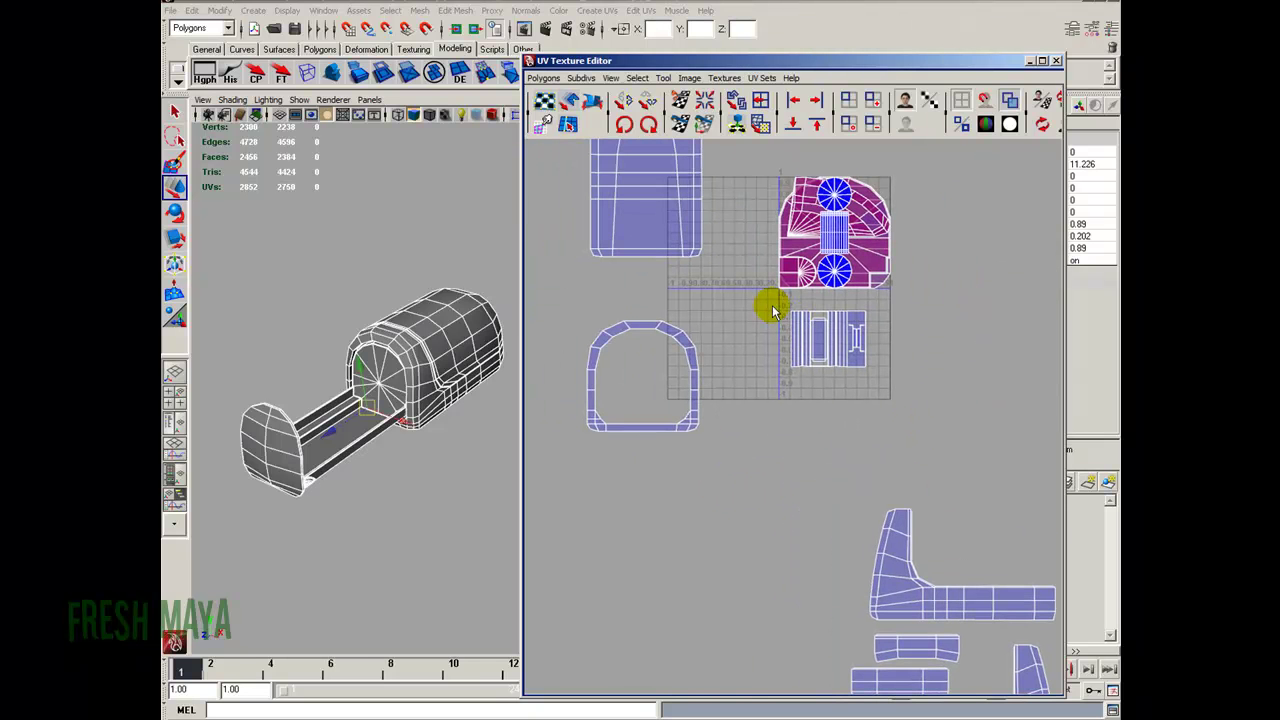
# Switch to UV selection, select the drawer's striped shells, and move them away from the UV grid.
pyautogui.moveTo(886, 348); pyautogui.dragTo(814, 314, button='right')
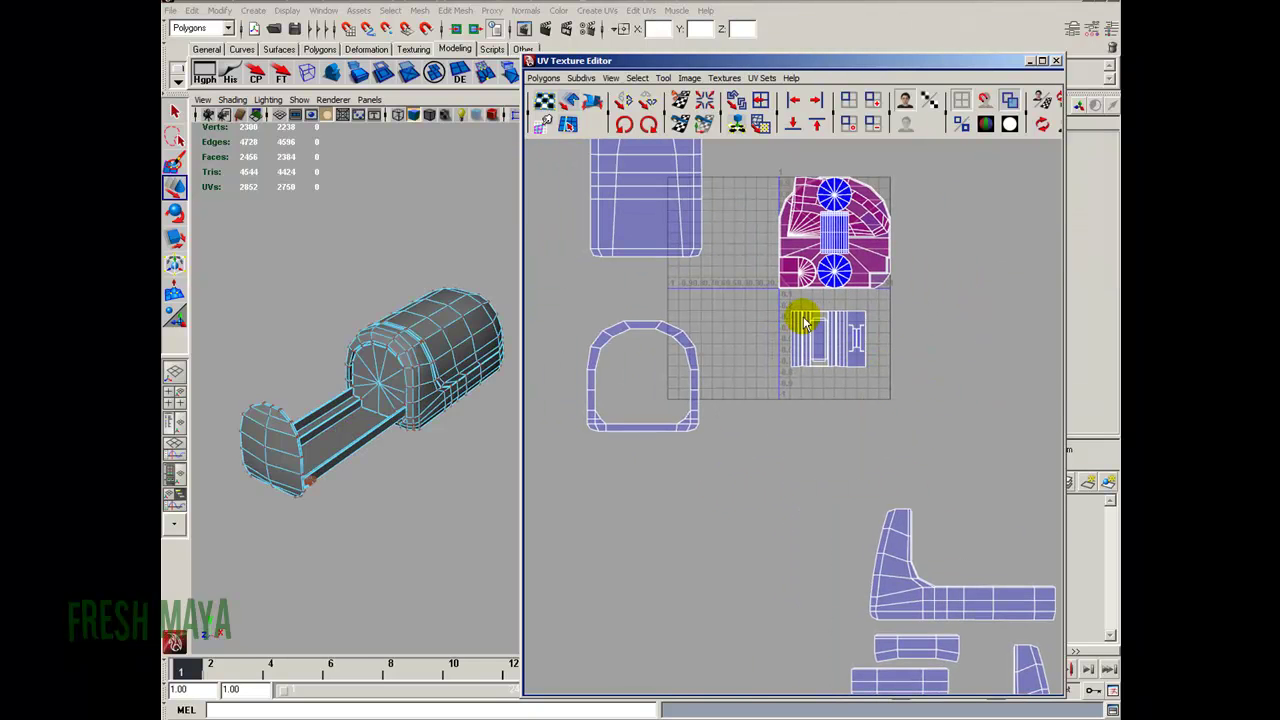
pyautogui.click(797, 321)
pyautogui.keyDown('alt'); pyautogui.moveTo(1003, 431); pyautogui.dragTo(909, 481, button='right'); pyautogui.keyUp('alt')
pyautogui.moveTo(995, 440); pyautogui.dragTo(617, 243)
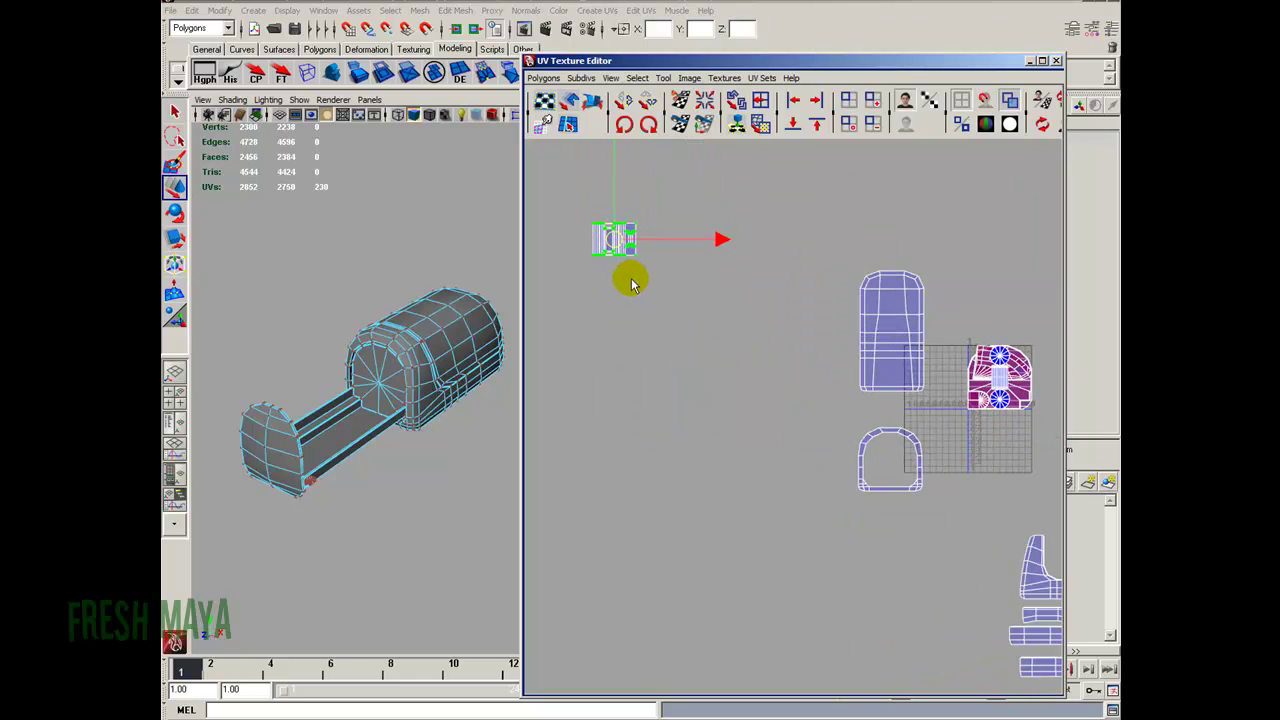
# Enlarge the drawer's UV shells and compare their checker scale with the other parts in textured display.
pyautogui.press('r')
pyautogui.moveTo(612, 240); pyautogui.dragTo(650, 240)
pyautogui.moveTo(370, 415)
pyautogui.keyDown('alt'); pyautogui.mouseDown(button='right')
pyautogui.moveTo(383, 412)
pyautogui.moveTo(372, 432)
pyautogui.mouseUp(button='right'); pyautogui.keyUp('alt')
pyautogui.press('6')
pyautogui.keyDown('alt'); pyautogui.moveTo(371, 430); pyautogui.dragTo(410, 432); pyautogui.keyUp('alt')
pyautogui.click(605, 276)
pyautogui.moveTo(613, 240); pyautogui.dragTo(811, 243)
pyautogui.keyDown('alt'); pyautogui.moveTo(249, 400); pyautogui.dragTo(355, 343); pyautogui.keyUp('alt')
pyautogui.keyDown('alt'); pyautogui.moveTo(402, 412); pyautogui.dragTo(390, 451, button='right'); pyautogui.keyUp('alt')
pyautogui.keyDown('alt'); pyautogui.moveTo(683, 449); pyautogui.dragTo(597, 466, button='right'); pyautogui.keyUp('alt')
pyautogui.keyDown('alt'); pyautogui.moveTo(394, 312); pyautogui.dragTo(363, 430, button='middle'); pyautogui.keyUp('alt')
pyautogui.keyDown('alt'); pyautogui.moveTo(362, 430); pyautogui.dragTo(338, 413); pyautogui.keyUp('alt')
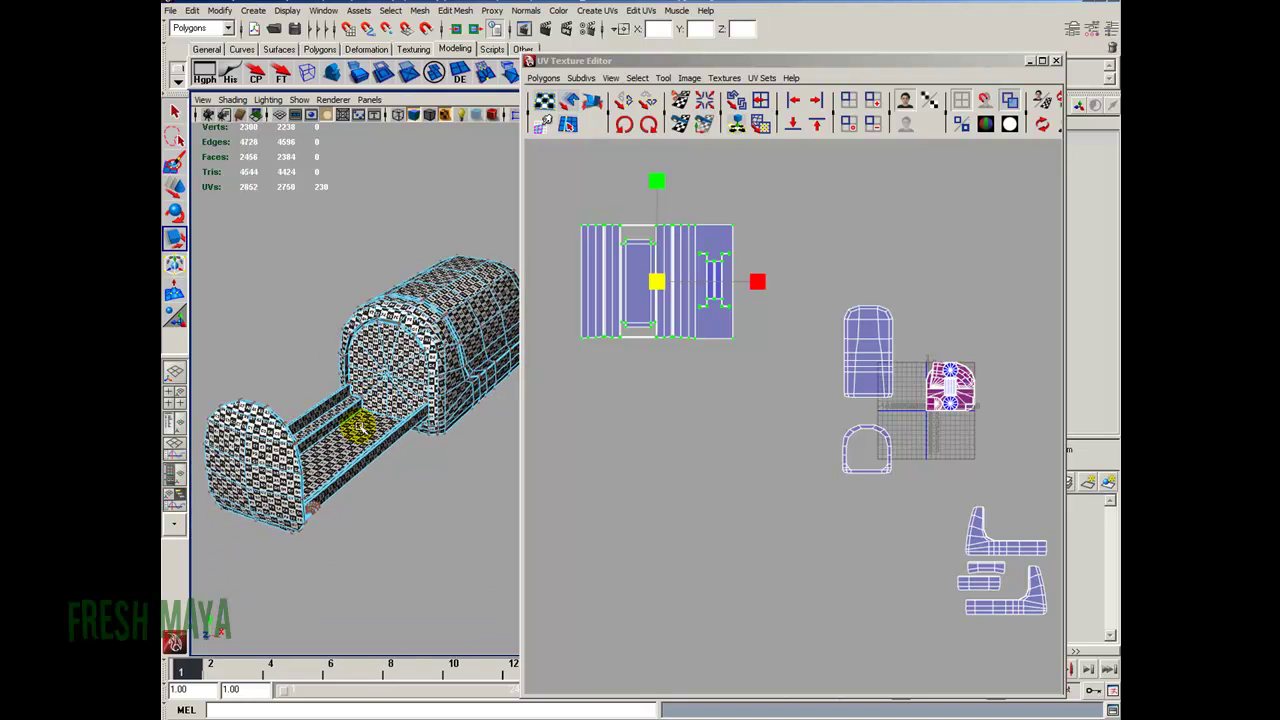
# Scale the drawer's UV shells down slightly and deselect them.
pyautogui.moveTo(706, 379)
pyautogui.keyDown('alt'); pyautogui.mouseDown(button='right')
pyautogui.moveTo(686, 414)
pyautogui.moveTo(689, 371)
pyautogui.mouseUp(button='right'); pyautogui.keyUp('alt')
pyautogui.moveTo(690, 305); pyautogui.dragTo(666, 302)
pyautogui.keyDown('alt'); pyautogui.moveTo(710, 370); pyautogui.dragTo(670, 372, button='middle'); pyautogui.keyUp('alt')
pyautogui.keyDown('alt'); pyautogui.moveTo(670, 368); pyautogui.dragTo(686, 378, button='right'); pyautogui.keyUp('alt')
pyautogui.keyDown('alt'); pyautogui.moveTo(822, 424); pyautogui.dragTo(738, 426, button='right'); pyautogui.keyUp('alt')
pyautogui.keyDown('alt'); pyautogui.moveTo(724, 426); pyautogui.dragTo(631, 386, button='middle'); pyautogui.keyUp('alt')
pyautogui.keyDown('alt'); pyautogui.moveTo(756, 408); pyautogui.dragTo(706, 405, button='right'); pyautogui.keyUp('alt')
pyautogui.keyDown('alt'); pyautogui.moveTo(706, 405); pyautogui.dragTo(806, 438, button='middle'); pyautogui.keyUp('alt')
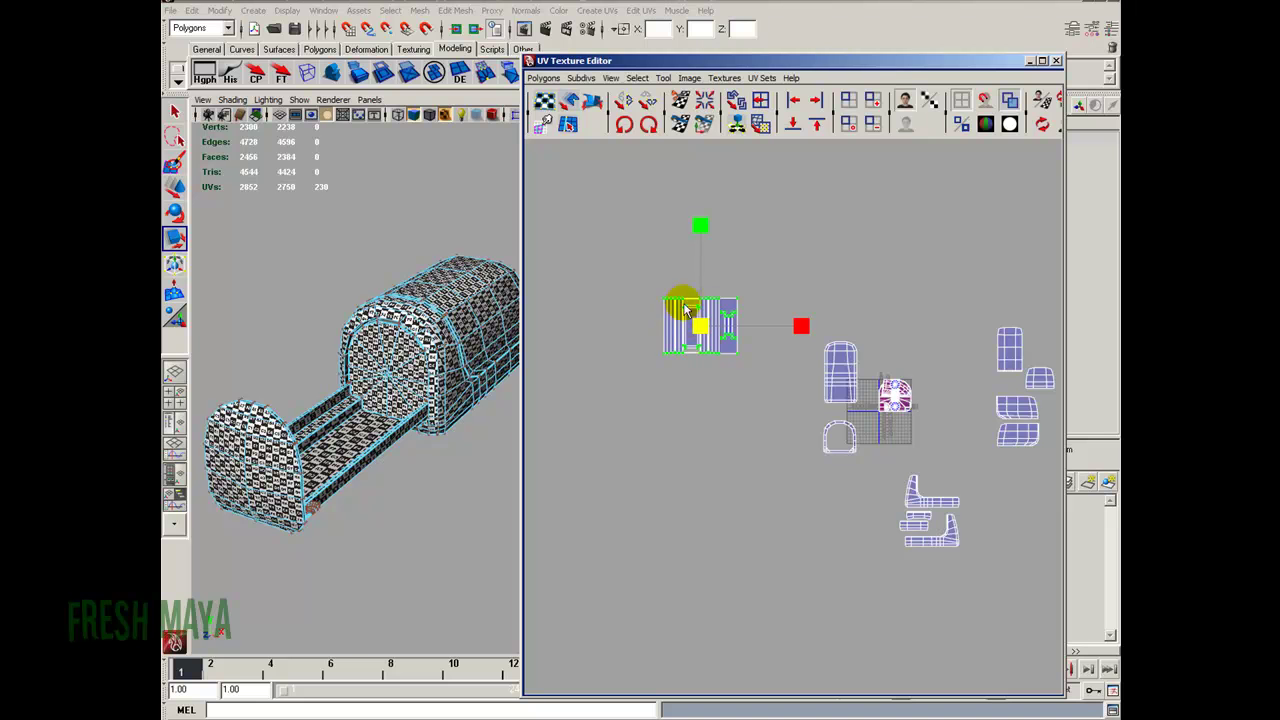
pyautogui.click(725, 422)
# Select a few UVs on the small round disc beside the curved slots.
pyautogui.keyDown('alt'); pyautogui.moveTo(343, 414); pyautogui.dragTo(323, 381); pyautogui.keyUp('alt')
pyautogui.keyDown('alt'); pyautogui.moveTo(323, 381); pyautogui.dragTo(542, 426, button='right'); pyautogui.keyUp('alt')
pyautogui.keyDown('alt'); pyautogui.moveTo(394, 437); pyautogui.dragTo(643, 426, button='right'); pyautogui.keyUp('alt')
pyautogui.keyDown('alt'); pyautogui.moveTo(300, 432); pyautogui.dragTo(394, 442, button='right'); pyautogui.keyUp('alt')
pyautogui.keyDown('alt'); pyautogui.moveTo(390, 440); pyautogui.dragTo(390, 376); pyautogui.keyUp('alt')
pyautogui.keyDown('alt'); pyautogui.moveTo(390, 376); pyautogui.dragTo(328, 378, button='middle'); pyautogui.keyUp('alt')
pyautogui.keyDown('alt'); pyautogui.moveTo(328, 378); pyautogui.dragTo(456, 410, button='right'); pyautogui.keyUp('alt')
pyautogui.moveTo(380, 347); pyautogui.dragTo(396, 362)
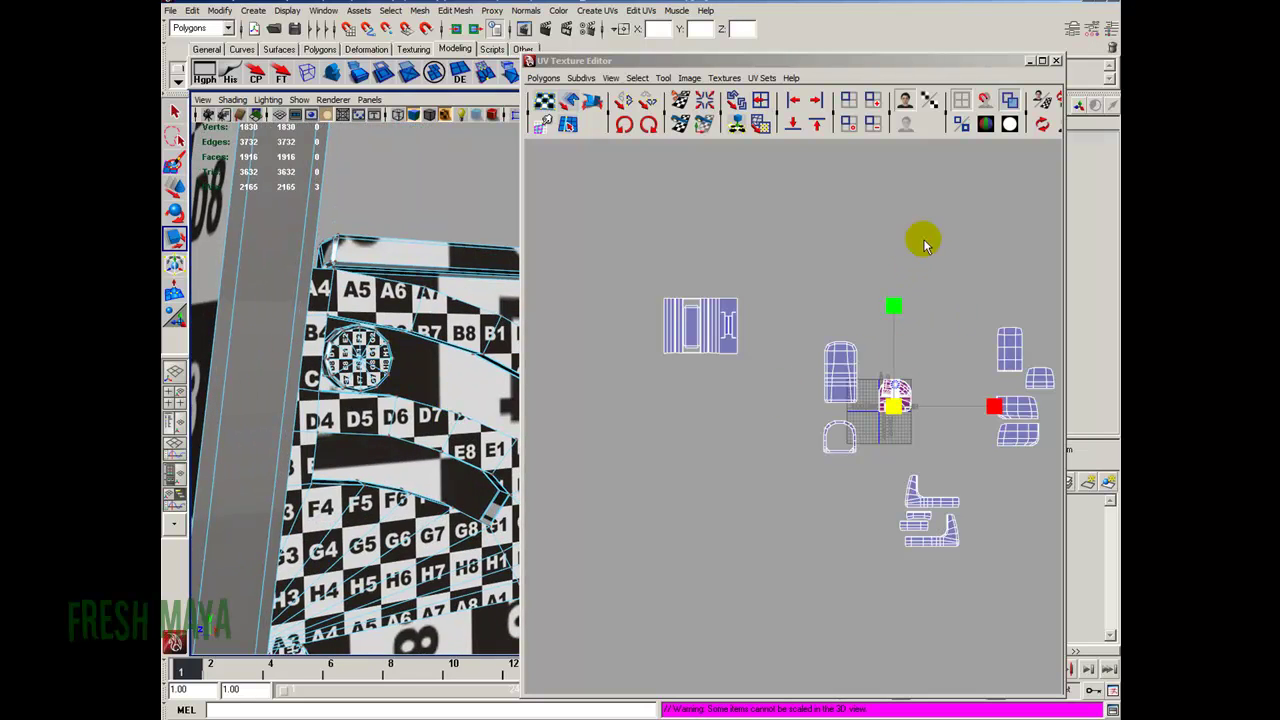
# Expand the small disc part's UV selection to its whole shell and move it out of the UV grid.
pyautogui.keyDown('alt'); pyautogui.moveTo(941, 221); pyautogui.dragTo(906, 230, button='middle'); pyautogui.keyUp('alt')
pyautogui.keyDown('alt'); pyautogui.click(400, 375); pyautogui.keyUp('alt')
pyautogui.keyDown('alt'); pyautogui.click(925, 295); pyautogui.keyUp('alt')
pyautogui.keyDown('alt'); pyautogui.moveTo(314, 386); pyautogui.dragTo(355, 425); pyautogui.keyUp('alt')
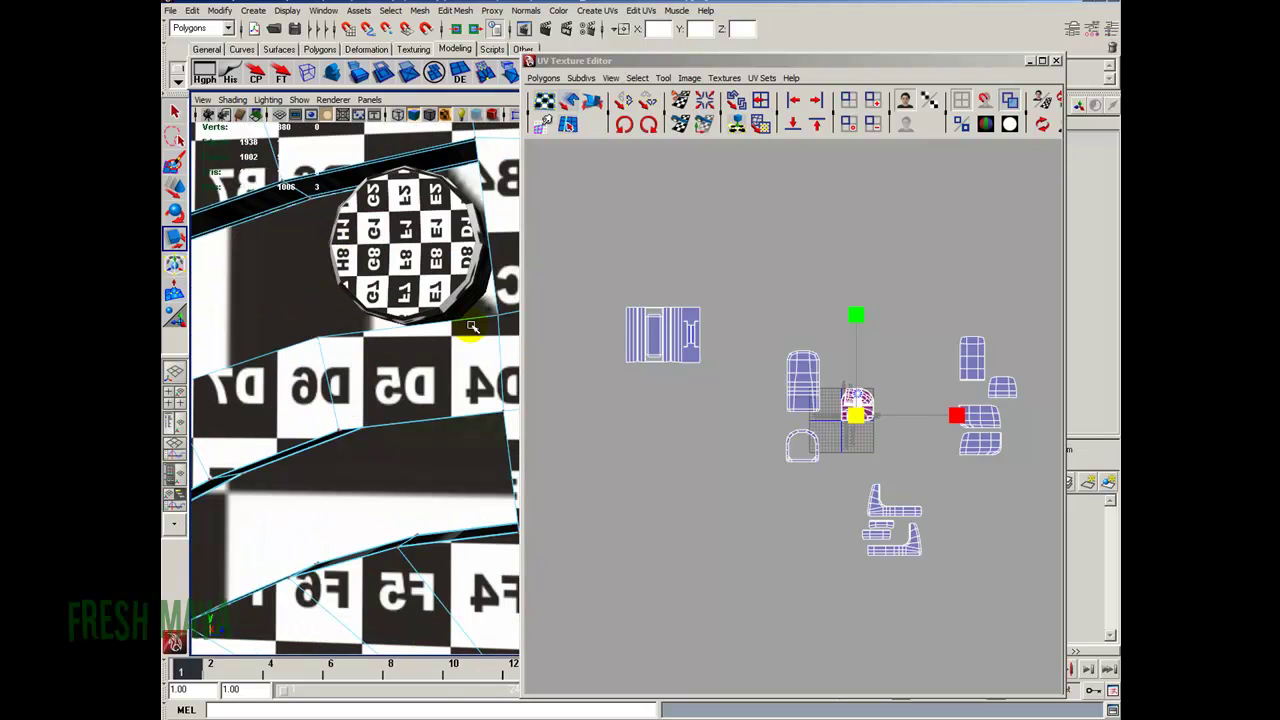
pyautogui.keyDown('alt'); pyautogui.moveTo(364, 321); pyautogui.dragTo(440, 360); pyautogui.keyUp('alt')
pyautogui.keyDown('alt'); pyautogui.click(838, 443); pyautogui.keyUp('alt')
pyautogui.keyDown('ctrl'); pyautogui.moveTo(882, 348); pyautogui.dragTo(920, 320, button='right'); pyautogui.keyUp('ctrl')
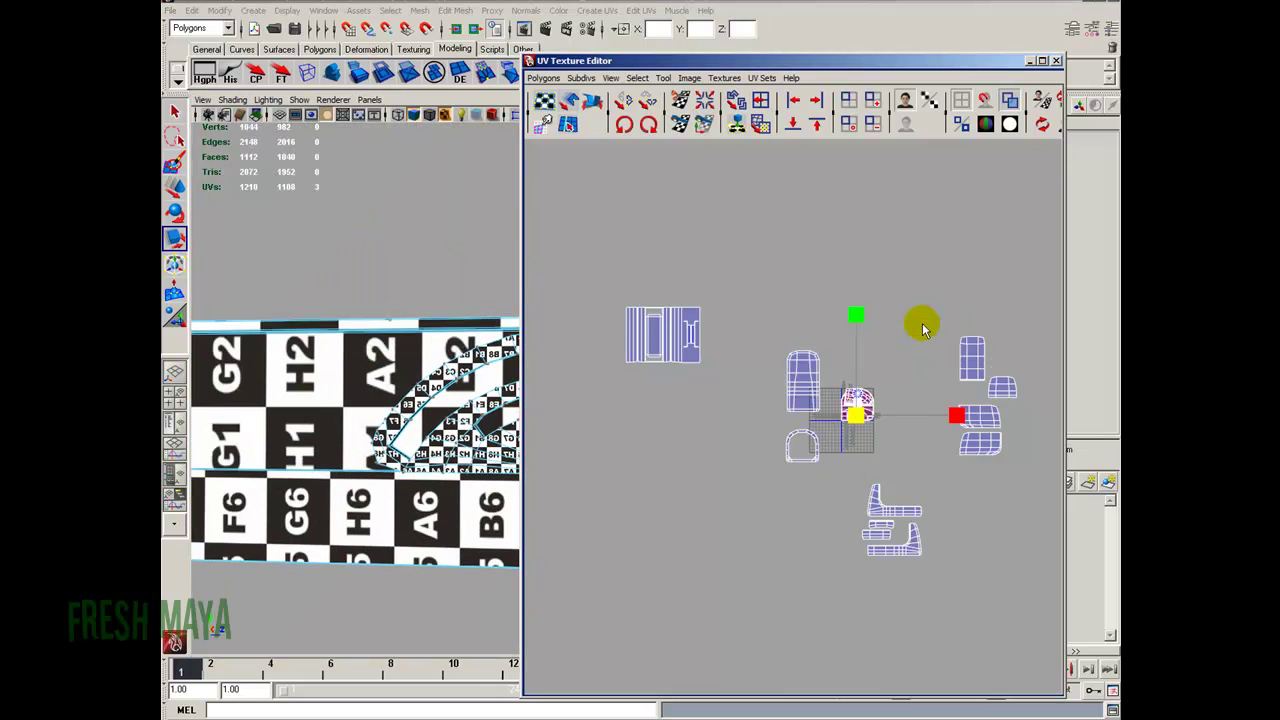
pyautogui.press('w')
pyautogui.moveTo(877, 413); pyautogui.dragTo(678, 410)
# Pick another small round peg beside the curved slots and move its UV shells out of the UV grid.
pyautogui.keyDown('alt'); pyautogui.moveTo(377, 443); pyautogui.dragTo(391, 429); pyautogui.keyUp('alt')
pyautogui.keyDown('alt'); pyautogui.moveTo(391, 429); pyautogui.dragTo(366, 451, button='right'); pyautogui.keyUp('alt')
pyautogui.keyDown('alt'); pyautogui.moveTo(366, 451); pyautogui.dragTo(326, 457); pyautogui.keyUp('alt')
pyautogui.keyDown('alt'); pyautogui.moveTo(326, 457); pyautogui.dragTo(392, 436, button='right'); pyautogui.keyUp('alt')
pyautogui.click(446, 292)
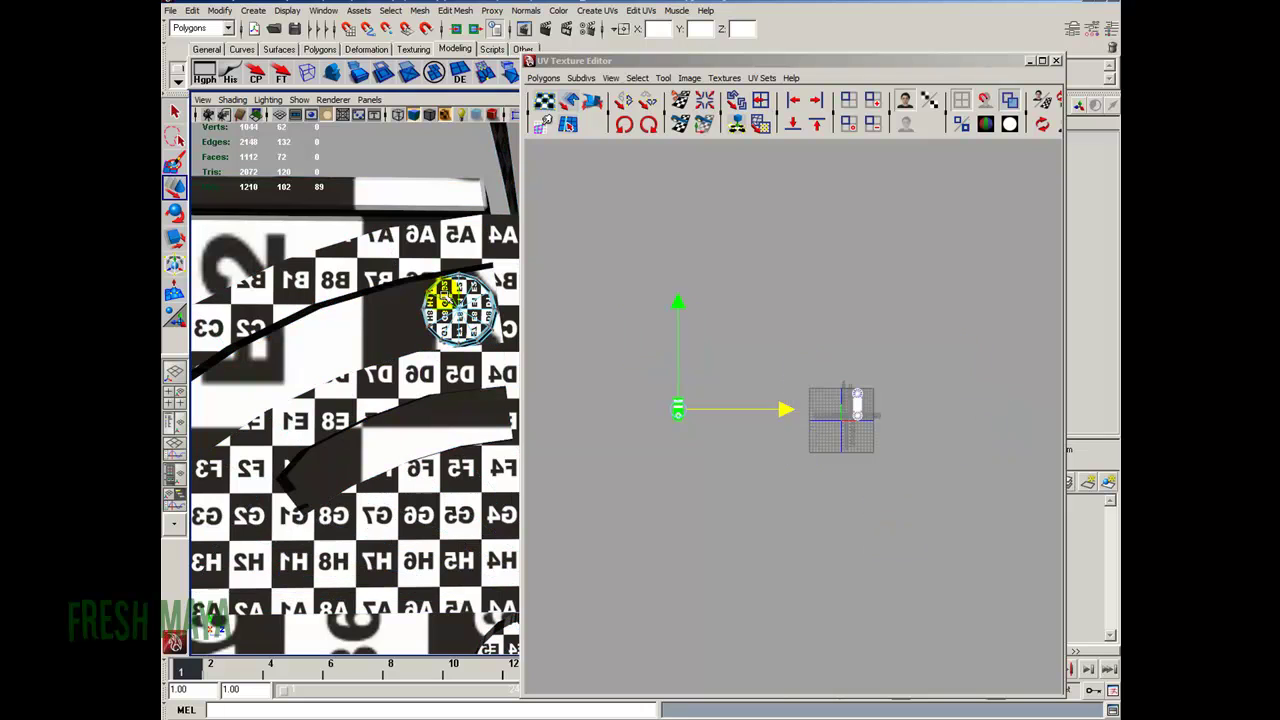
pyautogui.click(428, 312)
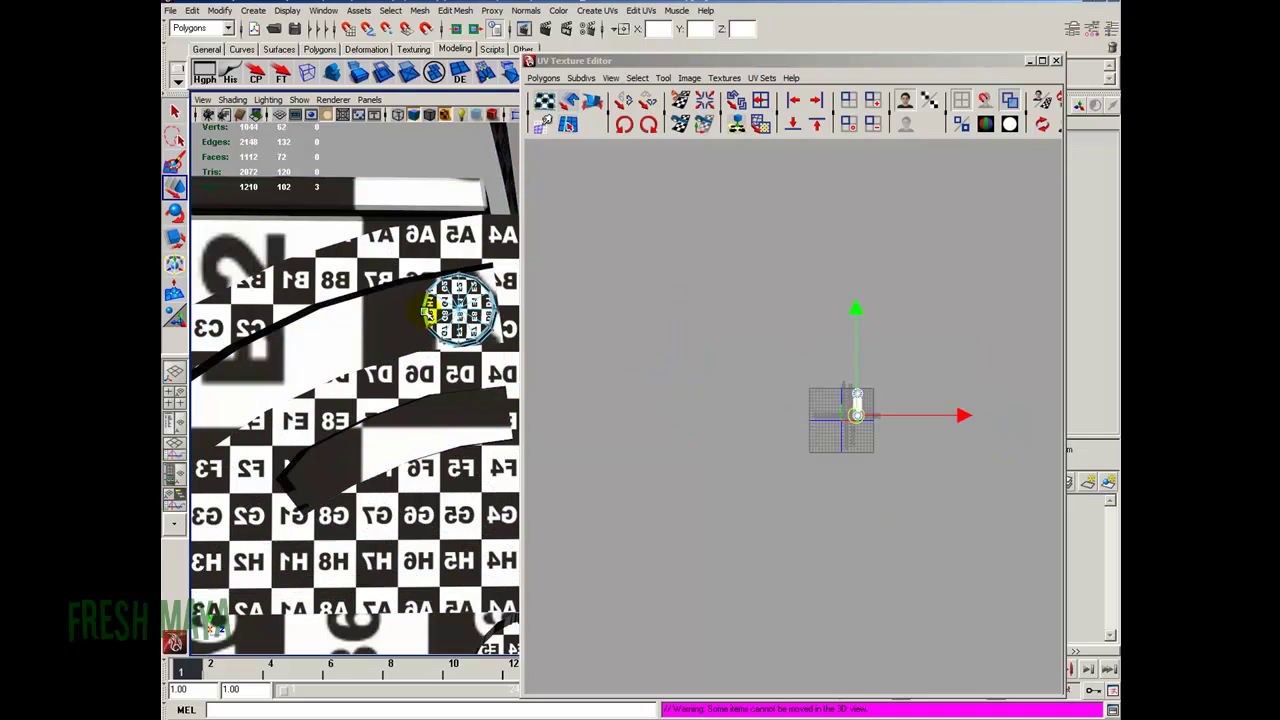
pyautogui.moveTo(810, 357); pyautogui.dragTo(706, 452)
# Select all parts of the model and examine their combined UV layout for shells still in the grid.
pyautogui.keyDown('alt'); pyautogui.moveTo(457, 381); pyautogui.dragTo(257, 411, button='right'); pyautogui.keyUp('alt')
pyautogui.keyDown('alt'); pyautogui.moveTo(257, 411); pyautogui.dragTo(380, 411); pyautogui.keyUp('alt')
pyautogui.keyDown('alt'); pyautogui.moveTo(237, 432); pyautogui.dragTo(408, 414); pyautogui.keyUp('alt')
pyautogui.keyDown('alt'); pyautogui.moveTo(408, 414); pyautogui.dragTo(216, 444, button='middle'); pyautogui.keyUp('alt')
pyautogui.moveTo(242, 346); pyautogui.dragTo(398, 517)
pyautogui.click(343, 368)
pyautogui.click(875, 458)
pyautogui.keyDown('alt'); pyautogui.moveTo(876, 458); pyautogui.dragTo(1054, 442, button='middle'); pyautogui.keyUp('alt')
pyautogui.keyDown('alt'); pyautogui.moveTo(700, 437); pyautogui.dragTo(836, 462, button='right'); pyautogui.keyUp('alt')
pyautogui.keyDown('alt'); pyautogui.moveTo(854, 462); pyautogui.dragTo(668, 475, button='middle'); pyautogui.keyUp('alt')
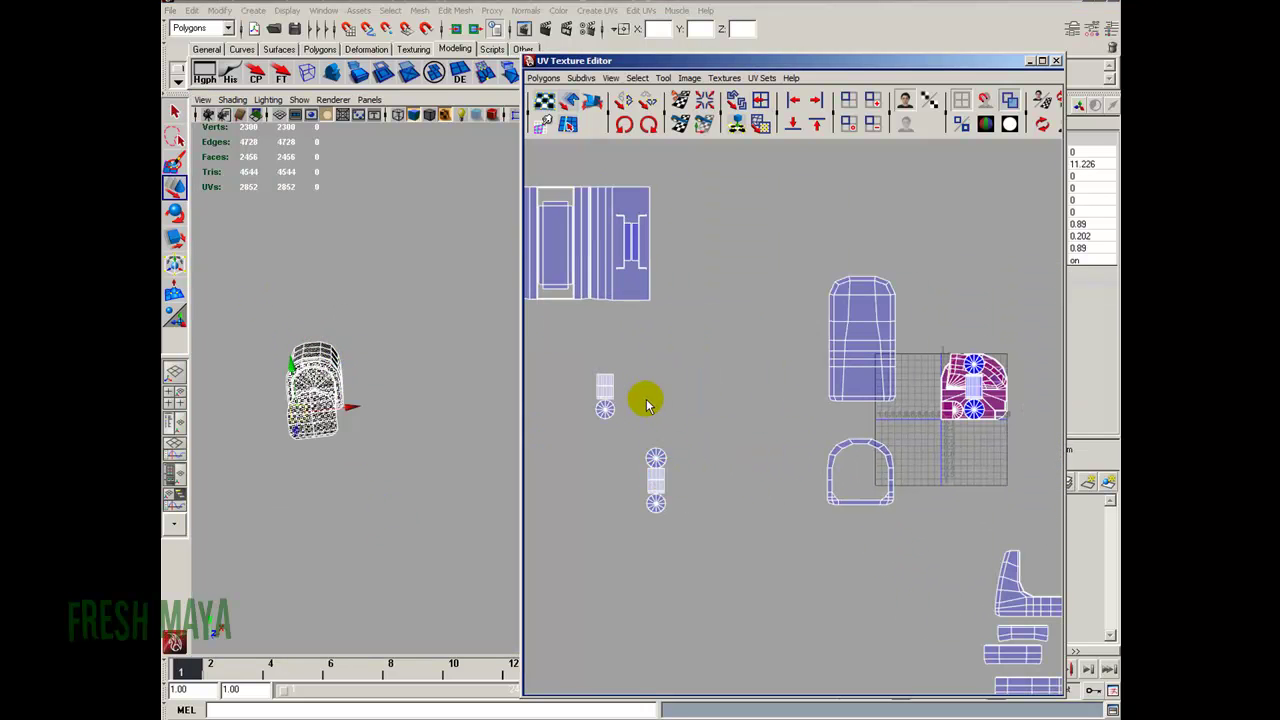
pyautogui.keyDown('alt'); pyautogui.moveTo(586, 407); pyautogui.dragTo(421, 436, button='middle'); pyautogui.keyUp('alt')
pyautogui.keyDown('alt'); pyautogui.moveTo(892, 473); pyautogui.dragTo(799, 452, button='middle'); pyautogui.keyUp('alt')
pyautogui.keyDown('alt'); pyautogui.moveTo(649, 438); pyautogui.dragTo(940, 440, button='right'); pyautogui.keyUp('alt')
pyautogui.keyDown('alt'); pyautogui.moveTo(822, 457); pyautogui.dragTo(752, 459, button='right'); pyautogui.keyUp('alt')
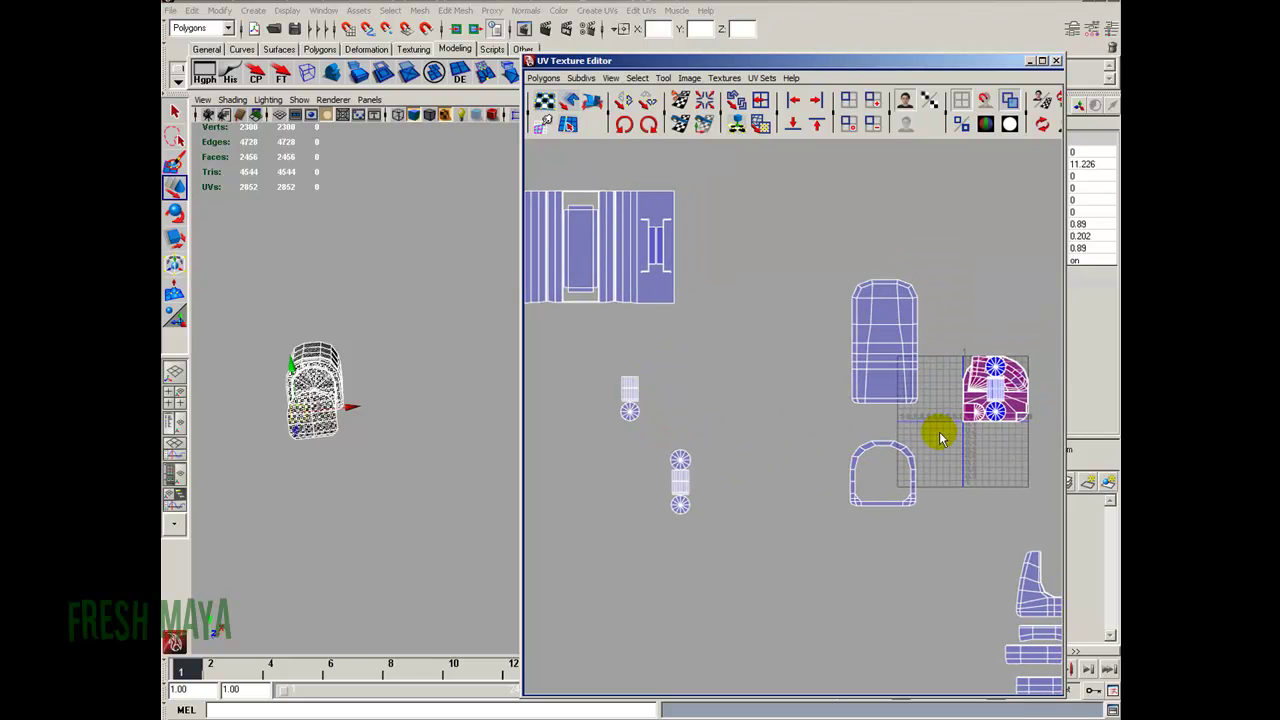
pyautogui.keyDown('alt'); pyautogui.moveTo(818, 430); pyautogui.dragTo(988, 433, button='right'); pyautogui.keyUp('alt')
# Select the round peg at the front face and move its leftover cap shell beside its other shells outside the grid.
pyautogui.keyDown('alt'); pyautogui.moveTo(376, 402); pyautogui.dragTo(379, 402, button='right'); pyautogui.keyUp('alt')
pyautogui.keyDown('alt'); pyautogui.moveTo(378, 402); pyautogui.dragTo(566, 517); pyautogui.keyUp('alt')
pyautogui.scroll(5, 387, 448)
pyautogui.keyDown('alt'); pyautogui.moveTo(350, 416); pyautogui.dragTo(528, 483, button='middle'); pyautogui.keyUp('alt')
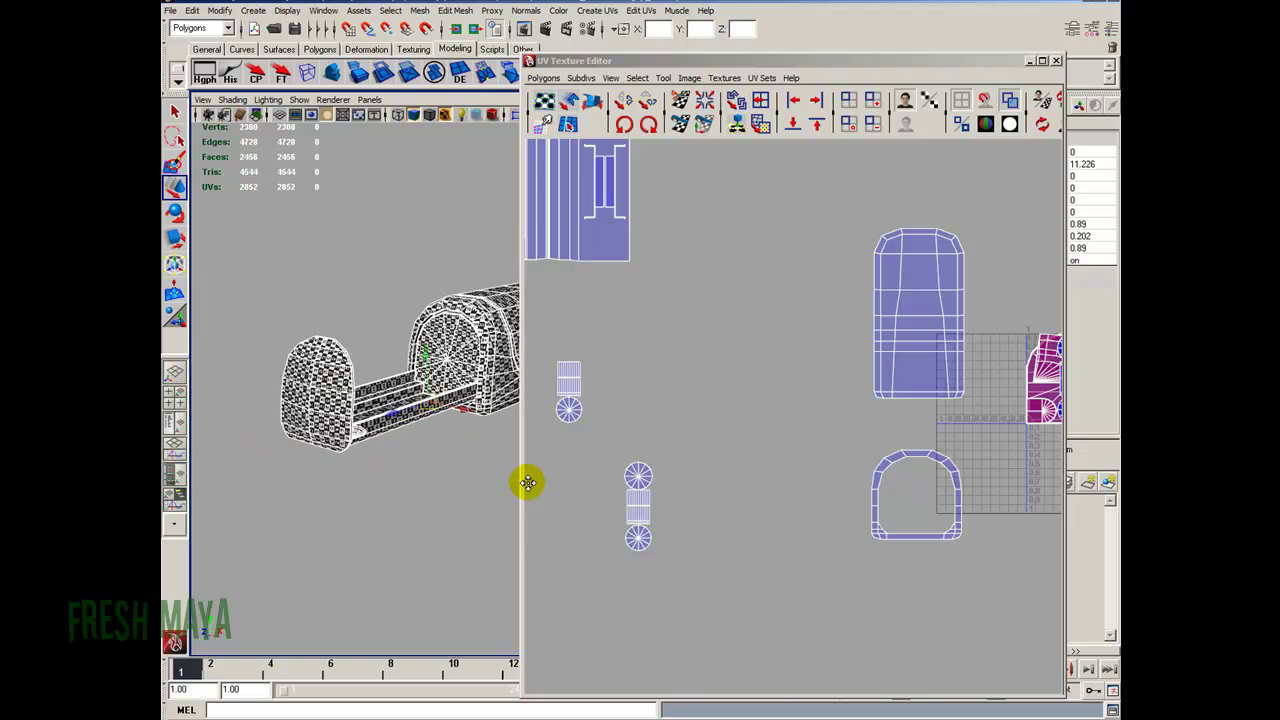
pyautogui.keyDown('alt'); pyautogui.moveTo(360, 418); pyautogui.dragTo(380, 448, button='middle'); pyautogui.keyUp('alt')
pyautogui.scroll(-4, 391, 448)
pyautogui.keyDown('alt'); pyautogui.moveTo(273, 447); pyautogui.dragTo(349, 420); pyautogui.keyUp('alt')
pyautogui.scroll(3, 349, 420)
pyautogui.moveTo(349, 420)
pyautogui.keyDown('alt'); pyautogui.mouseDown(button='middle')
pyautogui.moveTo(318, 452)
pyautogui.moveTo(343, 426)
pyautogui.mouseUp(button='middle'); pyautogui.keyUp('alt')
pyautogui.scroll(4, 286, 440)
pyautogui.keyDown('alt'); pyautogui.moveTo(286, 440); pyautogui.dragTo(285, 383); pyautogui.keyUp('alt')
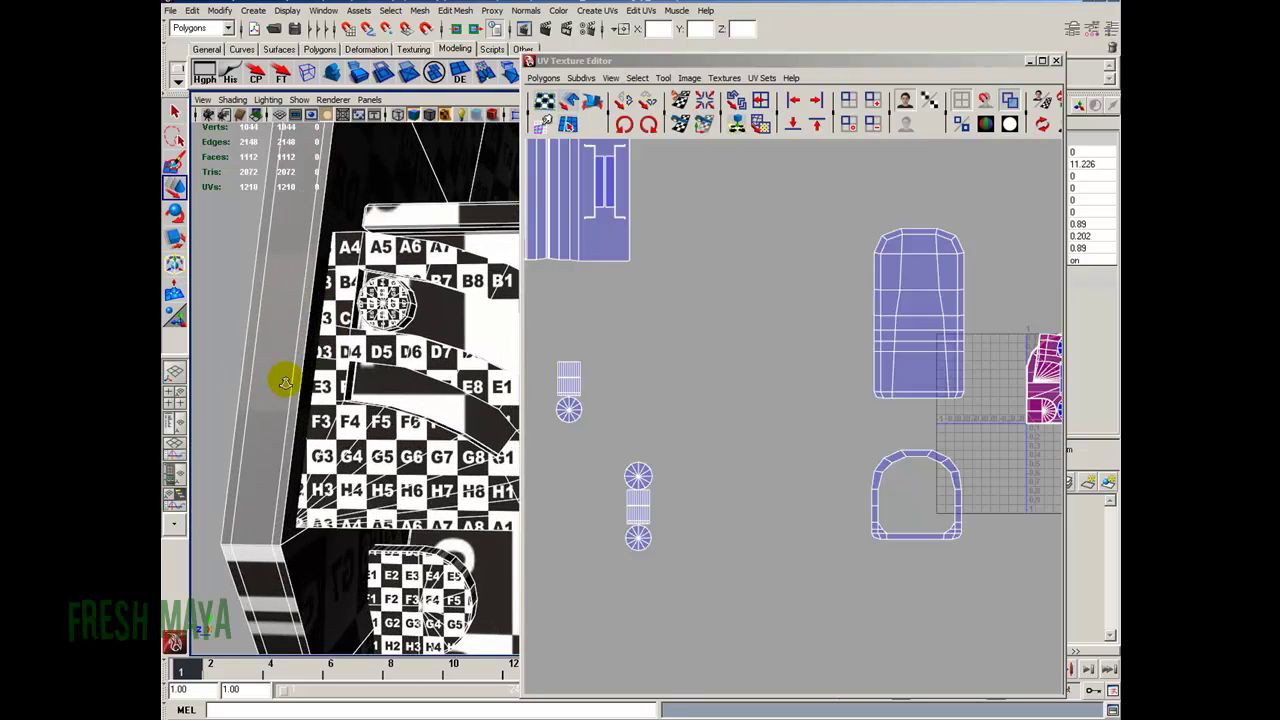
pyautogui.keyDown('alt'); pyautogui.moveTo(285, 383); pyautogui.dragTo(377, 406, button='right'); pyautogui.keyUp('alt')
pyautogui.keyDown('alt'); pyautogui.moveTo(377, 406); pyautogui.dragTo(388, 424, button='middle'); pyautogui.keyUp('alt')
pyautogui.keyDown('alt'); pyautogui.moveTo(380, 377); pyautogui.dragTo(351, 399, button='right'); pyautogui.keyUp('alt')
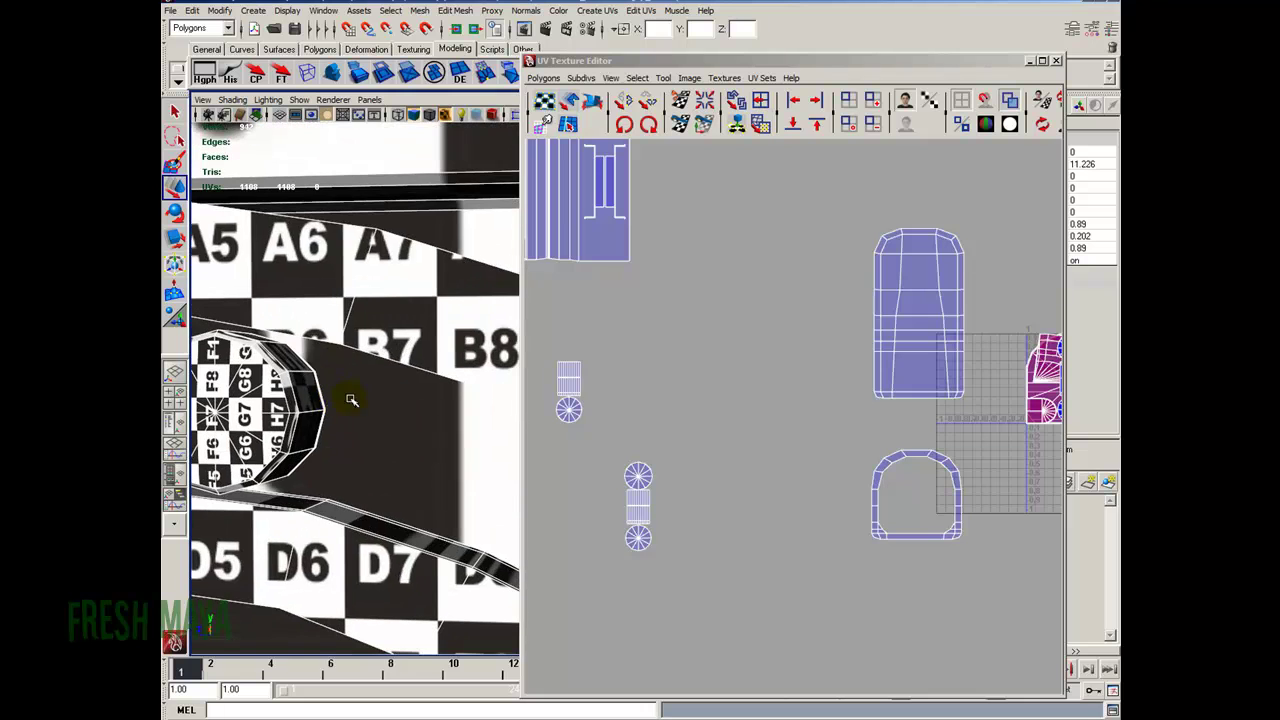
pyautogui.click(280, 381)
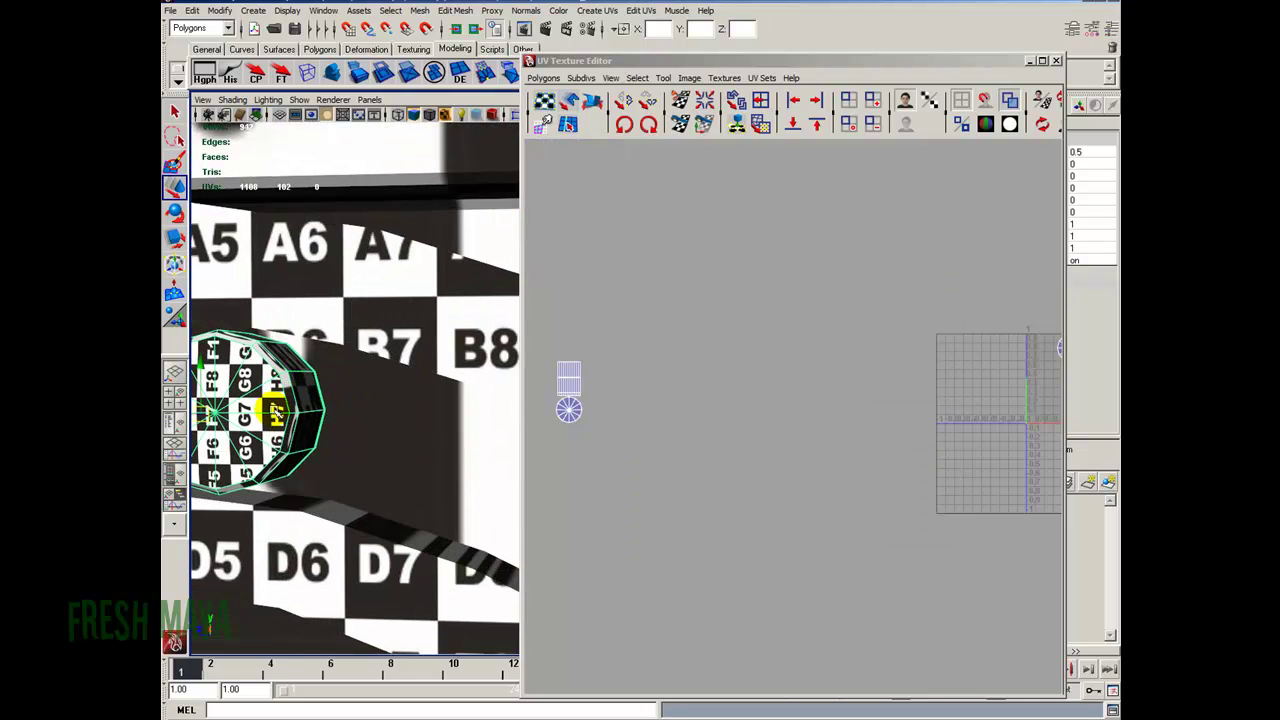
pyautogui.keyDown('alt'); pyautogui.moveTo(835, 450); pyautogui.dragTo(791, 443, button='right'); pyautogui.keyUp('alt')
pyautogui.keyDown('alt'); pyautogui.moveTo(791, 443); pyautogui.dragTo(755, 438, button='middle'); pyautogui.keyUp('alt')
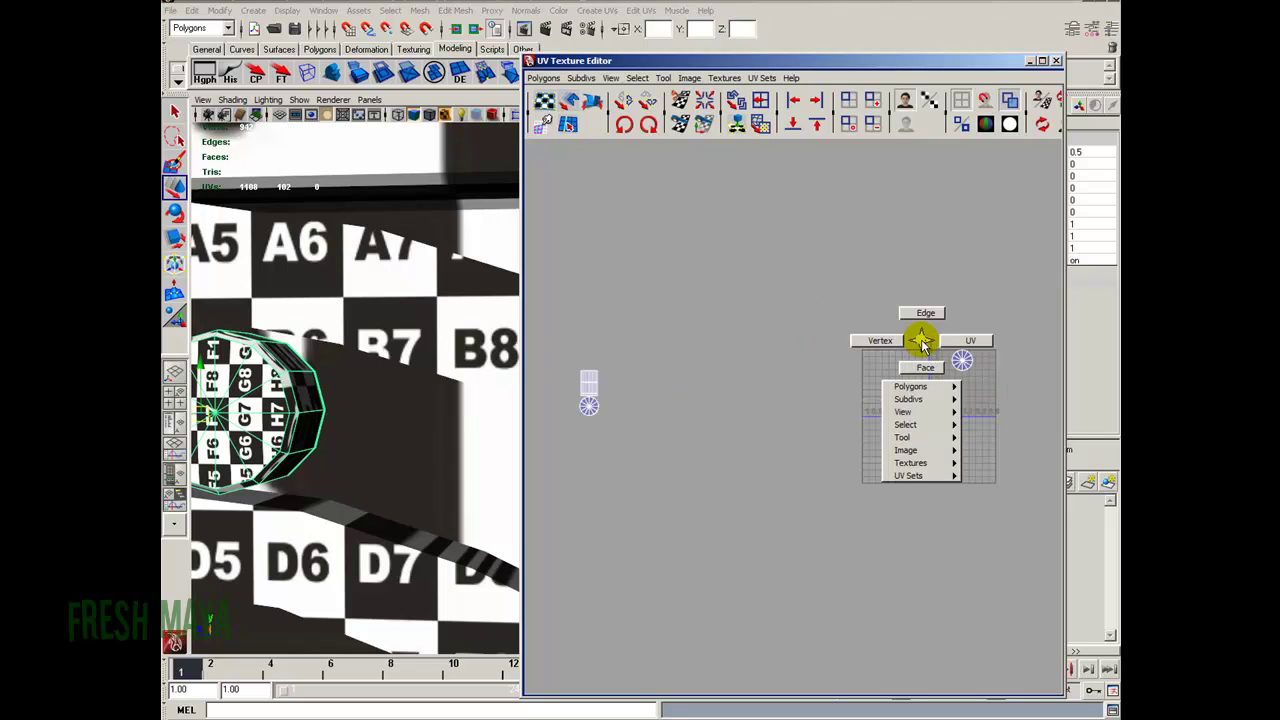
pyautogui.moveTo(948, 349); pyautogui.dragTo(647, 385)
pyautogui.moveTo(562, 330); pyautogui.dragTo(684, 492)
# Reselect the whole model and show all of its UV shells together.
pyautogui.keyDown('alt'); pyautogui.moveTo(418, 407); pyautogui.dragTo(344, 428, button='right'); pyautogui.keyUp('alt')
pyautogui.keyDown('alt'); pyautogui.moveTo(264, 406); pyautogui.dragTo(258, 406, button='middle'); pyautogui.keyUp('alt')
pyautogui.keyDown('alt'); pyautogui.moveTo(258, 406); pyautogui.dragTo(303, 371); pyautogui.keyUp('alt')
pyautogui.moveTo(441, 516); pyautogui.dragTo(436, 508)
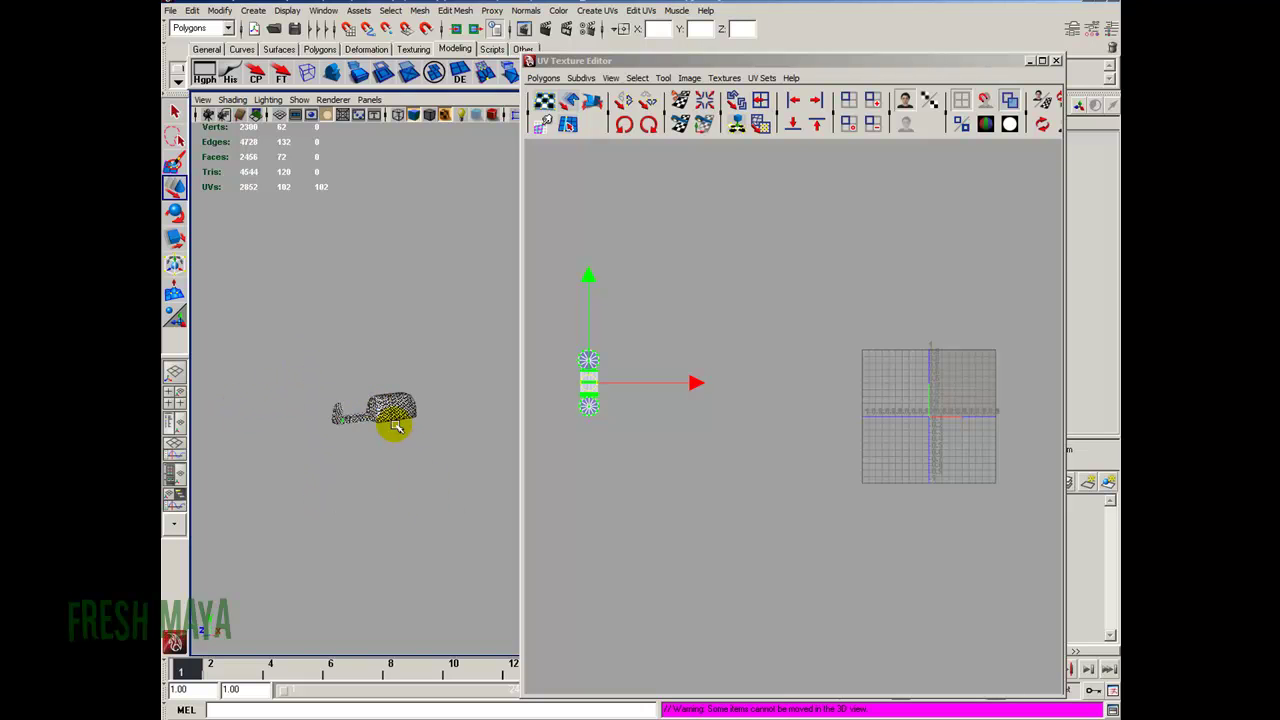
pyautogui.keyDown('alt'); pyautogui.moveTo(790, 464); pyautogui.dragTo(855, 463, button='right'); pyautogui.keyUp('alt')
pyautogui.keyDown('alt'); pyautogui.moveTo(351, 447); pyautogui.dragTo(487, 471, button='right'); pyautogui.keyUp('alt')
pyautogui.keyDown('alt'); pyautogui.moveTo(437, 459); pyautogui.dragTo(400, 501); pyautogui.keyUp('alt')
pyautogui.keyDown('alt'); pyautogui.moveTo(888, 438); pyautogui.dragTo(812, 438, button='right'); pyautogui.keyUp('alt')
pyautogui.keyDown('alt'); pyautogui.moveTo(434, 402); pyautogui.dragTo(367, 436, button='middle'); pyautogui.keyUp('alt')
pyautogui.keyDown('alt'); pyautogui.moveTo(662, 419); pyautogui.dragTo(665, 420, button='right'); pyautogui.keyUp('alt')
pyautogui.keyDown('alt'); pyautogui.moveTo(554, 430); pyautogui.dragTo(682, 424, button='right'); pyautogui.keyUp('alt')
pyautogui.keyDown('alt'); pyautogui.moveTo(911, 431); pyautogui.dragTo(775, 436, button='right'); pyautogui.keyUp('alt')
pyautogui.keyDown('alt'); pyautogui.moveTo(672, 436); pyautogui.dragTo(766, 428, button='middle'); pyautogui.keyUp('alt')
pyautogui.keyDown('alt'); pyautogui.moveTo(580, 412); pyautogui.dragTo(710, 408, button='right'); pyautogui.keyUp('alt')
pyautogui.keyDown('alt'); pyautogui.moveTo(878, 430); pyautogui.dragTo(752, 432, button='right'); pyautogui.keyUp('alt')
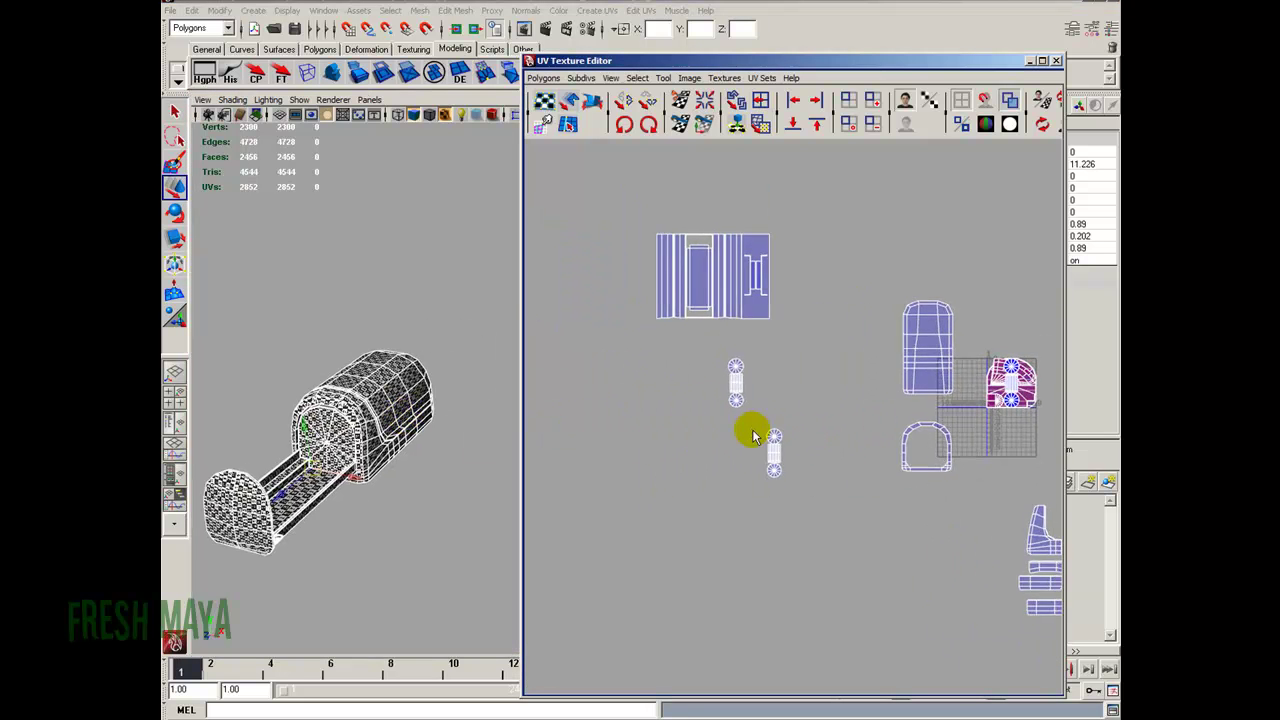
pyautogui.keyDown('alt'); pyautogui.moveTo(752, 431); pyautogui.dragTo(727, 490, button='middle'); pyautogui.keyUp('alt')
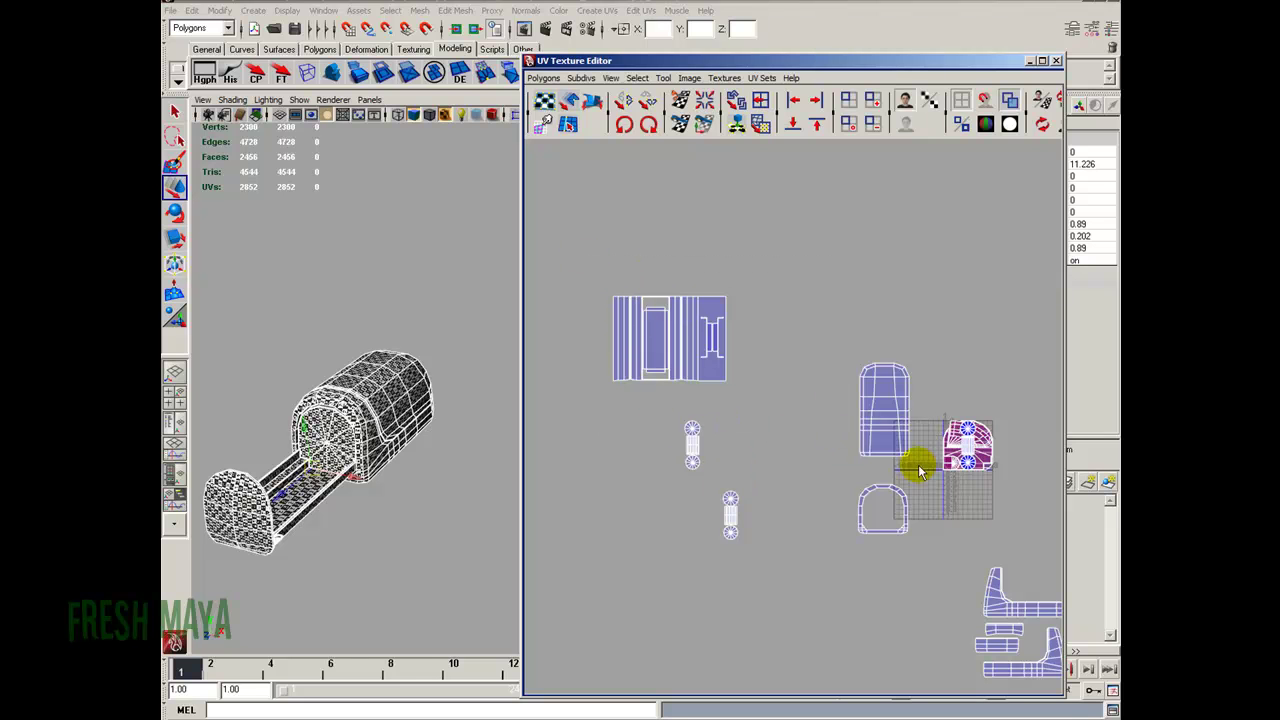
# Select the striped rectangular UV shells and move them up, away from the other shells.
pyautogui.moveTo(751, 287); pyautogui.dragTo(805, 290, button='right')
pyautogui.moveTo(586, 274); pyautogui.dragTo(783, 408)
pyautogui.keyDown('alt'); pyautogui.moveTo(800, 440); pyautogui.dragTo(746, 445, button='right'); pyautogui.keyUp('alt')
pyautogui.keyDown('alt'); pyautogui.moveTo(766, 449); pyautogui.dragTo(768, 491, button='middle'); pyautogui.keyUp('alt')
pyautogui.moveTo(702, 289); pyautogui.dragTo(694, 150)
pyautogui.keyDown('alt'); pyautogui.moveTo(809, 307); pyautogui.dragTo(801, 304, button='right'); pyautogui.keyUp('alt')
pyautogui.keyDown('alt'); pyautogui.moveTo(932, 472); pyautogui.dragTo(905, 470, button='middle'); pyautogui.keyUp('alt')
pyautogui.keyDown('alt'); pyautogui.moveTo(395, 443); pyautogui.dragTo(353, 438); pyautogui.keyUp('alt')
pyautogui.keyDown('alt'); pyautogui.moveTo(423, 431); pyautogui.dragTo(297, 475, button='middle'); pyautogui.keyUp('alt')
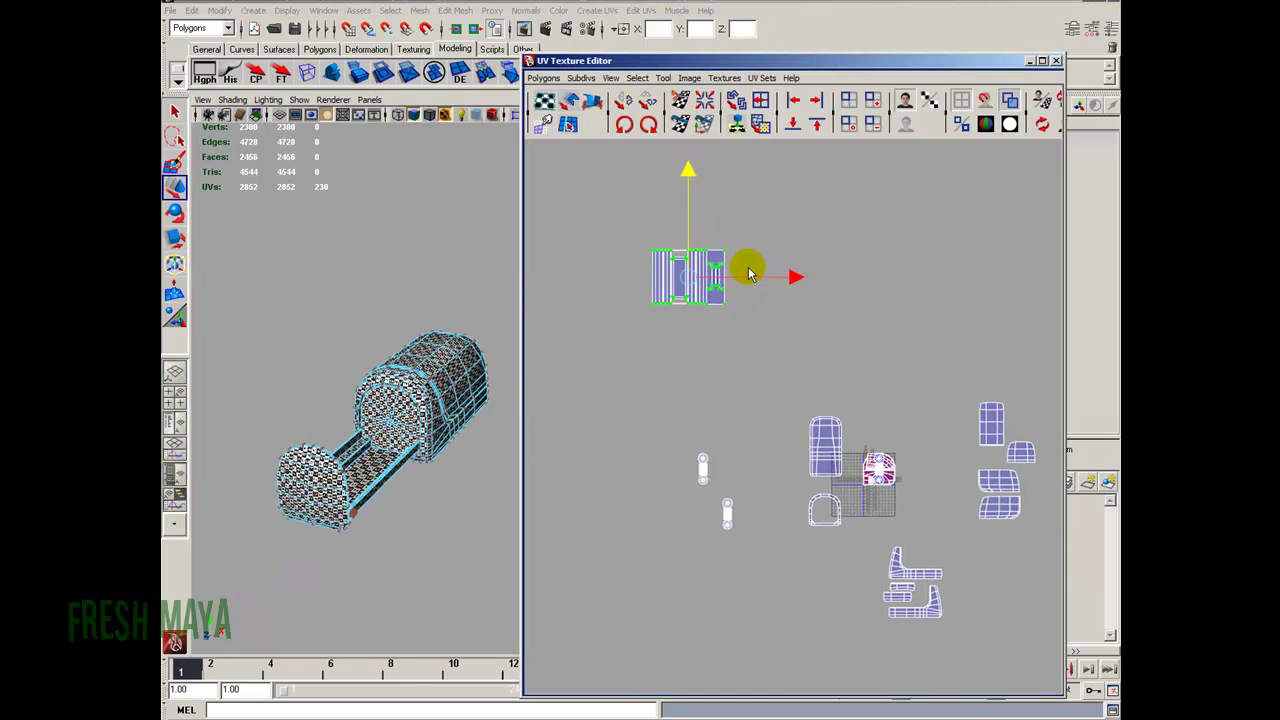
# Select the two arched end shells stacked in the UV grid and move each one to free space above it.
pyautogui.scroll(6, 960, 500)
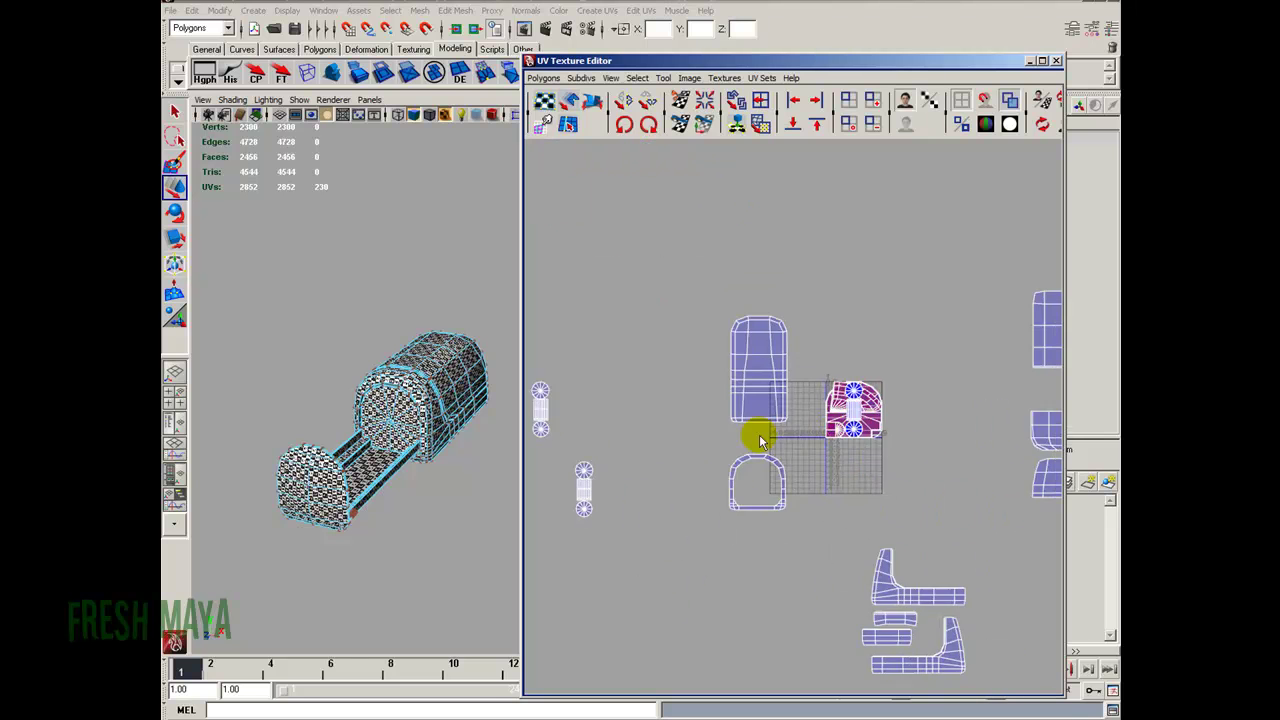
pyautogui.click(841, 398)
pyautogui.click(916, 444)
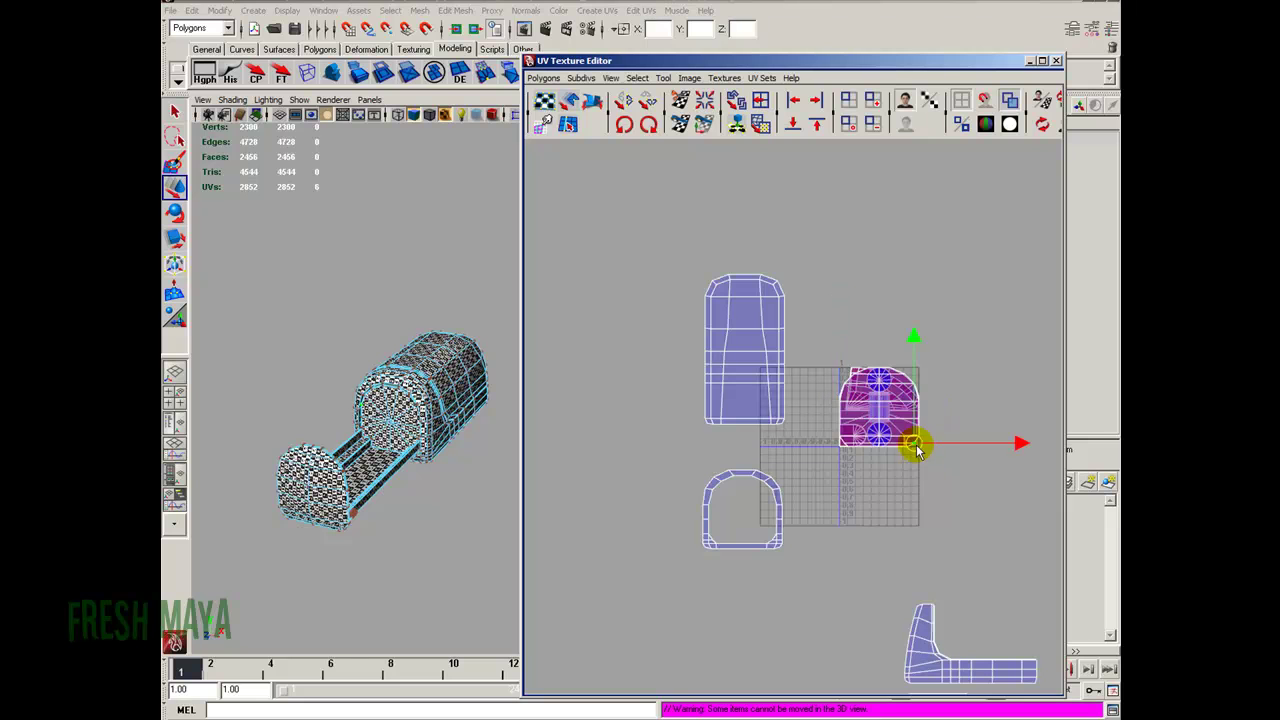
pyautogui.keyDown('ctrl'); pyautogui.moveTo(917, 444); pyautogui.dragTo(922, 430, button='right'); pyautogui.keyUp('ctrl')
pyautogui.moveTo(880, 408); pyautogui.dragTo(925, 367)
pyautogui.click(916, 386)
pyautogui.keyDown('ctrl'); pyautogui.moveTo(926, 378); pyautogui.dragTo(926, 395, button='right'); pyautogui.keyUp('ctrl')
pyautogui.moveTo(874, 420); pyautogui.dragTo(863, 279)
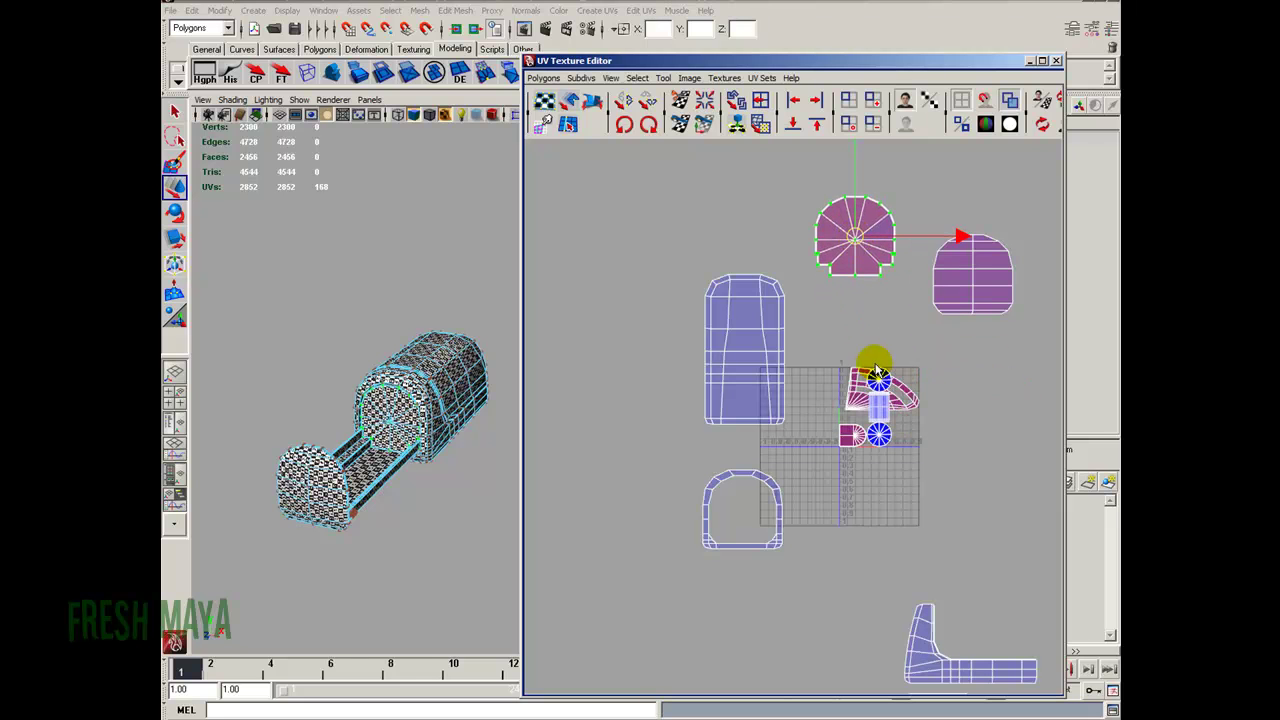
# Select the whole fan-shaped curved-slot shell and move it out beside the UV grid.
pyautogui.click(919, 405)
pyautogui.moveTo(919, 402)
pyautogui.keyDown('ctrl'); pyautogui.mouseDown(button='right')
pyautogui.moveTo(935, 390)
pyautogui.moveTo(918, 408)
pyautogui.mouseUp(button='right'); pyautogui.keyUp('ctrl')
pyautogui.moveTo(889, 390); pyautogui.dragTo(943, 400)
pyautogui.click(918, 403)
pyautogui.keyDown('ctrl'); pyautogui.moveTo(918, 403); pyautogui.dragTo(889, 383, button='right'); pyautogui.keyUp('ctrl')
pyautogui.moveTo(889, 383); pyautogui.dragTo(1025, 390)
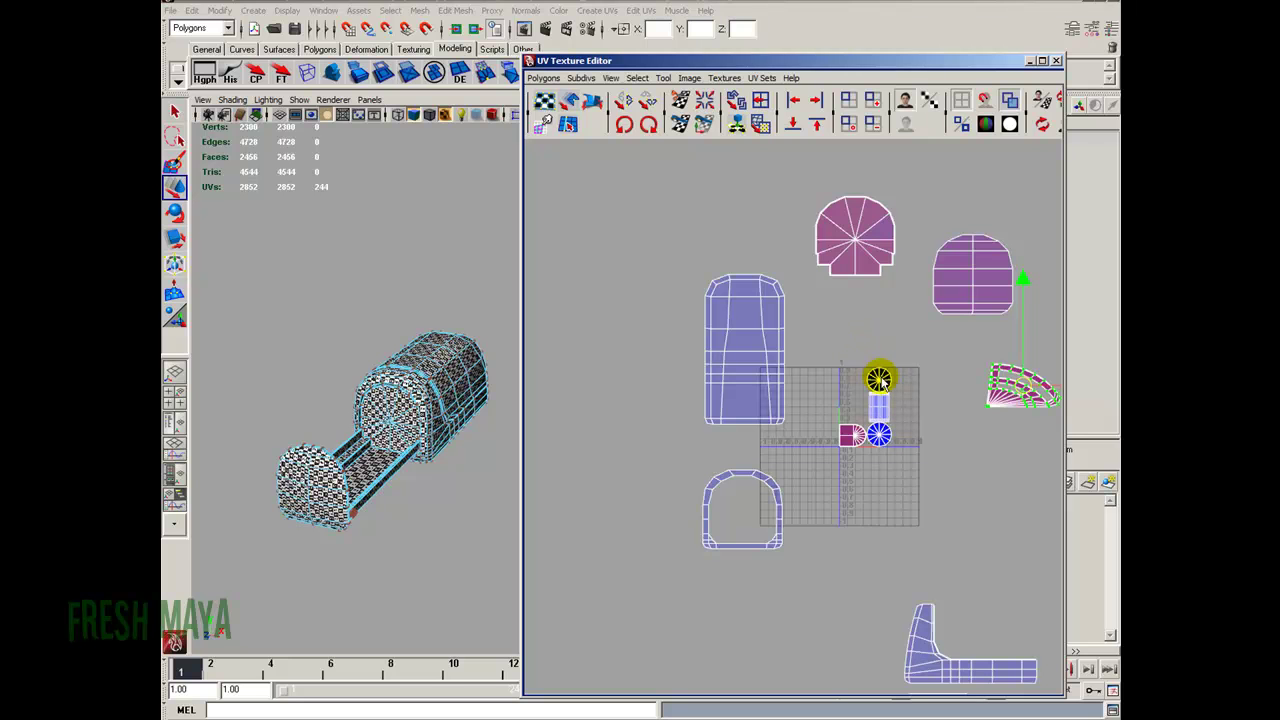
# Select the small half-round shell and move it to the lower edge of the UV grid.
pyautogui.click(849, 432)
pyautogui.moveTo(849, 432)
pyautogui.keyDown('ctrl'); pyautogui.mouseDown(button='right')
pyautogui.moveTo(862, 405)
pyautogui.moveTo(849, 434)
pyautogui.mouseUp(button='right'); pyautogui.keyUp('ctrl')
pyautogui.moveTo(861, 468); pyautogui.dragTo(866, 527)
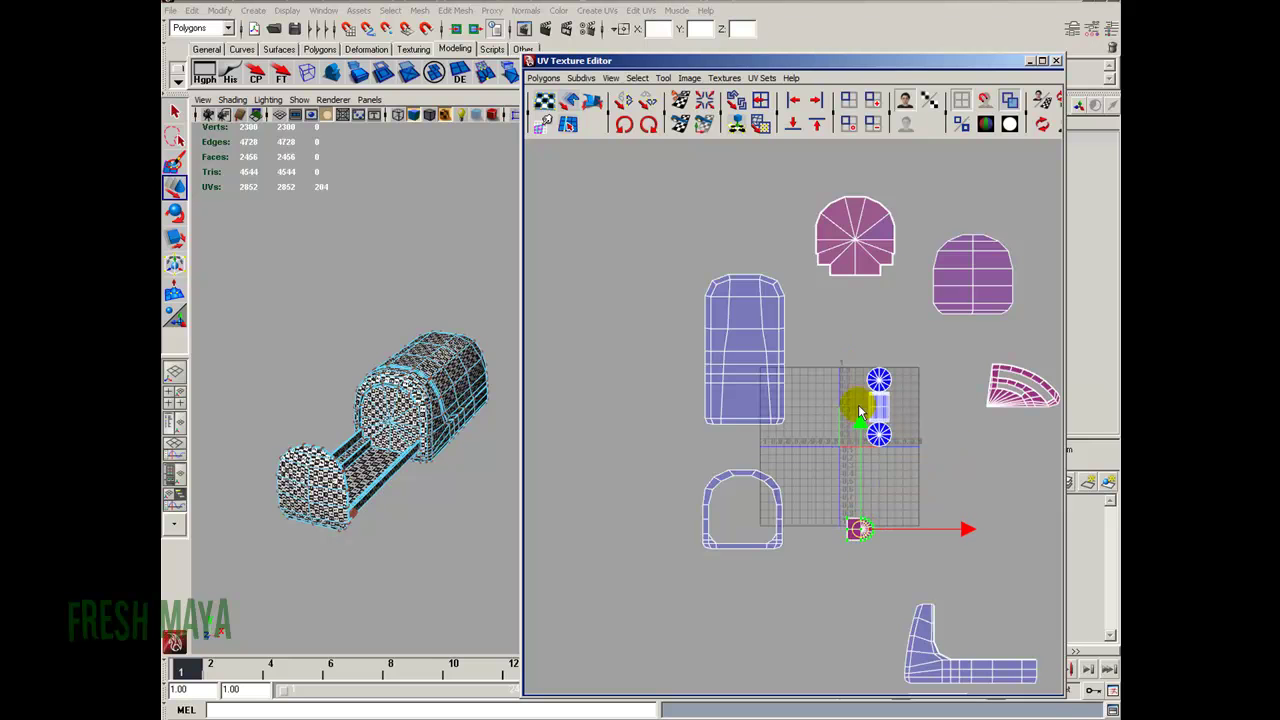
# Move the radial arched shell next to the striped shells and enlarge it to match their height.
pyautogui.keyDown('alt'); pyautogui.moveTo(808, 391); pyautogui.dragTo(886, 326, button='right'); pyautogui.keyUp('alt')
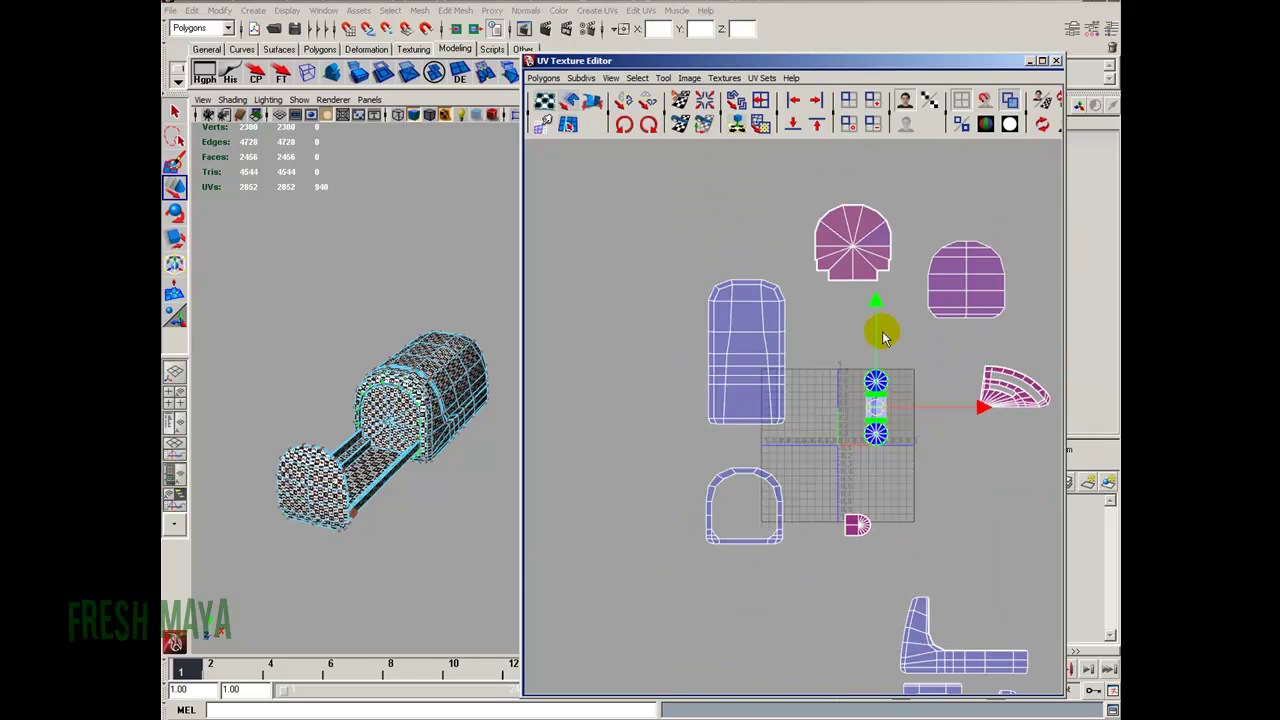
pyautogui.keyDown('alt'); pyautogui.moveTo(900, 400); pyautogui.dragTo(722, 435, button='right'); pyautogui.keyUp('alt')
pyautogui.keyDown('alt'); pyautogui.moveTo(722, 432); pyautogui.dragTo(781, 545, button='middle'); pyautogui.keyUp('alt')
pyautogui.keyDown('alt'); pyautogui.moveTo(781, 545); pyautogui.dragTo(680, 450, button='right'); pyautogui.keyUp('alt')
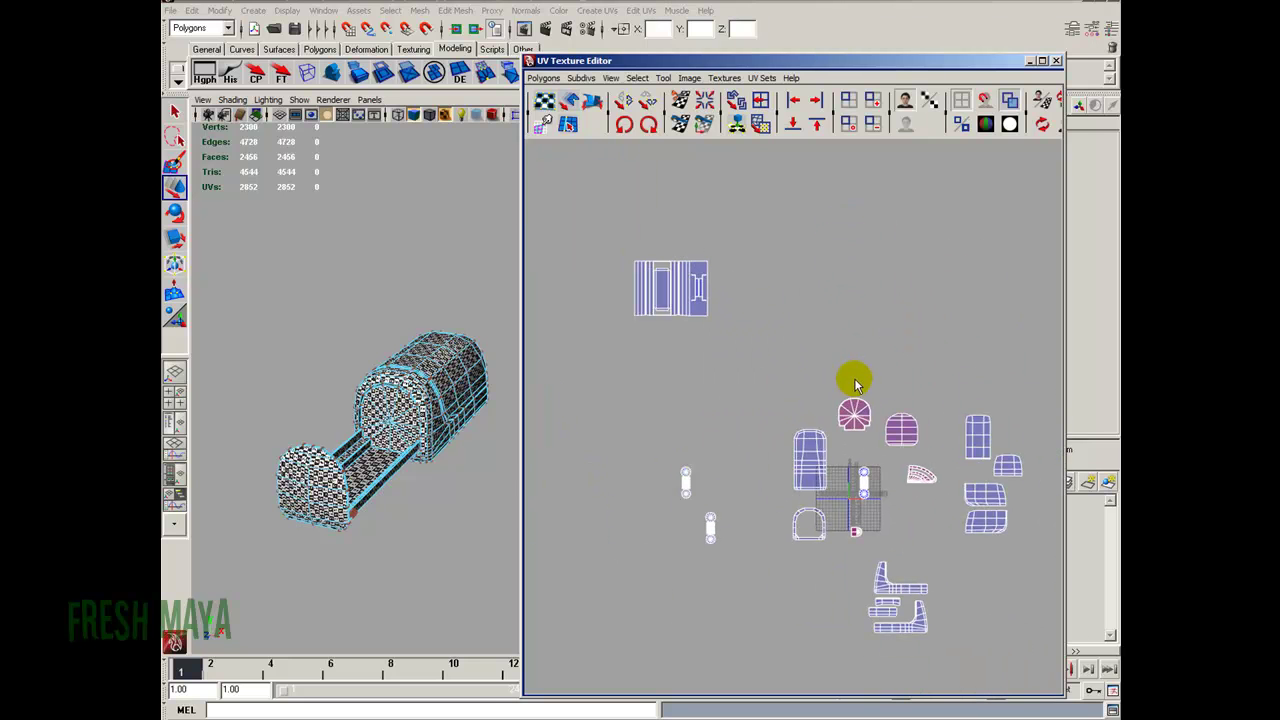
pyautogui.moveTo(836, 367); pyautogui.dragTo(811, 306)
pyautogui.press('r')
pyautogui.press('w')
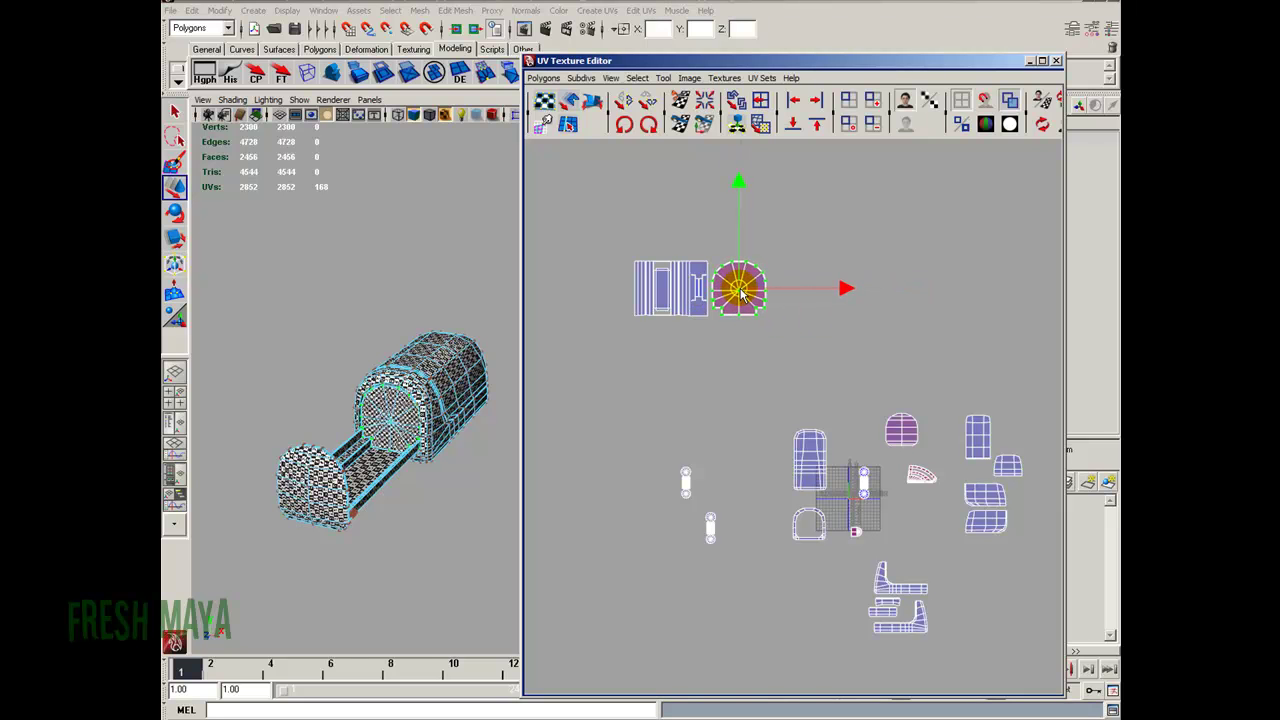
pyautogui.keyDown('alt'); pyautogui.moveTo(730, 335); pyautogui.dragTo(771, 351, button='right'); pyautogui.keyUp('alt')
pyautogui.keyDown('alt'); pyautogui.moveTo(771, 351); pyautogui.dragTo(803, 368, button='middle'); pyautogui.keyUp('alt')
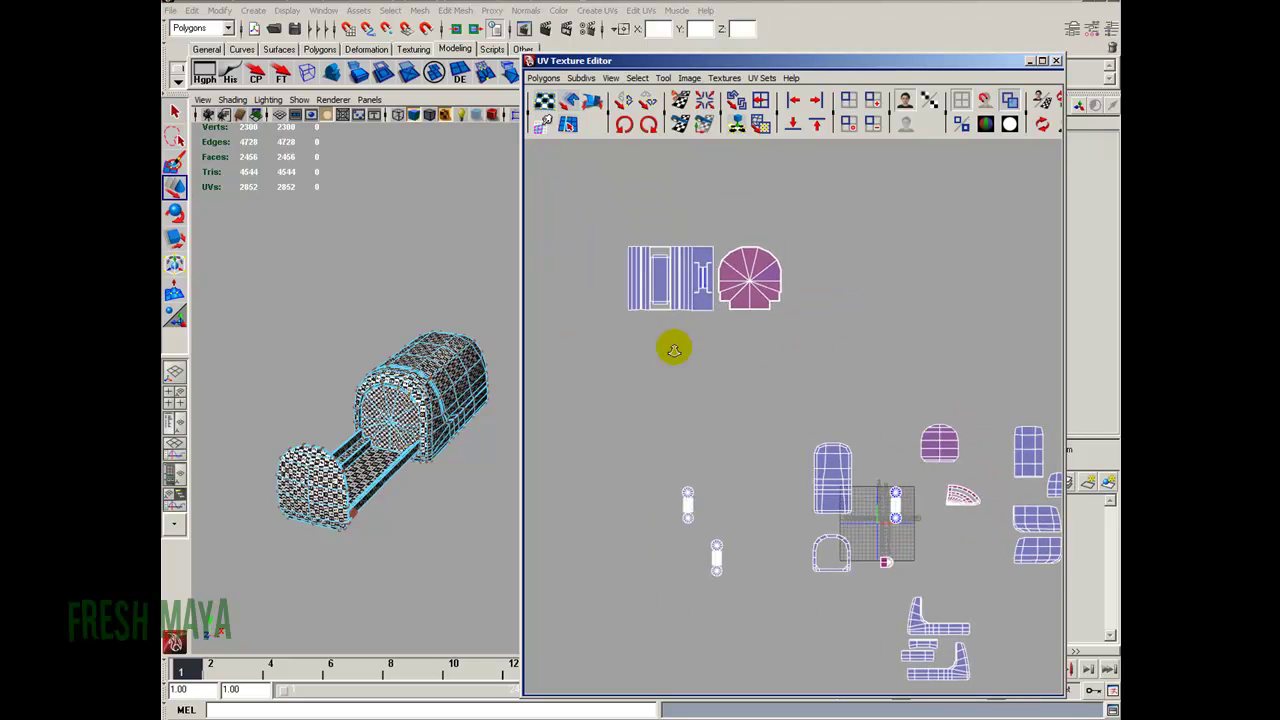
# Move the two curved side shells from the far group to below the striped shells and deselect them.
pyautogui.keyDown('alt'); pyautogui.moveTo(800, 347); pyautogui.dragTo(761, 398, button='right'); pyautogui.keyUp('alt')
pyautogui.keyDown('alt'); pyautogui.moveTo(761, 398); pyautogui.dragTo(750, 358, button='middle'); pyautogui.keyUp('alt')
pyautogui.keyDown('alt'); pyautogui.moveTo(811, 503); pyautogui.dragTo(823, 393, button='middle'); pyautogui.keyUp('alt')
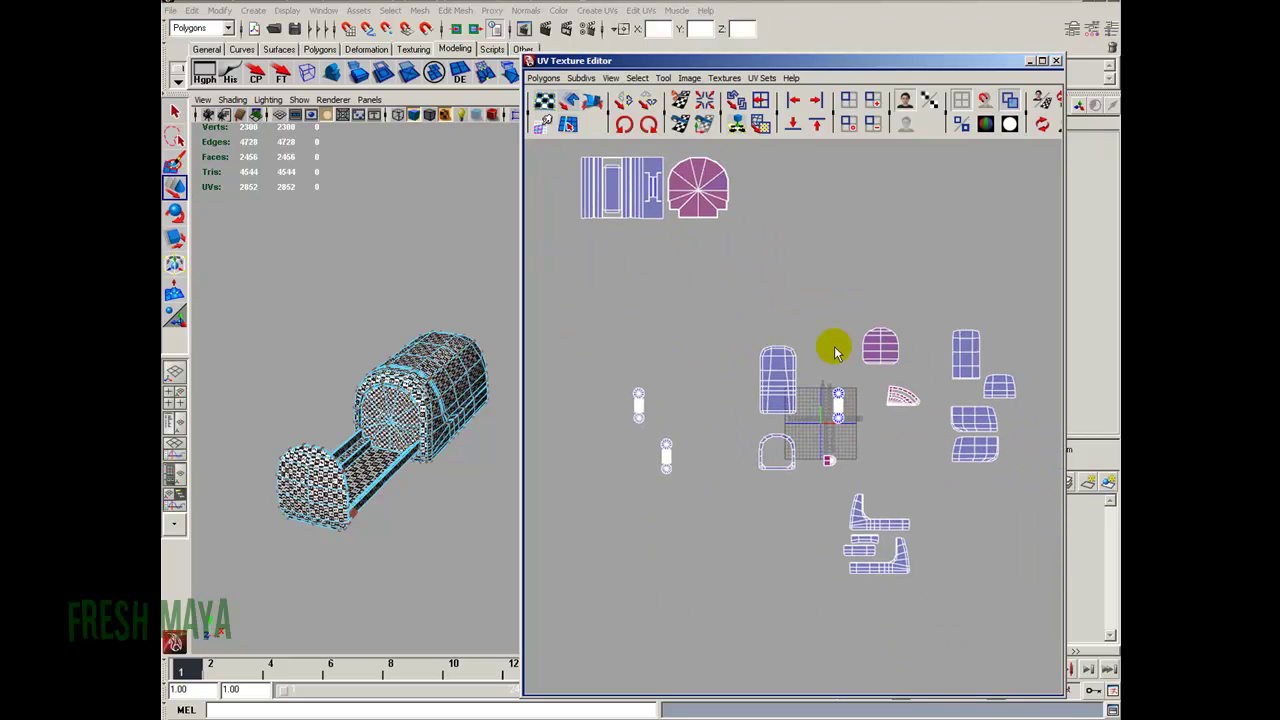
pyautogui.keyDown('alt'); pyautogui.moveTo(729, 336); pyautogui.dragTo(766, 294, button='middle'); pyautogui.keyUp('alt')
pyautogui.keyDown('alt'); pyautogui.moveTo(766, 294); pyautogui.dragTo(740, 304, button='right'); pyautogui.keyUp('alt')
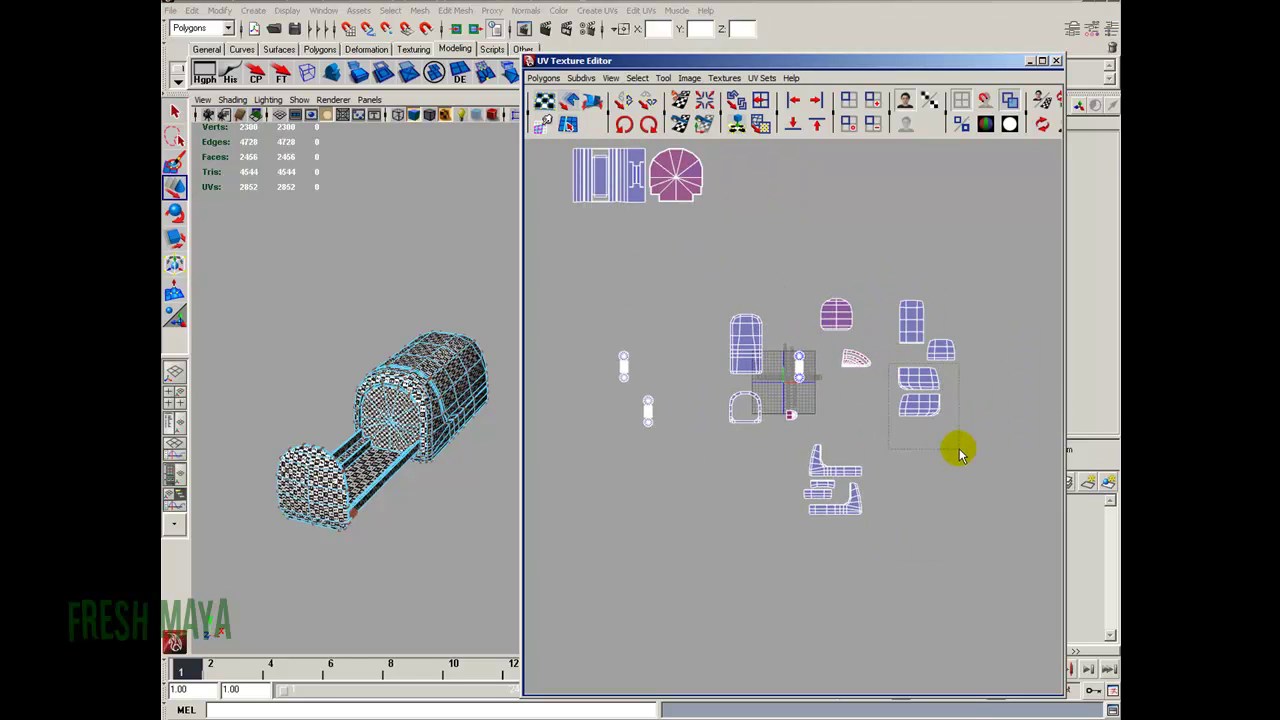
pyautogui.moveTo(959, 450); pyautogui.dragTo(959, 450)
pyautogui.moveTo(921, 394); pyautogui.dragTo(596, 251)
pyautogui.click(639, 257)
pyautogui.scroll(1, 598, 294)
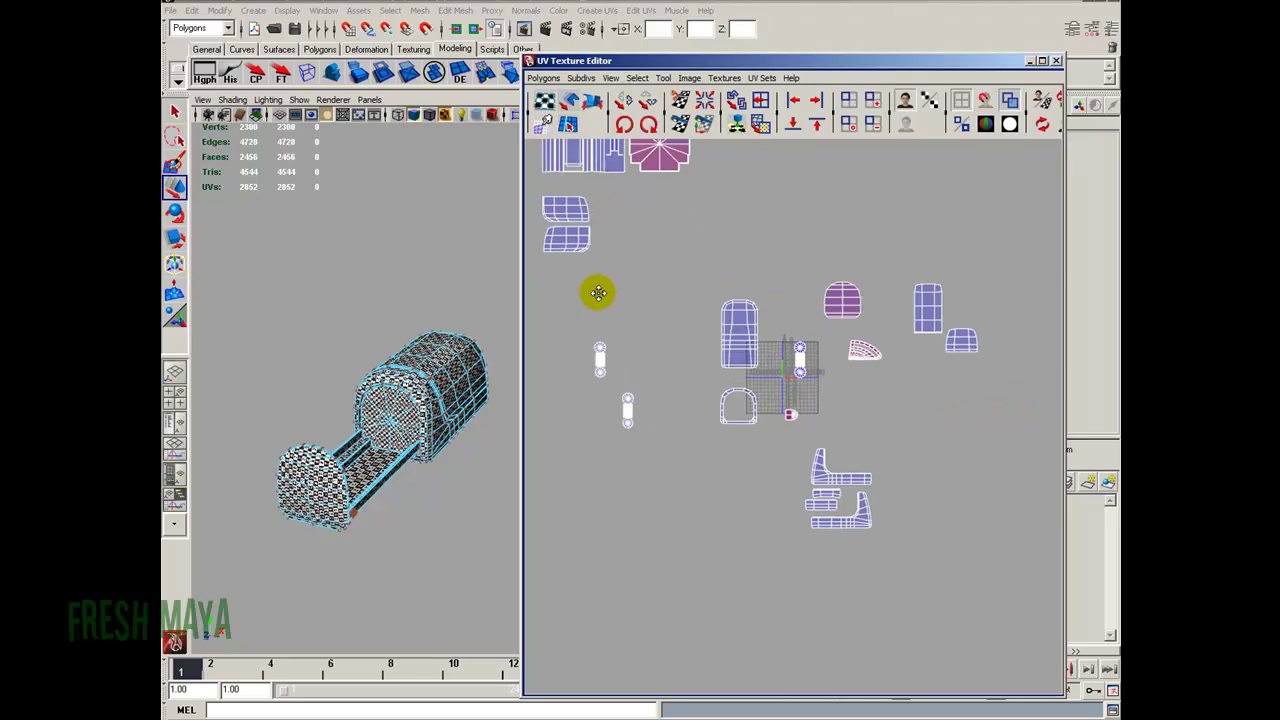
# Move the two side shells up against the striped shells and enlarge them to nearly the same width.
pyautogui.keyDown('alt'); pyautogui.moveTo(598, 294); pyautogui.dragTo(761, 419, button='middle'); pyautogui.keyUp('alt')
pyautogui.keyDown('alt'); pyautogui.moveTo(594, 400); pyautogui.dragTo(900, 458, button='right'); pyautogui.keyUp('alt')
pyautogui.keyDown('alt'); pyautogui.moveTo(737, 383); pyautogui.dragTo(791, 442, button='middle'); pyautogui.keyUp('alt')
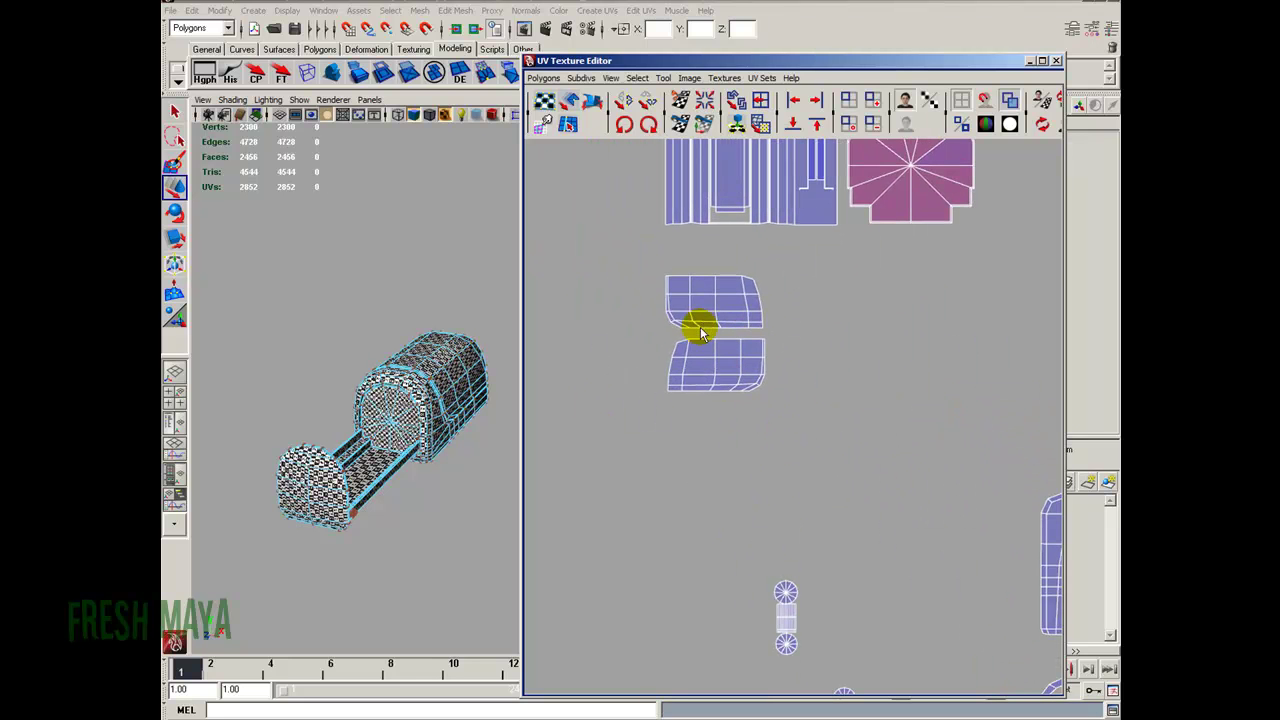
pyautogui.moveTo(810, 427); pyautogui.dragTo(810, 425)
pyautogui.moveTo(711, 331); pyautogui.dragTo(714, 296)
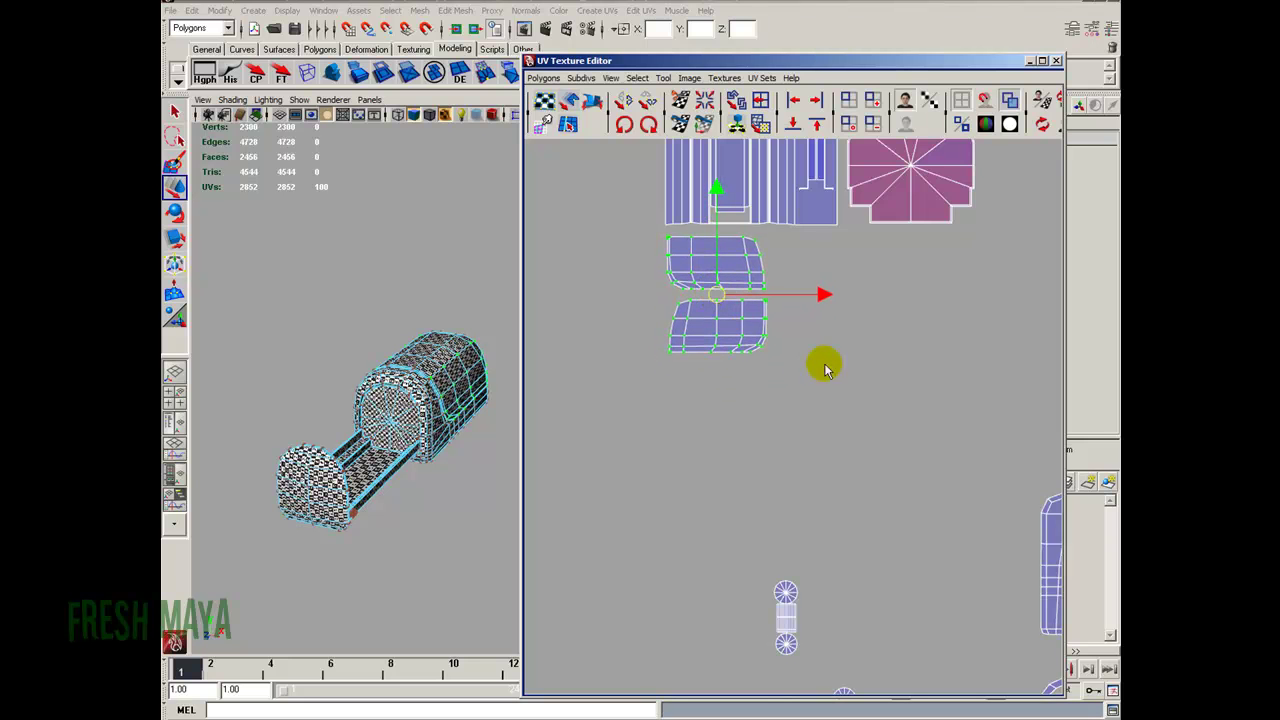
pyautogui.scroll(-2, 737, 340)
pyautogui.keyDown('alt'); pyautogui.moveTo(740, 370); pyautogui.dragTo(749, 426, button='middle'); pyautogui.keyUp('alt')
pyautogui.press('r')
pyautogui.moveTo(742, 377); pyautogui.dragTo(769, 407)
pyautogui.press('w')
pyautogui.press('r')
pyautogui.press('w')
# Select only the lower side shell and place it closely beneath the upper side shell.
pyautogui.click(877, 516)
pyautogui.moveTo(675, 405); pyautogui.dragTo(675, 405)
pyautogui.moveTo(771, 447); pyautogui.dragTo(766, 439)
# Move the upright rectangular shell and the small arched shell from the far group beside the side shells.
pyautogui.keyDown('alt'); pyautogui.moveTo(827, 458); pyautogui.dragTo(782, 495, button='right'); pyautogui.keyUp('alt')
pyautogui.keyDown('alt'); pyautogui.moveTo(782, 495); pyautogui.dragTo(596, 372, button='middle'); pyautogui.keyUp('alt')
pyautogui.keyDown('alt'); pyautogui.moveTo(854, 490); pyautogui.dragTo(844, 496, button='right'); pyautogui.keyUp('alt')
pyautogui.keyDown('alt'); pyautogui.moveTo(850, 493); pyautogui.dragTo(838, 510, button='middle'); pyautogui.keyUp('alt')
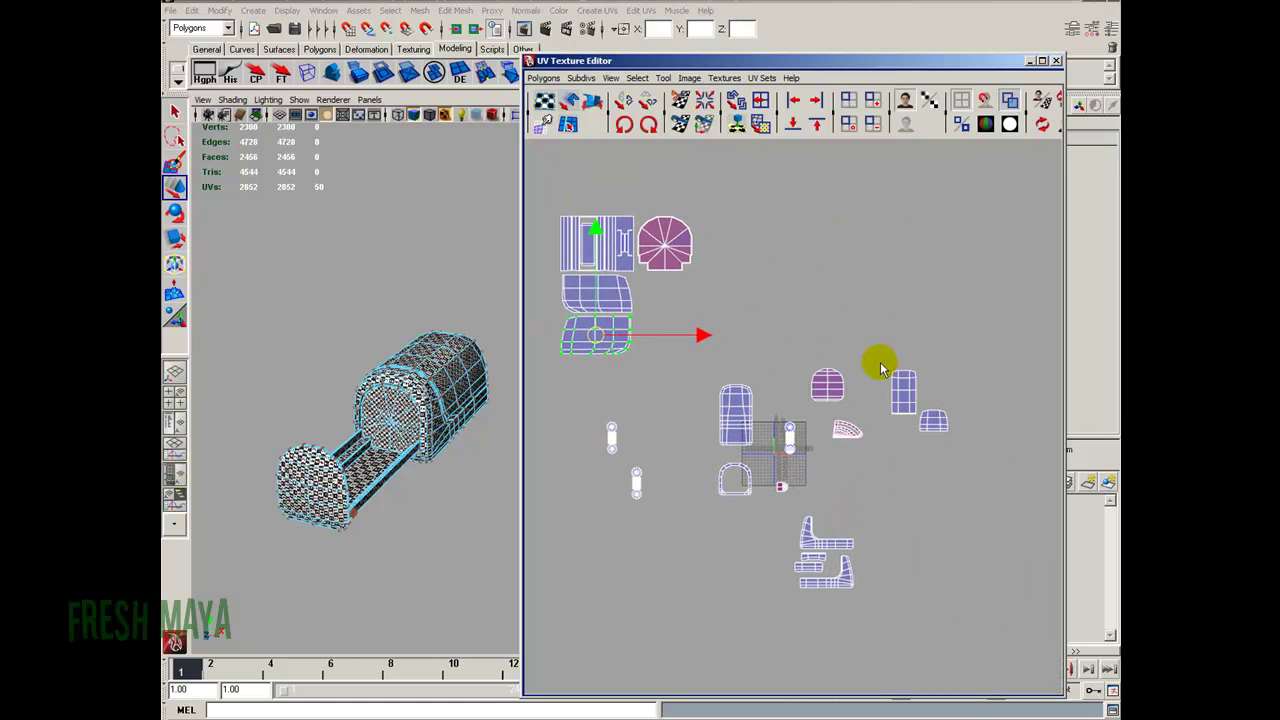
pyautogui.moveTo(962, 447); pyautogui.dragTo(962, 447)
pyautogui.moveTo(921, 402); pyautogui.dragTo(674, 327)
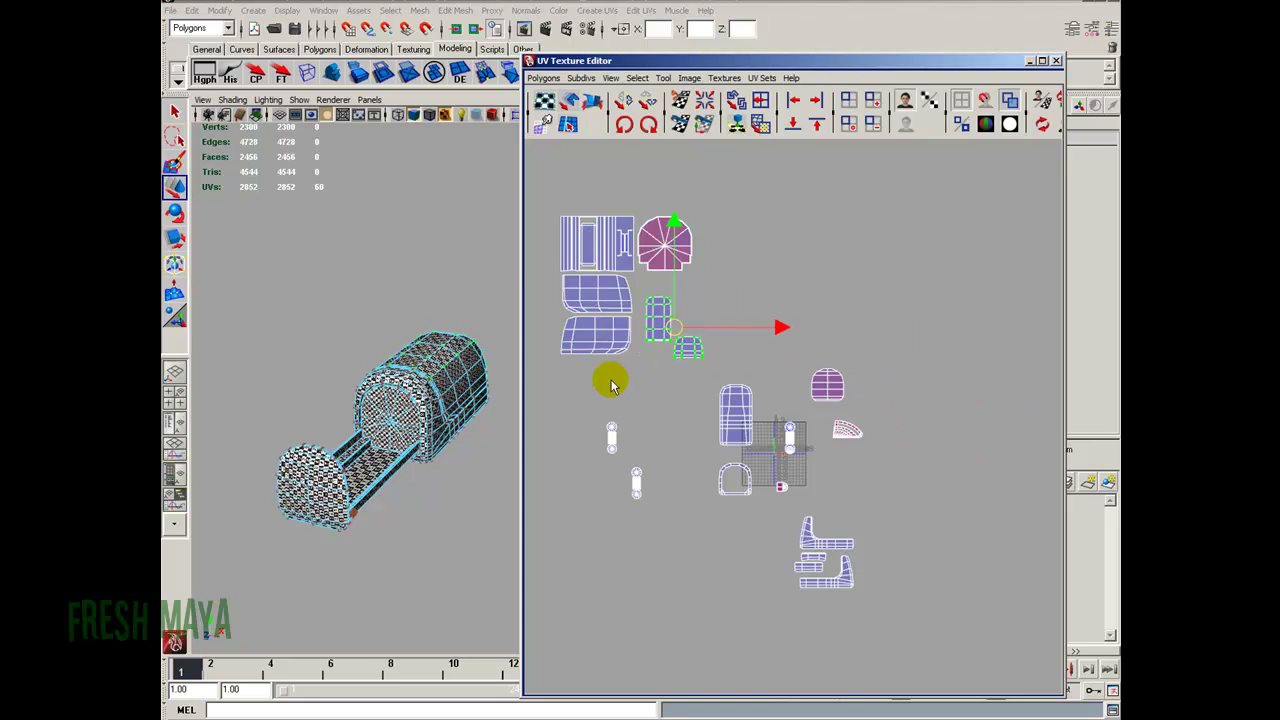
# Enlarge the rectangular and small arched shells and position the arched one beside the lower side shell.
pyautogui.keyDown('alt'); pyautogui.moveTo(637, 366); pyautogui.dragTo(667, 400, button='right'); pyautogui.keyUp('alt')
pyautogui.keyDown('alt'); pyautogui.moveTo(667, 404); pyautogui.dragTo(865, 561, button='middle'); pyautogui.keyUp('alt')
pyautogui.keyDown('alt'); pyautogui.moveTo(865, 561); pyautogui.dragTo(940, 580, button='right'); pyautogui.keyUp('alt')
pyautogui.keyDown('alt'); pyautogui.moveTo(940, 580); pyautogui.dragTo(885, 526, button='middle'); pyautogui.keyUp('alt')
pyautogui.moveTo(833, 442); pyautogui.dragTo(809, 464)
pyautogui.press('r')
pyautogui.press('w')
pyautogui.press('r')
pyautogui.press('w')
# Rotate the upright rectangular shell 90 degrees clockwise and fit it between the radial shell and the small arched shell.
pyautogui.moveTo(879, 337); pyautogui.dragTo(961, 421)
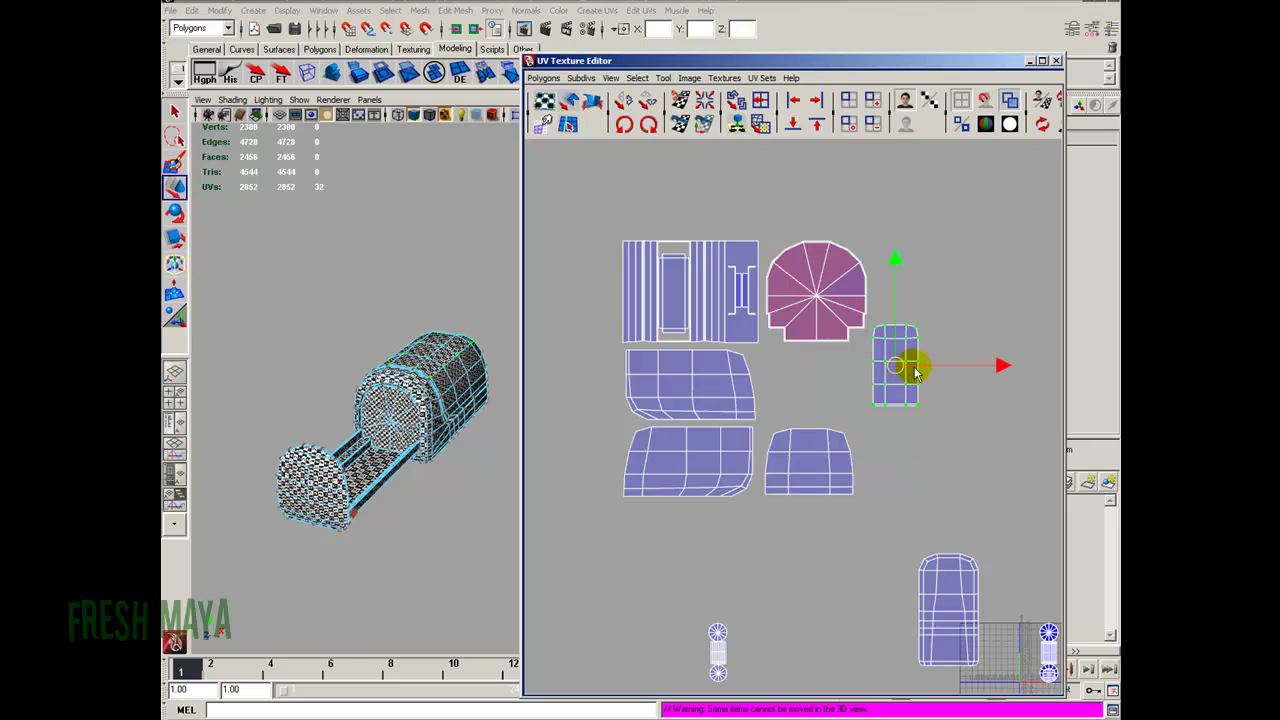
pyautogui.click(650, 127)
pyautogui.click(650, 126)
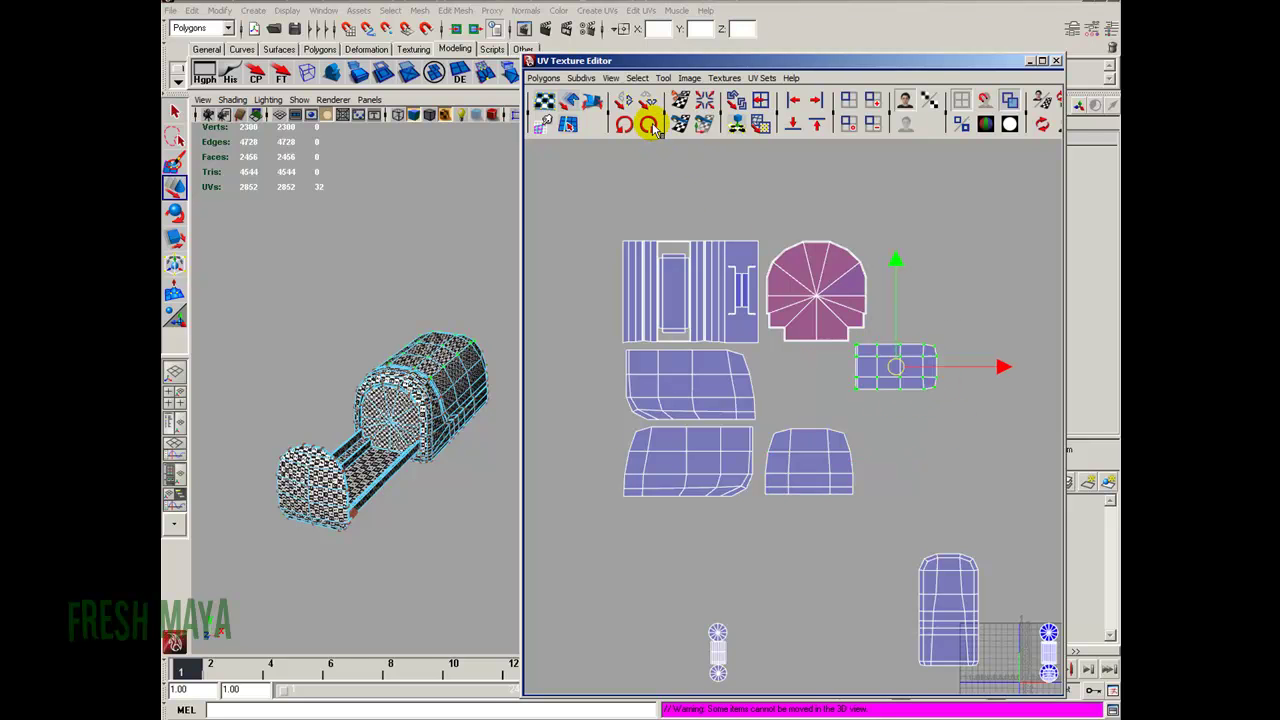
pyautogui.moveTo(896, 366); pyautogui.dragTo(822, 385)
pyautogui.press('r')
pyautogui.press('w')
pyautogui.scroll(-5, 637, 429)
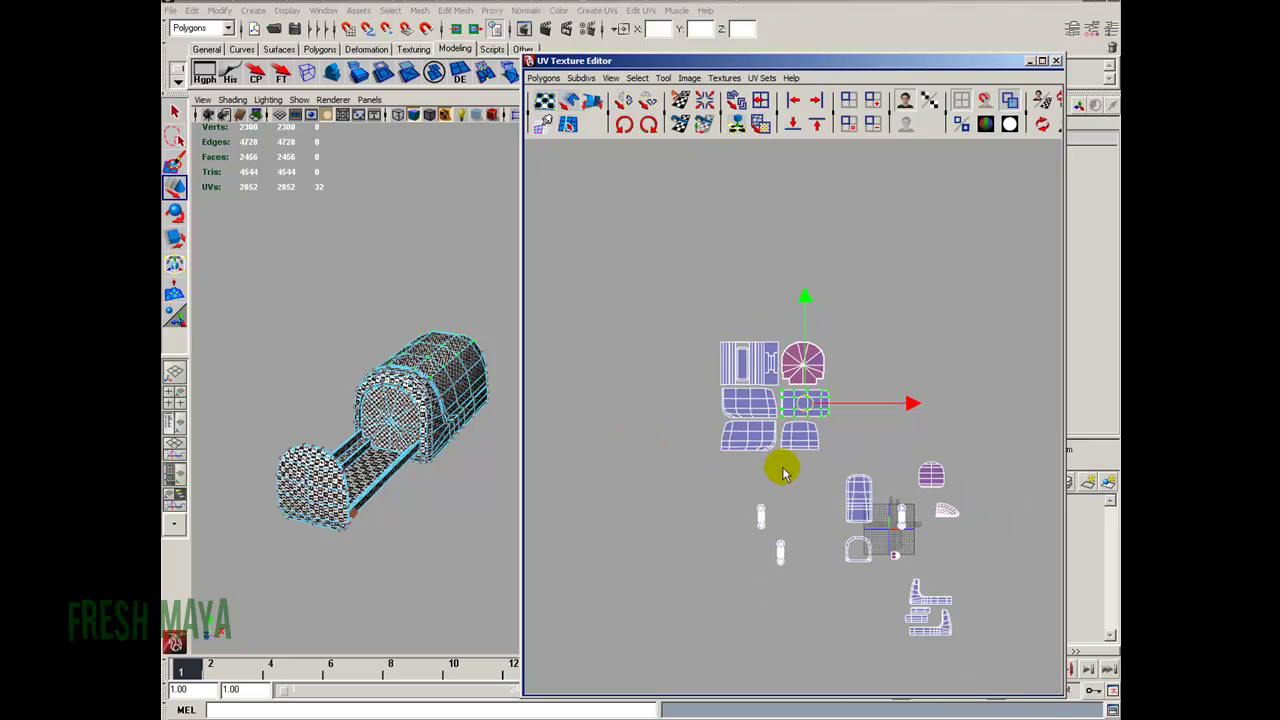
# Select the four shells below the striped and radial shells, enlarge them slightly together, and deselect them.
pyautogui.keyDown('alt'); pyautogui.moveTo(687, 388); pyautogui.dragTo(858, 425, button='right'); pyautogui.keyUp('alt')
pyautogui.keyDown('alt'); pyautogui.moveTo(858, 425); pyautogui.dragTo(860, 451, button='middle'); pyautogui.keyUp('alt')
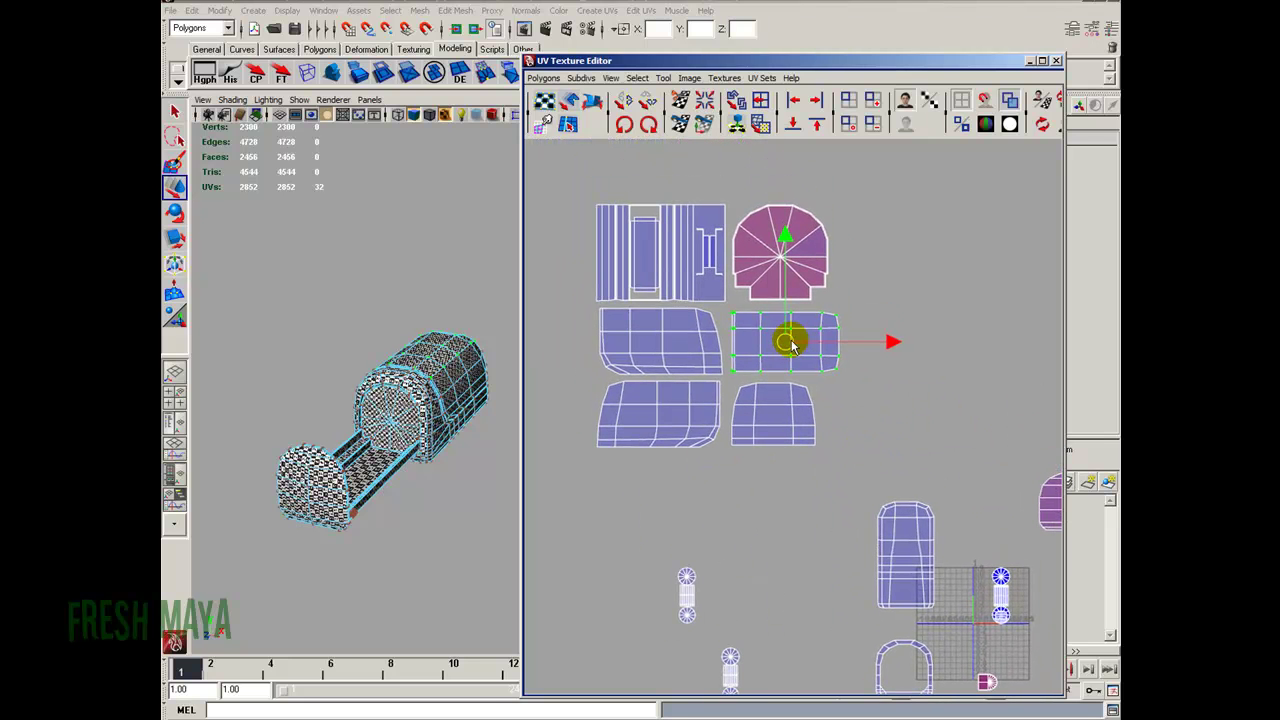
pyautogui.moveTo(530, 305); pyautogui.dragTo(548, 312)
pyautogui.press('r')
pyautogui.moveTo(722, 379); pyautogui.dragTo(727, 385)
pyautogui.press('w')
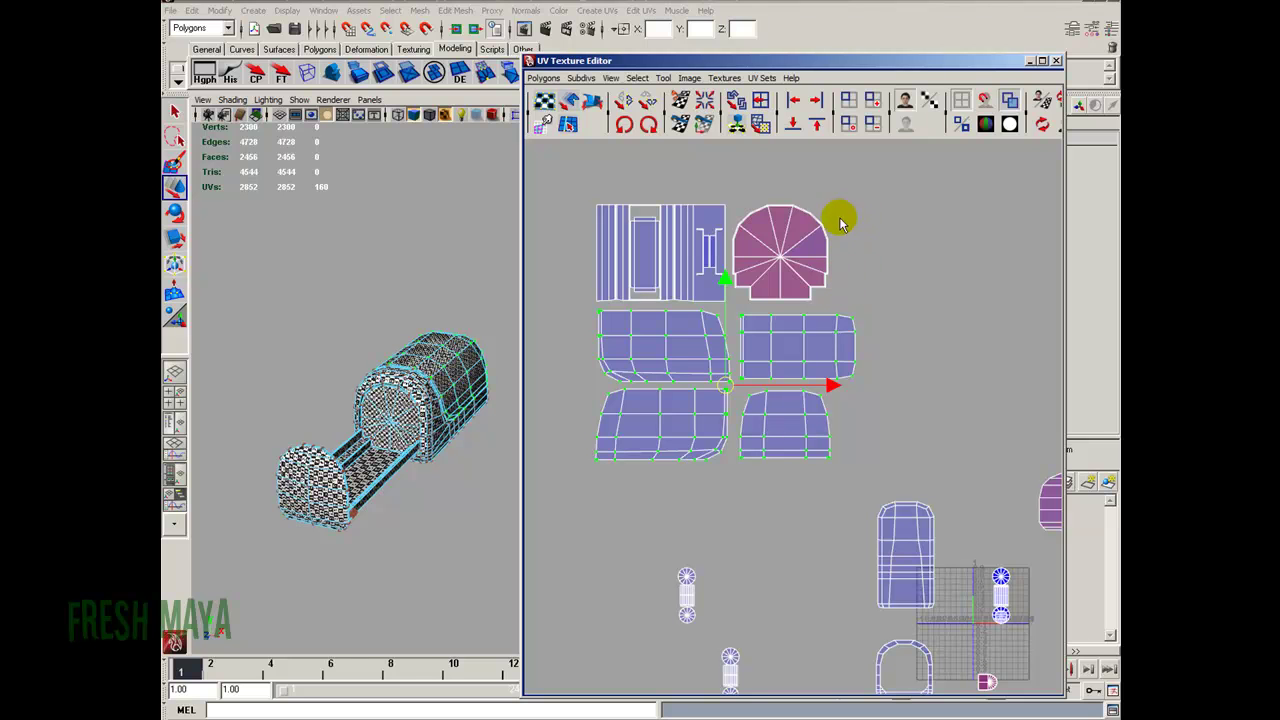
pyautogui.press('r')
pyautogui.moveTo(723, 381); pyautogui.dragTo(737, 392)
pyautogui.press('w')
pyautogui.click(874, 285)
pyautogui.keyDown('alt'); pyautogui.moveTo(877, 337); pyautogui.dragTo(862, 345, button='right'); pyautogui.keyUp('alt')
pyautogui.keyDown('alt'); pyautogui.moveTo(862, 345); pyautogui.dragTo(808, 303, button='middle'); pyautogui.keyUp('alt')
pyautogui.keyDown('alt'); pyautogui.moveTo(808, 303); pyautogui.dragTo(808, 392, button='right'); pyautogui.keyUp('alt')
pyautogui.keyDown('alt'); pyautogui.moveTo(808, 392); pyautogui.dragTo(834, 318, button='middle'); pyautogui.keyUp('alt')
pyautogui.keyDown('alt'); pyautogui.moveTo(834, 318); pyautogui.dragTo(755, 405, button='right'); pyautogui.keyUp('alt')
pyautogui.keyDown('alt'); pyautogui.moveTo(755, 405); pyautogui.dragTo(806, 446, button='middle'); pyautogui.keyUp('alt')
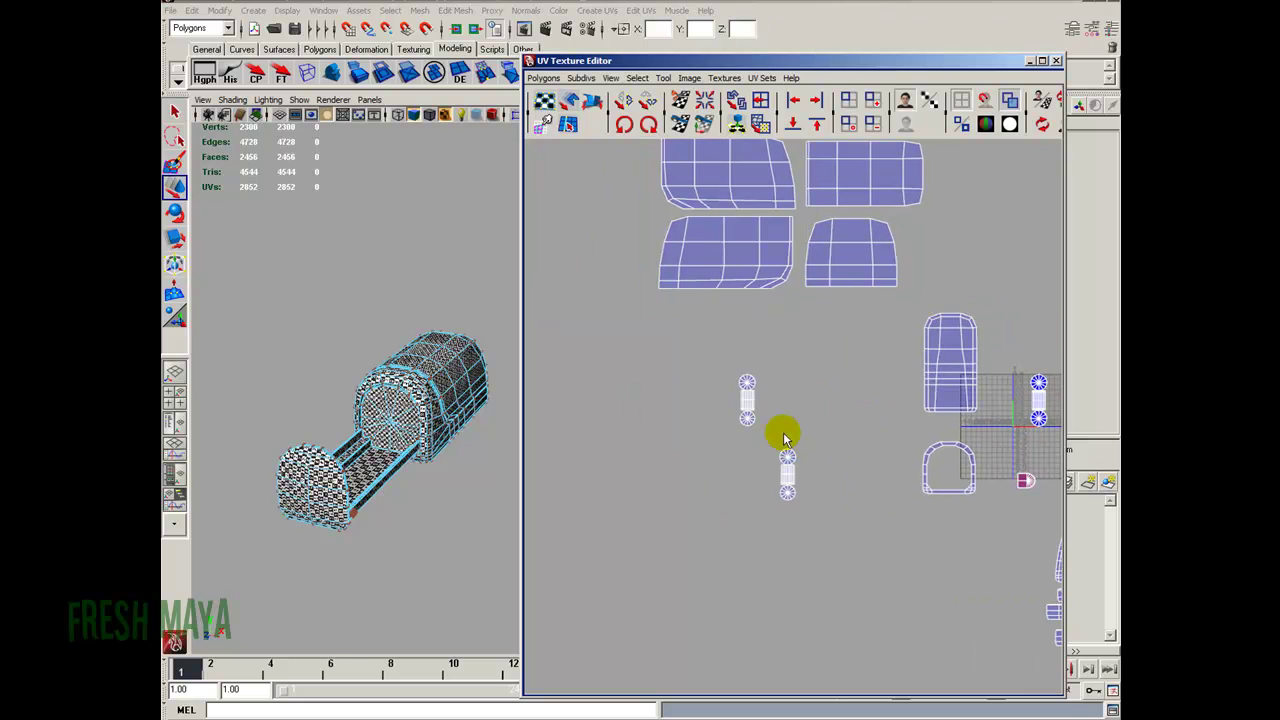
# Stack the two matching disc-ended shells exactly on top of each other.
pyautogui.moveTo(728, 373); pyautogui.dragTo(834, 538)
pyautogui.moveTo(788, 475); pyautogui.dragTo(751, 405)
pyautogui.keyDown('alt'); pyautogui.moveTo(754, 408); pyautogui.dragTo(791, 449, button='right'); pyautogui.keyUp('alt')
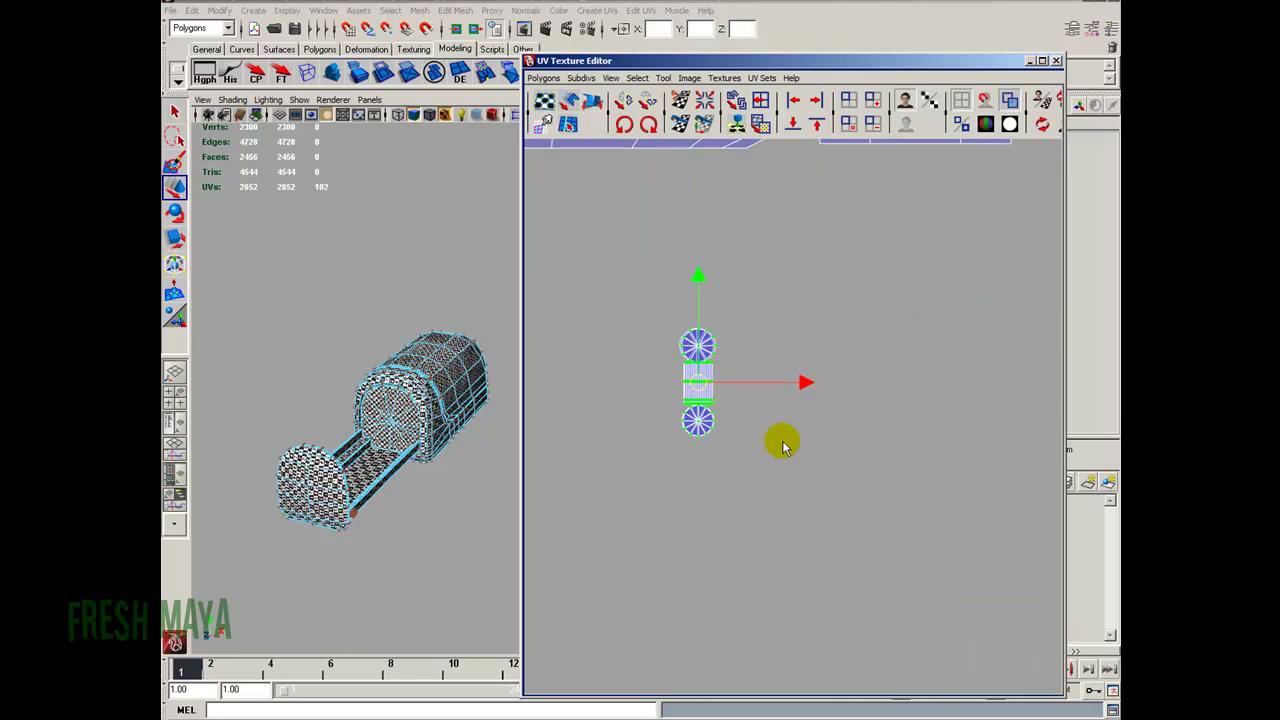
pyautogui.keyDown('alt'); pyautogui.moveTo(725, 397); pyautogui.dragTo(779, 422, button='middle'); pyautogui.keyUp('alt')
pyautogui.moveTo(755, 413)
pyautogui.mouseDown()
pyautogui.moveTo(826, 403)
pyautogui.moveTo(751, 409)
pyautogui.mouseUp()
pyautogui.keyDown('alt'); pyautogui.moveTo(751, 409); pyautogui.dragTo(1068, 468, button='right'); pyautogui.keyUp('alt')
pyautogui.keyDown('alt'); pyautogui.moveTo(645, 411); pyautogui.dragTo(777, 474, button='middle'); pyautogui.keyUp('alt')
pyautogui.keyDown('alt'); pyautogui.moveTo(777, 474); pyautogui.dragTo(853, 487, button='right'); pyautogui.keyUp('alt')
pyautogui.moveTo(830, 471); pyautogui.dragTo(831, 475)
pyautogui.keyDown('alt'); pyautogui.moveTo(832, 478); pyautogui.dragTo(600, 445, button='right'); pyautogui.keyUp('alt')
# Move the stacked disc-ended shells beside the radial shell, enlarge them to its height, and deselect them.
pyautogui.moveTo(744, 366); pyautogui.dragTo(944, 527)
pyautogui.keyDown('alt'); pyautogui.moveTo(944, 528); pyautogui.dragTo(790, 527, button='right'); pyautogui.keyUp('alt')
pyautogui.moveTo(768, 536); pyautogui.dragTo(892, 264)
pyautogui.keyDown('alt'); pyautogui.moveTo(934, 271); pyautogui.dragTo(761, 483, button='middle'); pyautogui.keyUp('alt')
pyautogui.moveTo(722, 466); pyautogui.dragTo(829, 274)
pyautogui.press('r')
pyautogui.press('w')
pyautogui.press('r')
pyautogui.press('w')
pyautogui.press('r')
pyautogui.press('w')
pyautogui.click(881, 226)
# Move the group of unplaced shells sideways, clear of the UV grid square and the arranged layout.
pyautogui.keyDown('alt'); pyautogui.moveTo(908, 335); pyautogui.dragTo(800, 398, button='right'); pyautogui.keyUp('alt')
pyautogui.keyDown('alt'); pyautogui.moveTo(798, 400); pyautogui.dragTo(773, 316, button='middle'); pyautogui.keyUp('alt')
pyautogui.keyDown('alt'); pyautogui.moveTo(773, 316); pyautogui.dragTo(695, 338, button='right'); pyautogui.keyUp('alt')
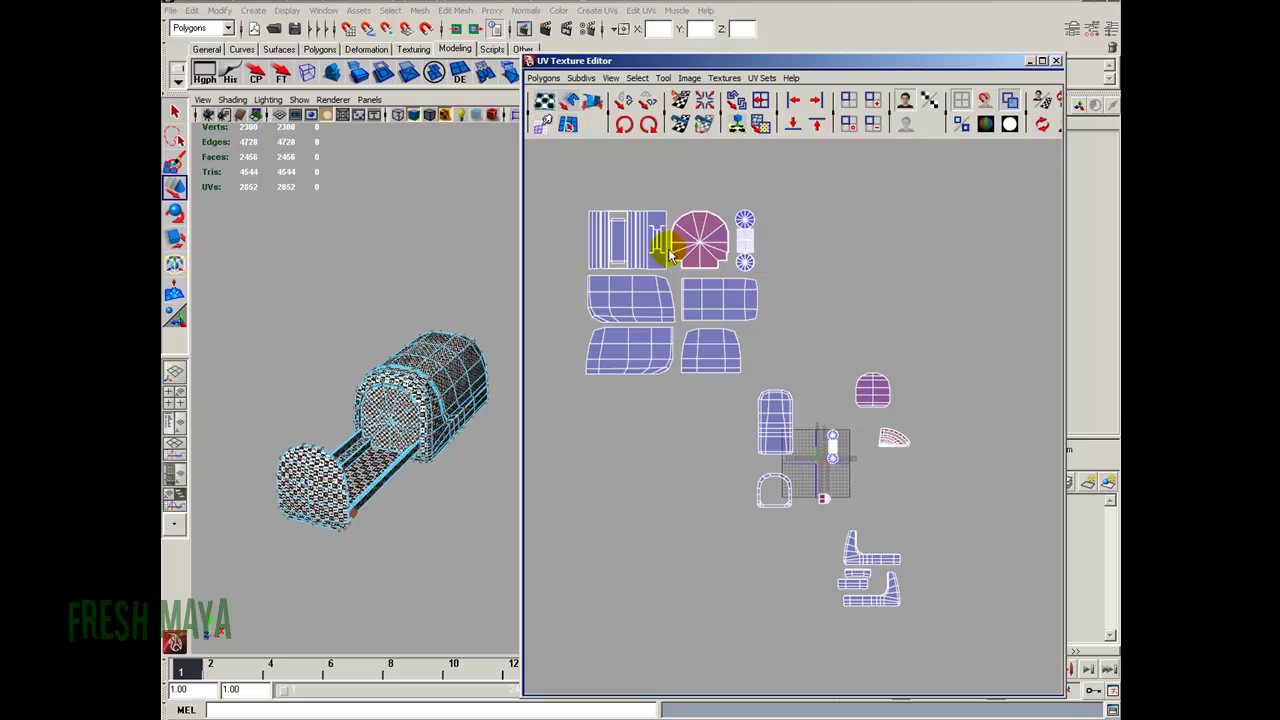
pyautogui.keyDown('alt'); pyautogui.moveTo(658, 433); pyautogui.dragTo(783, 428, button='right'); pyautogui.keyUp('alt')
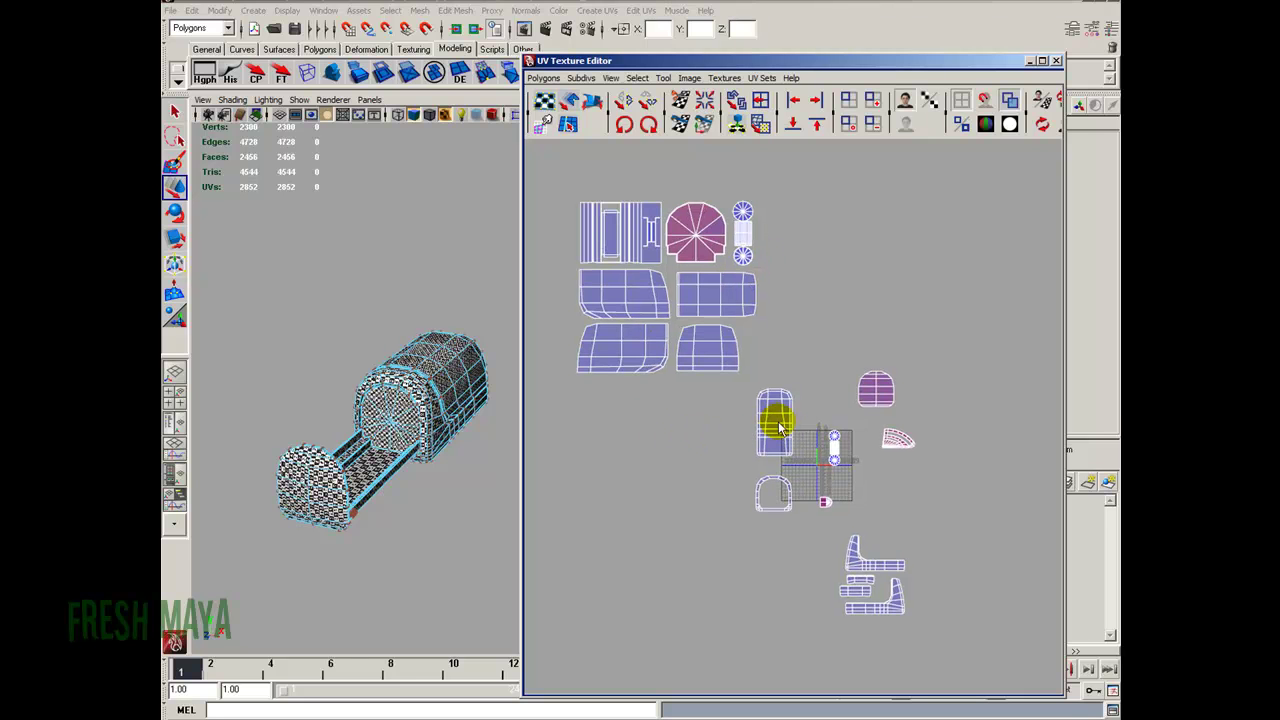
pyautogui.keyDown('alt'); pyautogui.moveTo(773, 431); pyautogui.dragTo(803, 456, button='middle'); pyautogui.keyUp('alt')
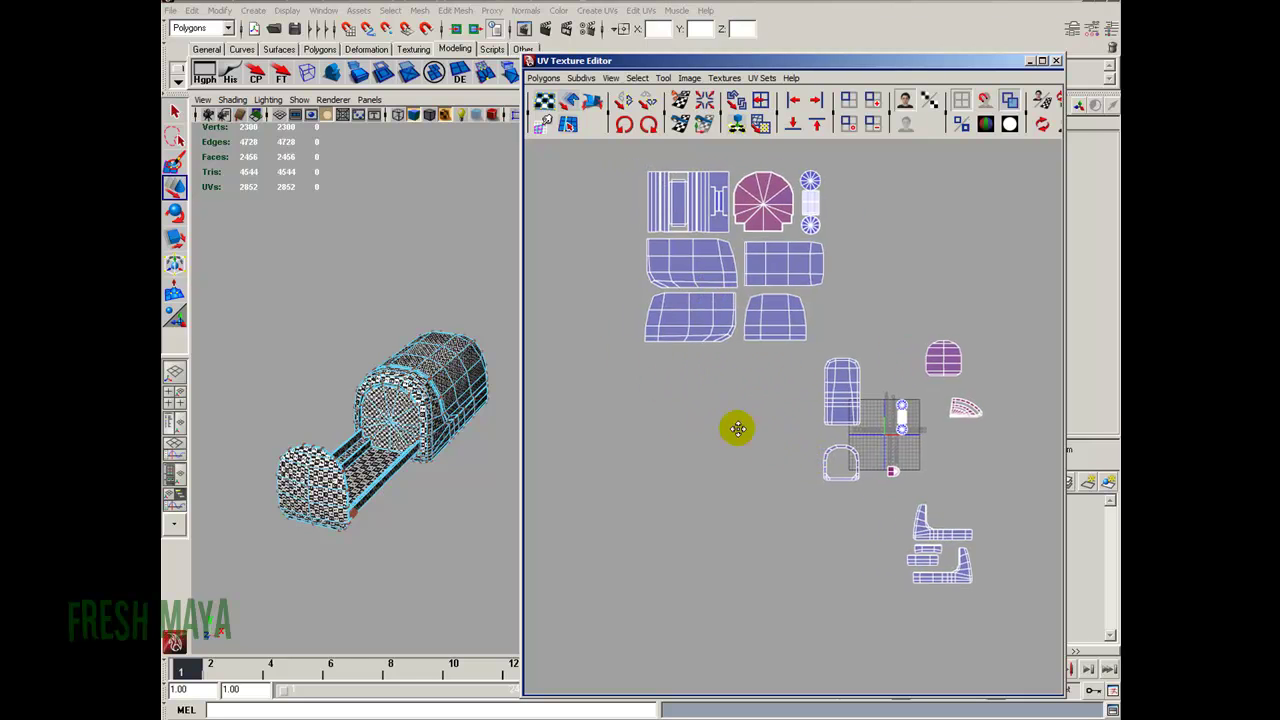
pyautogui.keyDown('alt'); pyautogui.moveTo(722, 425); pyautogui.dragTo(760, 443, button='middle'); pyautogui.keyUp('alt')
pyautogui.moveTo(1003, 530); pyautogui.dragTo(1079, 627)
pyautogui.keyDown('alt'); pyautogui.moveTo(915, 552); pyautogui.dragTo(839, 528, button='middle'); pyautogui.keyUp('alt')
pyautogui.moveTo(973, 457); pyautogui.dragTo(1083, 457)
pyautogui.keyDown('alt'); pyautogui.moveTo(923, 485); pyautogui.dragTo(867, 469, button='middle'); pyautogui.keyUp('alt')
# Move the two L-shaped and two strip shells below the side shells, and nudge the upper L-shaped shell sideways.
pyautogui.click(890, 484)
pyautogui.moveTo(950, 517); pyautogui.dragTo(639, 397)
pyautogui.scroll(2, 707, 459)
pyautogui.keyDown('alt'); pyautogui.moveTo(707, 459); pyautogui.dragTo(892, 550, button='middle'); pyautogui.keyUp('alt')
pyautogui.scroll(2, 896, 572)
pyautogui.click(921, 596)
pyautogui.keyDown('alt'); pyautogui.moveTo(774, 557); pyautogui.dragTo(817, 547, button='middle'); pyautogui.keyUp('alt')
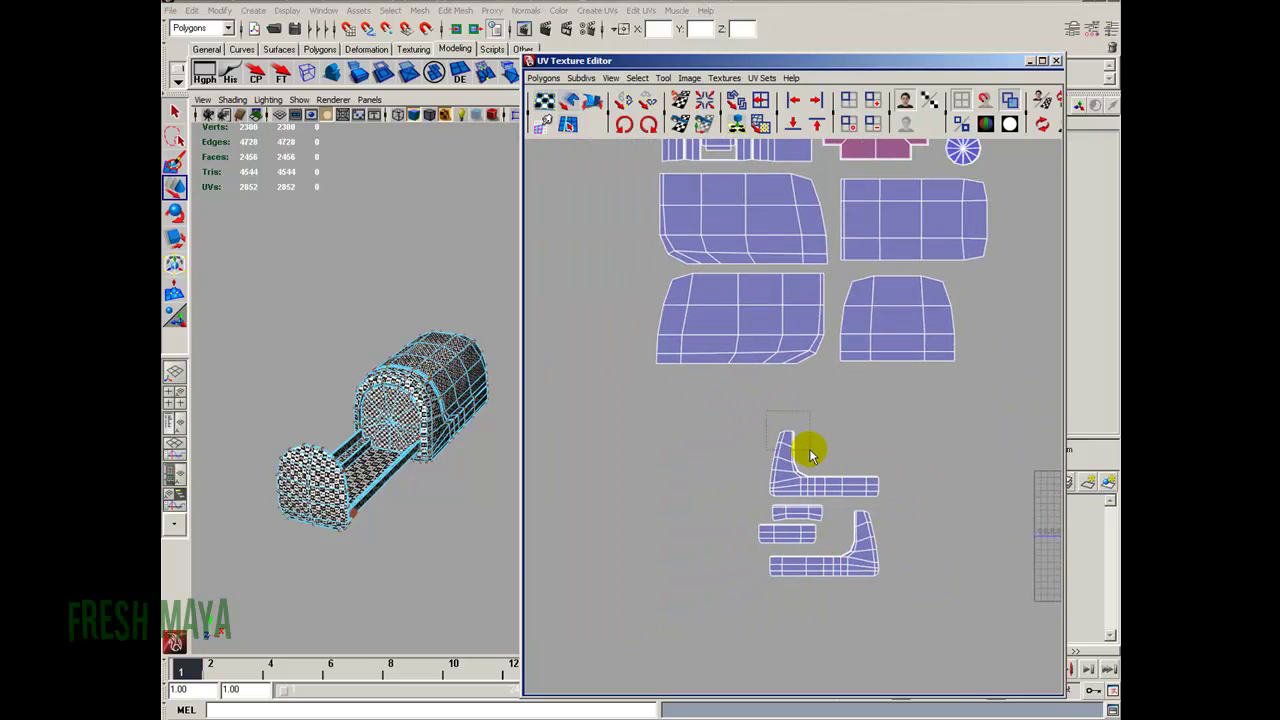
pyautogui.moveTo(797, 441); pyautogui.dragTo(800, 443)
pyautogui.keyDown('ctrl'); pyautogui.moveTo(810, 428); pyautogui.dragTo(828, 418, button='right'); pyautogui.keyUp('ctrl')
pyautogui.moveTo(815, 462)
pyautogui.mouseDown()
pyautogui.moveTo(714, 423)
pyautogui.moveTo(807, 462)
pyautogui.mouseUp()
# Enlarge the two L-shaped and two strip shells together and position them beneath the lower side shell.
pyautogui.moveTo(660, 410); pyautogui.dragTo(931, 623)
pyautogui.moveTo(818, 505); pyautogui.dragTo(744, 507)
pyautogui.press('w')
pyautogui.moveTo(745, 507); pyautogui.dragTo(747, 507)
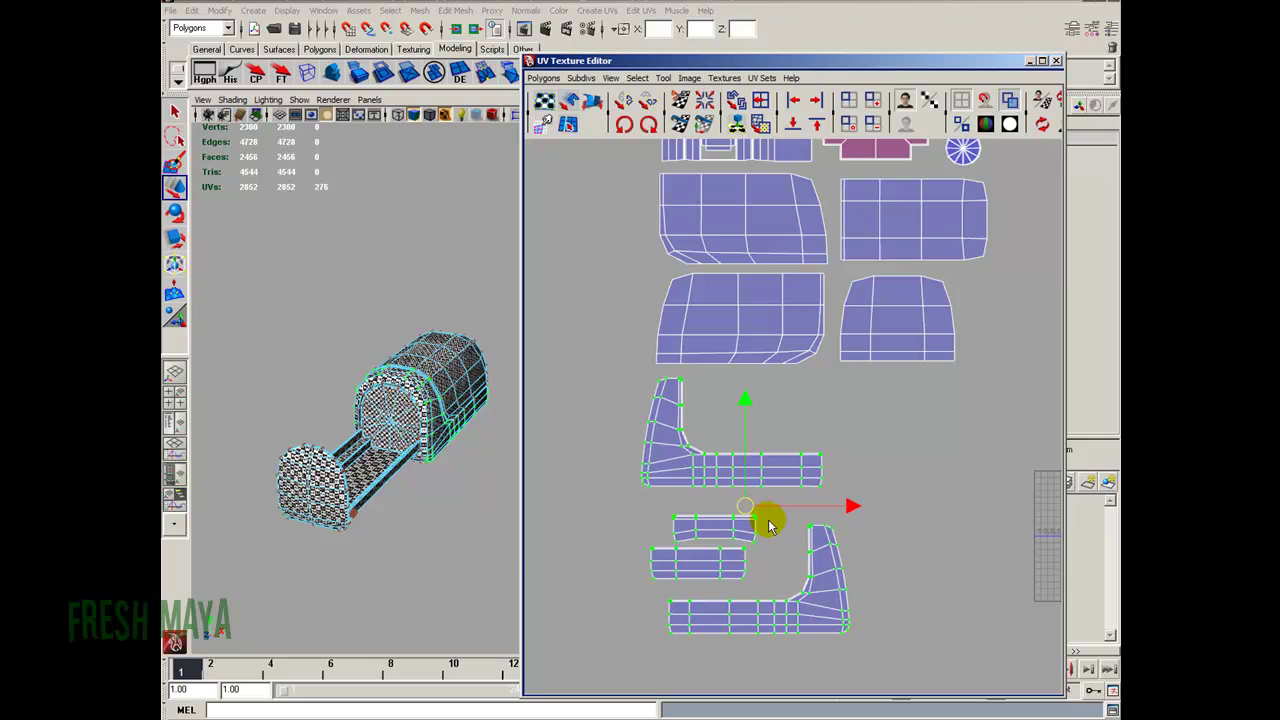
# Compare the checker size on the model and enlarge the four L-shaped and strip shells further, then deselect them.
pyautogui.keyDown('alt'); pyautogui.moveTo(484, 530); pyautogui.dragTo(392, 513); pyautogui.keyUp('alt')
pyautogui.keyDown('alt'); pyautogui.moveTo(346, 371); pyautogui.dragTo(548, 488, button='middle'); pyautogui.keyUp('alt')
pyautogui.keyDown('alt'); pyautogui.moveTo(331, 466); pyautogui.dragTo(554, 490, button='right'); pyautogui.keyUp('alt')
pyautogui.keyDown('alt'); pyautogui.moveTo(554, 490); pyautogui.dragTo(431, 524, button='middle'); pyautogui.keyUp('alt')
pyautogui.keyDown('alt'); pyautogui.moveTo(430, 523); pyautogui.dragTo(393, 440); pyautogui.keyUp('alt')
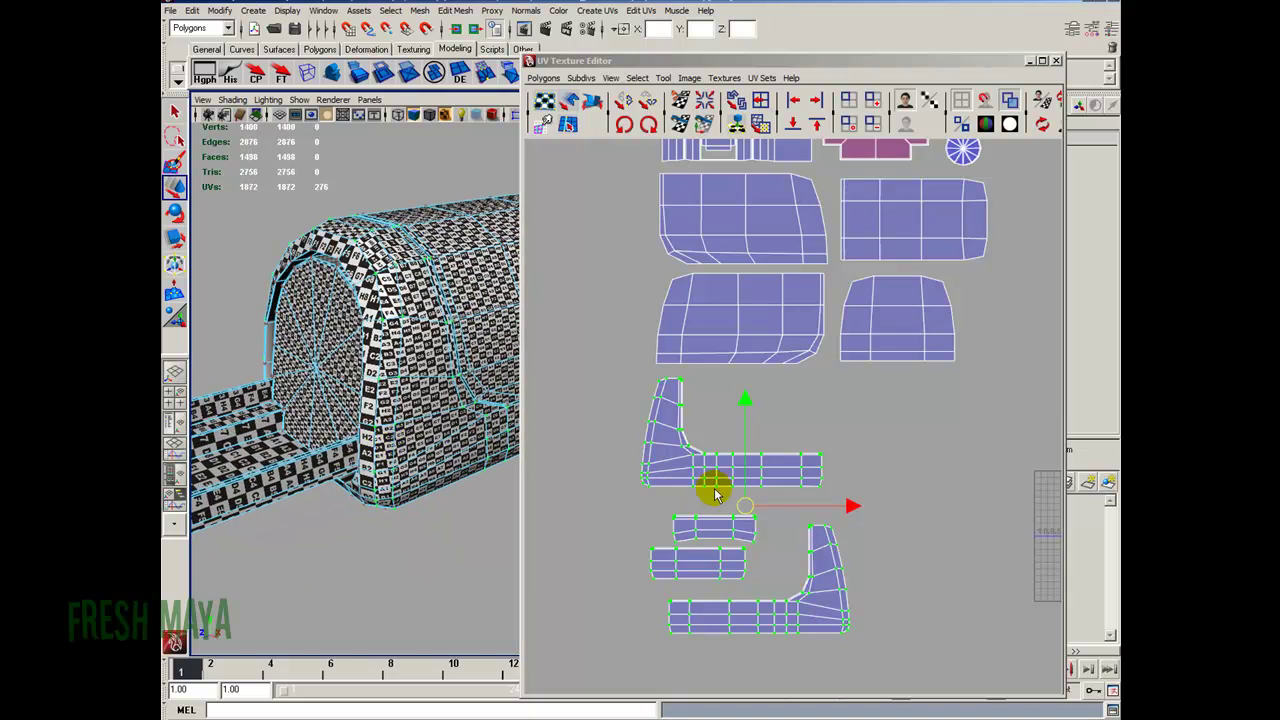
pyautogui.click(748, 512)
pyautogui.press('r')
pyautogui.moveTo(746, 506); pyautogui.dragTo(452, 397)
pyautogui.moveTo(741, 507); pyautogui.dragTo(766, 523)
pyautogui.press('w')
pyautogui.click(838, 530)
pyautogui.scroll(-5, 838, 530)
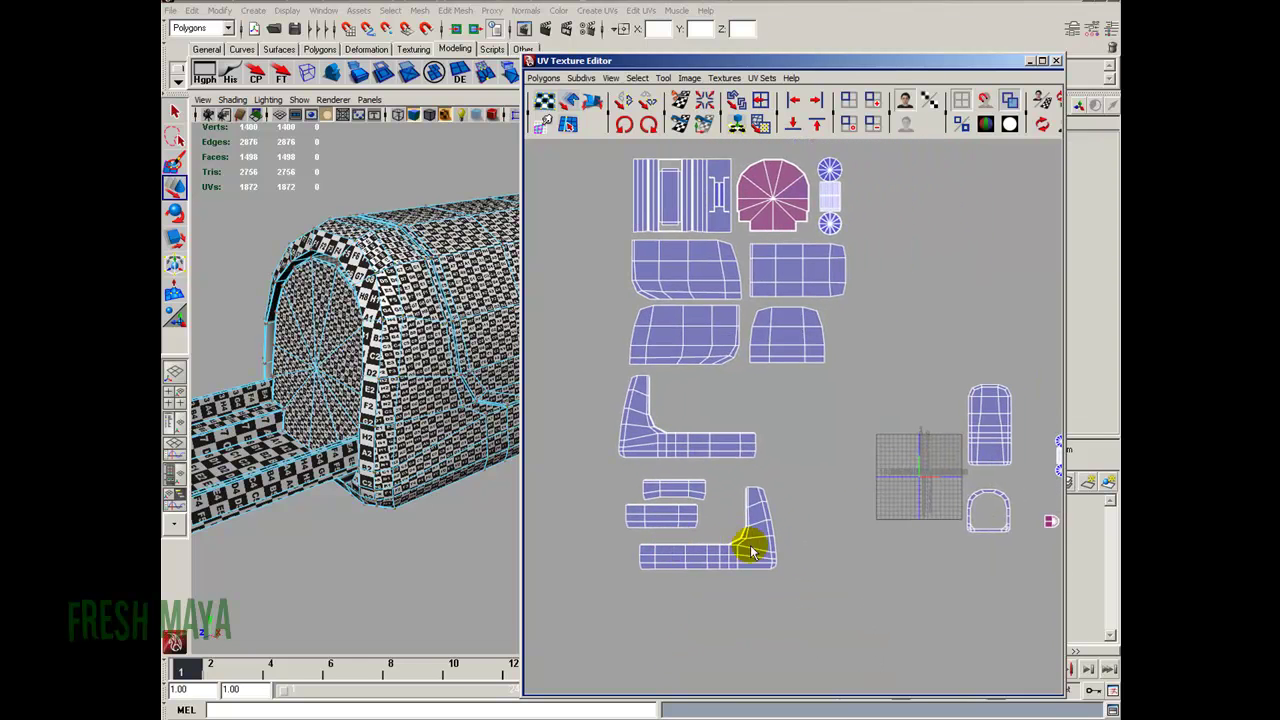
# Rotate the tall round-ended shell 90 degrees counterclockwise and place it in the notch of the upper L-shaped shell.
pyautogui.scroll(-3, 737, 537)
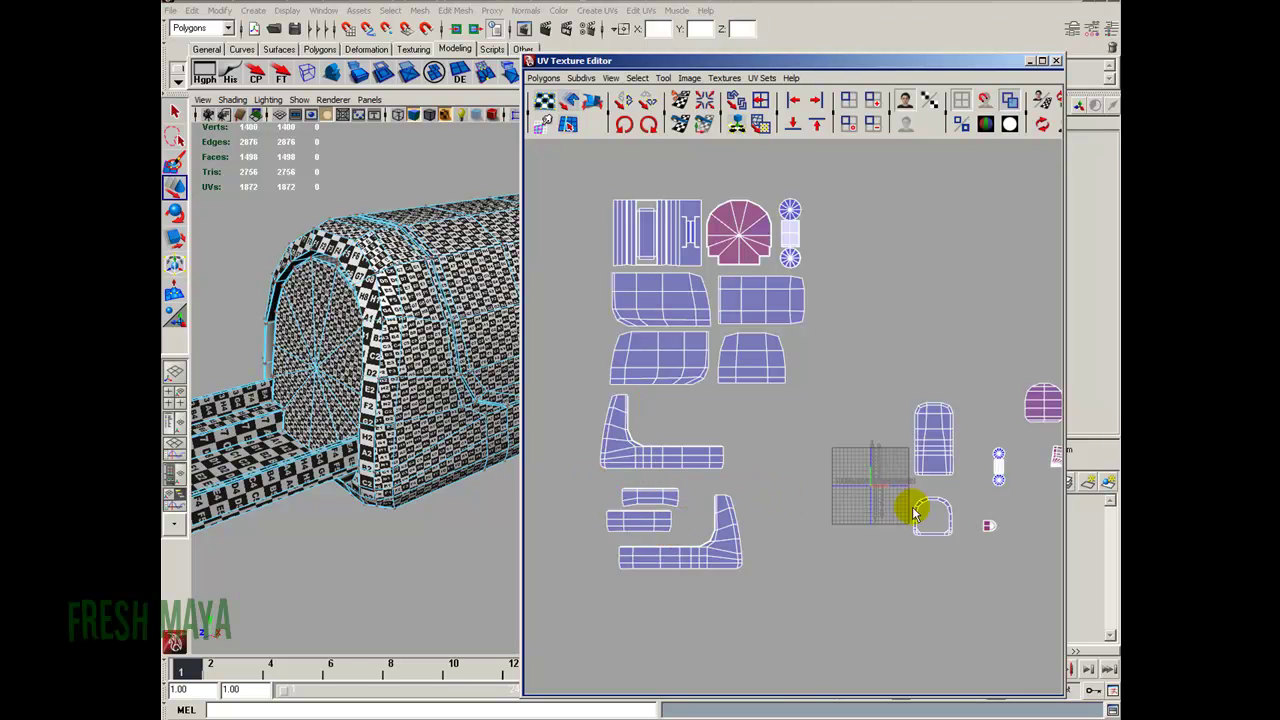
pyautogui.scroll(-2, 846, 511)
pyautogui.click(865, 460)
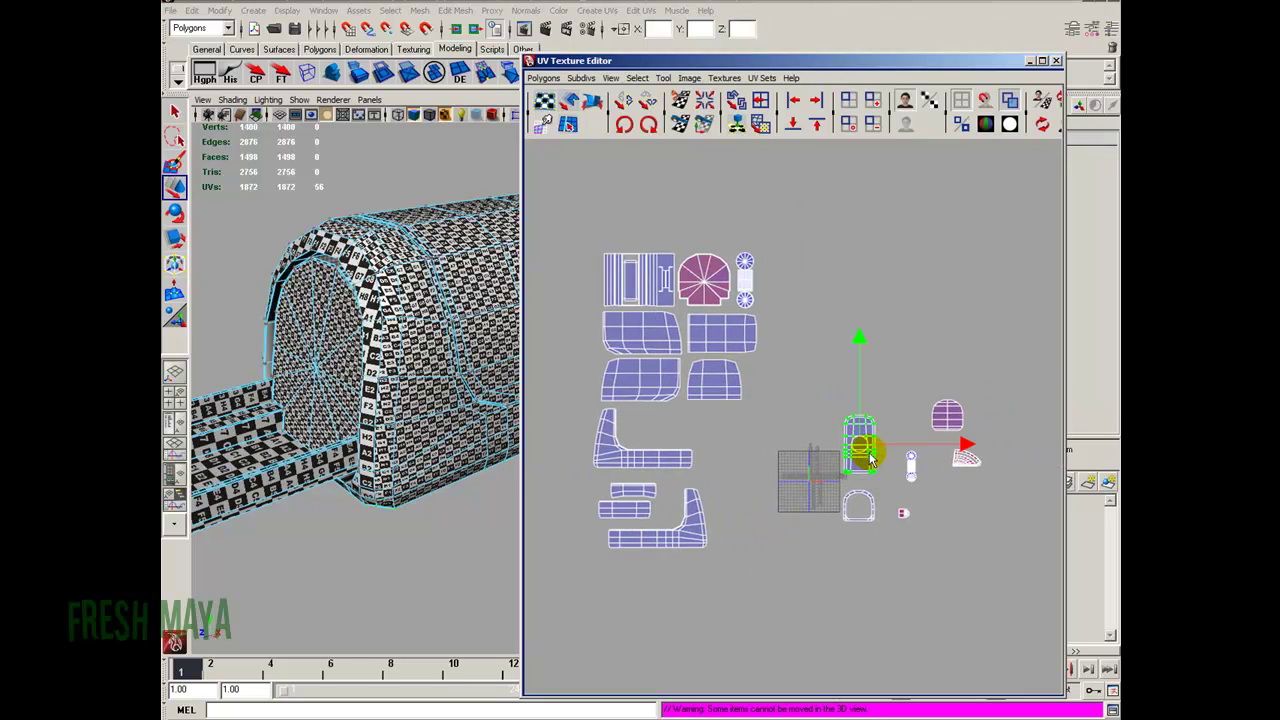
pyautogui.click(628, 126)
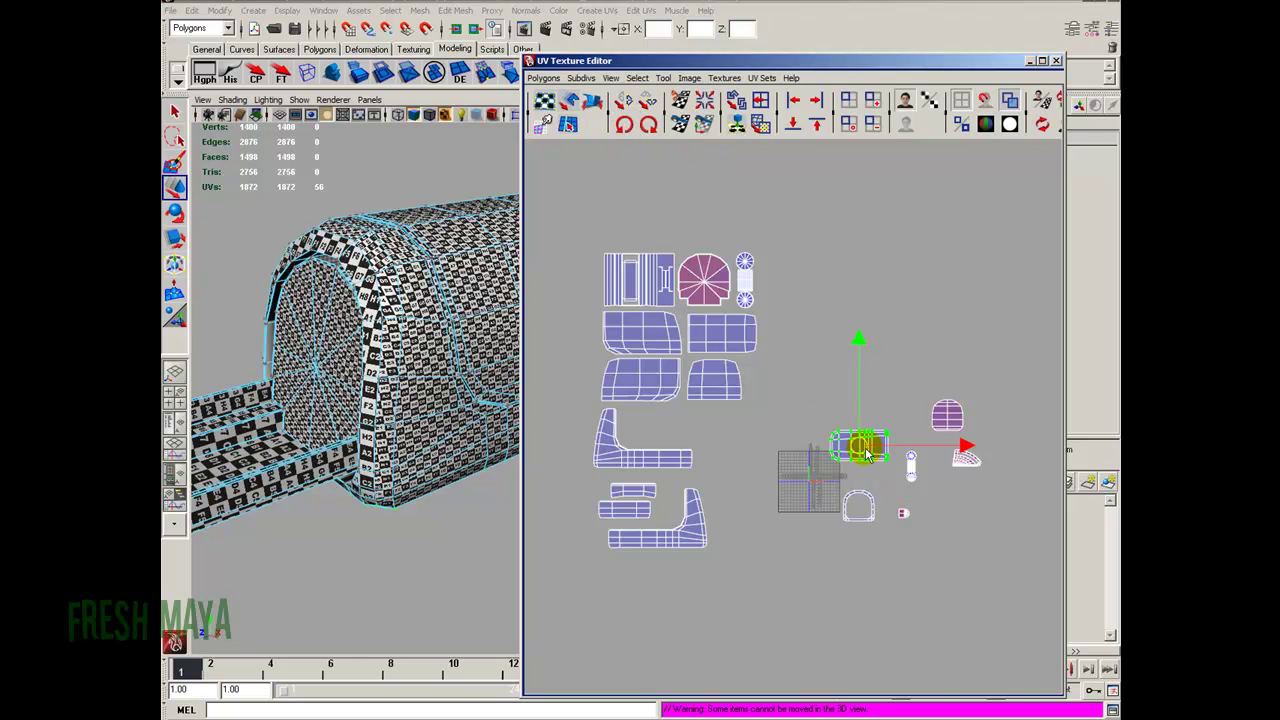
pyautogui.moveTo(873, 455); pyautogui.dragTo(665, 432)
pyautogui.keyDown('alt'); pyautogui.moveTo(657, 435); pyautogui.dragTo(737, 453, button='right'); pyautogui.keyUp('alt')
pyautogui.keyDown('alt'); pyautogui.moveTo(737, 453); pyautogui.dragTo(852, 456, button='middle'); pyautogui.keyUp('alt')
# Check the round-ended shell's checker size on the model and enlarge the shell to fill the L-shaped shell's notch.
pyautogui.keyDown('alt'); pyautogui.moveTo(445, 478); pyautogui.dragTo(404, 474); pyautogui.keyUp('alt')
pyautogui.keyDown('alt'); pyautogui.moveTo(398, 404); pyautogui.dragTo(469, 517, button='middle'); pyautogui.keyUp('alt')
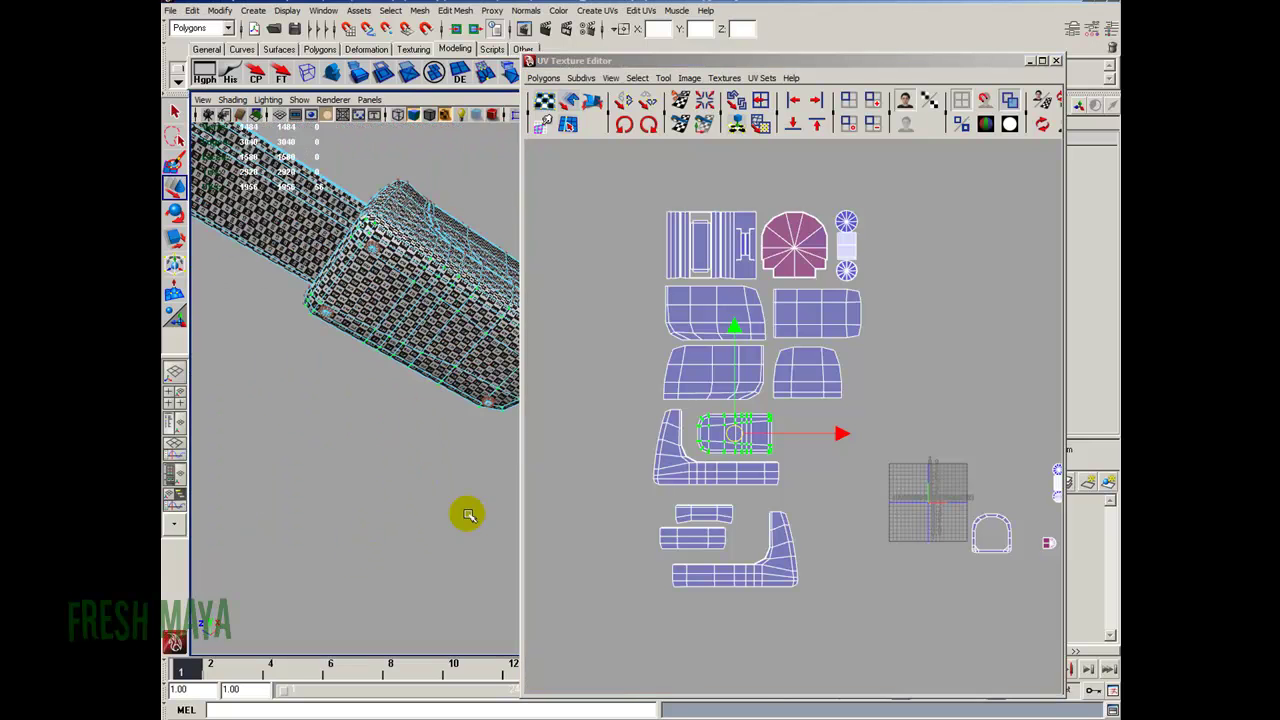
pyautogui.middleClick(764, 438)
pyautogui.press('r')
pyautogui.moveTo(737, 440)
pyautogui.mouseDown()
pyautogui.moveTo(797, 440)
pyautogui.moveTo(779, 450)
pyautogui.moveTo(737, 437)
pyautogui.mouseUp()
pyautogui.press('w')
# Move the hollow arch shell beside the horizontal round-ended shell and enlarge it to a similar height.
pyautogui.scroll(-5, 745, 445)
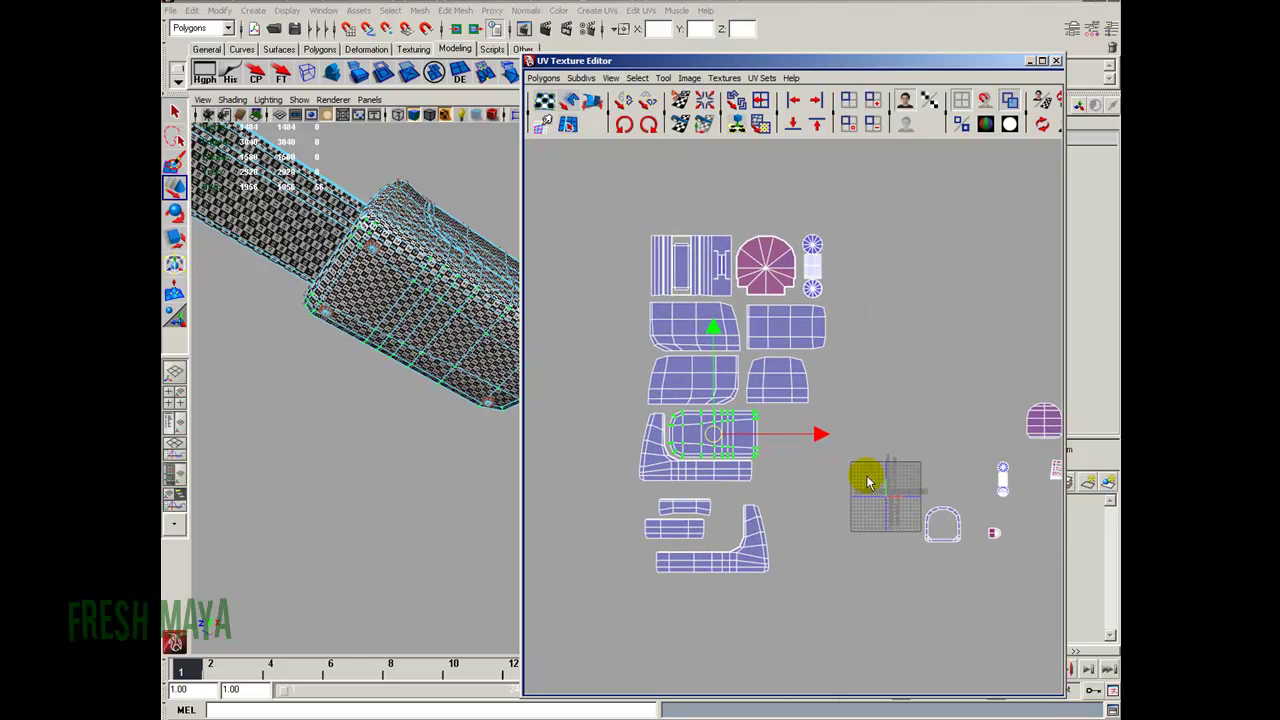
pyautogui.scroll(4, 863, 486)
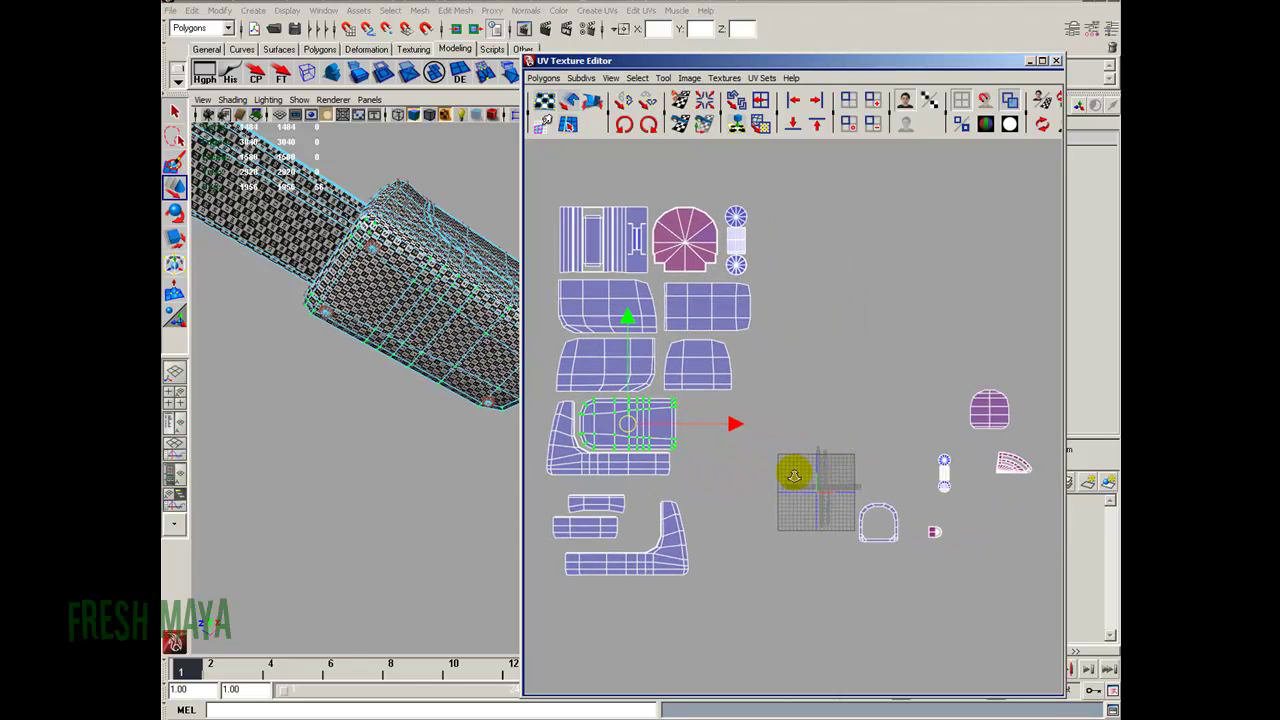
pyautogui.moveTo(898, 592); pyautogui.dragTo(897, 590)
pyautogui.moveTo(889, 538); pyautogui.dragTo(700, 428)
pyautogui.press('r')
pyautogui.press('w')
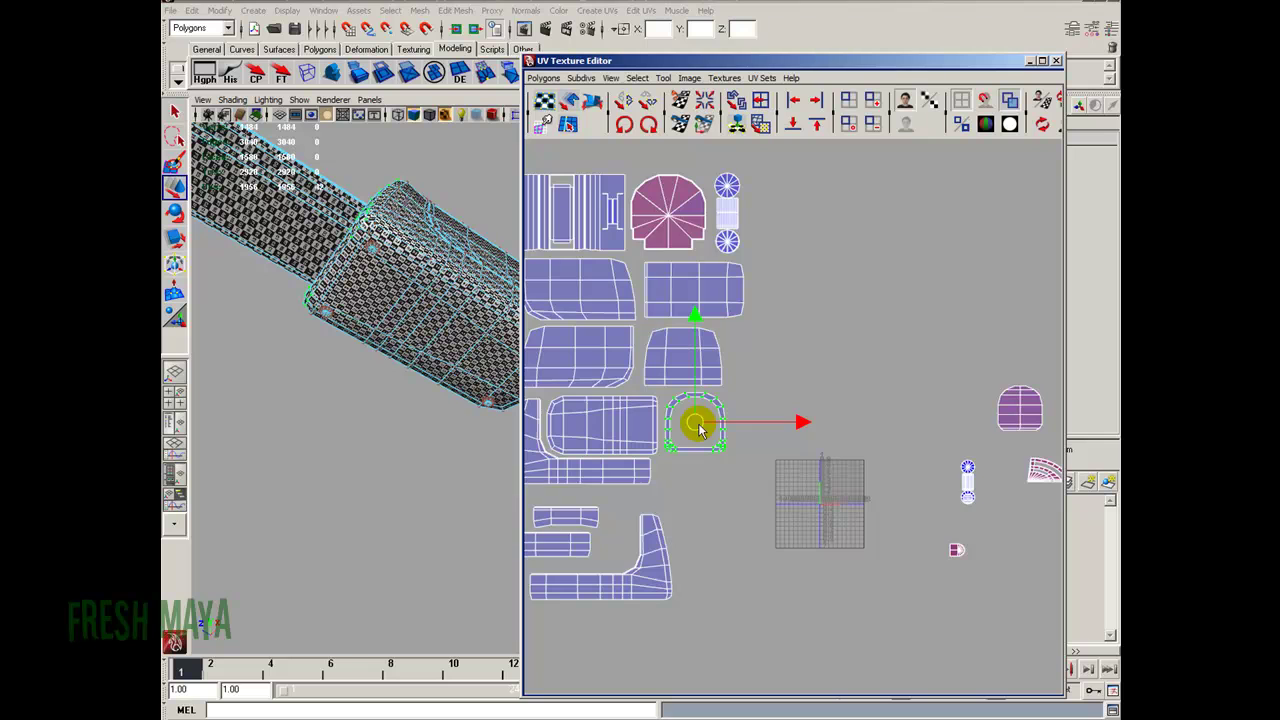
# Move the lower L-shaped shell up beside the first one so it wraps below the hollow arch shell.
pyautogui.keyDown('alt'); pyautogui.moveTo(815, 478); pyautogui.dragTo(773, 482, button='right'); pyautogui.keyUp('alt')
pyautogui.keyDown('alt'); pyautogui.moveTo(773, 482); pyautogui.dragTo(816, 461, button='middle'); pyautogui.keyUp('alt')
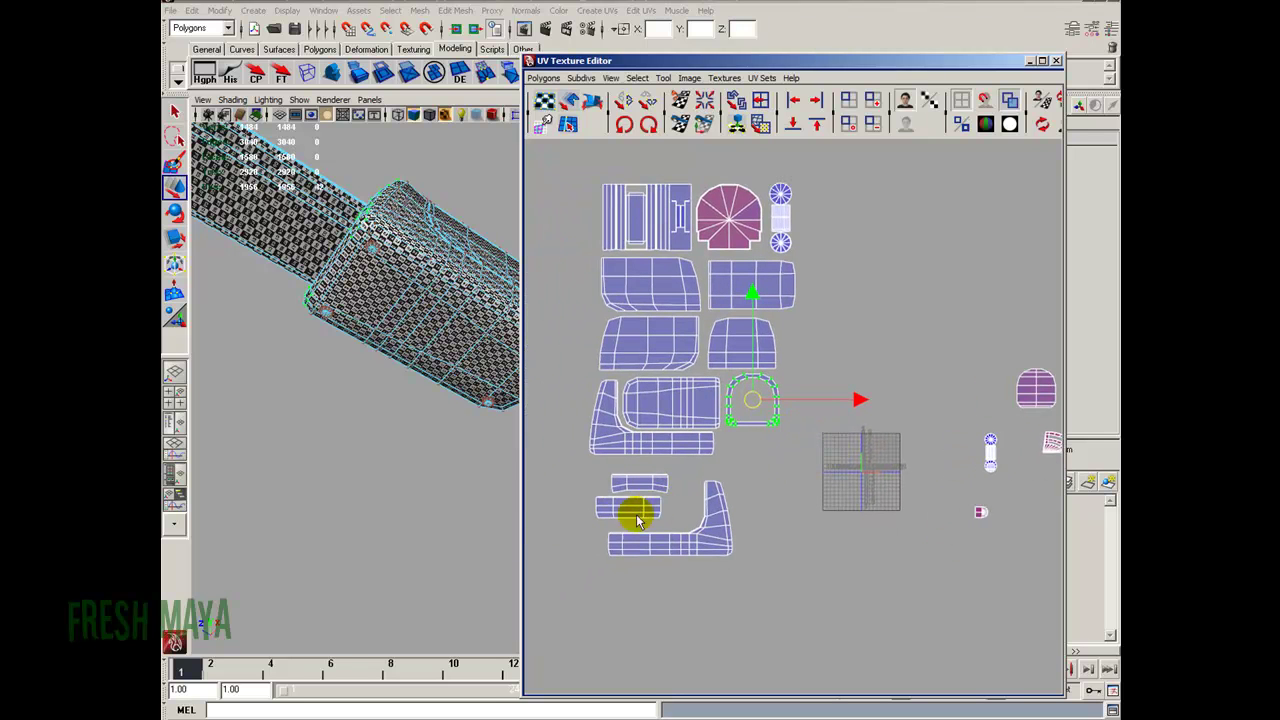
pyautogui.moveTo(693, 472); pyautogui.dragTo(780, 556)
pyautogui.keyDown('ctrl'); pyautogui.moveTo(719, 507); pyautogui.dragTo(778, 494, button='right'); pyautogui.keyUp('ctrl')
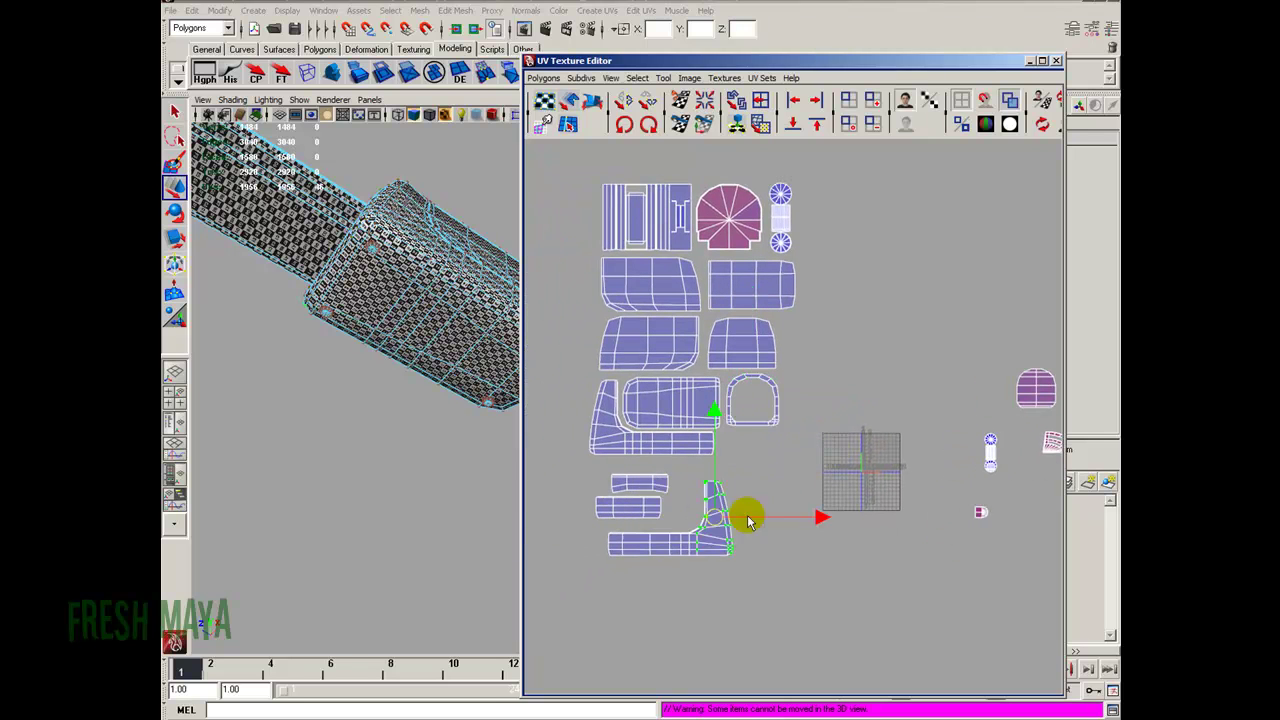
pyautogui.moveTo(678, 522); pyautogui.dragTo(786, 424)
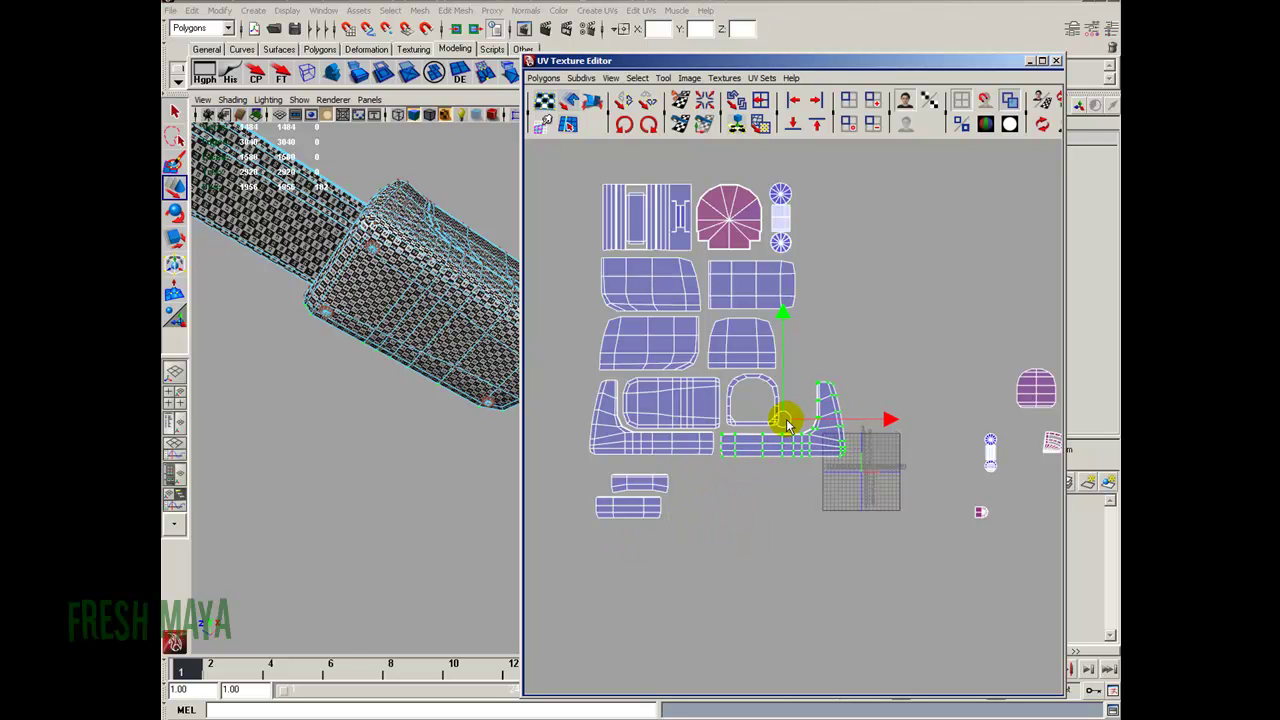
# Move the two strip shells below the second L-shaped shell and center the upper strip over the lower one.
pyautogui.scroll(2, 706, 458)
pyautogui.moveTo(554, 468); pyautogui.dragTo(694, 565)
pyautogui.moveTo(607, 508); pyautogui.dragTo(831, 521)
pyautogui.scroll(2, 663, 527)
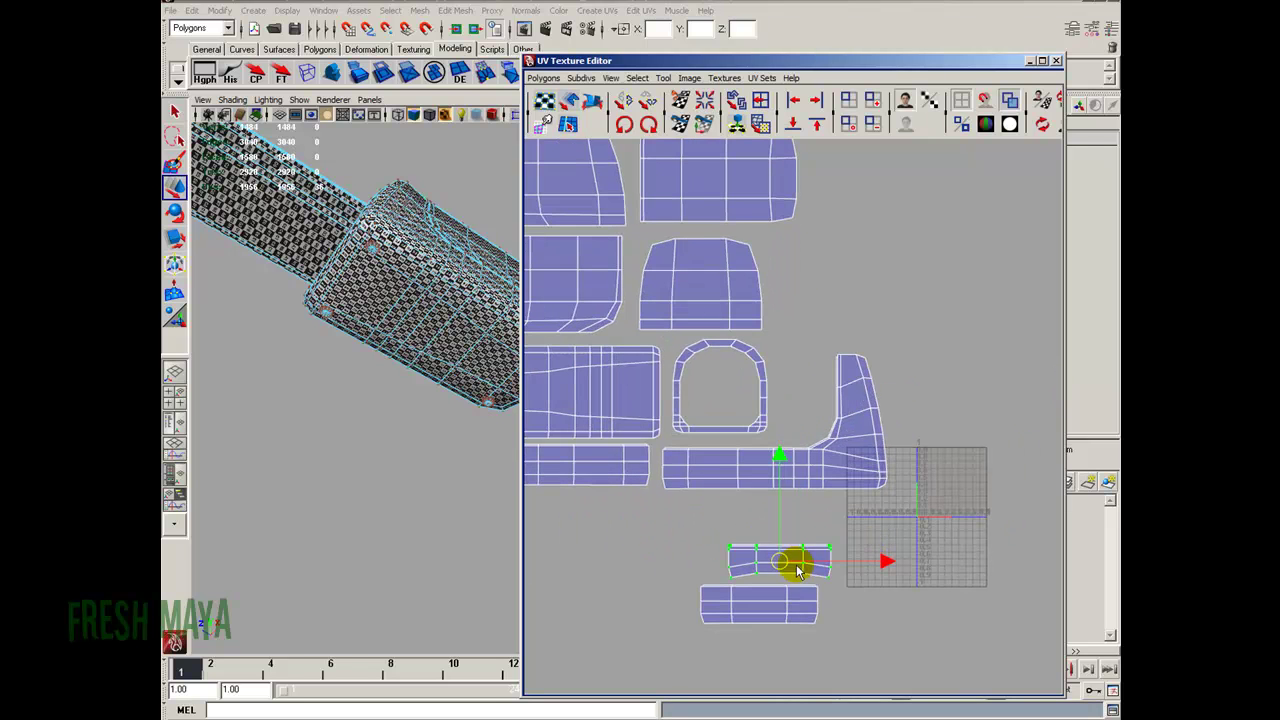
pyautogui.moveTo(781, 566); pyautogui.dragTo(763, 566)
# Shrink the two strip shells together and fit them between the hollow arch and the second L-shaped shell.
pyautogui.moveTo(665, 525); pyautogui.dragTo(849, 651)
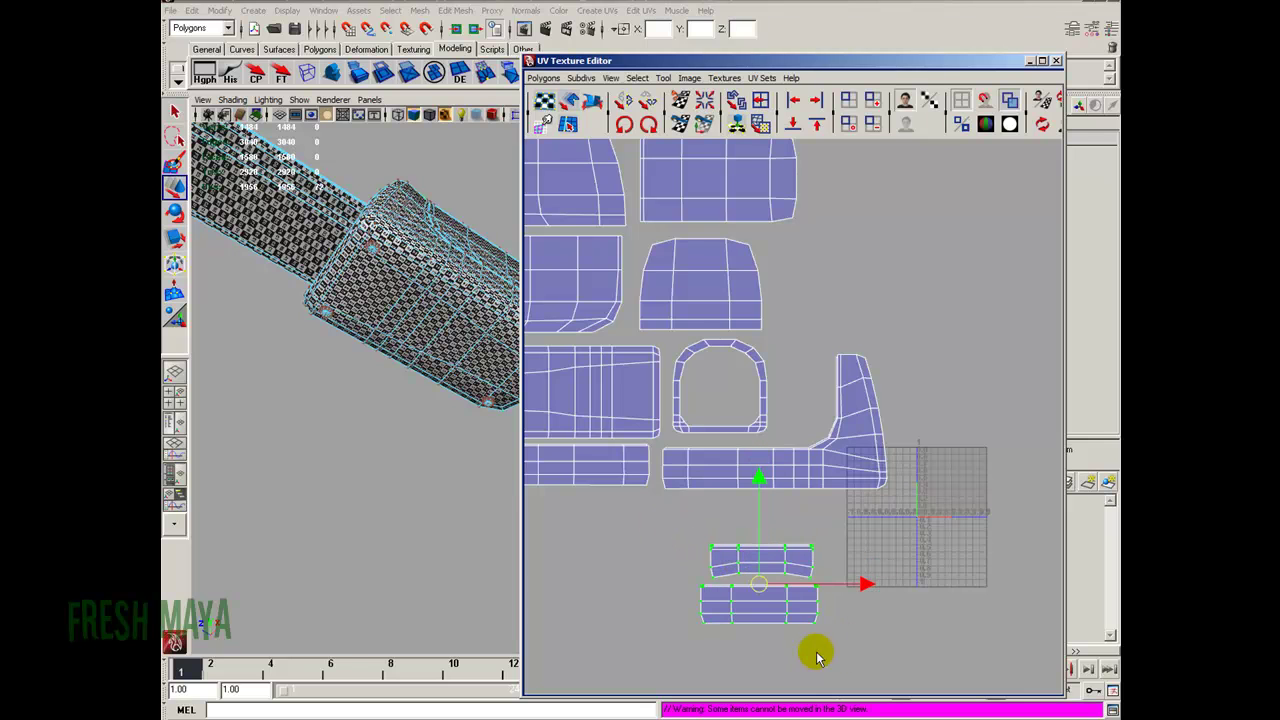
pyautogui.press('r')
pyautogui.moveTo(759, 584); pyautogui.dragTo(789, 381)
pyautogui.press('w')
pyautogui.press('r')
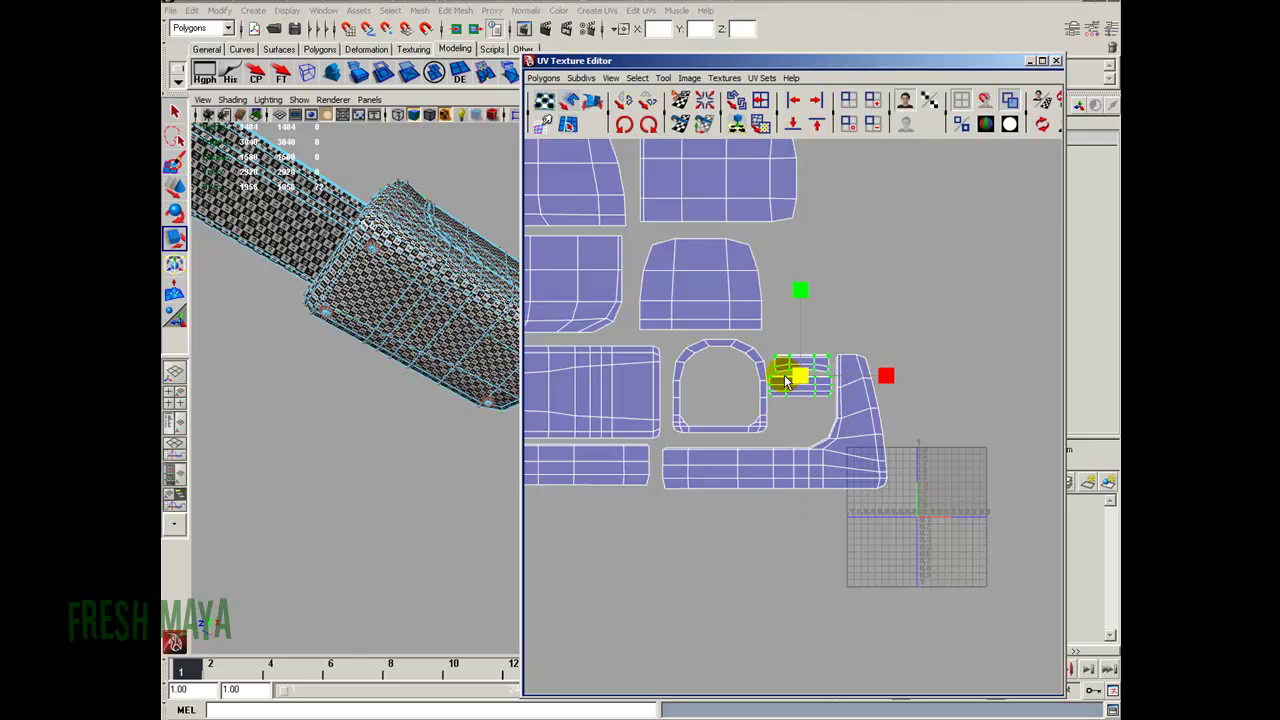
pyautogui.press('w')
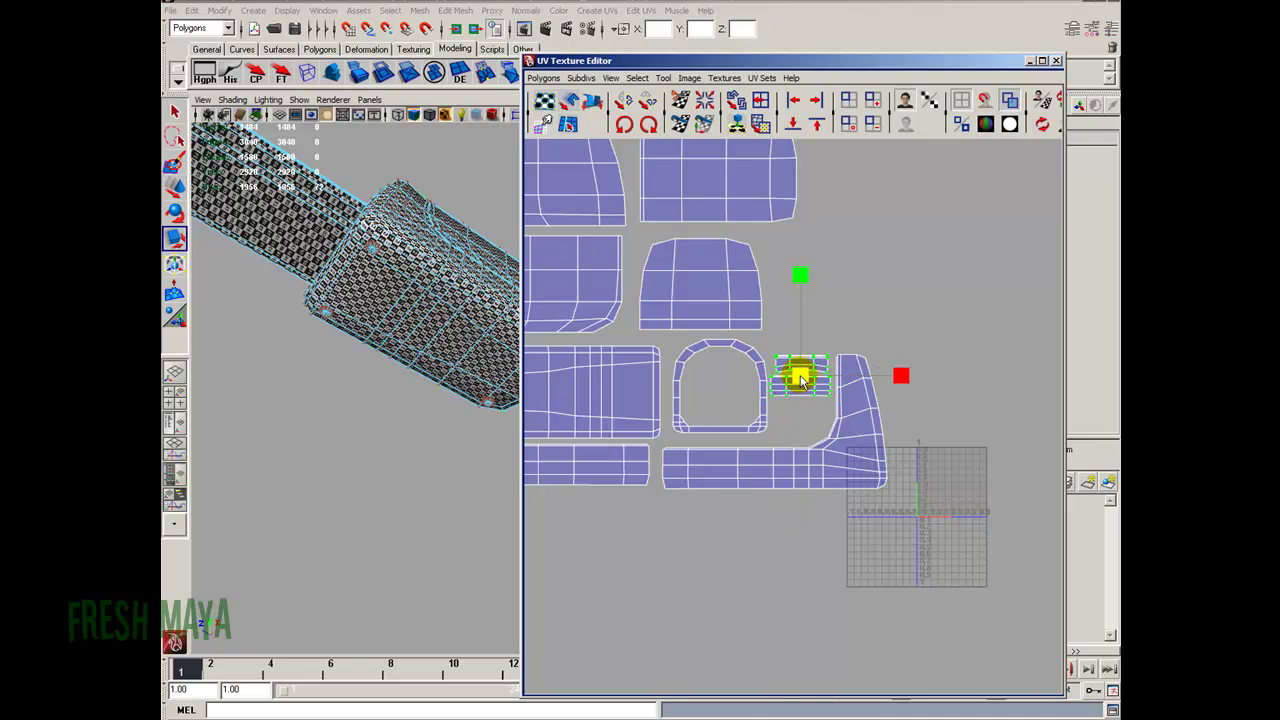
# Place the two strip shells inside the hollow arch shell.
pyautogui.press('w')
pyautogui.moveTo(800, 379); pyautogui.dragTo(725, 396)
pyautogui.keyDown('alt'); pyautogui.moveTo(844, 442); pyautogui.dragTo(765, 500, button='right'); pyautogui.keyUp('alt')
pyautogui.keyDown('alt'); pyautogui.moveTo(807, 474); pyautogui.dragTo(737, 506, button='middle'); pyautogui.keyUp('alt')
pyautogui.keyDown('alt'); pyautogui.moveTo(792, 523); pyautogui.dragTo(810, 524, button='right'); pyautogui.keyUp('alt')
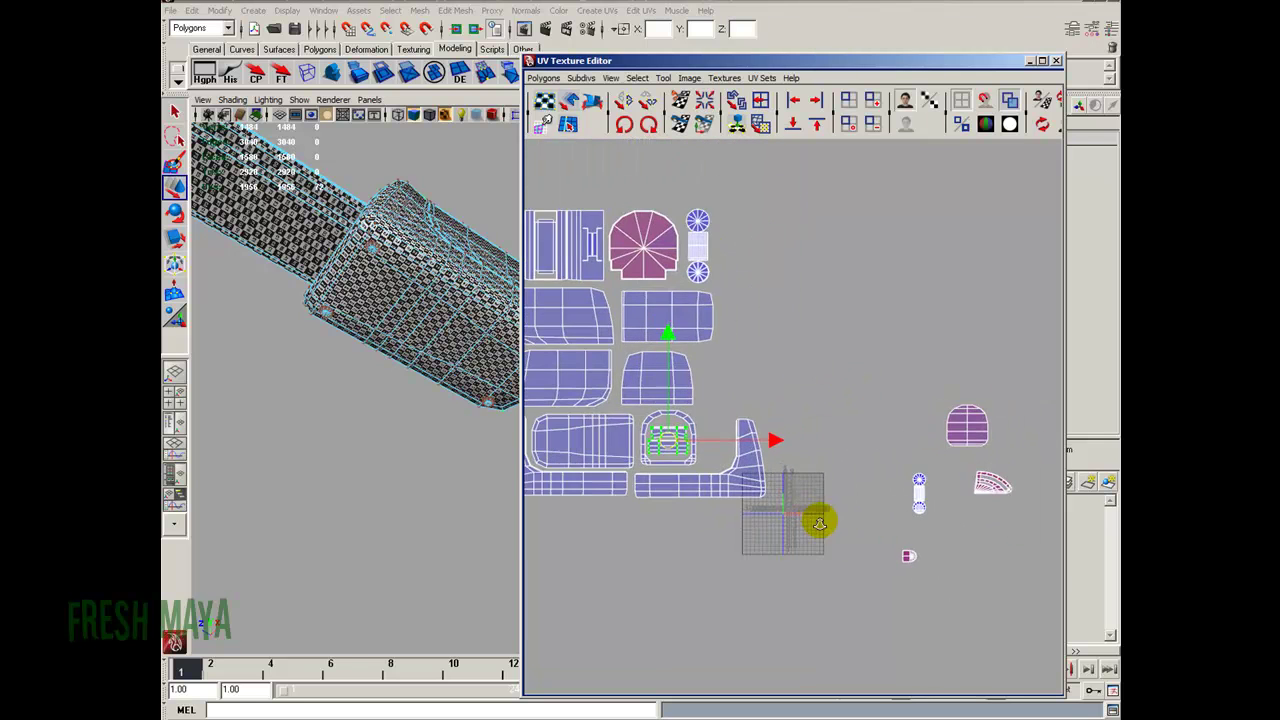
pyautogui.keyDown('alt'); pyautogui.moveTo(810, 522); pyautogui.dragTo(871, 514, button='middle'); pyautogui.keyUp('alt')
pyautogui.keyDown('alt'); pyautogui.moveTo(871, 514); pyautogui.dragTo(812, 460, button='right'); pyautogui.keyUp('alt')
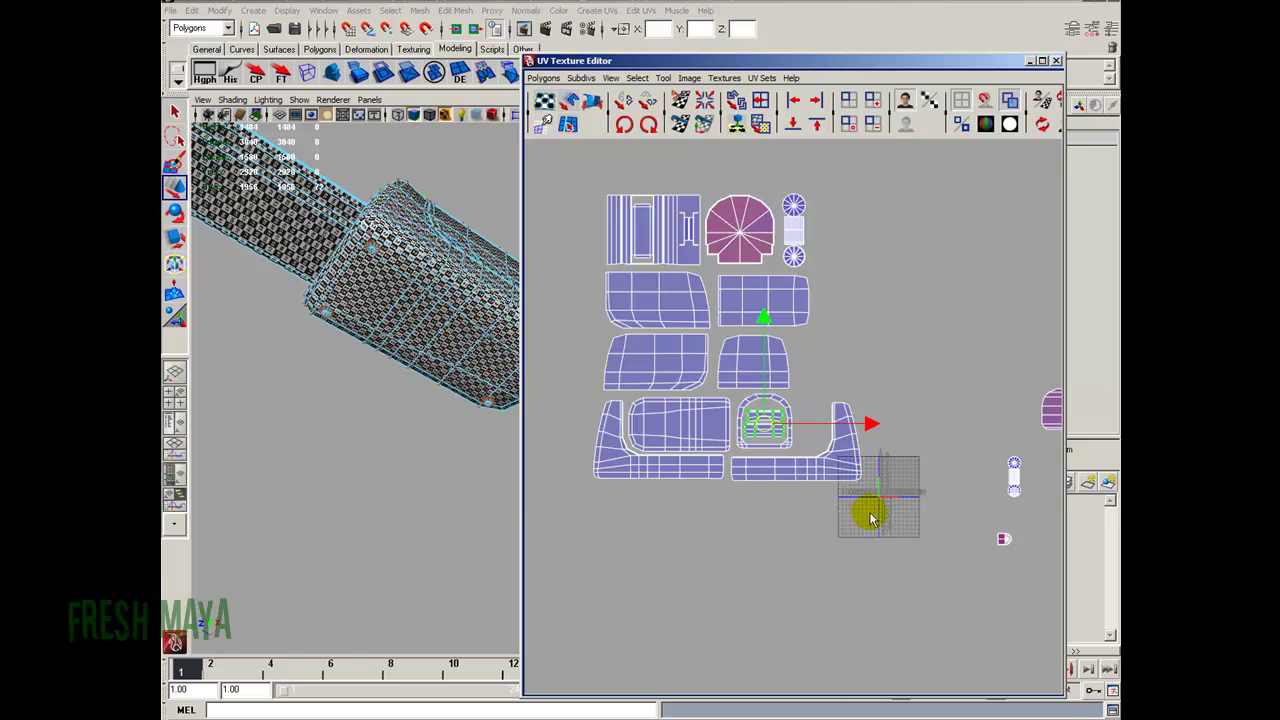
# Move the solid arched shell from the unplaced group into the notch of the second L-shaped shell.
pyautogui.keyDown('alt'); pyautogui.moveTo(862, 528); pyautogui.dragTo(643, 497, button='middle'); pyautogui.keyUp('alt')
pyautogui.keyDown('alt'); pyautogui.moveTo(643, 497); pyautogui.dragTo(793, 475, button='right'); pyautogui.keyUp('alt')
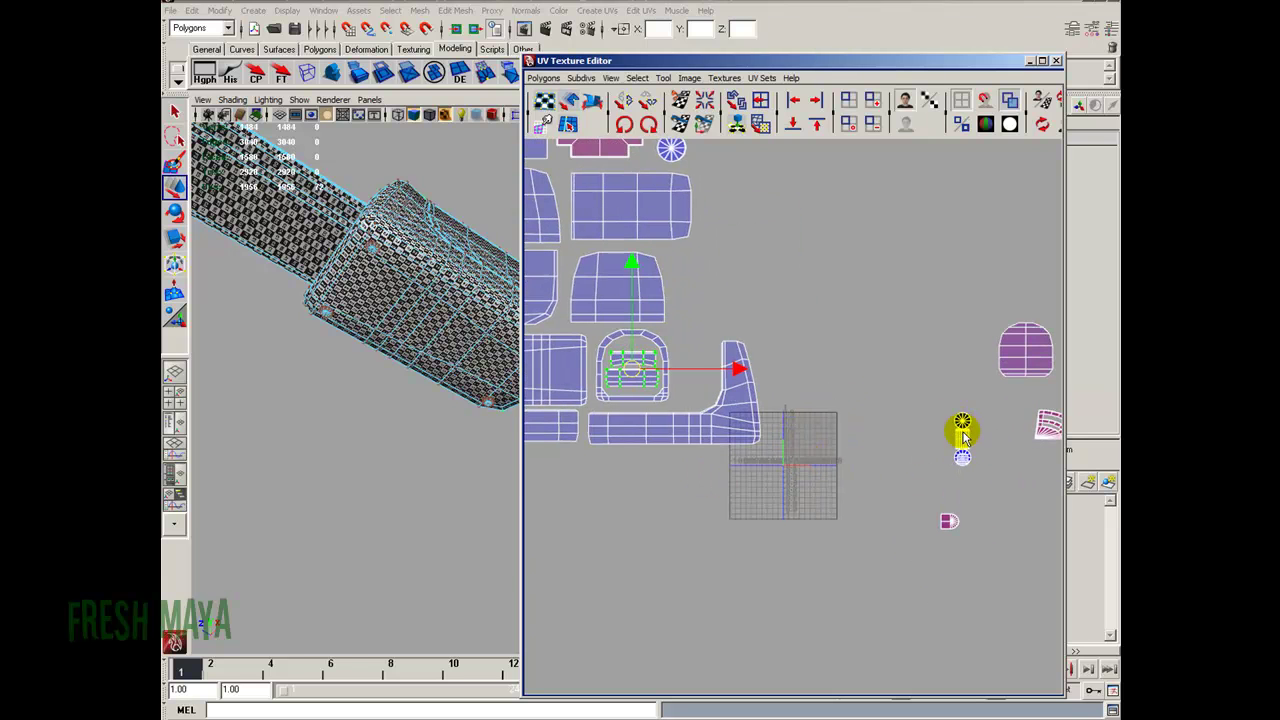
pyautogui.keyDown('alt'); pyautogui.moveTo(962, 428); pyautogui.dragTo(885, 458, button='middle'); pyautogui.keyUp('alt')
pyautogui.moveTo(740, 466)
pyautogui.keyDown('alt'); pyautogui.mouseDown(button='middle')
pyautogui.moveTo(723, 460)
pyautogui.moveTo(738, 480)
pyautogui.moveTo(757, 469)
pyautogui.mouseUp(button='middle'); pyautogui.keyUp('alt')
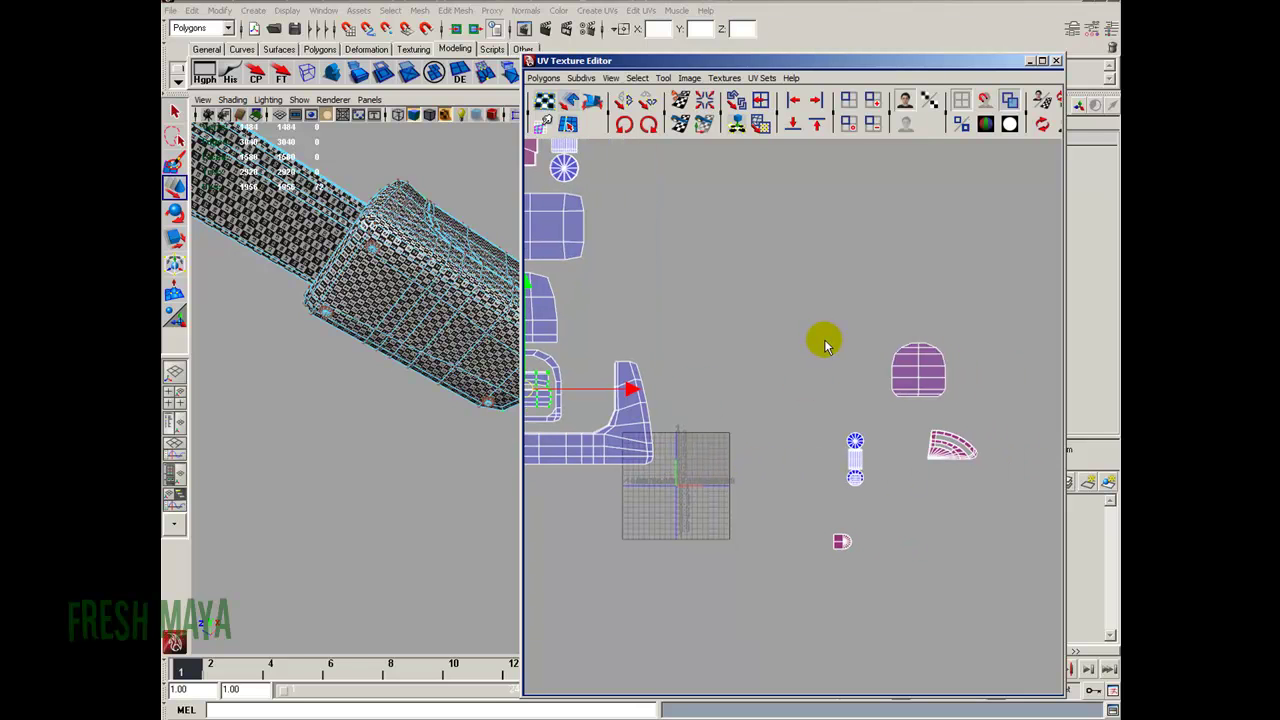
pyautogui.moveTo(834, 300); pyautogui.dragTo(962, 407)
pyautogui.keyDown('alt'); pyautogui.moveTo(800, 413); pyautogui.dragTo(946, 438, button='middle'); pyautogui.keyUp('alt')
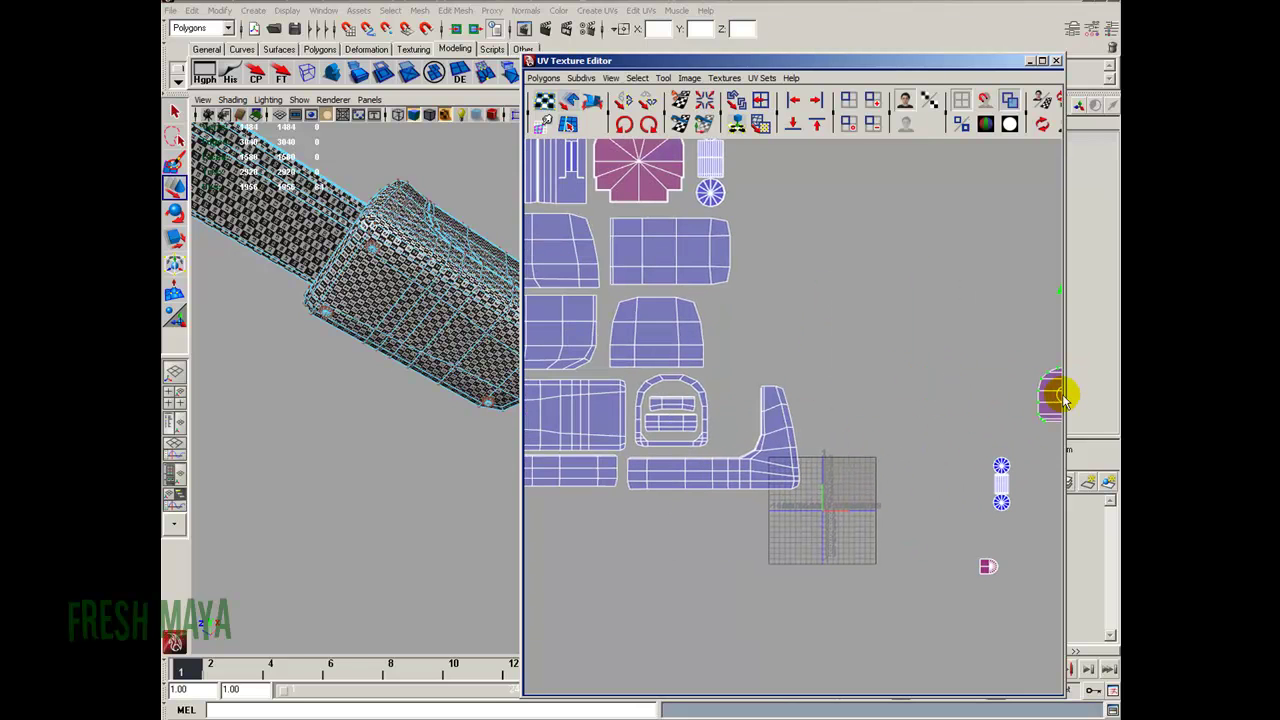
pyautogui.keyDown('alt'); pyautogui.moveTo(1064, 393); pyautogui.dragTo(935, 406, button='middle'); pyautogui.keyUp('alt')
pyautogui.moveTo(996, 400); pyautogui.dragTo(672, 406)
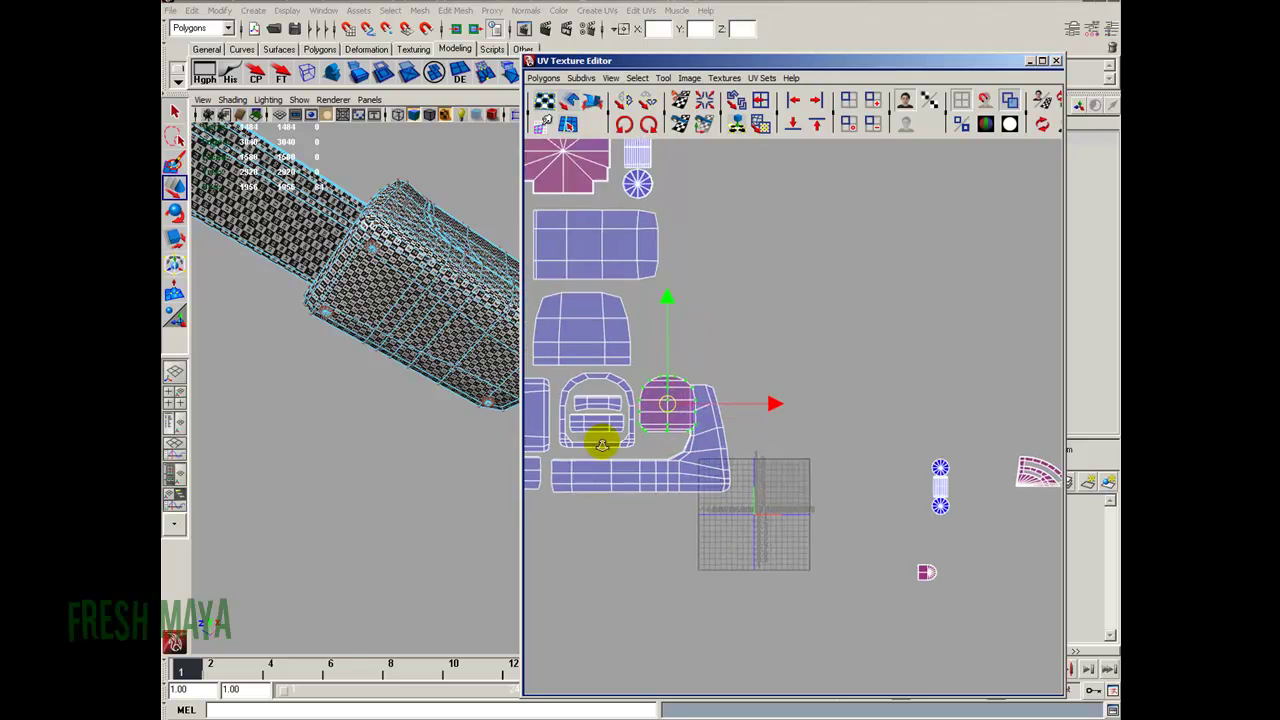
# Move the solid arched shell up into the free space above the second L-shaped shell.
pyautogui.keyDown('alt'); pyautogui.moveTo(566, 440); pyautogui.dragTo(716, 457, button='right'); pyautogui.keyUp('alt')
pyautogui.keyDown('alt'); pyautogui.moveTo(716, 457); pyautogui.dragTo(999, 463, button='middle'); pyautogui.keyUp('alt')
pyautogui.keyDown('alt'); pyautogui.moveTo(816, 432); pyautogui.dragTo(842, 433, button='right'); pyautogui.keyUp('alt')
pyautogui.moveTo(900, 400); pyautogui.dragTo(938, 272)
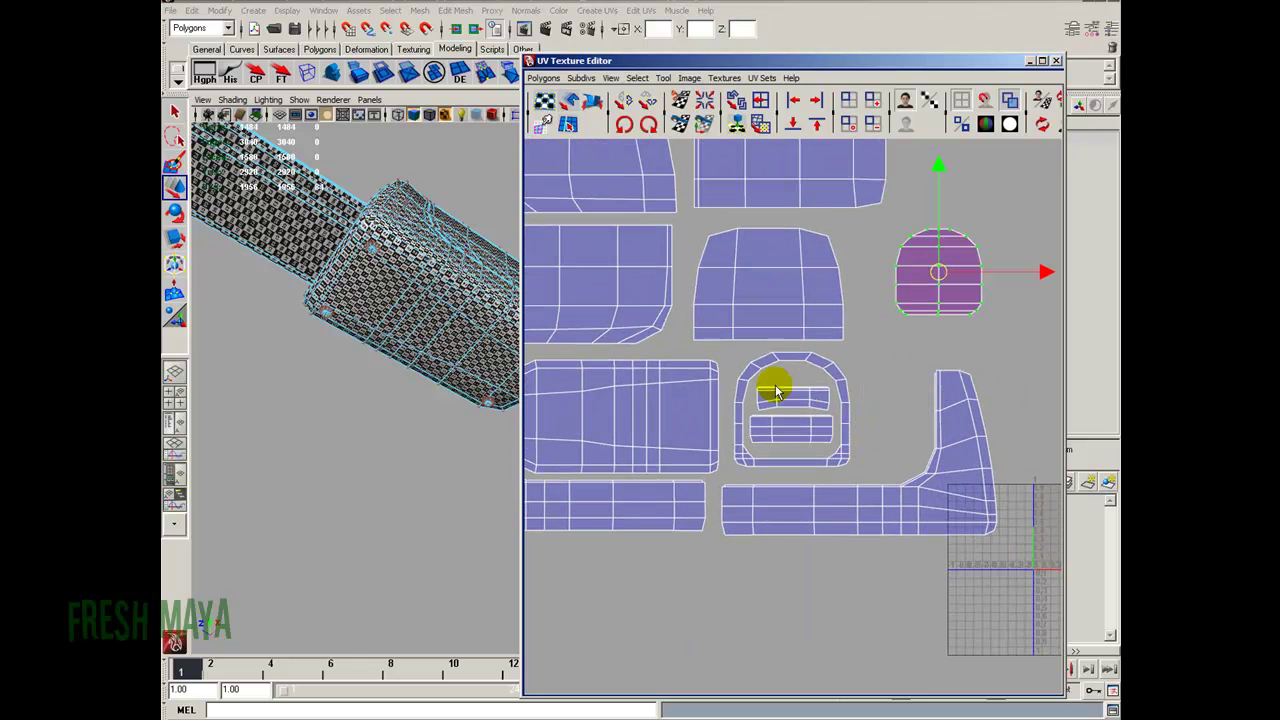
# Rotate the two strip shells 90 degrees clockwise, enlarge them slightly, and fit them between the hollow arch and L-shaped shell.
pyautogui.click(800, 430)
pyautogui.moveTo(799, 410); pyautogui.dragTo(829, 413, button='right')
pyautogui.click(650, 124)
pyautogui.click(650, 124)
pyautogui.moveTo(804, 415); pyautogui.dragTo(896, 416)
pyautogui.press('r')
pyautogui.press('w')
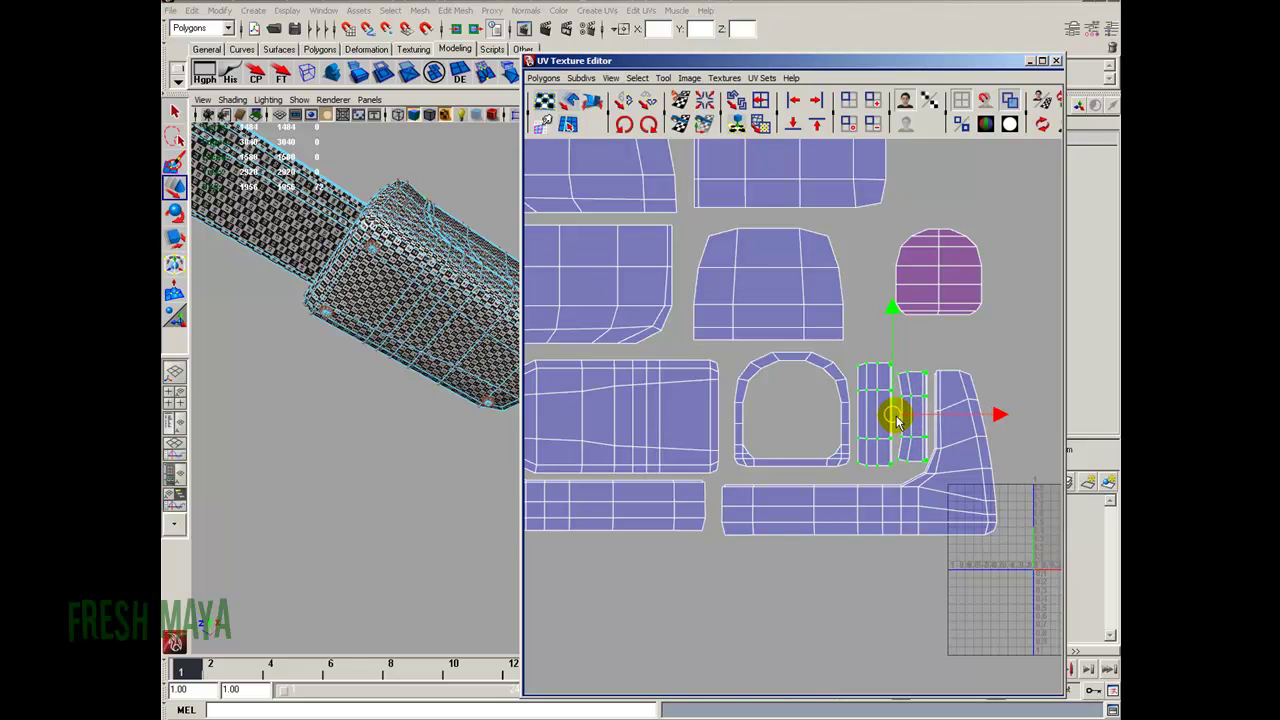
# Nest the solid arched shell inside the hollow arch shell and deselect it.
pyautogui.click(962, 297)
pyautogui.moveTo(938, 270); pyautogui.dragTo(794, 401)
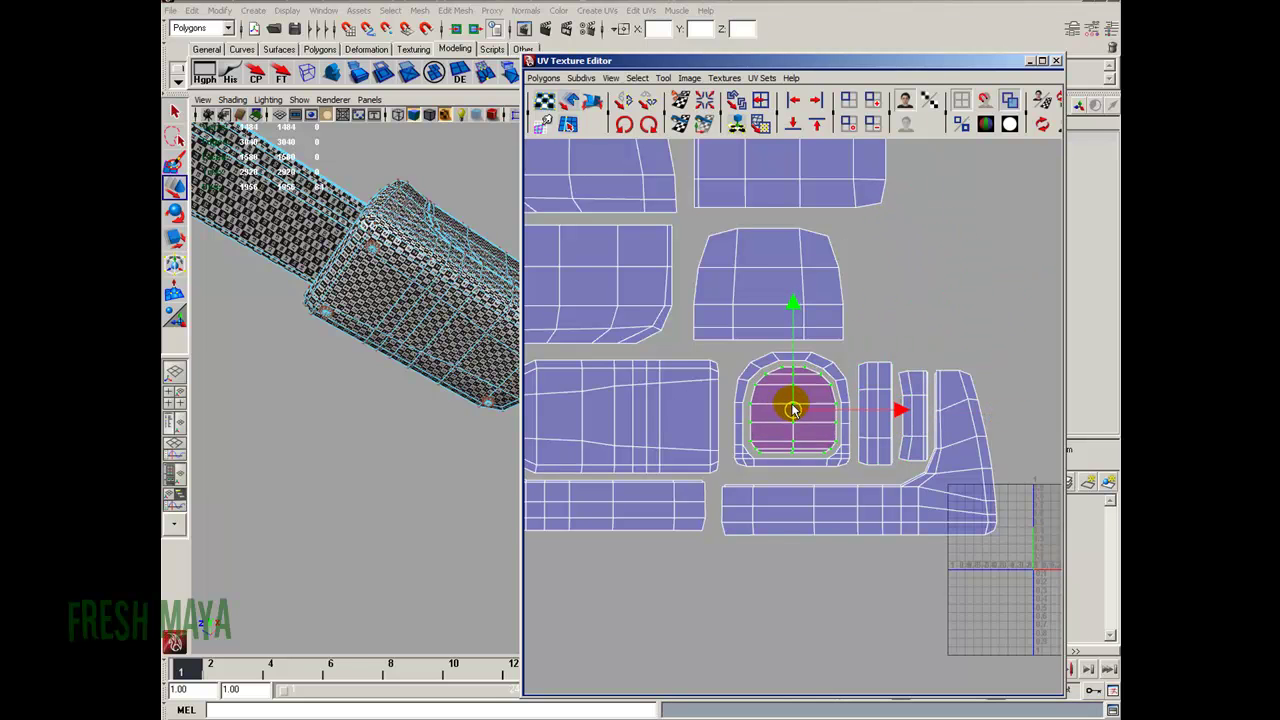
pyautogui.keyDown('alt'); pyautogui.moveTo(932, 378); pyautogui.dragTo(737, 377, button='right'); pyautogui.keyUp('alt')
pyautogui.scroll(-2, 737, 377)
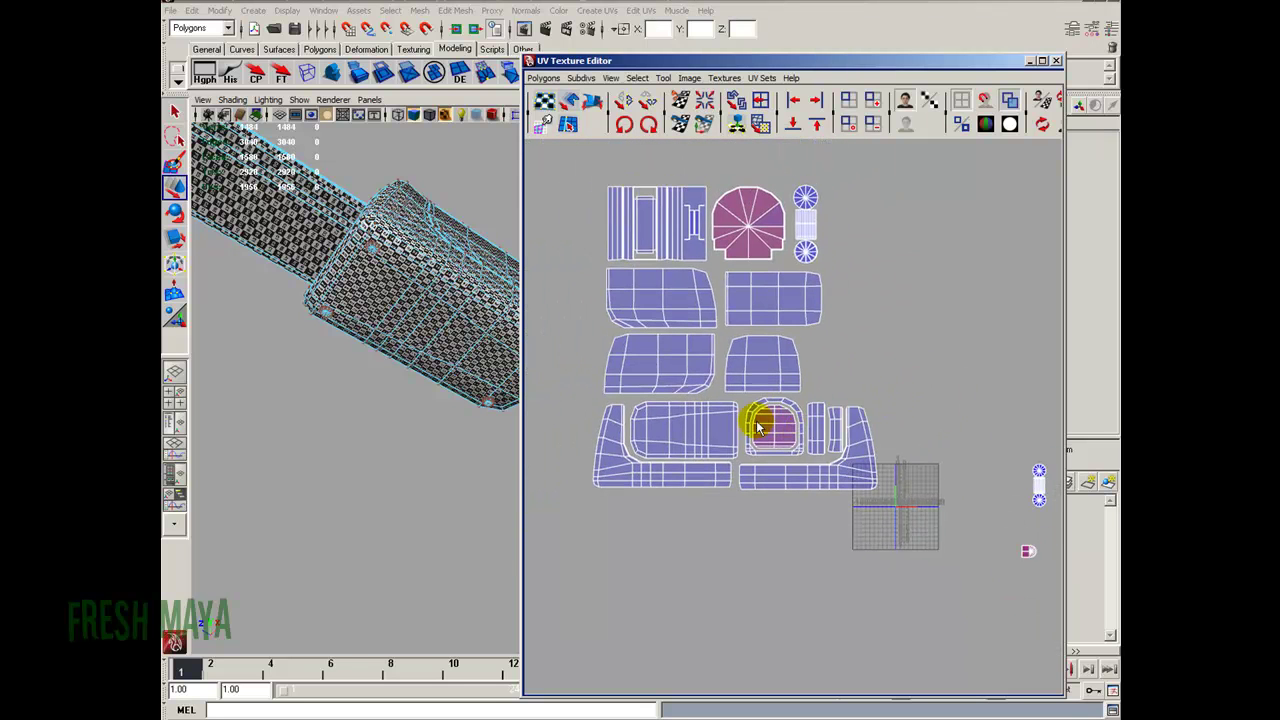
# Examine the spacing of the nested arched, strip and L-shaped shells and the overall UV layout.
pyautogui.scroll(5, 777, 420)
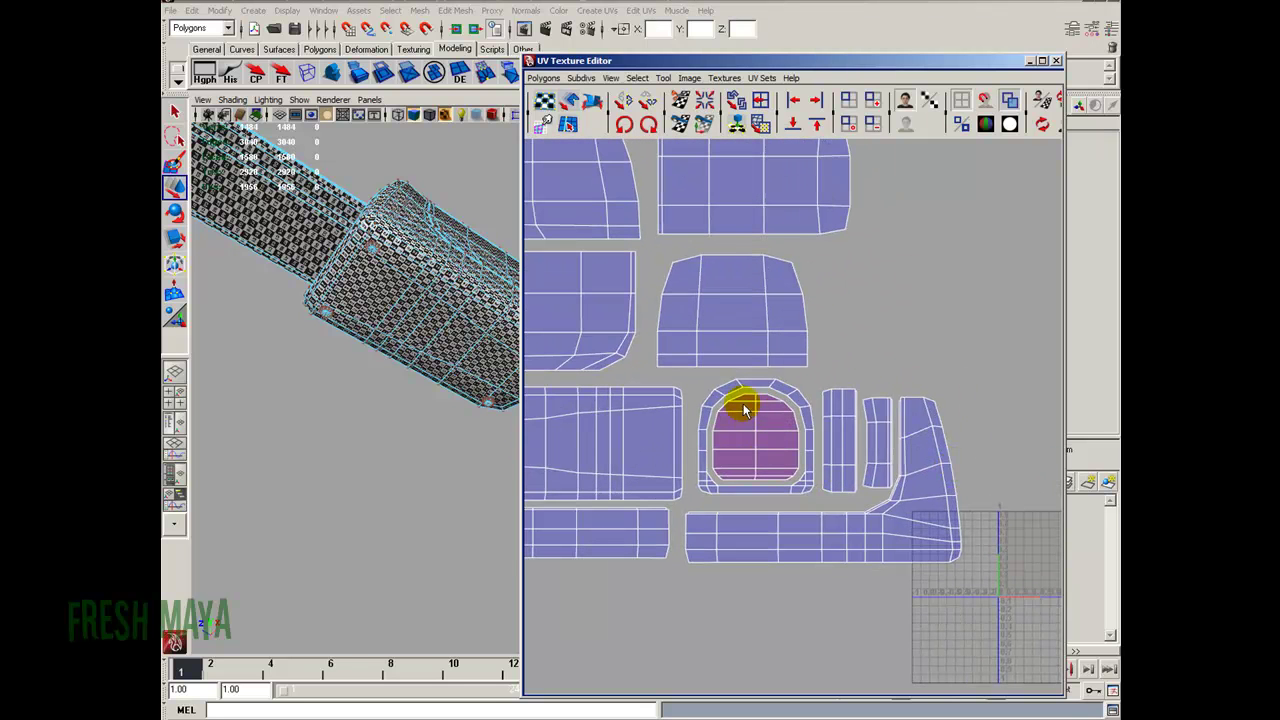
pyautogui.scroll(-4, 727, 436)
pyautogui.scroll(2, 903, 473)
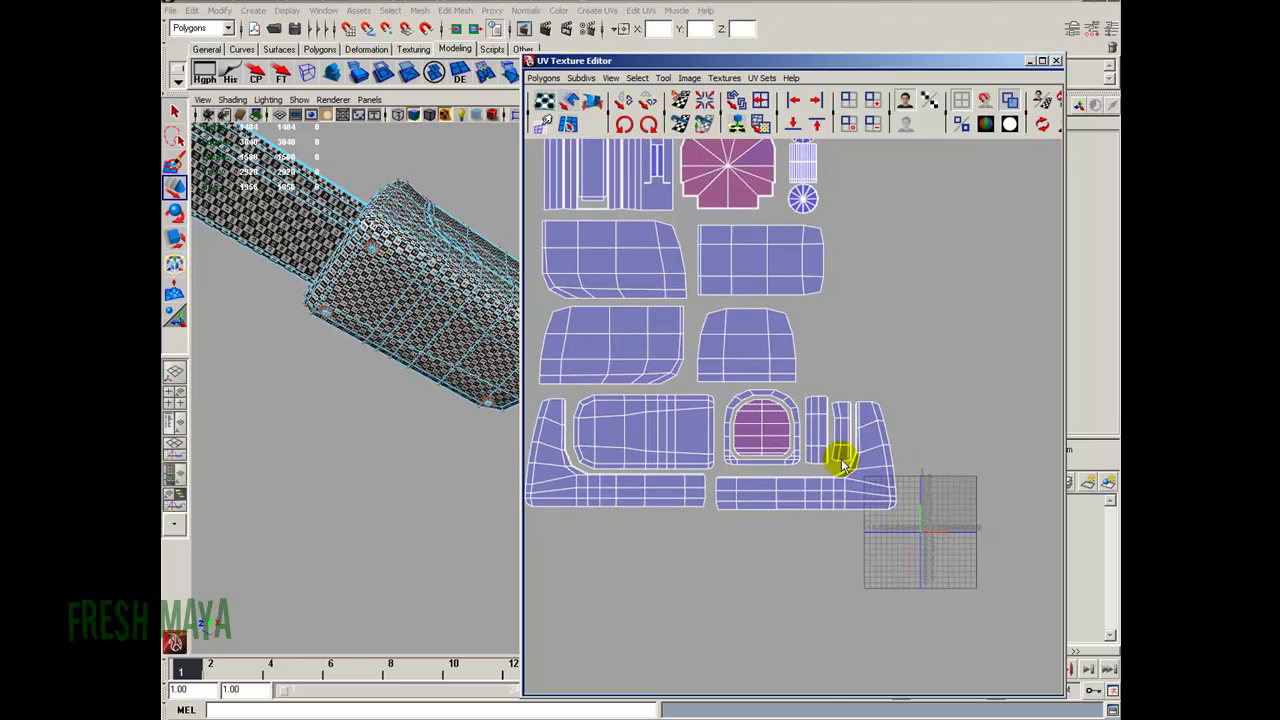
pyautogui.keyDown('alt'); pyautogui.moveTo(962, 481); pyautogui.dragTo(926, 465, button='right'); pyautogui.keyUp('alt')
pyautogui.keyDown('alt'); pyautogui.moveTo(926, 465); pyautogui.dragTo(874, 511, button='middle'); pyautogui.keyUp('alt')
pyautogui.keyDown('alt'); pyautogui.moveTo(874, 511); pyautogui.dragTo(755, 487, button='right'); pyautogui.keyUp('alt')
pyautogui.scroll(-1, 753, 486)
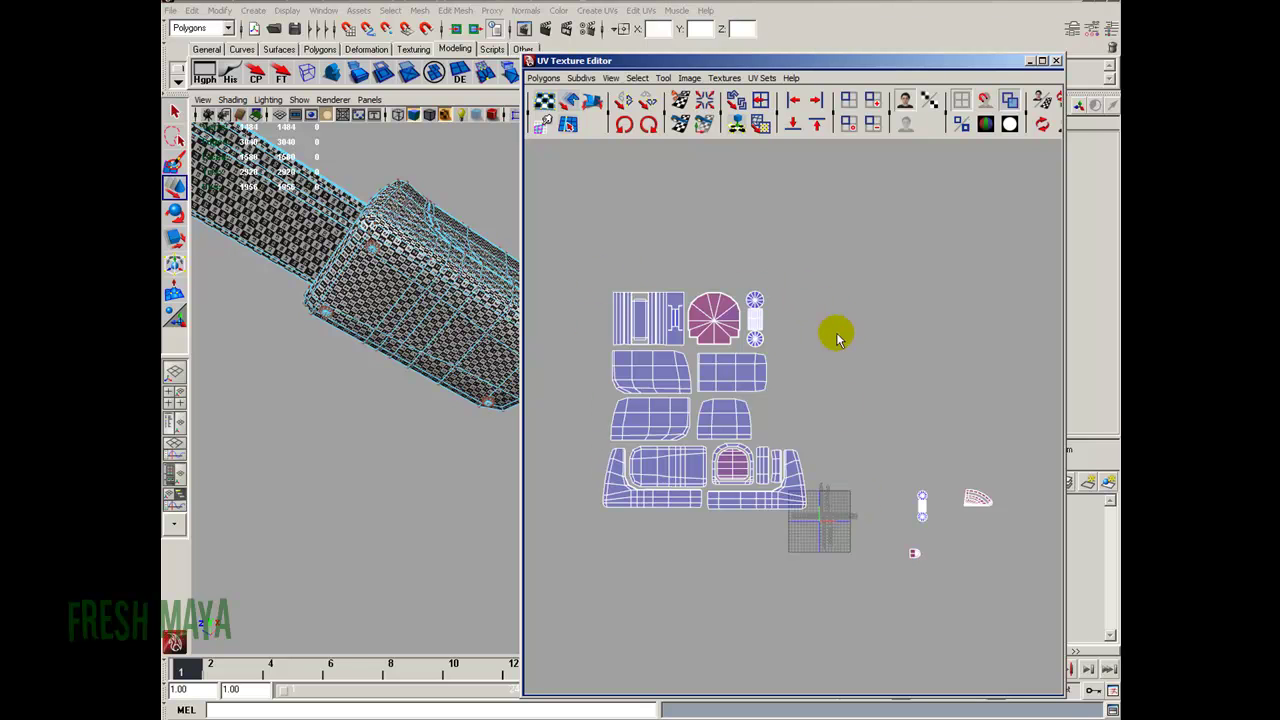
# Examine the UV layout around the nested arched shell and the checker texture on the model's arched end cap.
pyautogui.keyDown('alt'); pyautogui.moveTo(700, 398); pyautogui.dragTo(845, 449, button='right'); pyautogui.keyUp('alt')
pyautogui.keyDown('alt'); pyautogui.moveTo(843, 448); pyautogui.dragTo(782, 427, button='middle'); pyautogui.keyUp('alt')
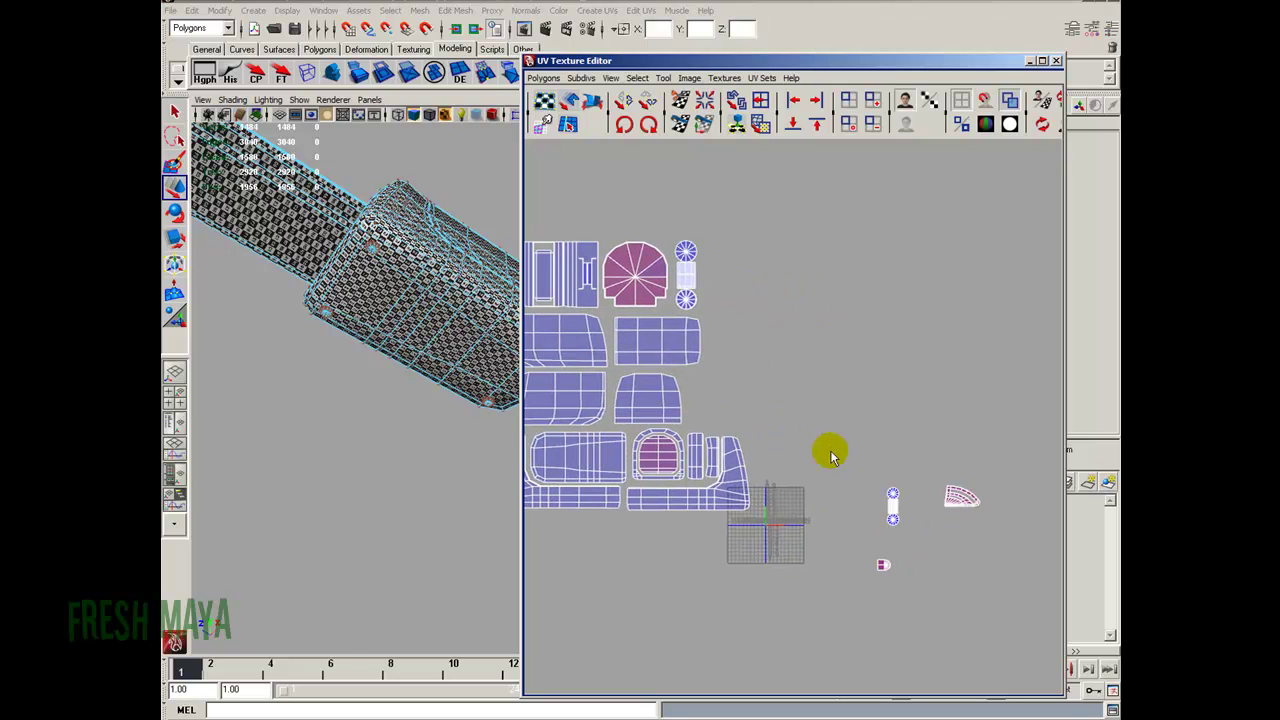
pyautogui.keyDown('alt'); pyautogui.moveTo(810, 477); pyautogui.dragTo(823, 483, button='middle'); pyautogui.keyUp('alt')
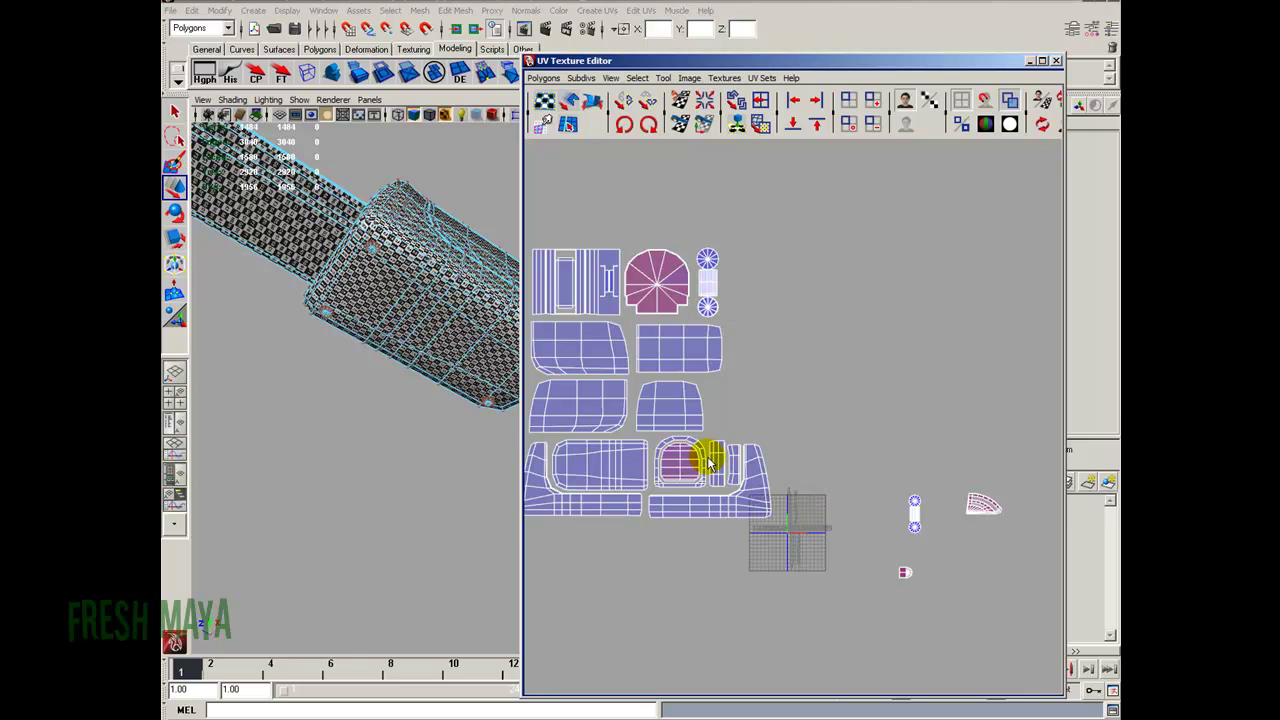
pyautogui.keyDown('alt'); pyautogui.moveTo(620, 477); pyautogui.dragTo(672, 484, button='right'); pyautogui.keyUp('alt')
pyautogui.keyDown('alt'); pyautogui.moveTo(672, 485); pyautogui.dragTo(739, 475, button='middle'); pyautogui.keyUp('alt')
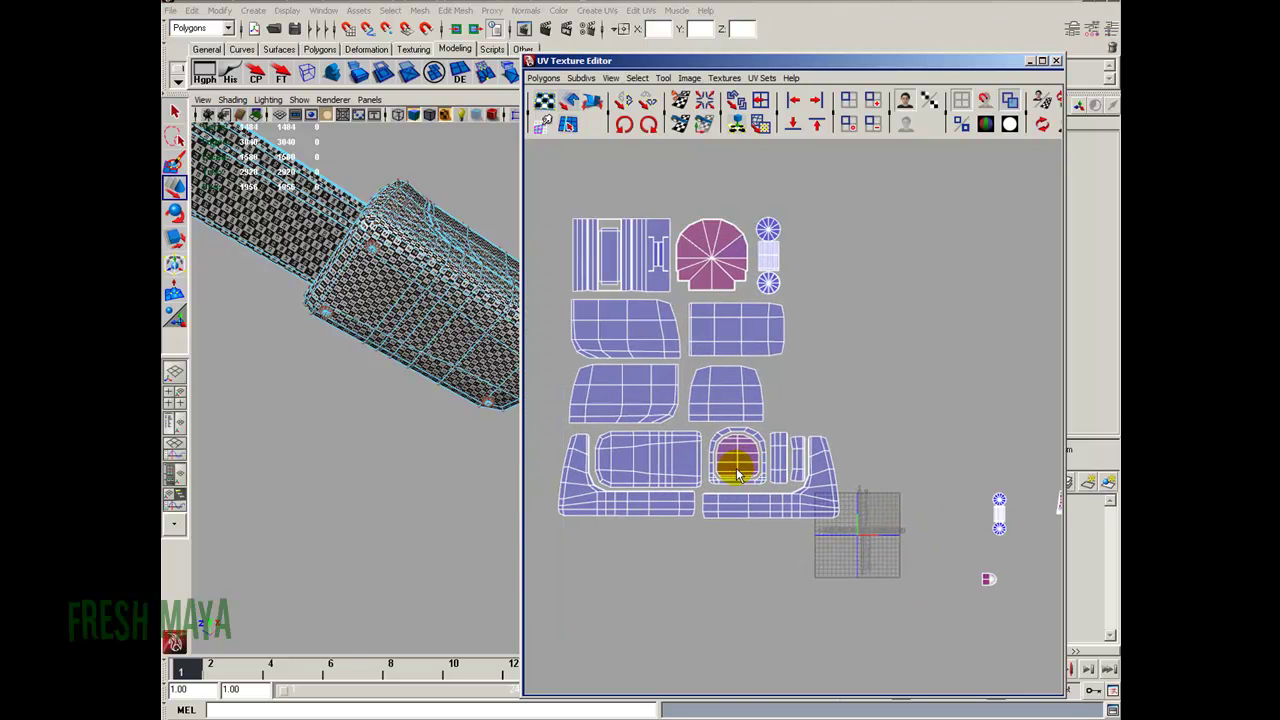
pyautogui.keyDown('alt'); pyautogui.moveTo(489, 378); pyautogui.dragTo(360, 371); pyautogui.keyUp('alt')
pyautogui.keyDown('alt'); pyautogui.moveTo(360, 371); pyautogui.dragTo(554, 428, button='right'); pyautogui.keyUp('alt')
pyautogui.scroll(-1, 689, 474)
pyautogui.keyDown('alt'); pyautogui.moveTo(351, 414); pyautogui.dragTo(334, 417, button='right'); pyautogui.keyUp('alt')
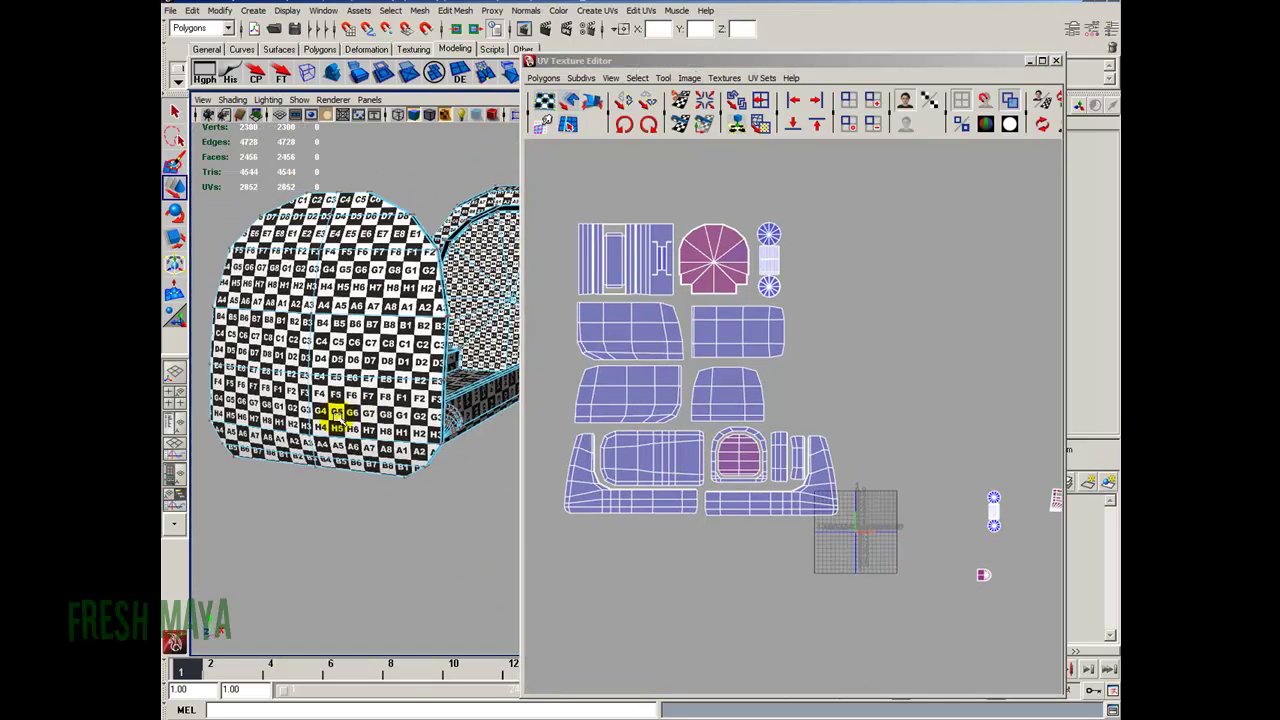
pyautogui.keyDown('alt'); pyautogui.moveTo(334, 417); pyautogui.dragTo(522, 447, button='middle'); pyautogui.keyUp('alt')
pyautogui.keyDown('alt'); pyautogui.moveTo(369, 457); pyautogui.dragTo(452, 421, button='right'); pyautogui.keyUp('alt')
pyautogui.keyDown('alt'); pyautogui.moveTo(452, 421); pyautogui.dragTo(354, 478, button='middle'); pyautogui.keyUp('alt')
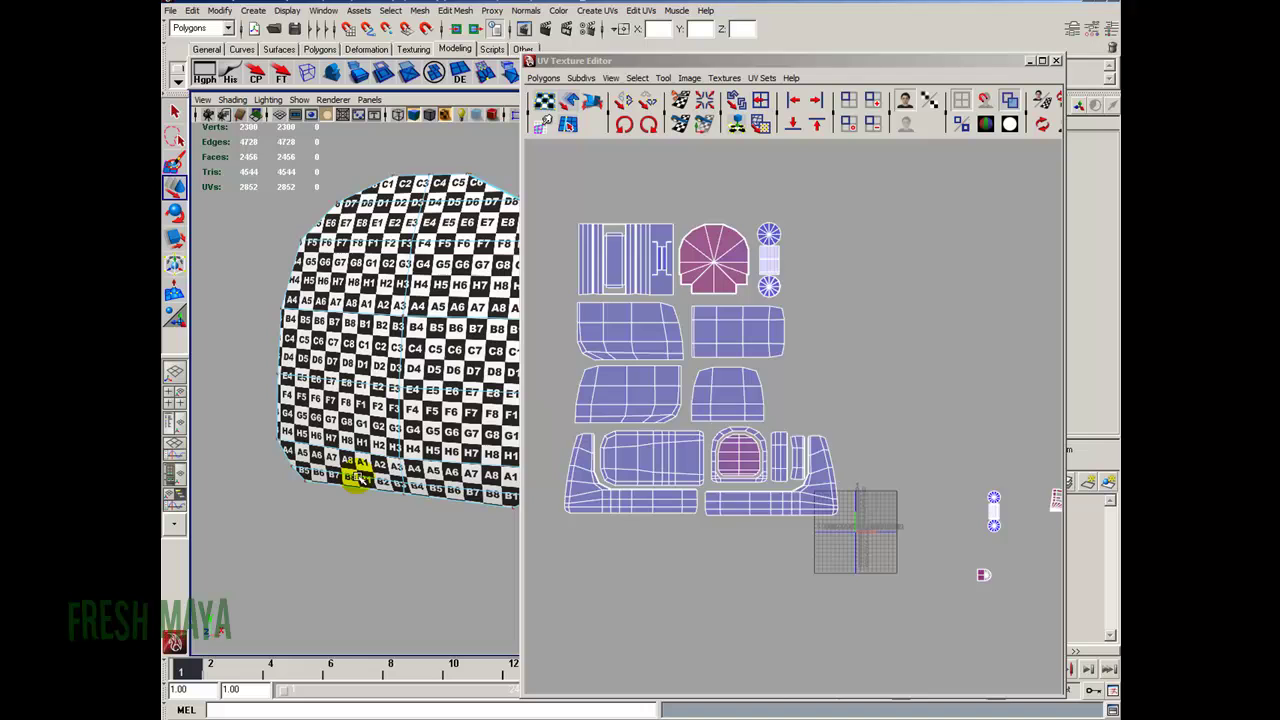
# Move the whole solid arched shell out of the hollow arch shell into the free space beside the layout.
pyautogui.click(744, 458)
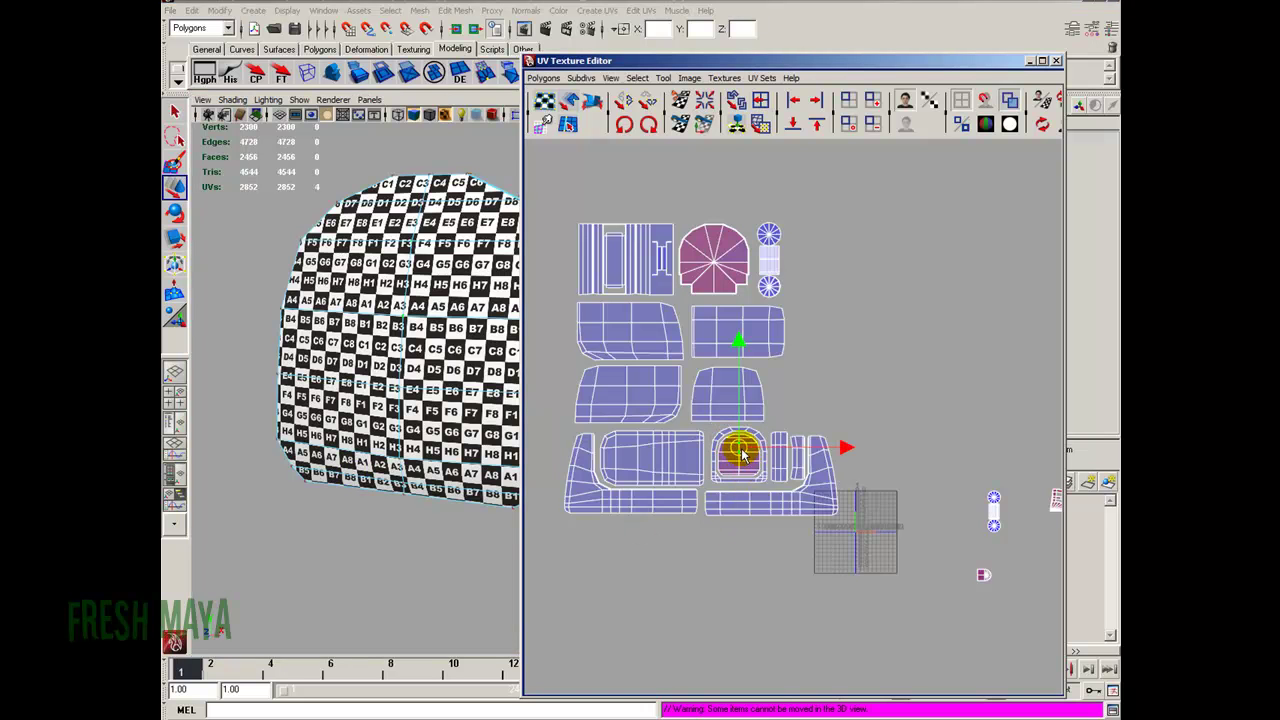
pyautogui.keyDown('ctrl'); pyautogui.moveTo(742, 453); pyautogui.dragTo(769, 434, button='right'); pyautogui.keyUp('ctrl')
pyautogui.moveTo(739, 458); pyautogui.dragTo(888, 378)
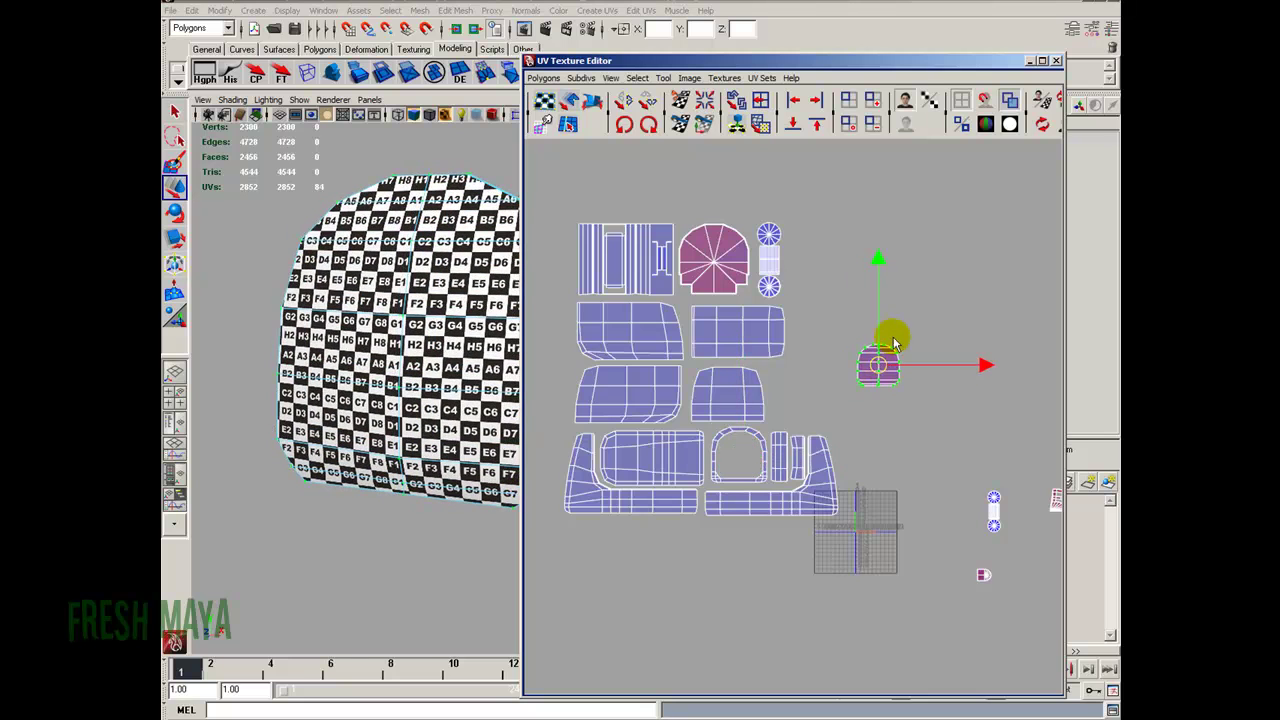
pyautogui.click(889, 350)
pyautogui.keyDown('alt'); pyautogui.moveTo(440, 385); pyautogui.dragTo(390, 404); pyautogui.keyUp('alt')
pyautogui.moveTo(442, 438)
pyautogui.keyDown('alt'); pyautogui.mouseDown()
pyautogui.moveTo(230, 457)
pyautogui.moveTo(366, 449)
pyautogui.moveTo(428, 430)
pyautogui.mouseUp(); pyautogui.keyUp('alt')
pyautogui.keyDown('alt'); pyautogui.moveTo(942, 376); pyautogui.dragTo(922, 399, button='right'); pyautogui.keyUp('alt')
pyautogui.keyDown('alt'); pyautogui.moveTo(922, 399); pyautogui.dragTo(873, 371, button='middle'); pyautogui.keyUp('alt')
pyautogui.scroll(2, 860, 457)
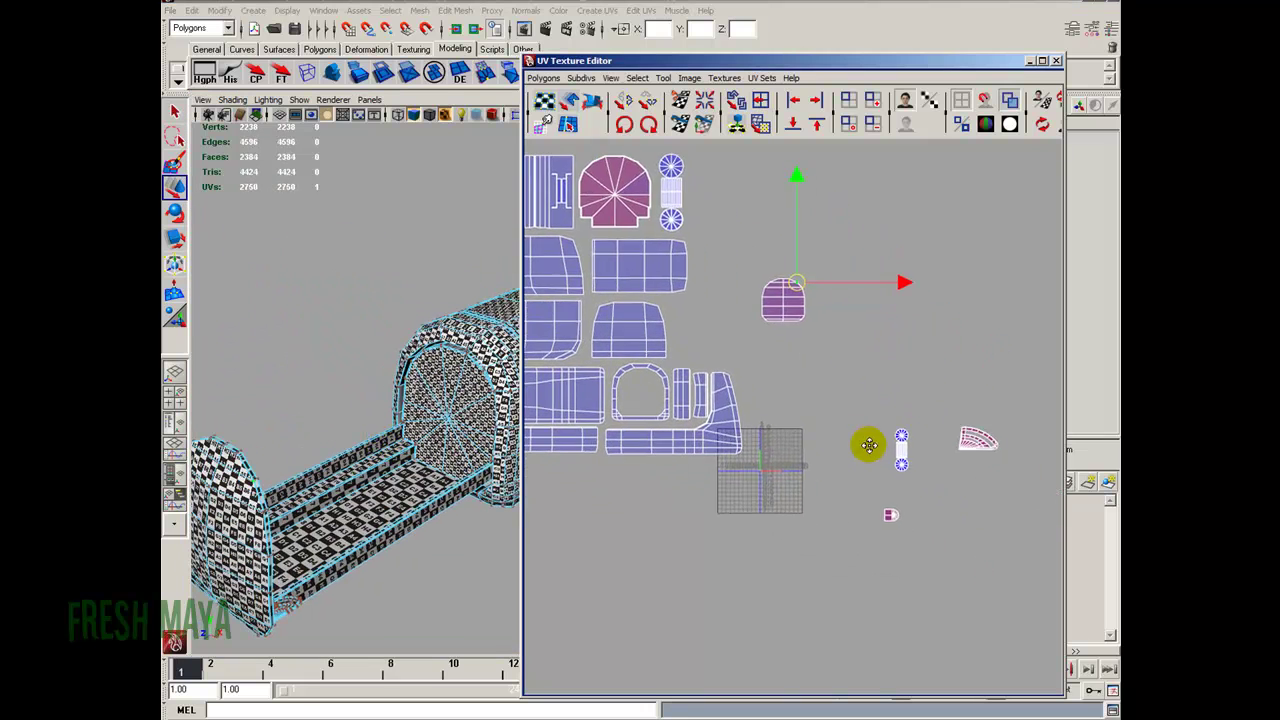
# Enlarge the solid arched shell and place it level with the upper row, beside the disc-and-cylinder column.
pyautogui.scroll(-1, 800, 355)
pyautogui.moveTo(802, 334); pyautogui.dragTo(817, 363)
pyautogui.keyDown('ctrl'); pyautogui.moveTo(823, 346); pyautogui.dragTo(848, 338, button='right'); pyautogui.keyUp('ctrl')
pyautogui.moveTo(831, 378)
pyautogui.mouseDown()
pyautogui.moveTo(858, 432)
pyautogui.moveTo(831, 375)
pyautogui.mouseUp()
pyautogui.keyDown('alt'); pyautogui.moveTo(753, 414); pyautogui.dragTo(827, 416, button='middle'); pyautogui.keyUp('alt')
pyautogui.moveTo(910, 383); pyautogui.dragTo(895, 307)
pyautogui.press('r')
pyautogui.press('w')
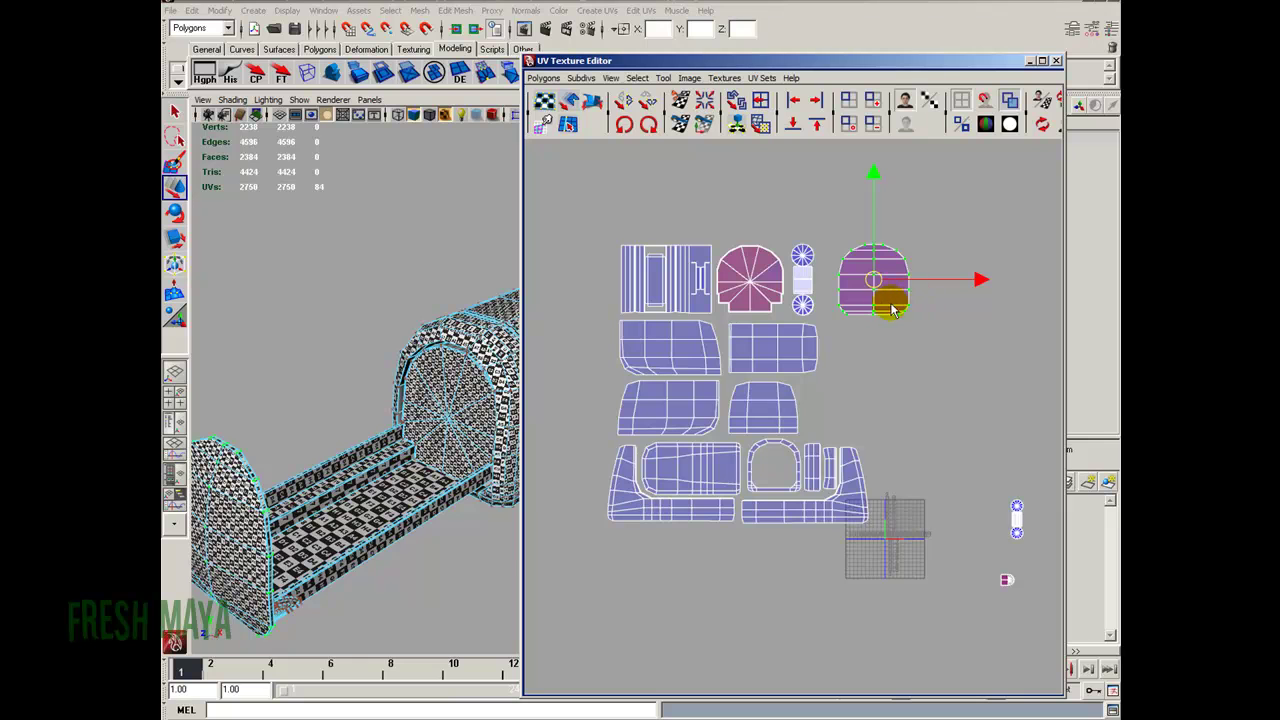
# Bring the distant quarter-circle shell and the small D-shaped shell in below the enlarged arched shell.
pyautogui.keyDown('alt'); pyautogui.moveTo(903, 330); pyautogui.dragTo(871, 309, button='middle'); pyautogui.keyUp('alt')
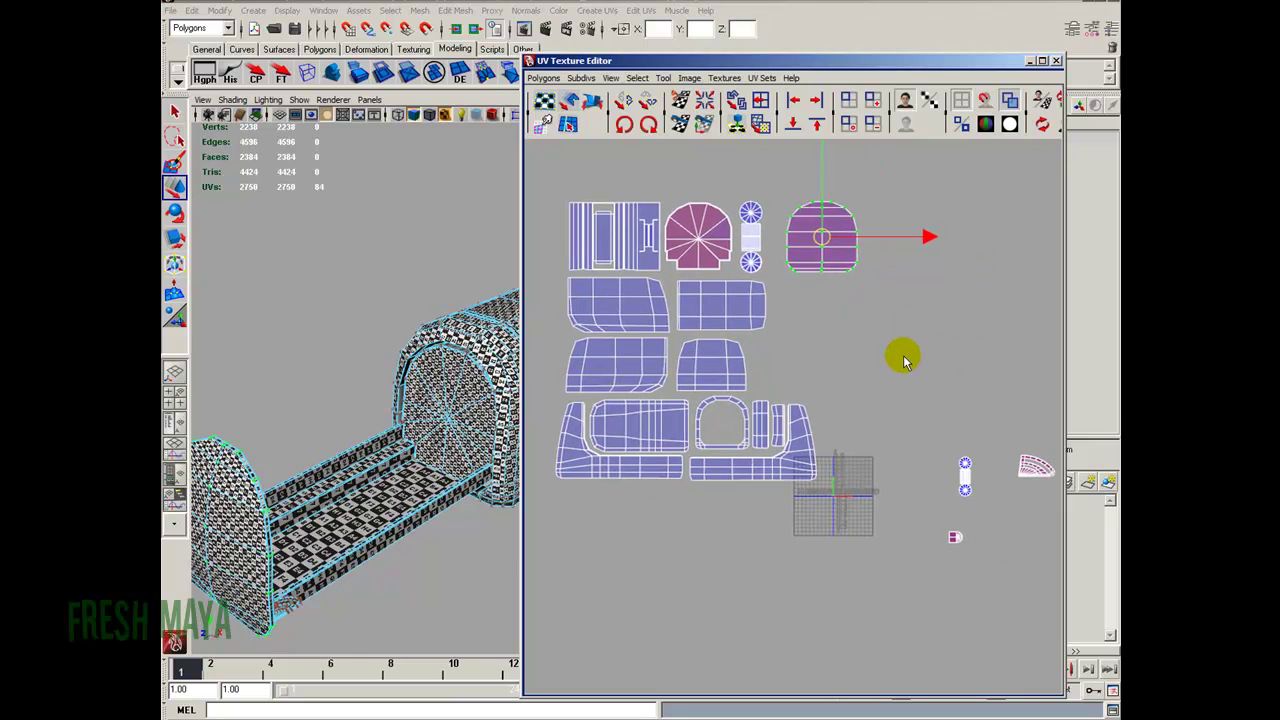
pyautogui.keyDown('alt'); pyautogui.moveTo(1047, 441); pyautogui.dragTo(989, 404, button='middle'); pyautogui.keyUp('alt')
pyautogui.moveTo(960, 400); pyautogui.dragTo(757, 257)
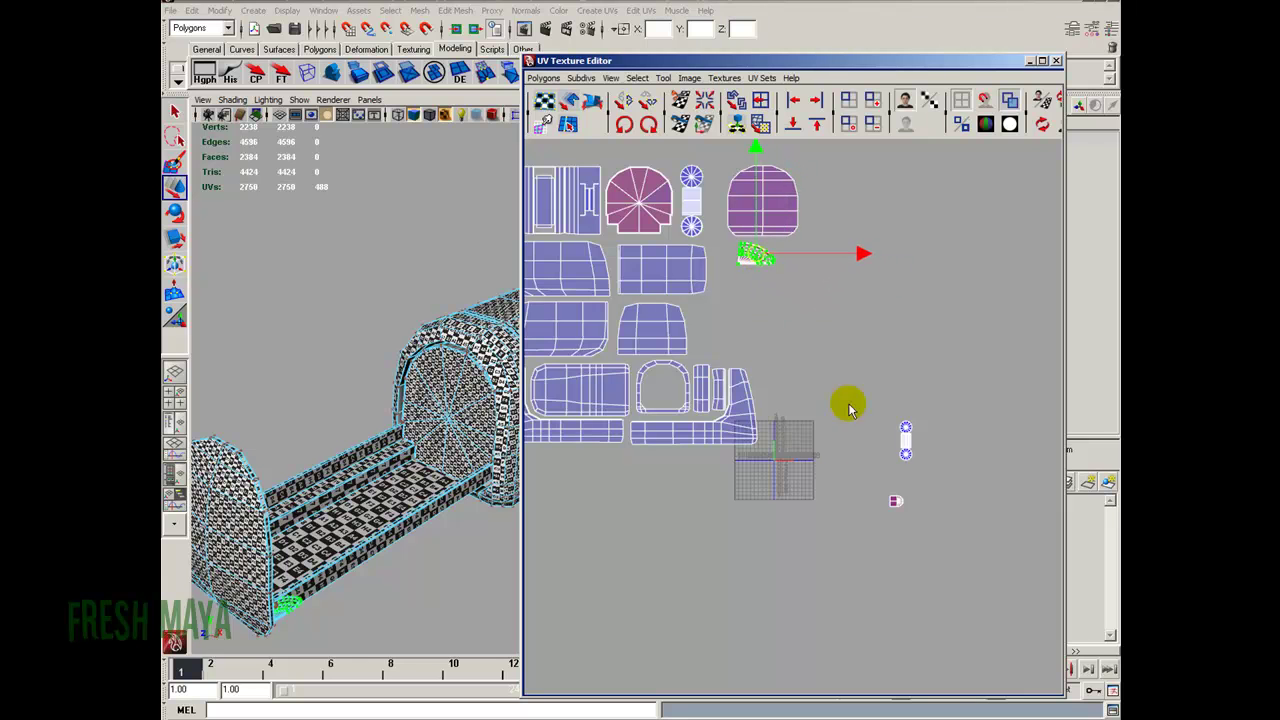
pyautogui.moveTo(908, 527); pyautogui.dragTo(787, 268)
pyautogui.keyDown('alt'); pyautogui.moveTo(787, 268); pyautogui.dragTo(833, 306, button='right'); pyautogui.keyUp('alt')
pyautogui.keyDown('alt'); pyautogui.moveTo(834, 308); pyautogui.dragTo(877, 428, button='middle'); pyautogui.keyUp('alt')
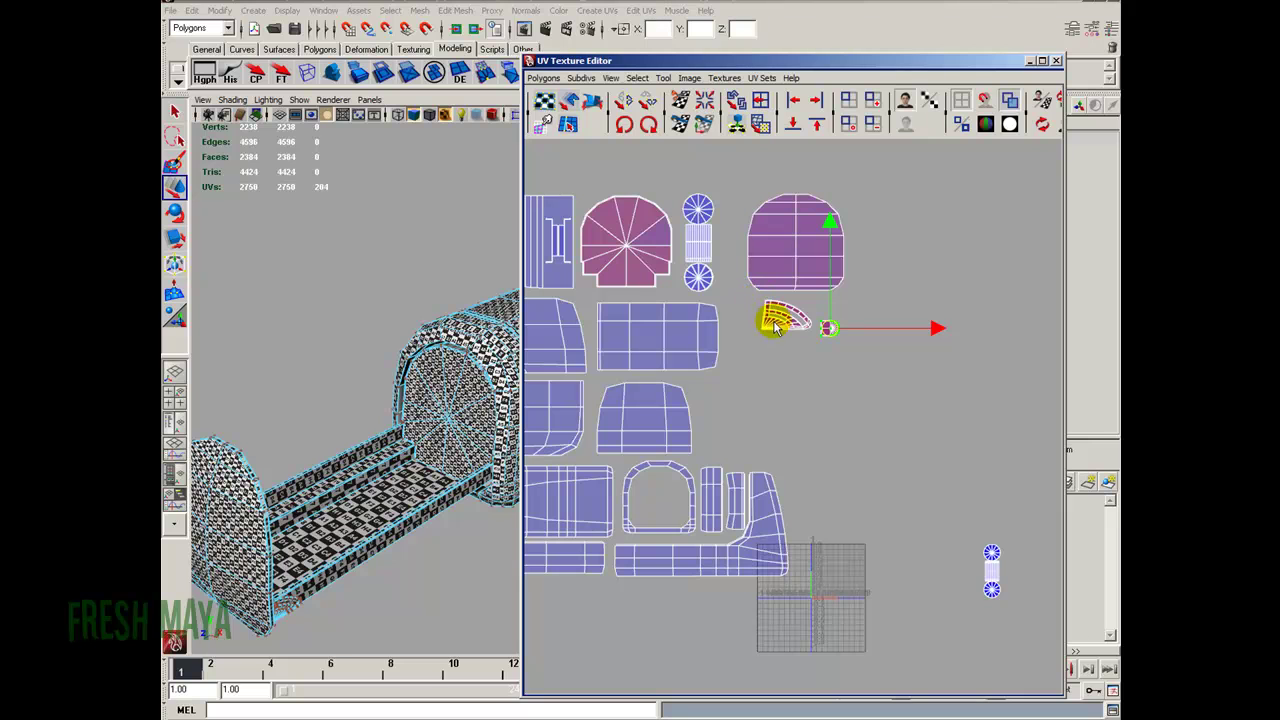
# Rotate the small D-shaped shell 180 degrees and pack it side by side with the quarter-circle shell beneath the large arched shell.
pyautogui.moveTo(811, 338); pyautogui.dragTo(777, 314)
pyautogui.hotkey('ctrl', 'z')
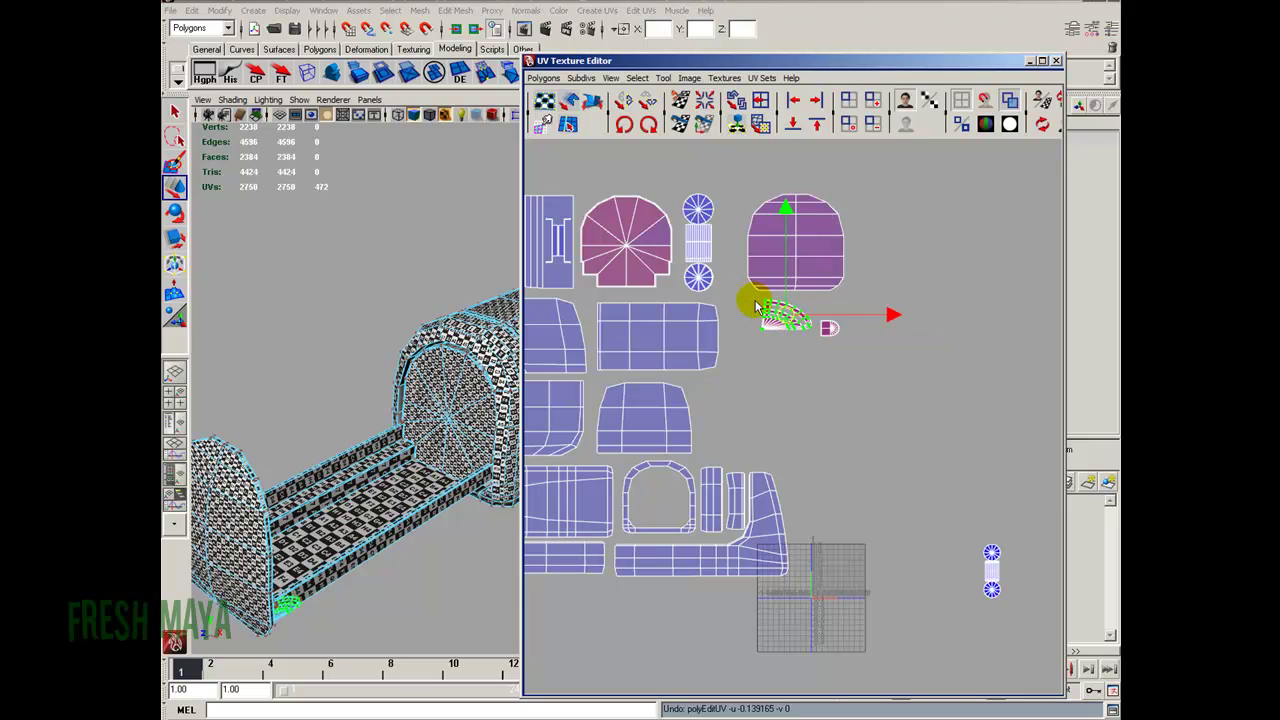
pyautogui.keyDown('ctrl'); pyautogui.moveTo(751, 312); pyautogui.dragTo(784, 291, button='right'); pyautogui.keyUp('ctrl')
pyautogui.moveTo(780, 315); pyautogui.dragTo(906, 319)
pyautogui.moveTo(818, 320); pyautogui.dragTo(872, 335)
pyautogui.press('w')
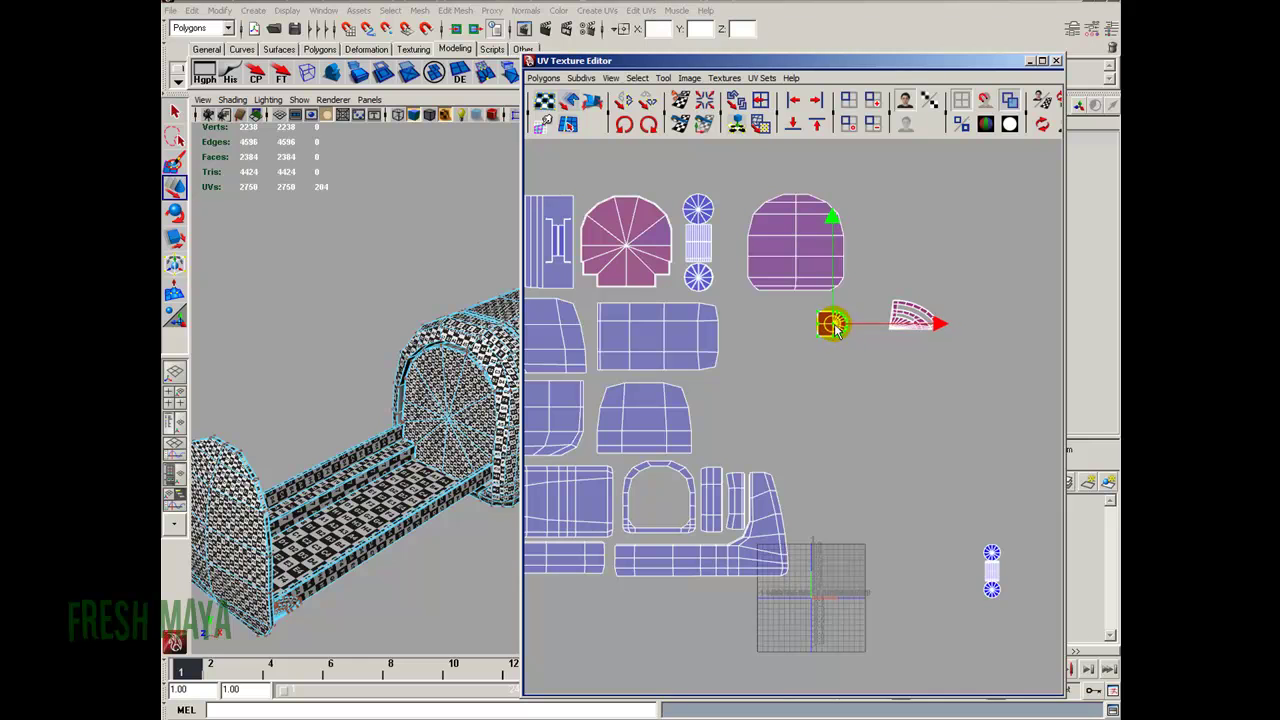
pyautogui.click(648, 125)
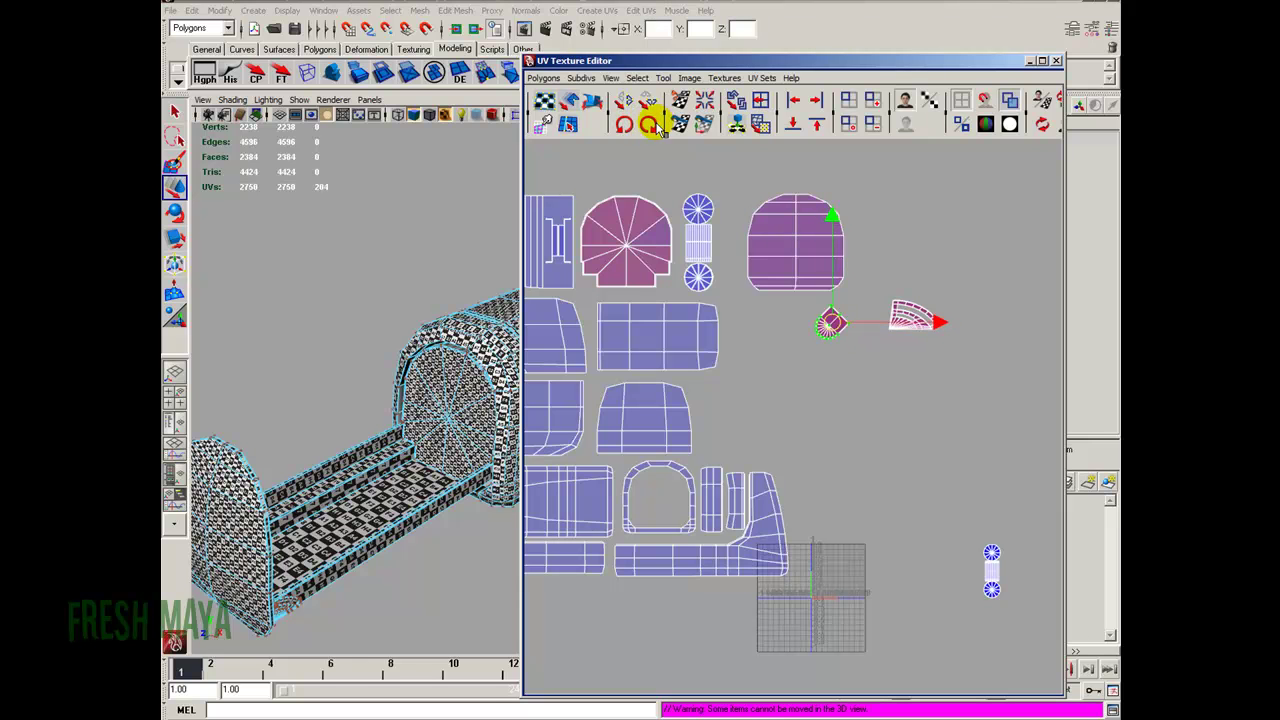
pyautogui.moveTo(845, 318)
pyautogui.mouseDown()
pyautogui.moveTo(768, 311)
pyautogui.moveTo(821, 315)
pyautogui.mouseUp()
pyautogui.click(899, 317)
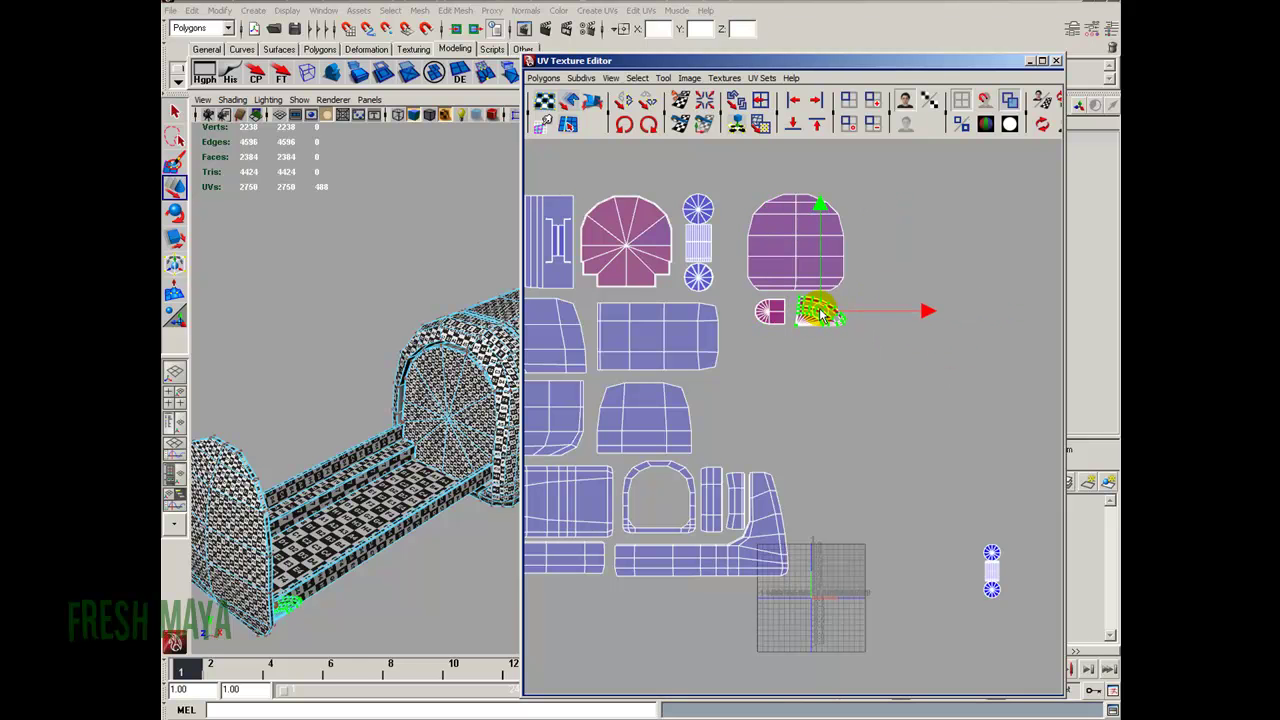
pyautogui.click(936, 414)
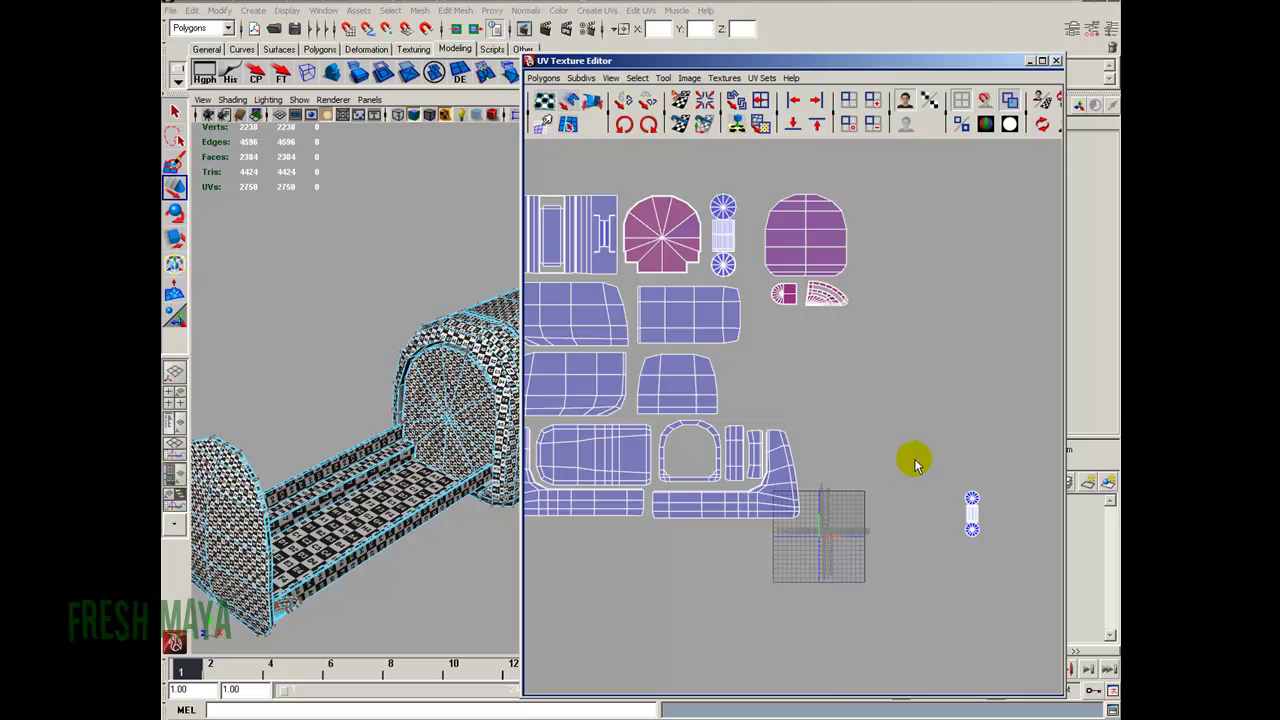
# Move the remaining outlying disc-and-cylinder shells up into the free space below the quarter-circle shell.
pyautogui.scroll(-3, 938, 497)
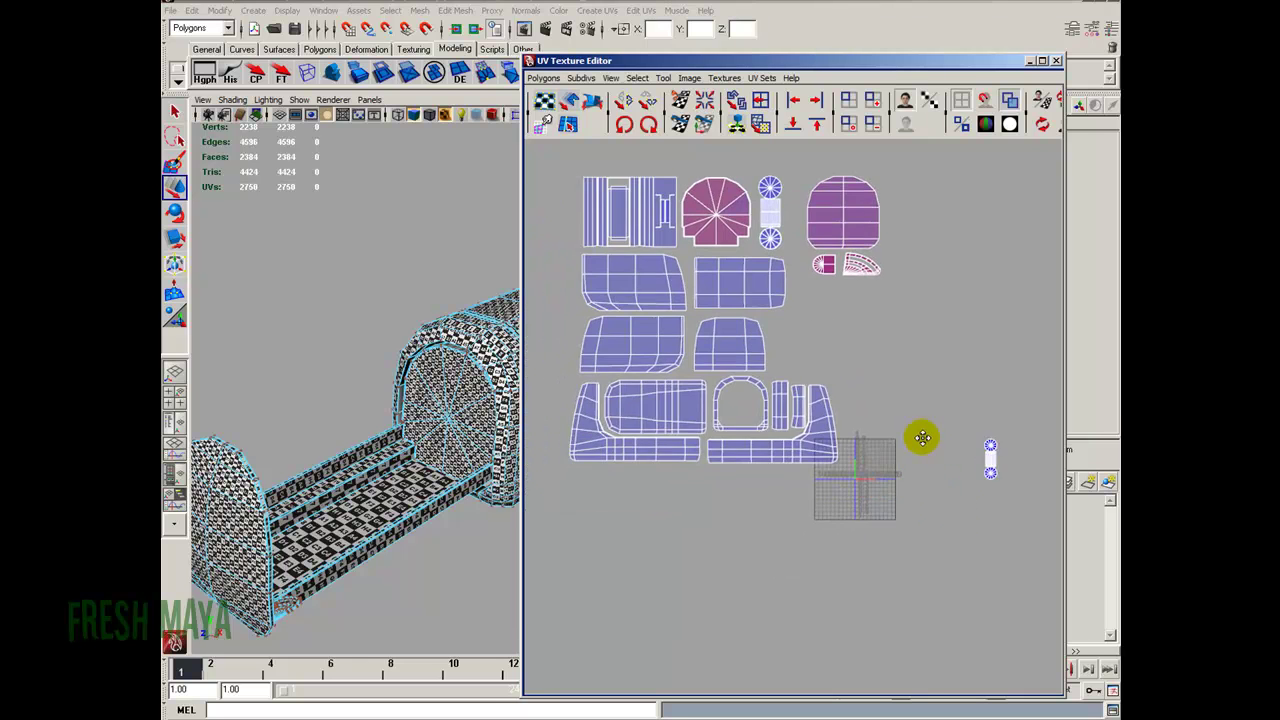
pyautogui.moveTo(925, 451); pyautogui.dragTo(1026, 560)
pyautogui.moveTo(983, 503); pyautogui.dragTo(856, 374)
pyautogui.keyDown('alt'); pyautogui.moveTo(858, 378); pyautogui.dragTo(911, 460, button='right'); pyautogui.keyUp('alt')
pyautogui.keyDown('alt'); pyautogui.moveTo(911, 460); pyautogui.dragTo(958, 506, button='middle'); pyautogui.keyUp('alt')
# Inspect the small rivets on the model's underside and their disc and cylinder UV shells up close.
pyautogui.keyDown('alt'); pyautogui.moveTo(473, 505); pyautogui.dragTo(431, 346); pyautogui.keyUp('alt')
pyautogui.keyDown('alt'); pyautogui.moveTo(431, 346); pyautogui.dragTo(357, 531, button='middle'); pyautogui.keyUp('alt')
pyautogui.keyDown('alt'); pyautogui.moveTo(357, 531); pyautogui.dragTo(446, 538, button='right'); pyautogui.keyUp('alt')
pyautogui.keyDown('alt'); pyautogui.moveTo(324, 506); pyautogui.dragTo(354, 521); pyautogui.keyUp('alt')
pyautogui.moveTo(334, 524)
pyautogui.keyDown('alt'); pyautogui.mouseDown(button='right')
pyautogui.moveTo(283, 514)
pyautogui.moveTo(417, 529)
pyautogui.moveTo(330, 515)
pyautogui.mouseUp(button='right'); pyautogui.keyUp('alt')
pyautogui.keyDown('alt'); pyautogui.moveTo(331, 514); pyautogui.dragTo(441, 512); pyautogui.keyUp('alt')
pyautogui.keyDown('alt'); pyautogui.moveTo(350, 515); pyautogui.dragTo(610, 515, button='right'); pyautogui.keyUp('alt')
pyautogui.keyDown('alt'); pyautogui.moveTo(1006, 405); pyautogui.dragTo(1063, 447, button='right'); pyautogui.keyUp('alt')
pyautogui.keyDown('alt'); pyautogui.moveTo(1063, 447); pyautogui.dragTo(878, 446, button='middle'); pyautogui.keyUp('alt')
pyautogui.click(753, 468)
pyautogui.keyDown('alt'); pyautogui.moveTo(753, 470); pyautogui.dragTo(1110, 543, button='right'); pyautogui.keyUp('alt')
pyautogui.keyDown('alt'); pyautogui.moveTo(855, 540); pyautogui.dragTo(943, 544, button='right'); pyautogui.keyUp('alt')
pyautogui.keyDown('alt'); pyautogui.moveTo(943, 544); pyautogui.dragTo(882, 514, button='middle'); pyautogui.keyUp('alt')
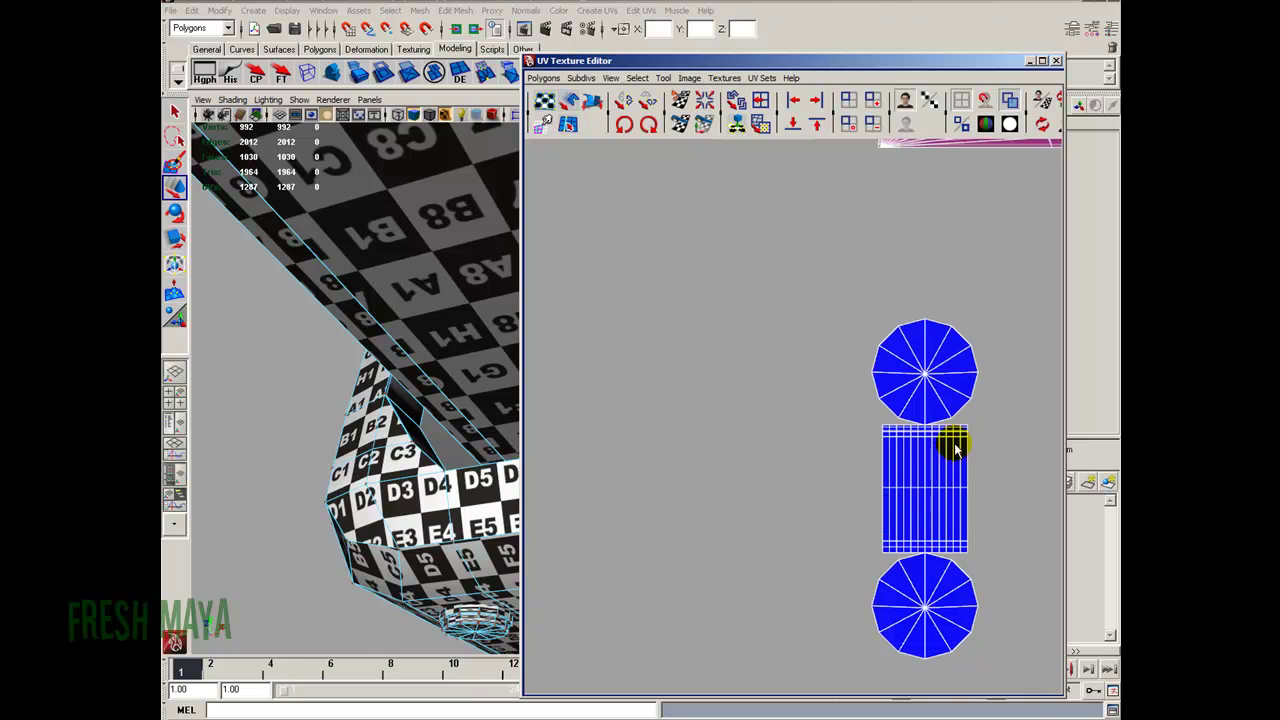
# Separate the rivets' two disc shells from the cylinder shell between them.
pyautogui.click(966, 394)
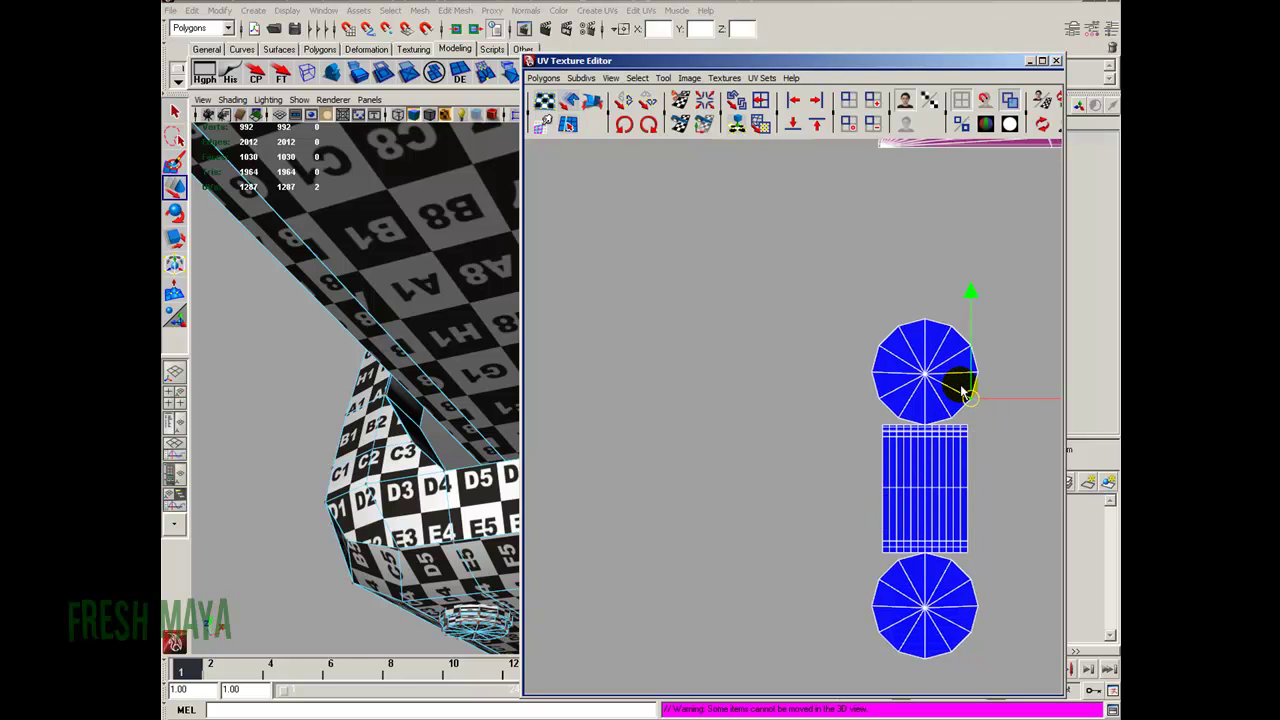
pyautogui.moveTo(968, 392); pyautogui.dragTo(991, 380, button='right')
pyautogui.moveTo(923, 368); pyautogui.dragTo(741, 463)
pyautogui.moveTo(941, 613); pyautogui.dragTo(990, 661)
pyautogui.keyDown('ctrl'); pyautogui.moveTo(967, 623); pyautogui.dragTo(1000, 607, button='right'); pyautogui.keyUp('ctrl')
pyautogui.moveTo(920, 609); pyautogui.dragTo(911, 320)
pyautogui.click(821, 375)
pyautogui.keyDown('alt'); pyautogui.moveTo(922, 371); pyautogui.dragTo(877, 373, button='middle'); pyautogui.keyUp('alt')
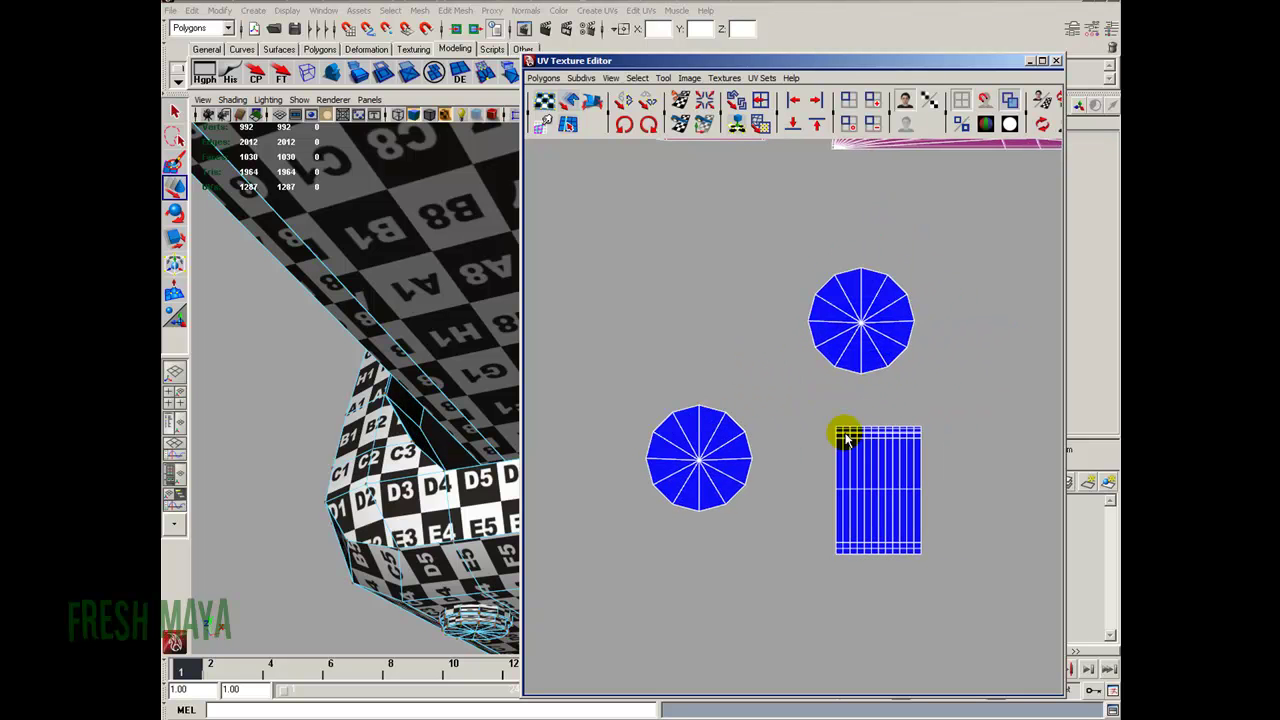
# Stack the second rivet disc shell exactly over the first one.
pyautogui.click(838, 372)
pyautogui.moveTo(838, 370)
pyautogui.keyDown('ctrl'); pyautogui.mouseDown(button='right')
pyautogui.moveTo(851, 361)
pyautogui.moveTo(835, 364)
pyautogui.mouseUp(button='right'); pyautogui.keyUp('ctrl')
pyautogui.moveTo(812, 238); pyautogui.dragTo(901, 282)
pyautogui.keyDown('ctrl'); pyautogui.moveTo(862, 268); pyautogui.dragTo(890, 258, button='right'); pyautogui.keyUp('ctrl')
pyautogui.moveTo(857, 323); pyautogui.dragTo(702, 465)
# Scale the arched shell with horizontal divisions to fit inside the hollow arch shell.
pyautogui.moveTo(818, 258); pyautogui.dragTo(990, 603)
pyautogui.scroll(-10, 711, 409)
pyautogui.press('r')
pyautogui.moveTo(757, 578); pyautogui.dragTo(775, 588)
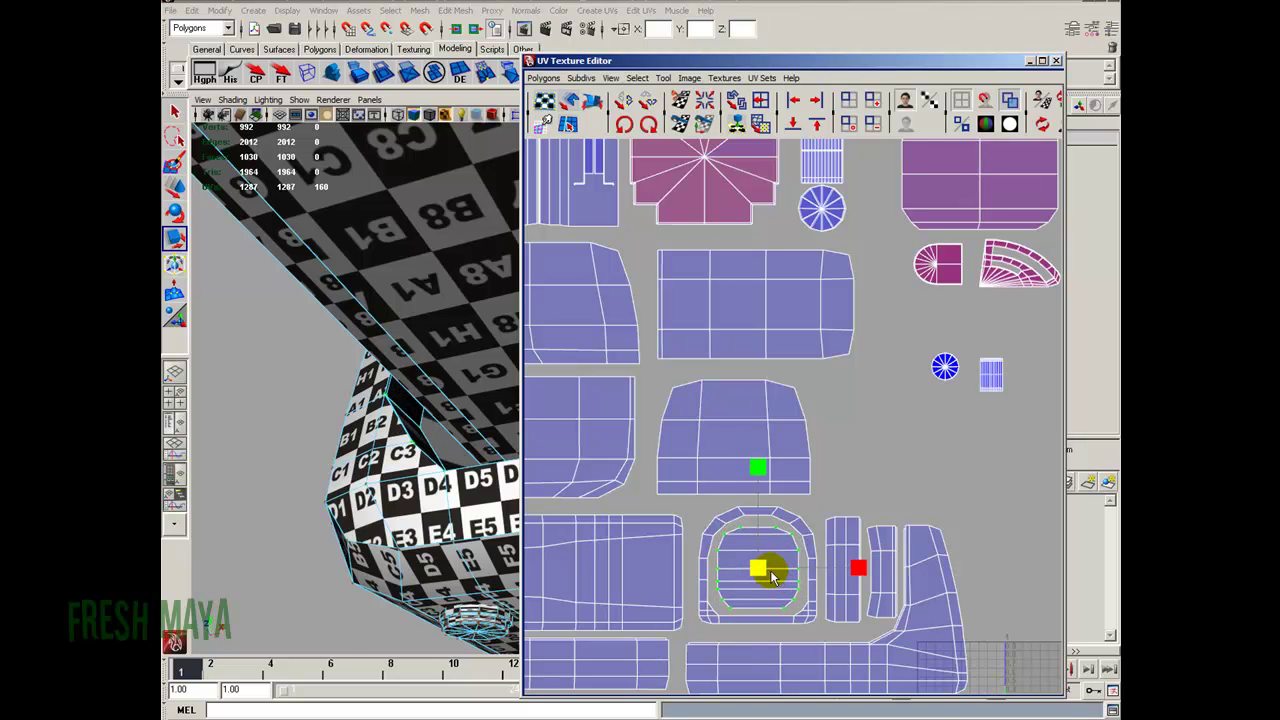
pyautogui.keyDown('alt'); pyautogui.moveTo(916, 516); pyautogui.dragTo(731, 494, button='right'); pyautogui.keyUp('alt')
pyautogui.keyDown('alt'); pyautogui.moveTo(691, 461); pyautogui.dragTo(623, 503, button='middle'); pyautogui.keyUp('alt')
pyautogui.keyDown('alt'); pyautogui.moveTo(623, 503); pyautogui.dragTo(837, 525, button='right'); pyautogui.keyUp('alt')
pyautogui.keyDown('alt'); pyautogui.moveTo(796, 450); pyautogui.dragTo(772, 410, button='middle'); pyautogui.keyUp('alt')
# Select the two rivets on the underside of the model's rounded end.
pyautogui.keyDown('alt'); pyautogui.moveTo(410, 543); pyautogui.dragTo(323, 454); pyautogui.keyUp('alt')
pyautogui.keyDown('alt'); pyautogui.moveTo(323, 454); pyautogui.dragTo(240, 461, button='right'); pyautogui.keyUp('alt')
pyautogui.keyDown('alt'); pyautogui.moveTo(240, 461); pyautogui.dragTo(326, 494, button='middle'); pyautogui.keyUp('alt')
pyautogui.keyDown('alt'); pyautogui.moveTo(326, 494); pyautogui.dragTo(214, 517); pyautogui.keyUp('alt')
pyautogui.keyDown('alt'); pyautogui.moveTo(214, 517); pyautogui.dragTo(480, 530, button='right'); pyautogui.keyUp('alt')
pyautogui.keyDown('alt'); pyautogui.moveTo(480, 530); pyautogui.dragTo(284, 524, button='middle'); pyautogui.keyUp('alt')
pyautogui.keyDown('alt'); pyautogui.moveTo(270, 530); pyautogui.dragTo(338, 487); pyautogui.keyUp('alt')
pyautogui.keyDown('alt'); pyautogui.moveTo(370, 422); pyautogui.dragTo(330, 457); pyautogui.keyUp('alt')
pyautogui.keyDown('alt'); pyautogui.moveTo(413, 474); pyautogui.dragTo(292, 467); pyautogui.keyUp('alt')
pyautogui.click(410, 466)
pyautogui.keyDown('alt'); pyautogui.moveTo(354, 506); pyautogui.dragTo(397, 480); pyautogui.keyUp('alt')
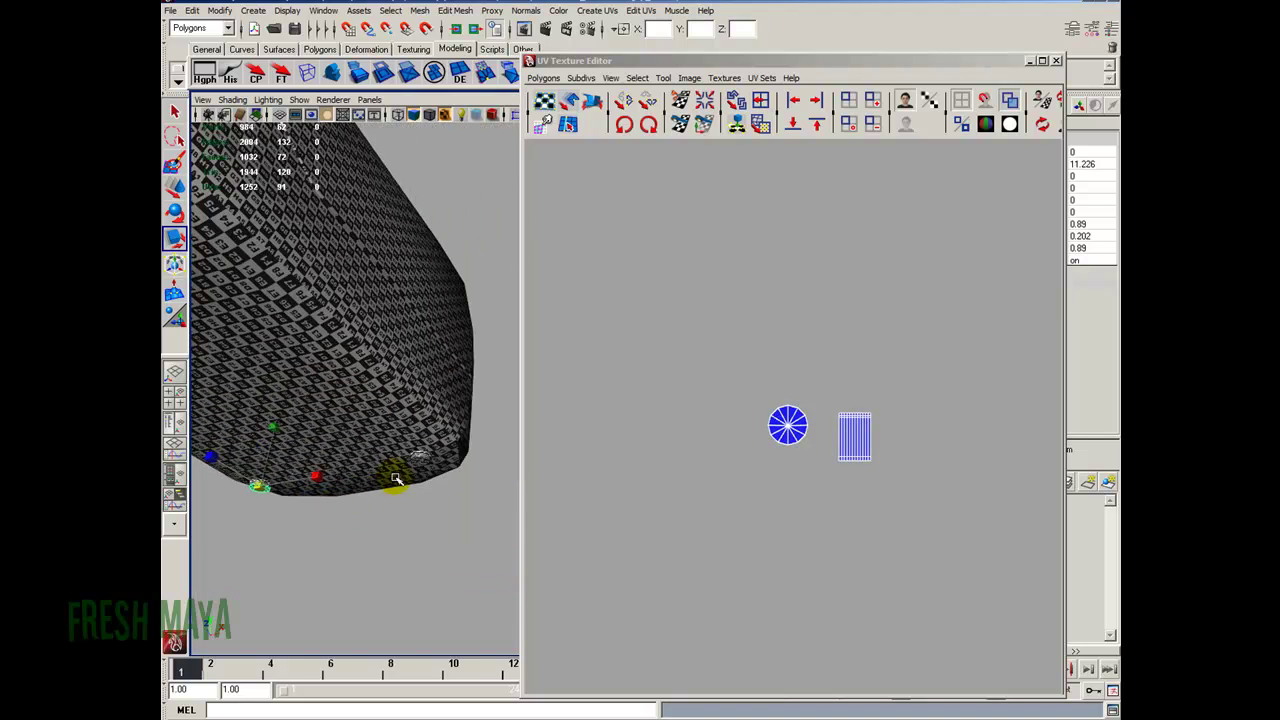
pyautogui.click(419, 462)
# Move the two selected rivets' disc and cylinder shells together down into the texture grid and deselect them.
pyautogui.moveTo(793, 387); pyautogui.dragTo(838, 388, button='right')
pyautogui.moveTo(727, 352); pyautogui.dragTo(937, 538)
pyautogui.keyDown('alt'); pyautogui.moveTo(937, 538); pyautogui.dragTo(708, 480, button='right'); pyautogui.keyUp('alt')
pyautogui.moveTo(799, 455); pyautogui.dragTo(848, 634)
pyautogui.keyDown('alt'); pyautogui.moveTo(848, 630); pyautogui.dragTo(838, 557, button='right'); pyautogui.keyUp('alt')
pyautogui.keyDown('alt'); pyautogui.moveTo(838, 557); pyautogui.dragTo(790, 508, button='middle'); pyautogui.keyUp('alt')
pyautogui.moveTo(790, 527); pyautogui.dragTo(811, 569)
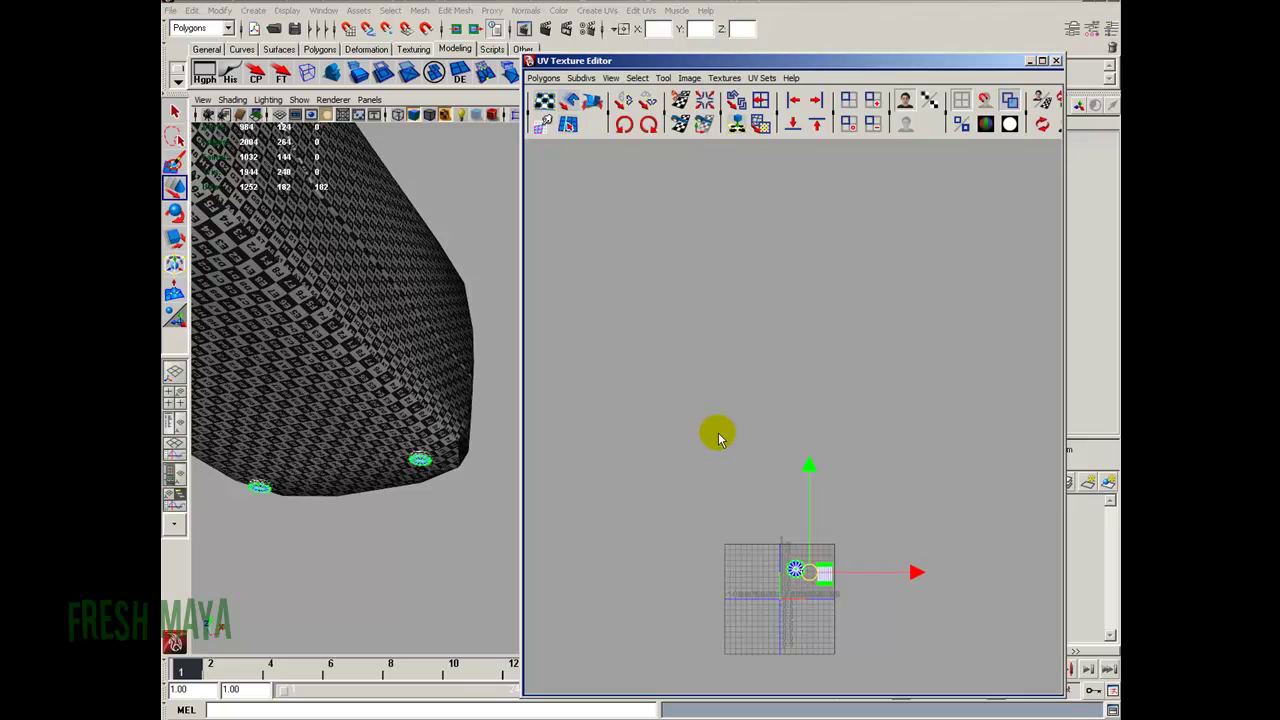
pyautogui.click(720, 439)
# Return to object selection and select all parts of the model to display the complete UV layout.
pyautogui.keyDown('alt'); pyautogui.moveTo(334, 371); pyautogui.dragTo(397, 380); pyautogui.keyUp('alt')
pyautogui.keyDown('alt'); pyautogui.moveTo(452, 410); pyautogui.dragTo(357, 371, button='right'); pyautogui.keyUp('alt')
pyautogui.keyDown('alt'); pyautogui.moveTo(357, 371); pyautogui.dragTo(411, 405); pyautogui.keyUp('alt')
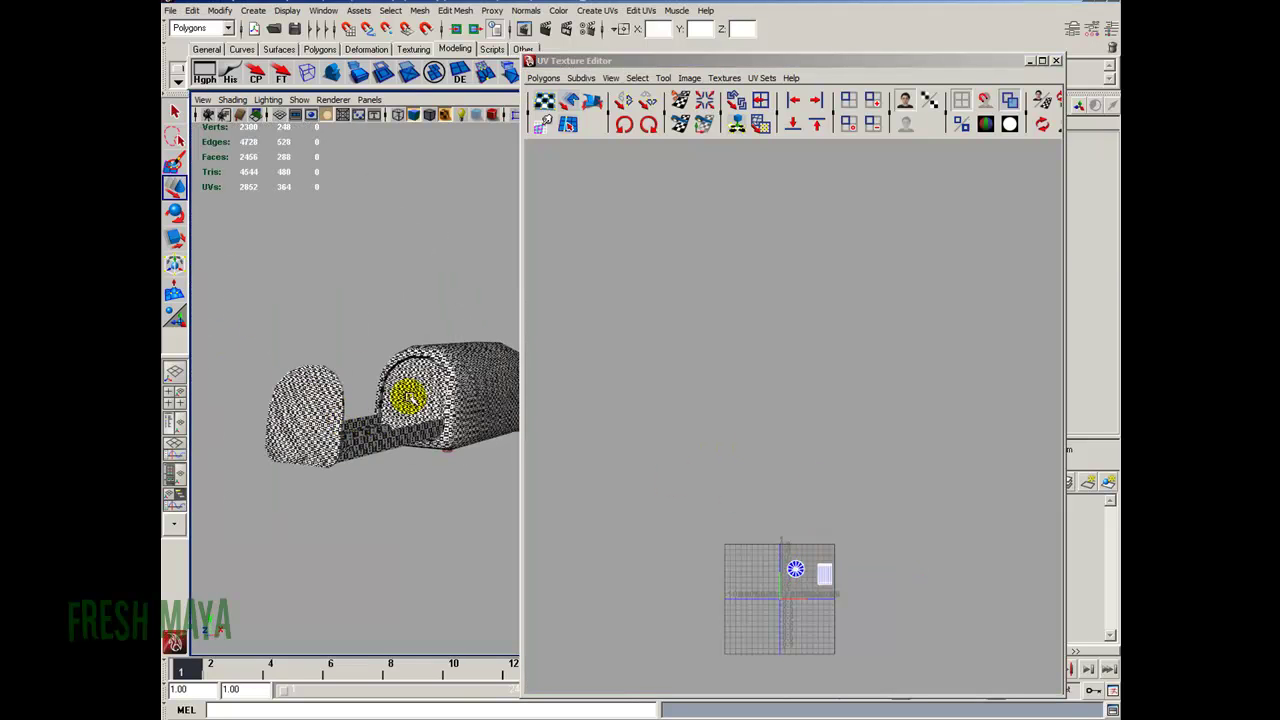
pyautogui.press('F8')
pyautogui.keyDown('alt'); pyautogui.moveTo(488, 387); pyautogui.dragTo(424, 363, button='middle'); pyautogui.keyUp('alt')
pyautogui.keyDown('alt'); pyautogui.moveTo(424, 363); pyautogui.dragTo(370, 354, button='right'); pyautogui.keyUp('alt')
pyautogui.moveTo(237, 267); pyautogui.dragTo(504, 495)
pyautogui.scroll(4, 749, 434)
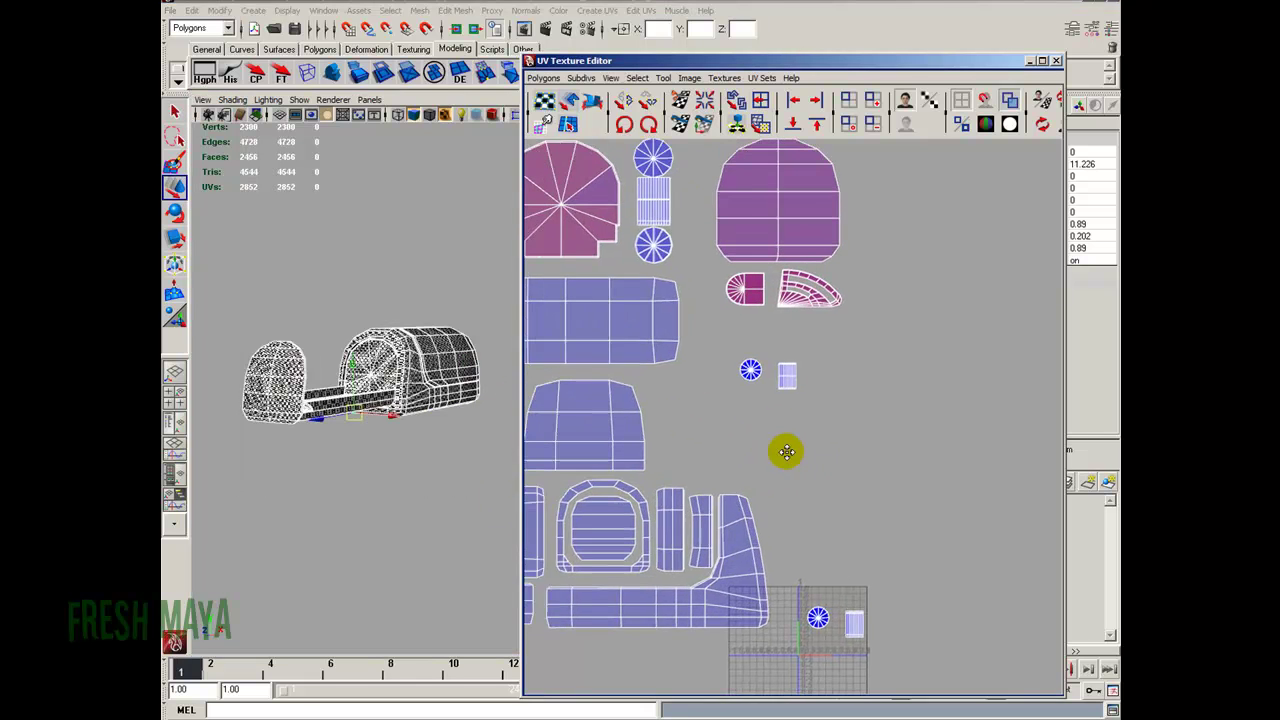
# Place the rivet disc shell directly above its cylinder shell in the free space beside the layout.
pyautogui.moveTo(778, 350); pyautogui.dragTo(802, 350, button='right')
pyautogui.moveTo(716, 312); pyautogui.dragTo(874, 447)
pyautogui.keyDown('alt'); pyautogui.moveTo(845, 460); pyautogui.dragTo(771, 476, button='right'); pyautogui.keyUp('alt')
pyautogui.keyDown('alt'); pyautogui.moveTo(771, 476); pyautogui.dragTo(811, 446, button='middle'); pyautogui.keyUp('alt')
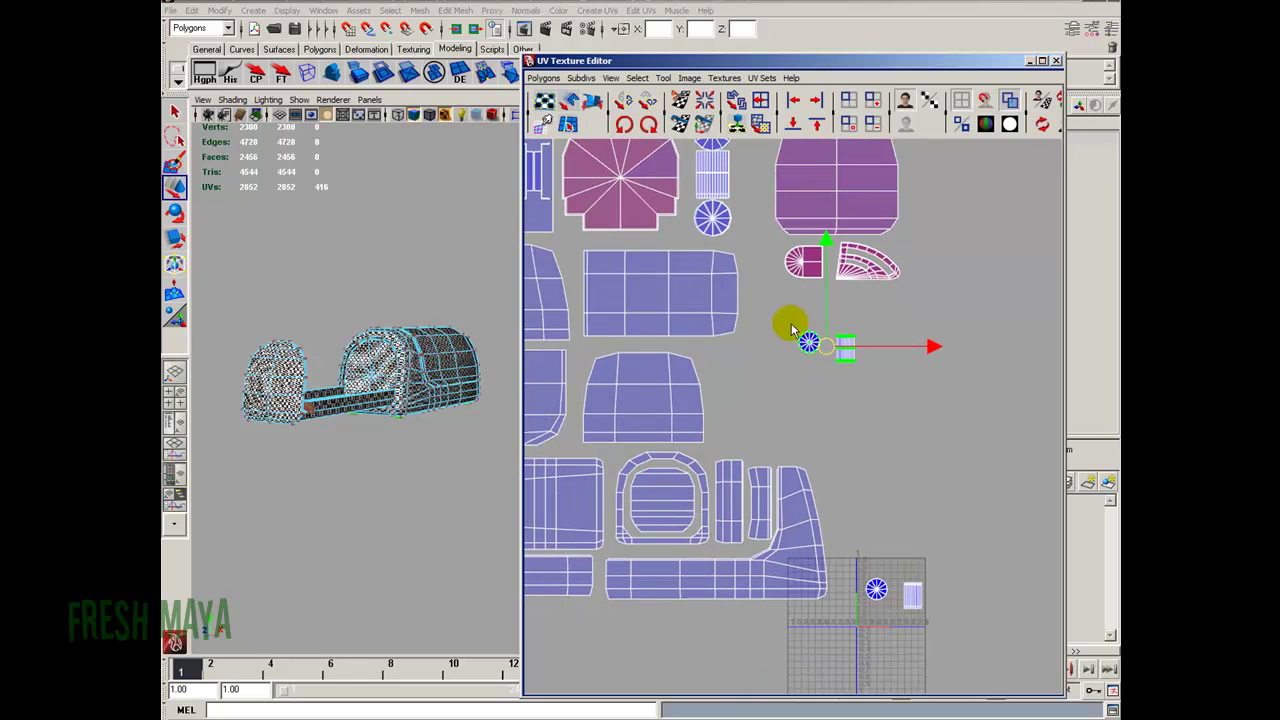
pyautogui.click(809, 343)
pyautogui.moveTo(809, 343); pyautogui.dragTo(878, 380)
pyautogui.moveTo(845, 338); pyautogui.dragTo(840, 406)
# Move the narrow curved strip shell slightly up between the straight strip and the L-shaped shell.
pyautogui.scroll(1, 738, 440)
pyautogui.scroll(4, 742, 507)
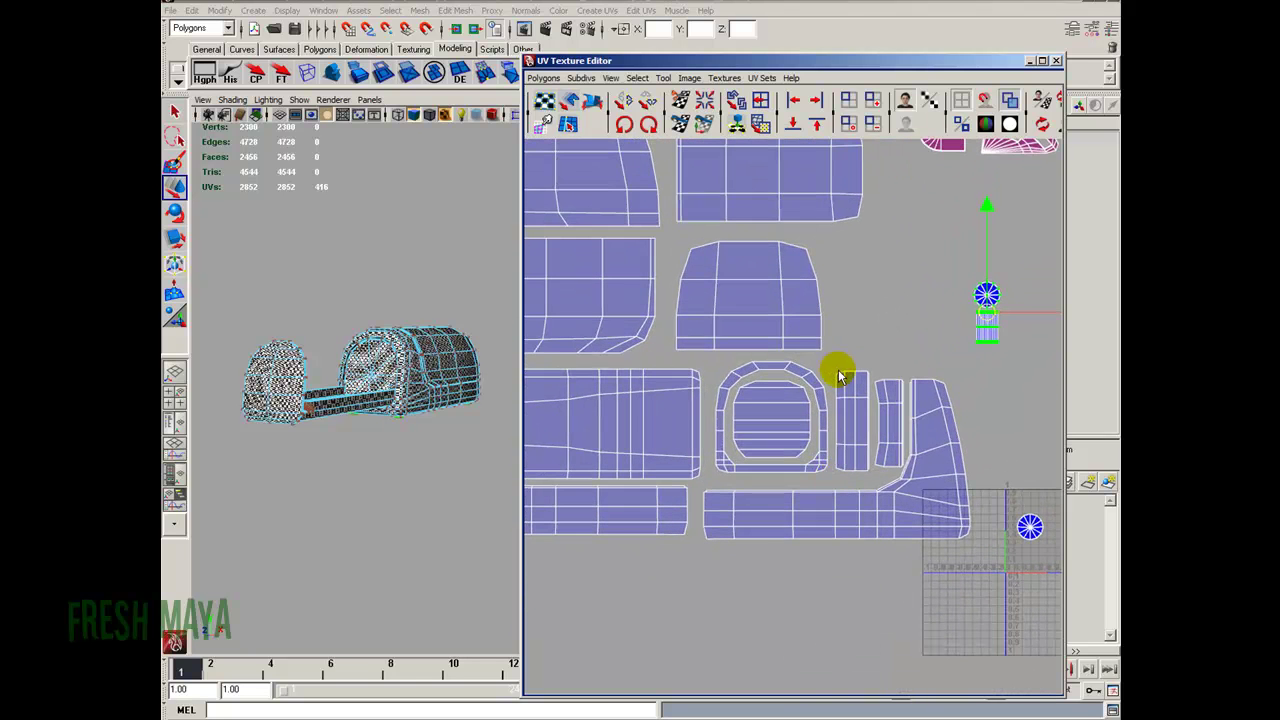
pyautogui.scroll(1, 876, 412)
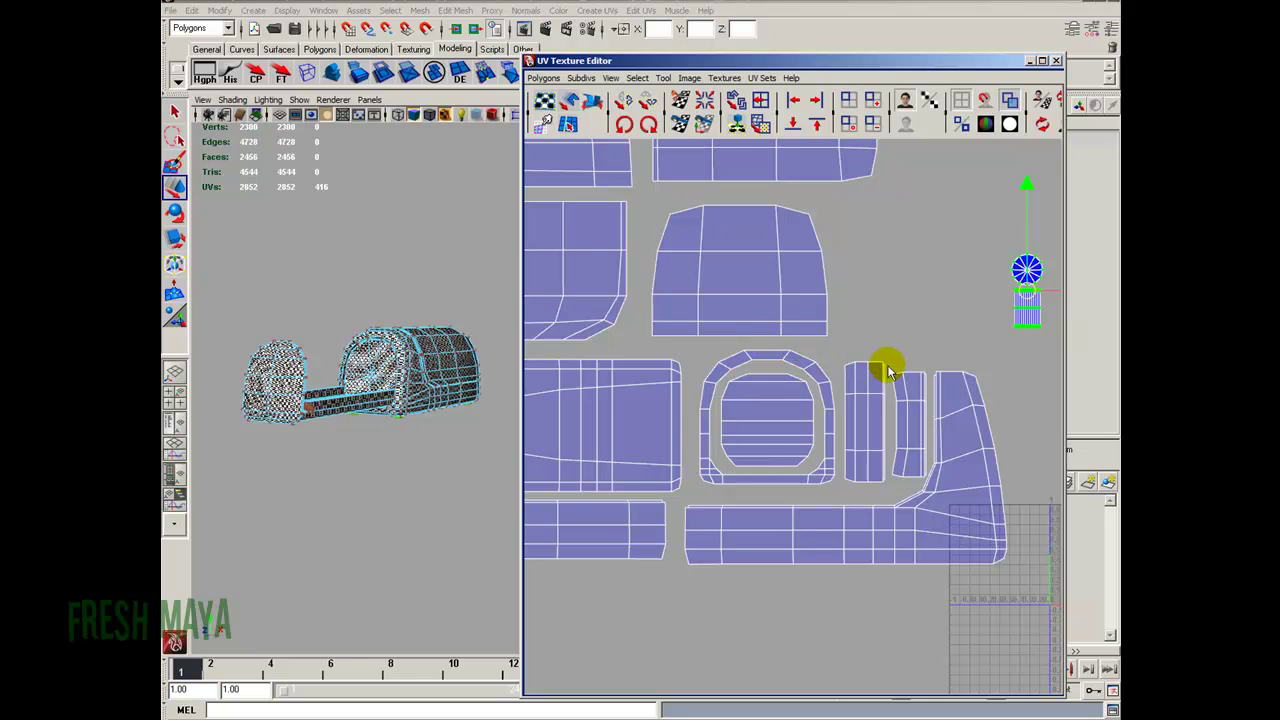
pyautogui.click(924, 421)
pyautogui.keyDown('ctrl'); pyautogui.moveTo(921, 379); pyautogui.dragTo(938, 360, button='right'); pyautogui.keyUp('ctrl')
pyautogui.moveTo(909, 421); pyautogui.dragTo(909, 408)
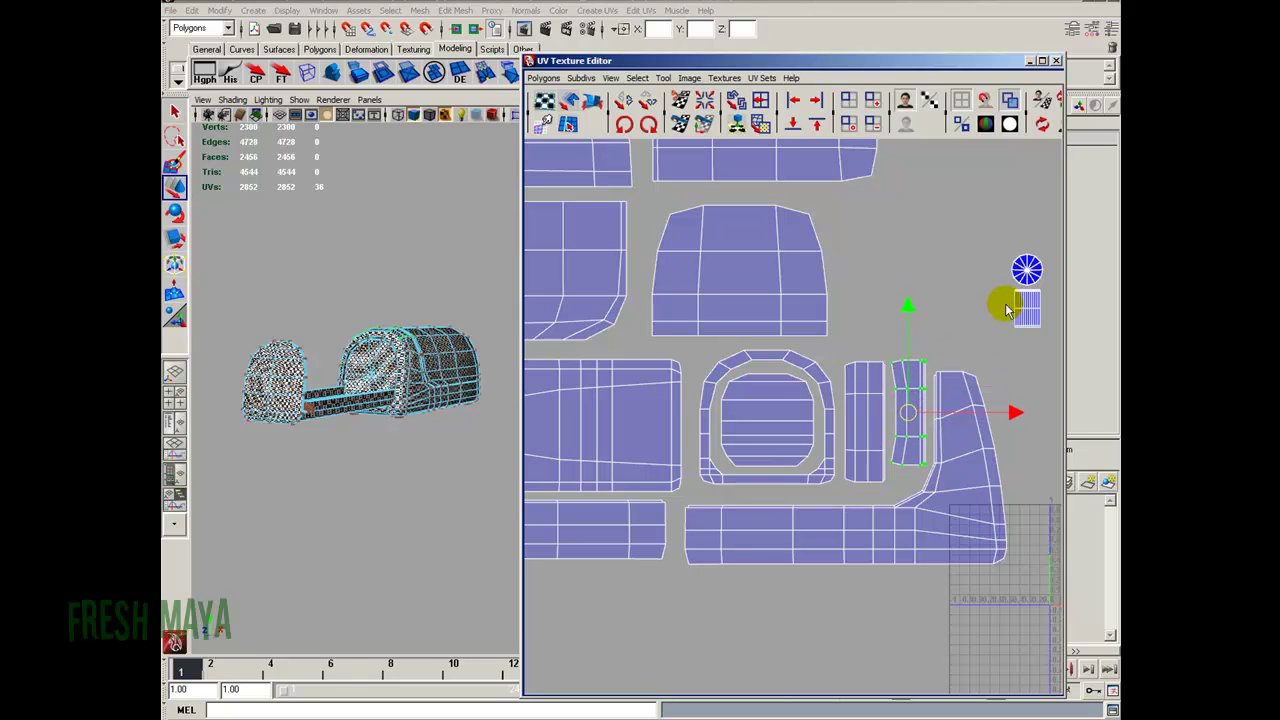
# Rotate the rivet disc and cylinder shells 90 degrees clockwise, shrink them, and fit them beneath the straight strip shell.
pyautogui.moveTo(1018, 280); pyautogui.dragTo(1037, 331)
pyautogui.keyDown('alt'); pyautogui.moveTo(1030, 377); pyautogui.dragTo(940, 406, button='middle'); pyautogui.keyUp('alt')
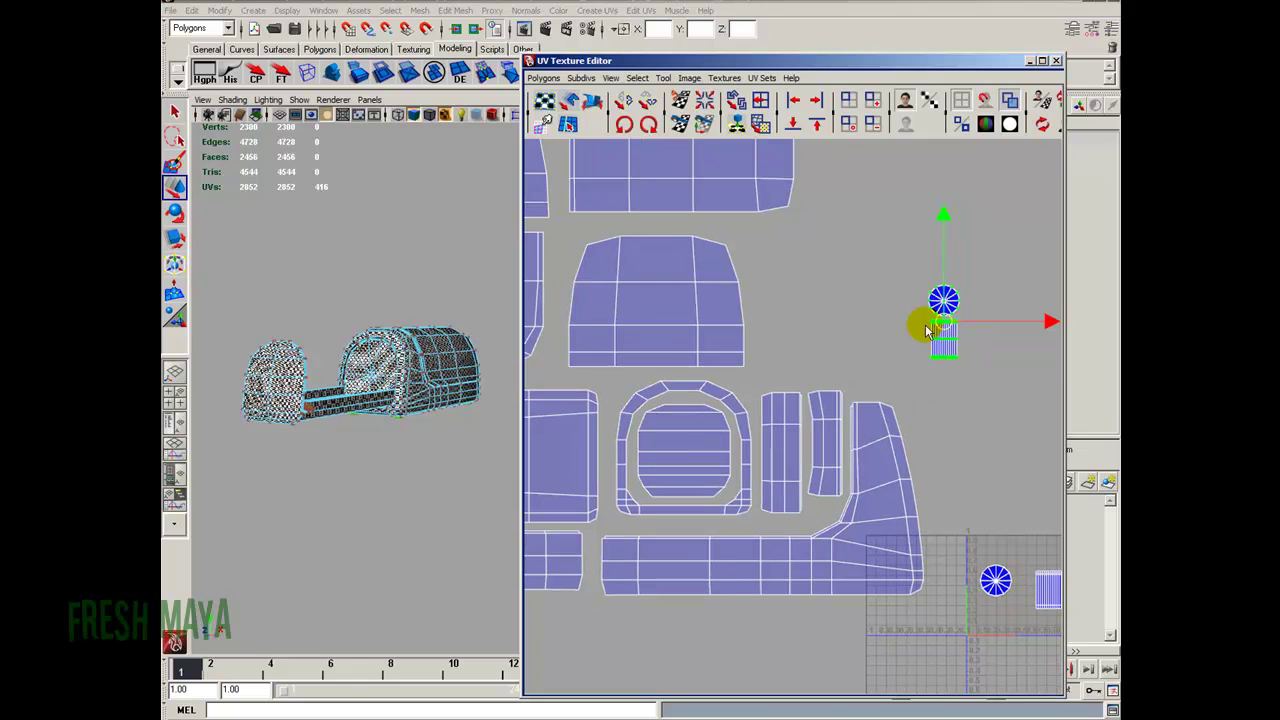
pyautogui.click(648, 123)
pyautogui.click(648, 123)
pyautogui.moveTo(945, 328); pyautogui.dragTo(778, 536)
pyautogui.press('r')
pyautogui.press('w')
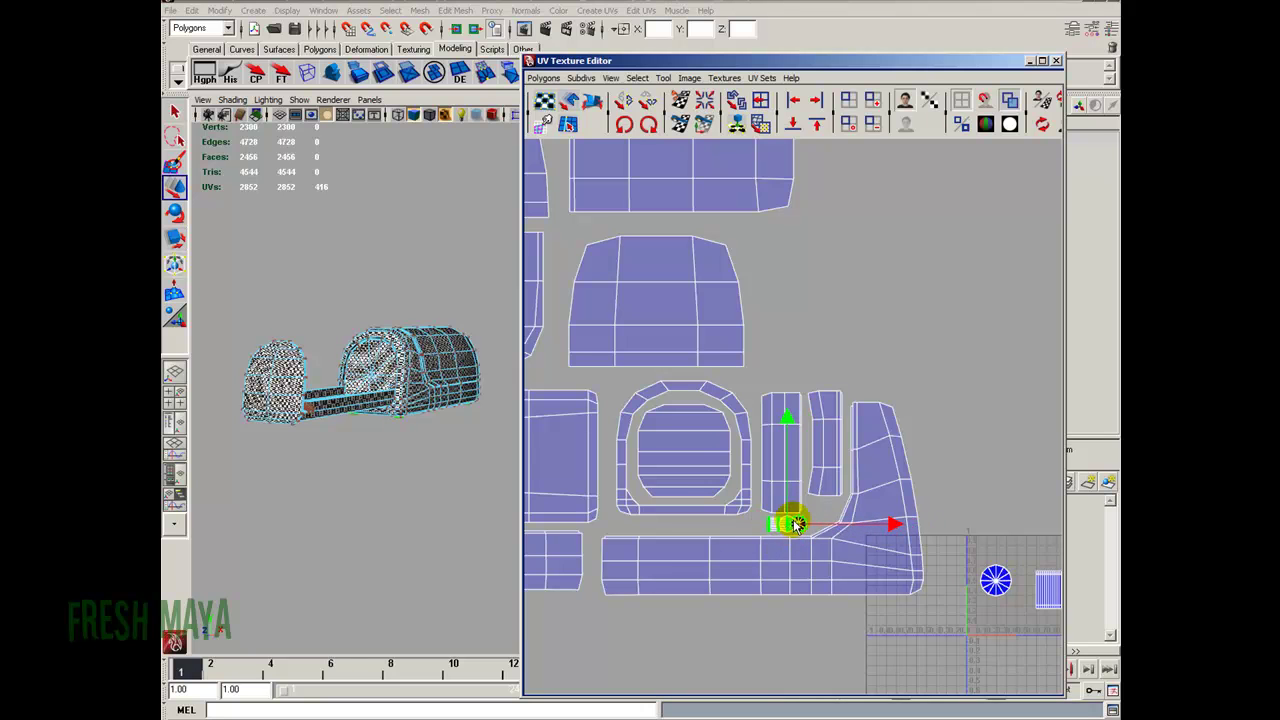
# Move the small rivet shells and the curved strip shell out into the free space around the L-shaped shell.
pyautogui.moveTo(790, 523); pyautogui.dragTo(831, 317)
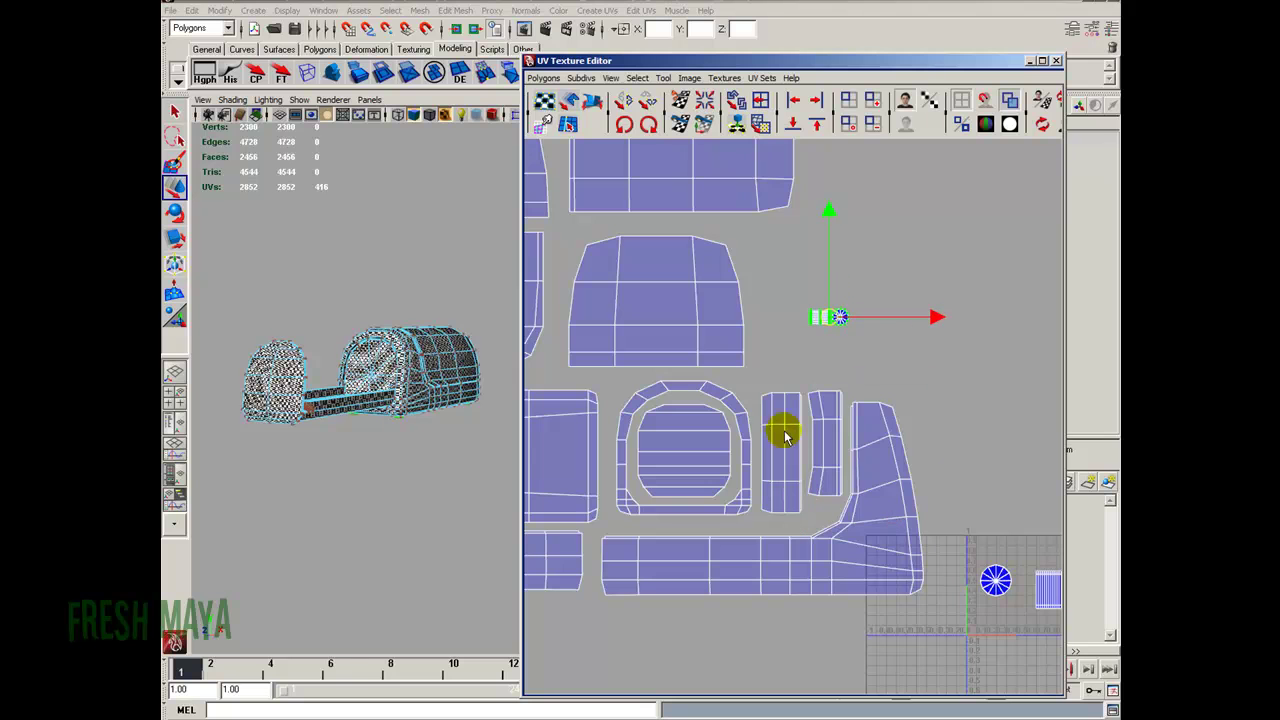
pyautogui.moveTo(831, 490); pyautogui.dragTo(831, 493)
pyautogui.keyDown('ctrl'); pyautogui.moveTo(827, 449); pyautogui.dragTo(854, 427, button='right'); pyautogui.keyUp('ctrl')
pyautogui.moveTo(828, 446); pyautogui.dragTo(986, 360)
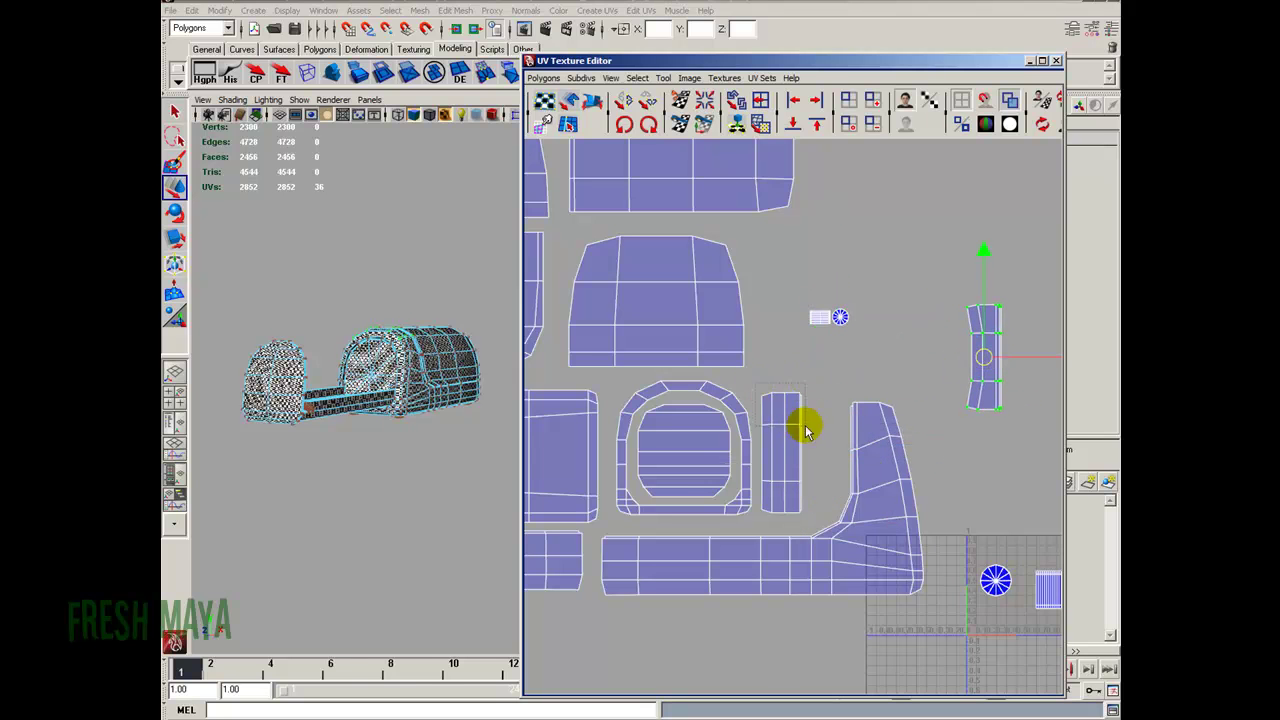
# Shift the straight strip shell over next to the upright arm of the L-shaped shell.
pyautogui.click(780, 394)
pyautogui.moveTo(780, 394); pyautogui.dragTo(785, 452, button='right')
pyautogui.moveTo(815, 456); pyautogui.dragTo(851, 455)
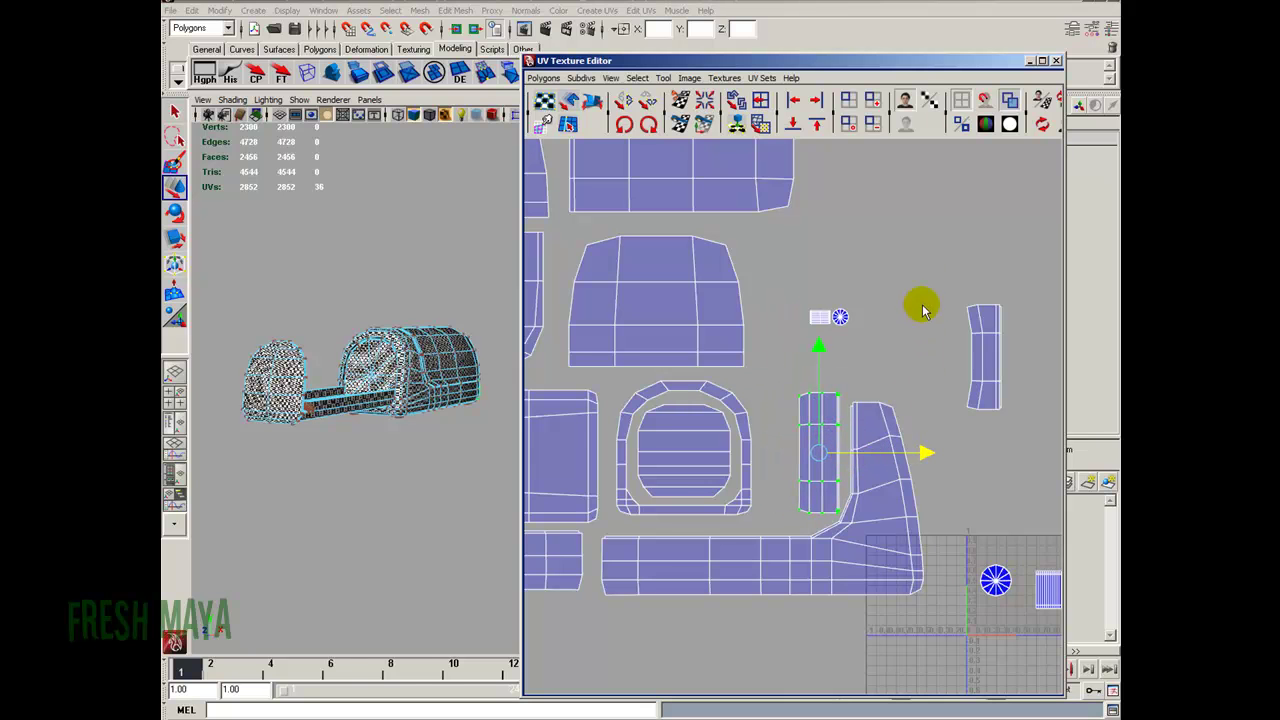
# Move the curved strip shell between the round frame shell and the straight strip shell, and nudge the straight strip into line.
pyautogui.moveTo(922, 318); pyautogui.dragTo(1043, 440)
pyautogui.moveTo(985, 359); pyautogui.dragTo(777, 447)
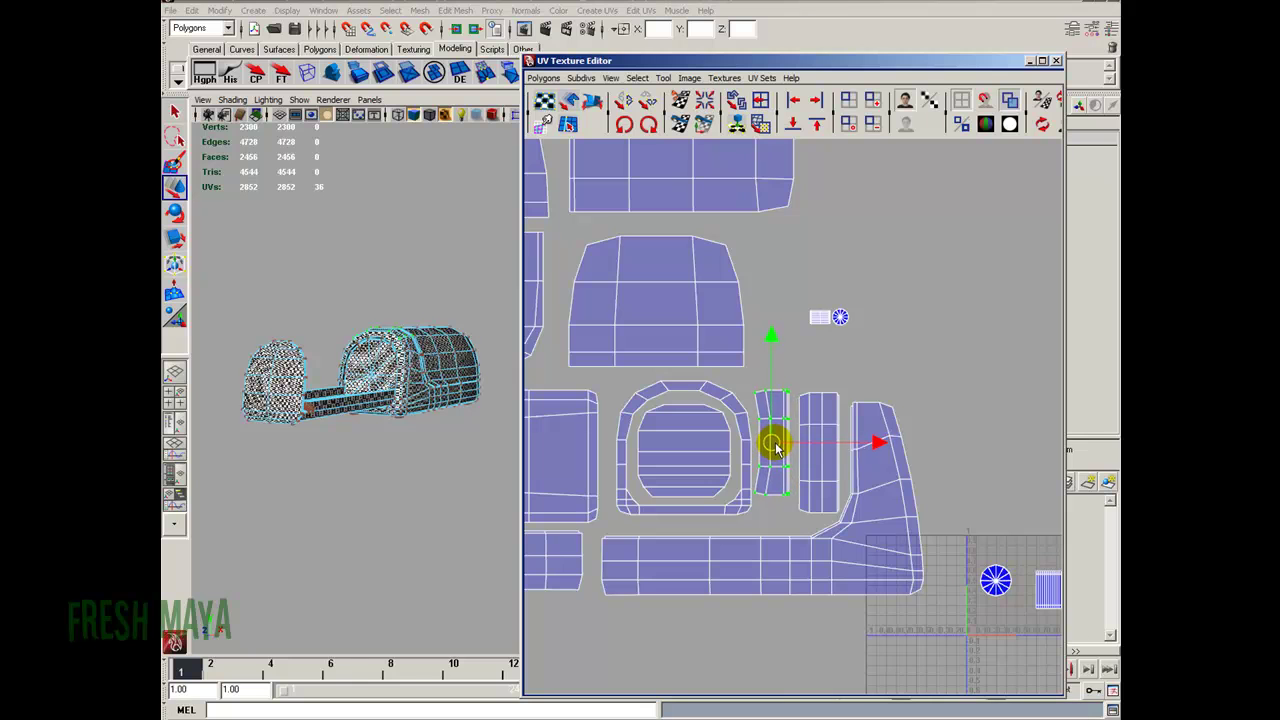
pyautogui.click(818, 397)
pyautogui.moveTo(822, 397); pyautogui.dragTo(851, 377, button='right')
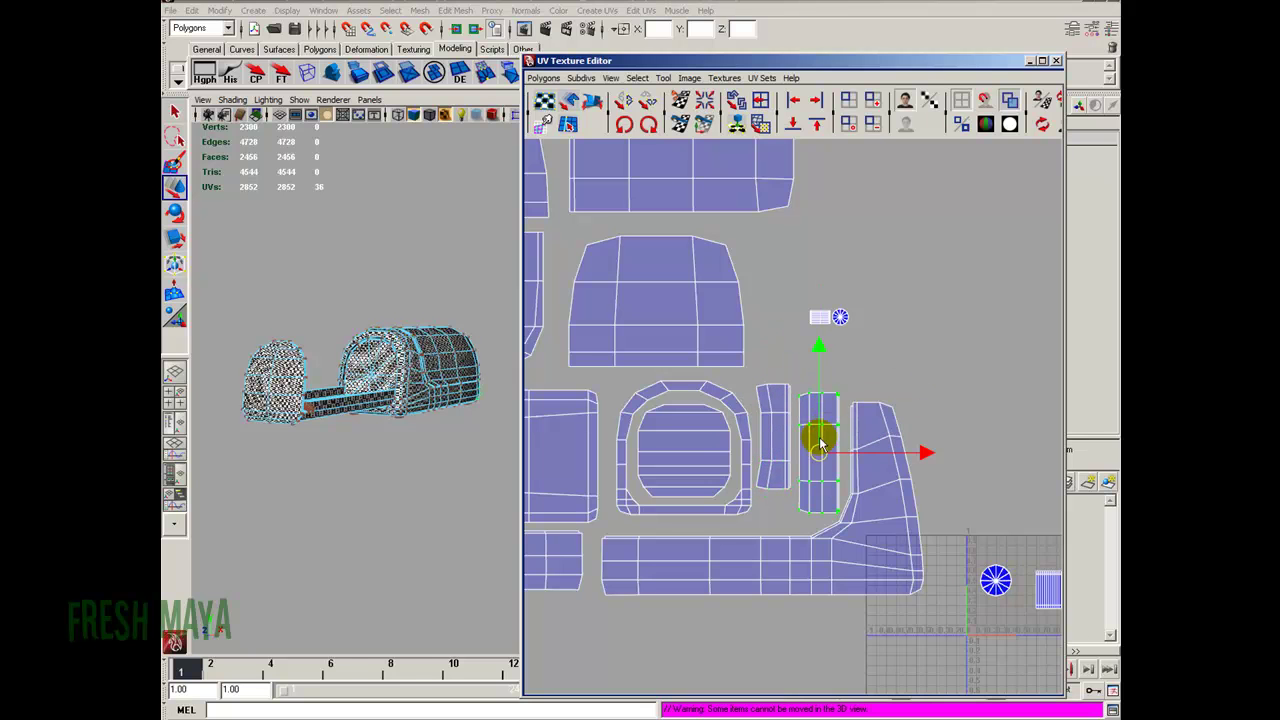
# Fit the small rivet disc and cylinder shells into the gap beneath the curved and straight strip shells.
pyautogui.moveTo(789, 302); pyautogui.dragTo(794, 517)
pyautogui.press('r')
pyautogui.press('w')
pyautogui.click(865, 315)
# Stack the remaining disc shell above its cylinder shell and move the pair off the UV grid into the free area above.
pyautogui.keyDown('alt'); pyautogui.moveTo(808, 542); pyautogui.dragTo(694, 520, button='right'); pyautogui.keyUp('alt')
pyautogui.keyDown('alt'); pyautogui.moveTo(694, 520); pyautogui.dragTo(698, 574, button='middle'); pyautogui.keyUp('alt')
pyautogui.keyDown('alt'); pyautogui.moveTo(698, 574); pyautogui.dragTo(831, 594, button='right'); pyautogui.keyUp('alt')
pyautogui.keyDown('alt'); pyautogui.moveTo(831, 594); pyautogui.dragTo(752, 537, button='middle'); pyautogui.keyUp('alt')
pyautogui.keyDown('alt'); pyautogui.moveTo(751, 532); pyautogui.dragTo(904, 585, button='right'); pyautogui.keyUp('alt')
pyautogui.moveTo(824, 527); pyautogui.dragTo(938, 632)
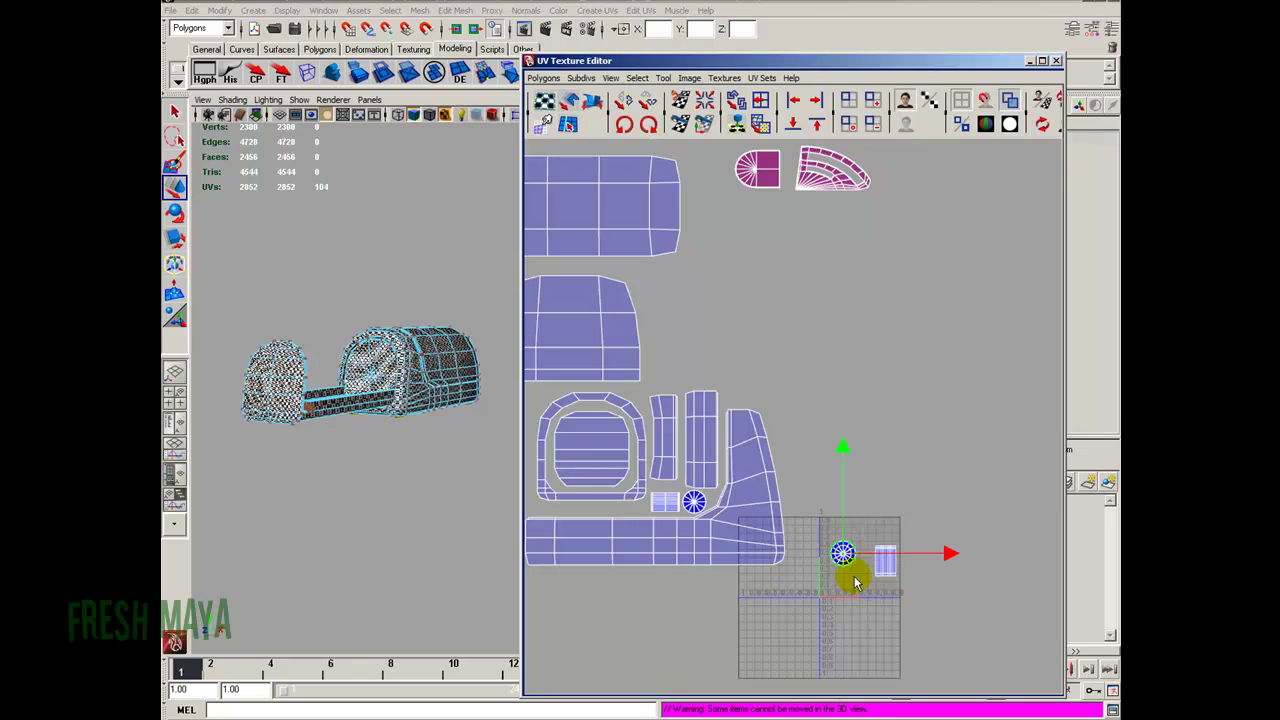
pyautogui.moveTo(848, 556); pyautogui.dragTo(884, 541)
pyautogui.moveTo(855, 490); pyautogui.dragTo(911, 604)
pyautogui.moveTo(886, 547); pyautogui.dragTo(736, 249)
# Shift the disc and cylinder pair down into the open space beside the trapezoid-shaped shell.
pyautogui.keyDown('alt'); pyautogui.moveTo(751, 305); pyautogui.dragTo(817, 360, button='right'); pyautogui.keyUp('alt')
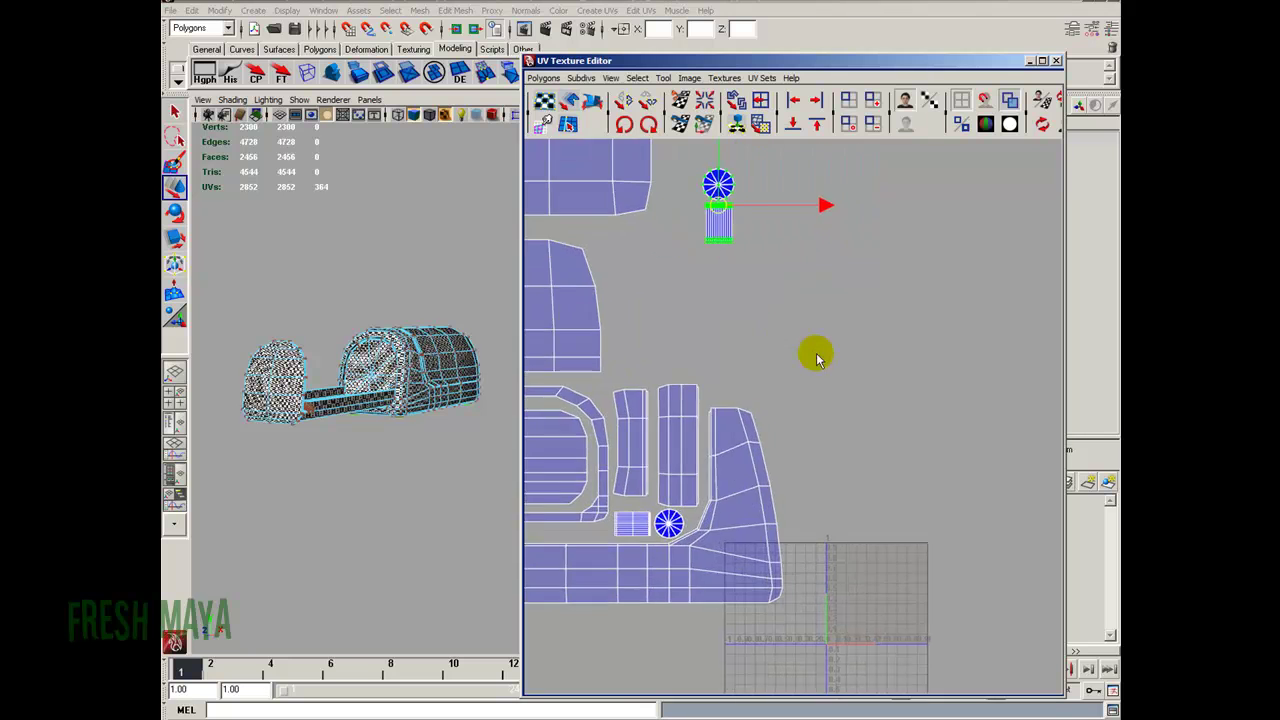
pyautogui.scroll(-3, 700, 440)
pyautogui.scroll(1, 740, 535)
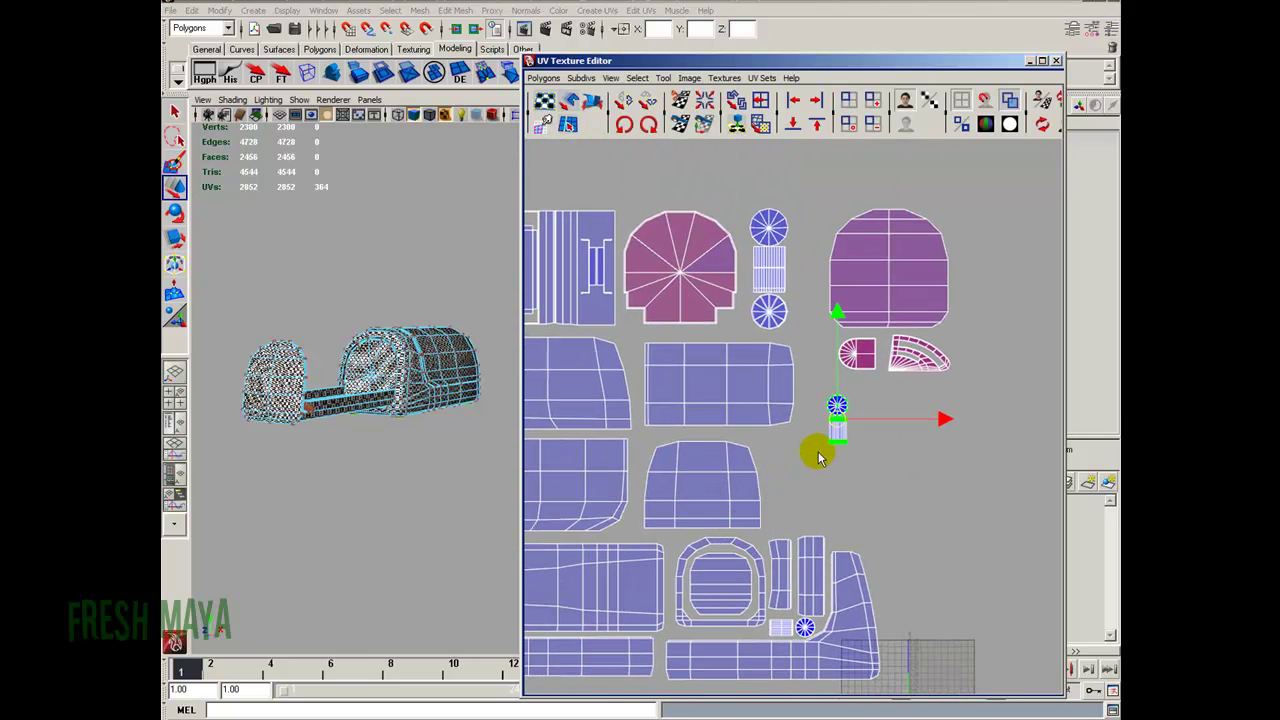
pyautogui.moveTo(841, 428); pyautogui.dragTo(837, 463)
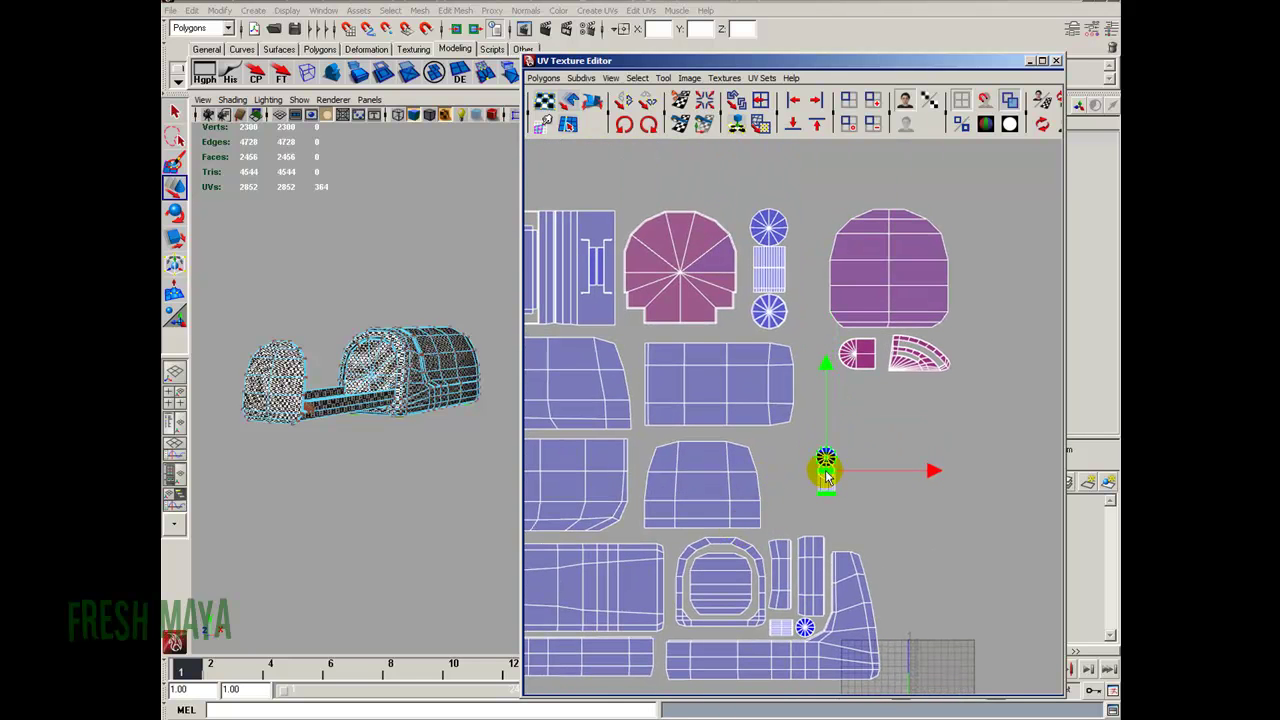
pyautogui.keyDown('alt'); pyautogui.moveTo(809, 478); pyautogui.dragTo(745, 471, button='right'); pyautogui.keyUp('alt')
pyautogui.keyDown('alt'); pyautogui.moveTo(745, 471); pyautogui.dragTo(811, 497, button='middle'); pyautogui.keyUp('alt')
pyautogui.keyDown('alt'); pyautogui.moveTo(820, 503); pyautogui.dragTo(806, 506, button='right'); pyautogui.keyUp('alt')
pyautogui.keyDown('alt'); pyautogui.moveTo(806, 506); pyautogui.dragTo(806, 492, button='middle'); pyautogui.keyUp('alt')
pyautogui.keyDown('alt'); pyautogui.moveTo(688, 479); pyautogui.dragTo(728, 479, button='right'); pyautogui.keyUp('alt')
pyautogui.keyDown('alt'); pyautogui.moveTo(784, 488); pyautogui.dragTo(737, 482, button='middle'); pyautogui.keyUp('alt')
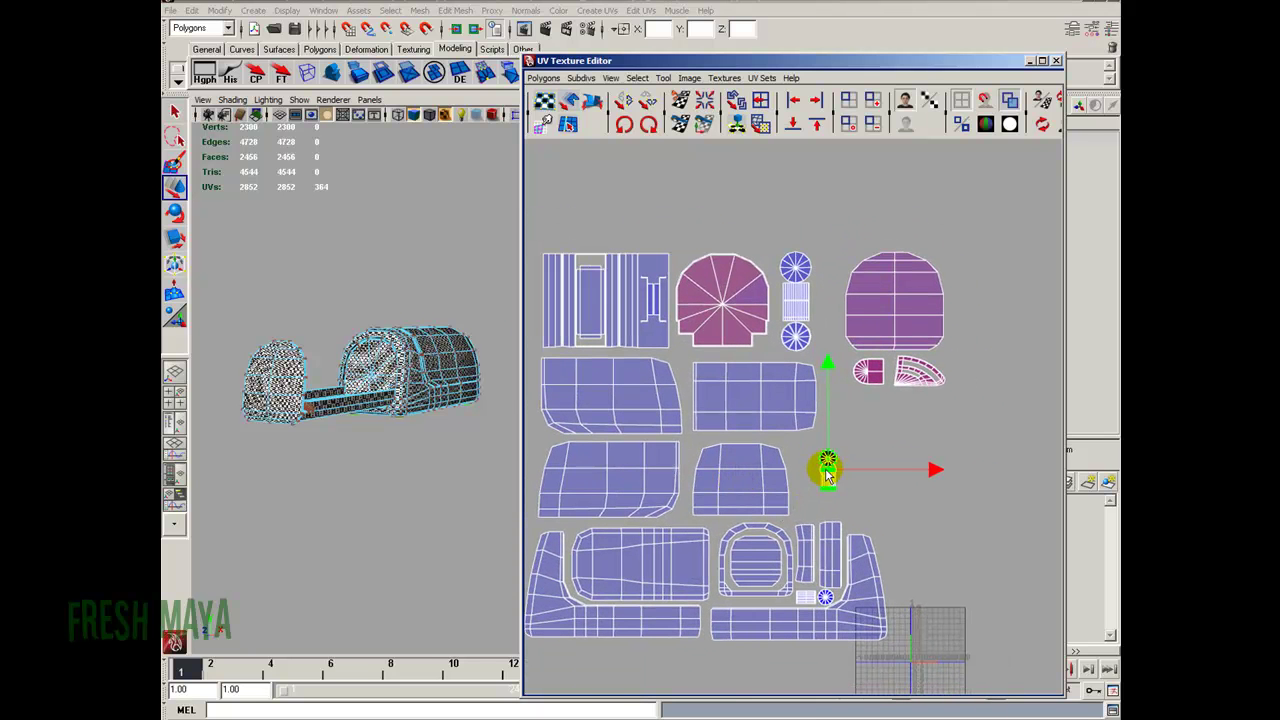
pyautogui.moveTo(845, 470); pyautogui.dragTo(893, 458)
# Move the purple dome and its two small curved shells closer to the disc column, and place the disc-cylinder pair beneath them.
pyautogui.keyDown('alt'); pyautogui.moveTo(794, 489); pyautogui.dragTo(847, 484, button='right'); pyautogui.keyUp('alt')
pyautogui.keyDown('alt'); pyautogui.moveTo(847, 484); pyautogui.dragTo(717, 506, button='middle'); pyautogui.keyUp('alt')
pyautogui.keyDown('alt'); pyautogui.moveTo(768, 507); pyautogui.dragTo(719, 506, button='right'); pyautogui.keyUp('alt')
pyautogui.keyDown('alt'); pyautogui.moveTo(719, 506); pyautogui.dragTo(763, 488, button='middle'); pyautogui.keyUp('alt')
pyautogui.keyDown('alt'); pyautogui.moveTo(763, 488); pyautogui.dragTo(714, 508, button='right'); pyautogui.keyUp('alt')
pyautogui.keyDown('alt'); pyautogui.moveTo(714, 508); pyautogui.dragTo(786, 504, button='middle'); pyautogui.keyUp('alt')
pyautogui.moveTo(829, 250); pyautogui.dragTo(943, 386)
pyautogui.moveTo(888, 329); pyautogui.dragTo(870, 328)
pyautogui.keyDown('alt'); pyautogui.moveTo(740, 400); pyautogui.dragTo(776, 395, button='right'); pyautogui.keyUp('alt')
pyautogui.keyDown('alt'); pyautogui.moveTo(776, 396); pyautogui.dragTo(777, 398, button='middle'); pyautogui.keyUp('alt')
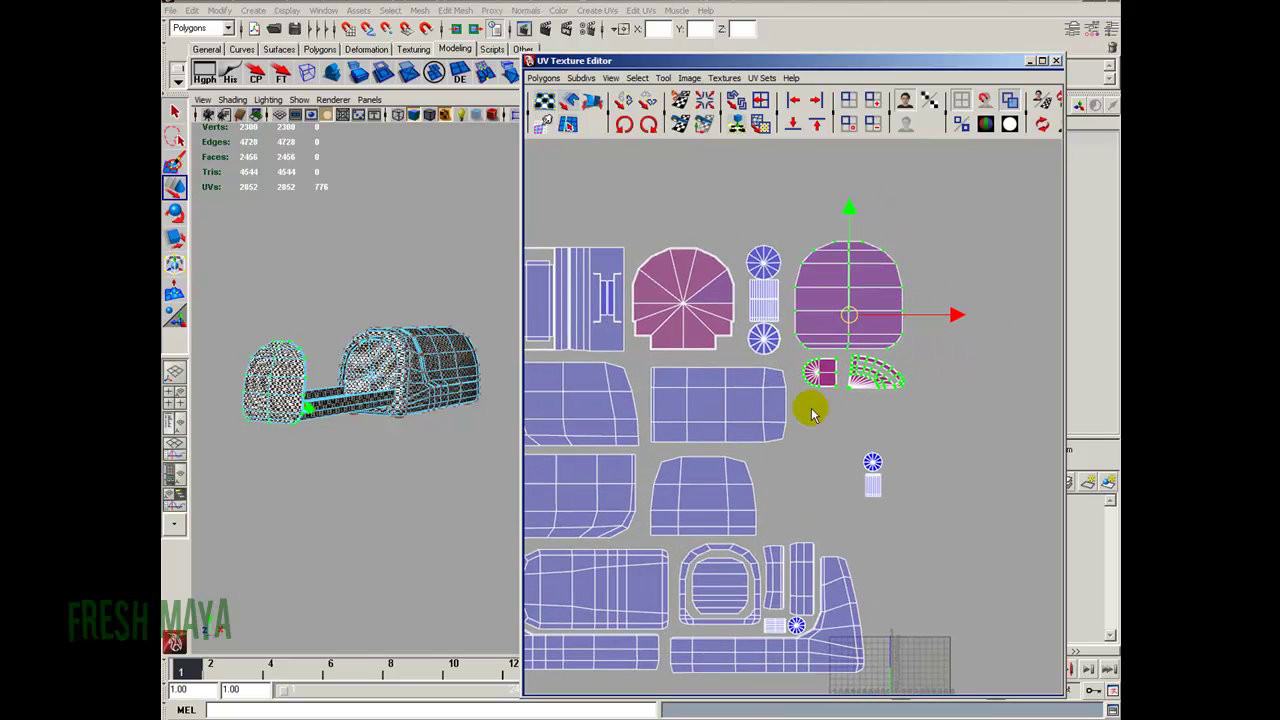
pyautogui.moveTo(852, 450)
pyautogui.mouseDown()
pyautogui.moveTo(898, 504)
pyautogui.moveTo(826, 417)
pyautogui.moveTo(833, 447)
pyautogui.mouseUp()
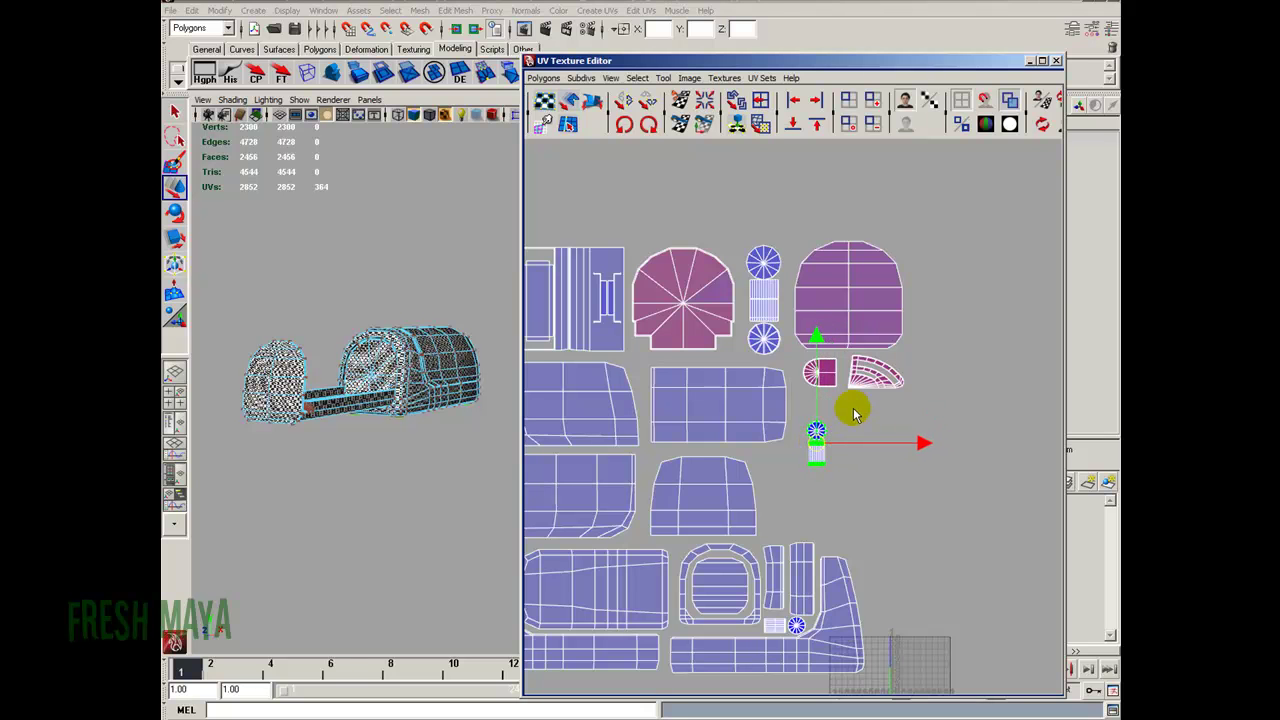
# Select all the UV shells and scale the whole layout down uniformly.
pyautogui.keyDown('alt'); pyautogui.moveTo(985, 500); pyautogui.dragTo(705, 503, button='right'); pyautogui.keyUp('alt')
pyautogui.keyDown('alt'); pyautogui.moveTo(705, 503); pyautogui.dragTo(771, 489, button='middle'); pyautogui.keyUp('alt')
pyautogui.moveTo(588, 249); pyautogui.dragTo(979, 605)
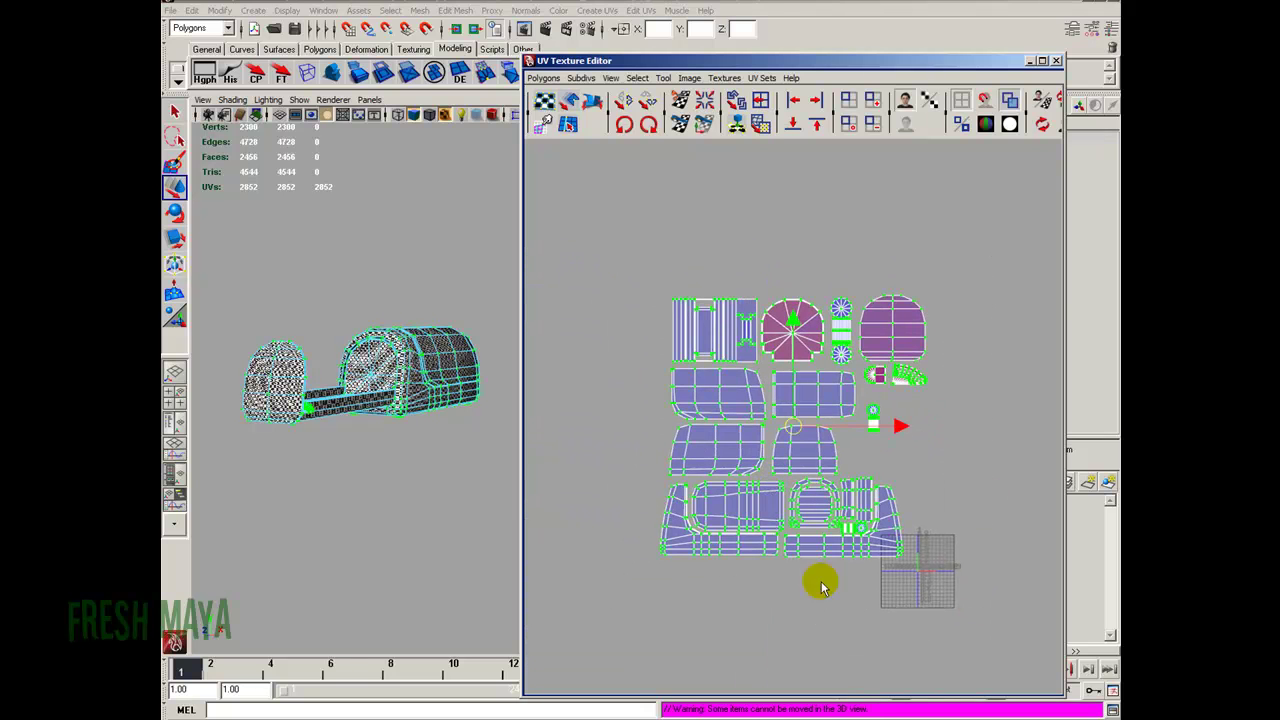
pyautogui.press('r')
pyautogui.moveTo(795, 428); pyautogui.dragTo(744, 473)
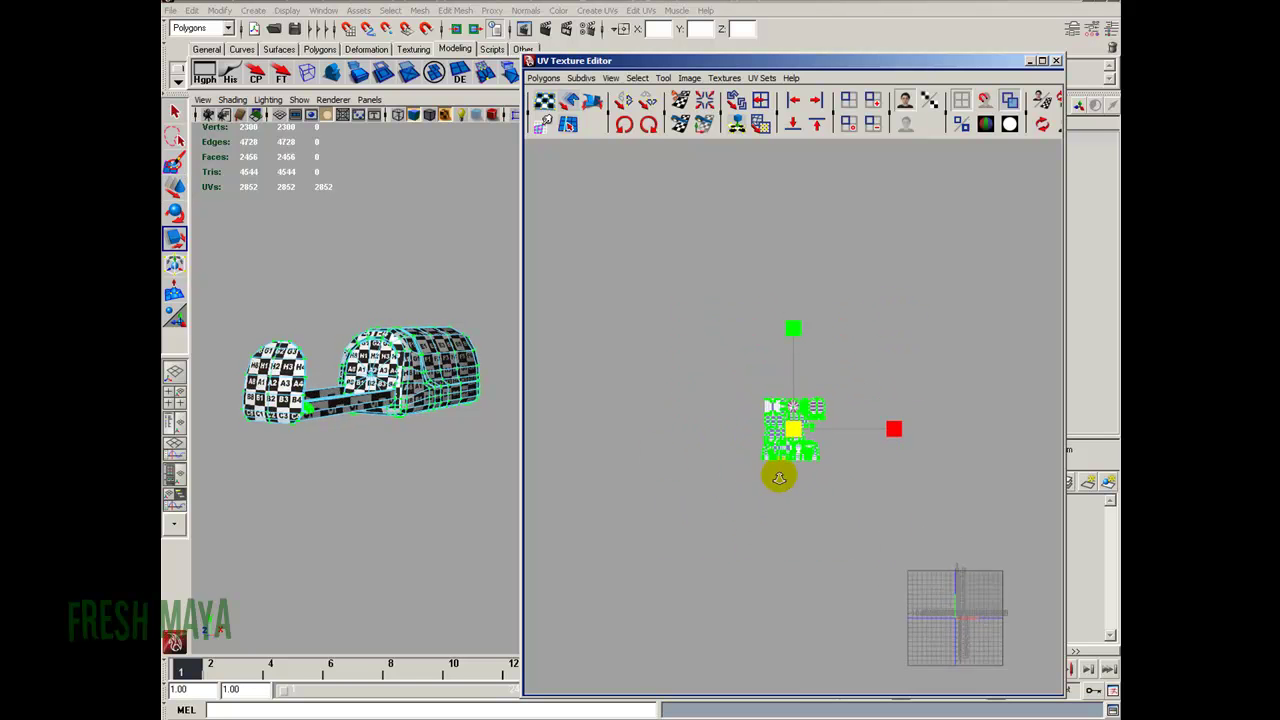
# Move the entire shell layout into the 0 to 1 UV square.
pyautogui.keyDown('alt'); pyautogui.moveTo(744, 473); pyautogui.dragTo(683, 366, button='middle'); pyautogui.keyUp('alt')
pyautogui.press('w')
pyautogui.moveTo(680, 330); pyautogui.dragTo(852, 477)
pyautogui.keyDown('alt'); pyautogui.moveTo(644, 457); pyautogui.dragTo(779, 370, button='right'); pyautogui.keyUp('alt')
pyautogui.moveTo(779, 370)
pyautogui.mouseDown()
pyautogui.moveTo(750, 366)
pyautogui.moveTo(790, 370)
pyautogui.mouseUp()
# Scale the whole layout up until it nearly fills the 0 to 1 UV square, centre it, and clear the selection.
pyautogui.press('r')
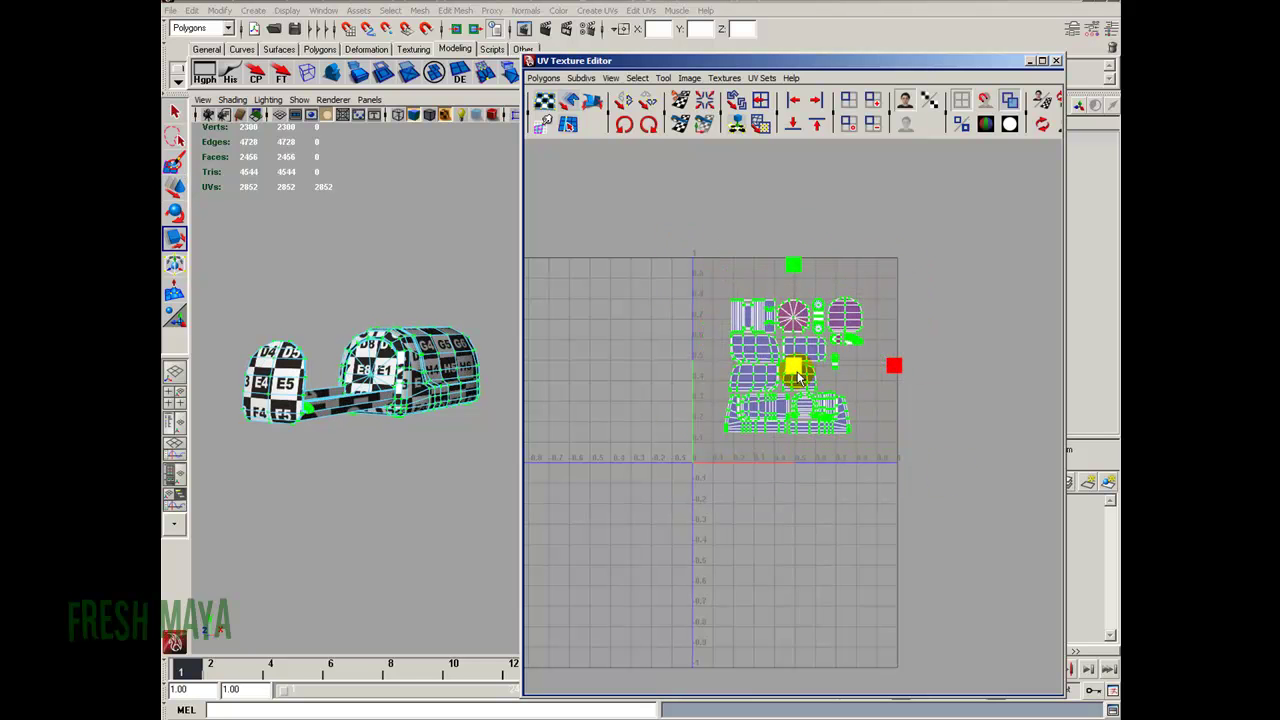
pyautogui.moveTo(797, 371)
pyautogui.mouseDown()
pyautogui.moveTo(823, 372)
pyautogui.moveTo(801, 362)
pyautogui.mouseUp()
pyautogui.press('w')
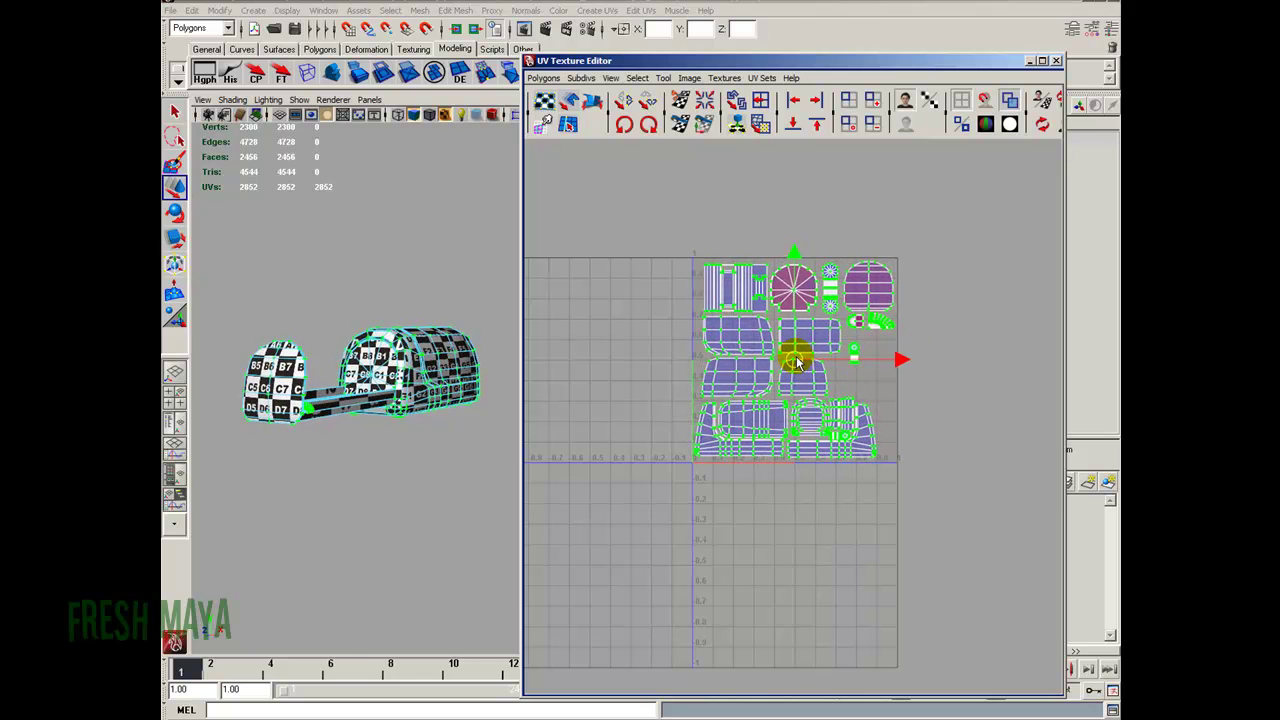
pyautogui.keyDown('alt'); pyautogui.moveTo(750, 370); pyautogui.dragTo(957, 410, button='right'); pyautogui.keyUp('alt')
pyautogui.keyDown('alt'); pyautogui.moveTo(856, 390); pyautogui.dragTo(879, 474, button='middle'); pyautogui.keyUp('alt')
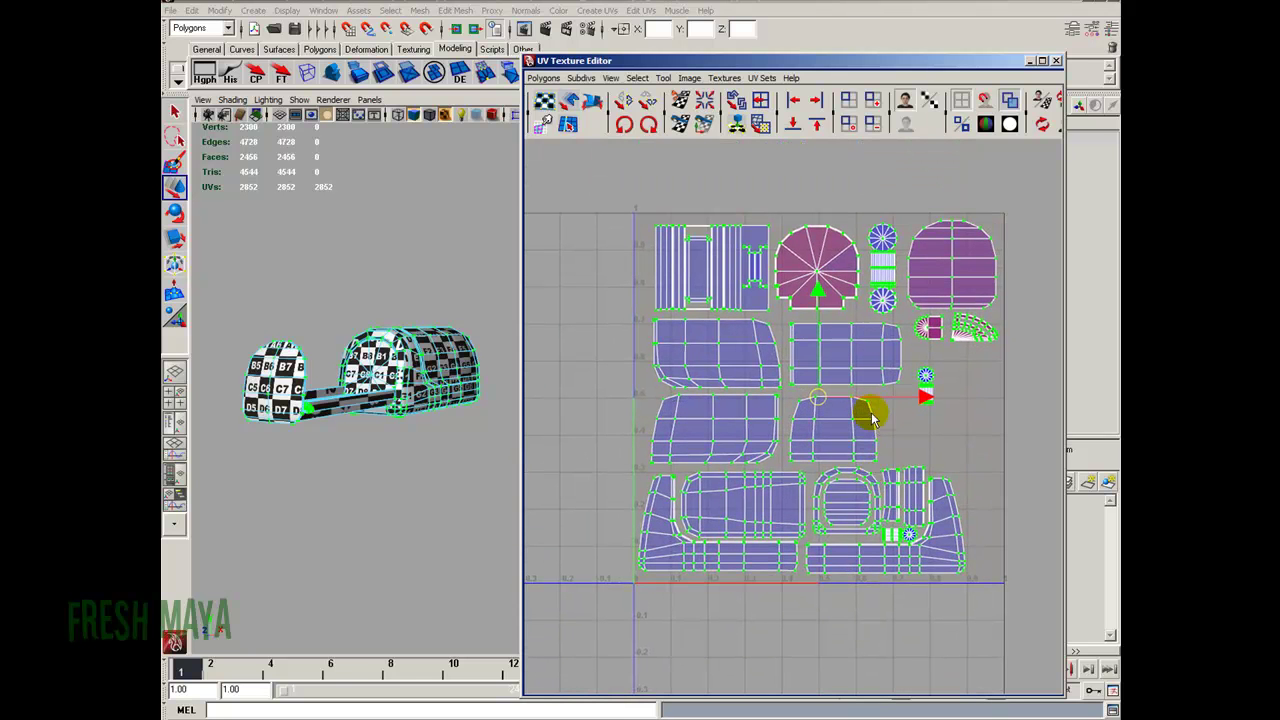
pyautogui.press('r')
pyautogui.moveTo(817, 397); pyautogui.dragTo(822, 399)
pyautogui.press('w')
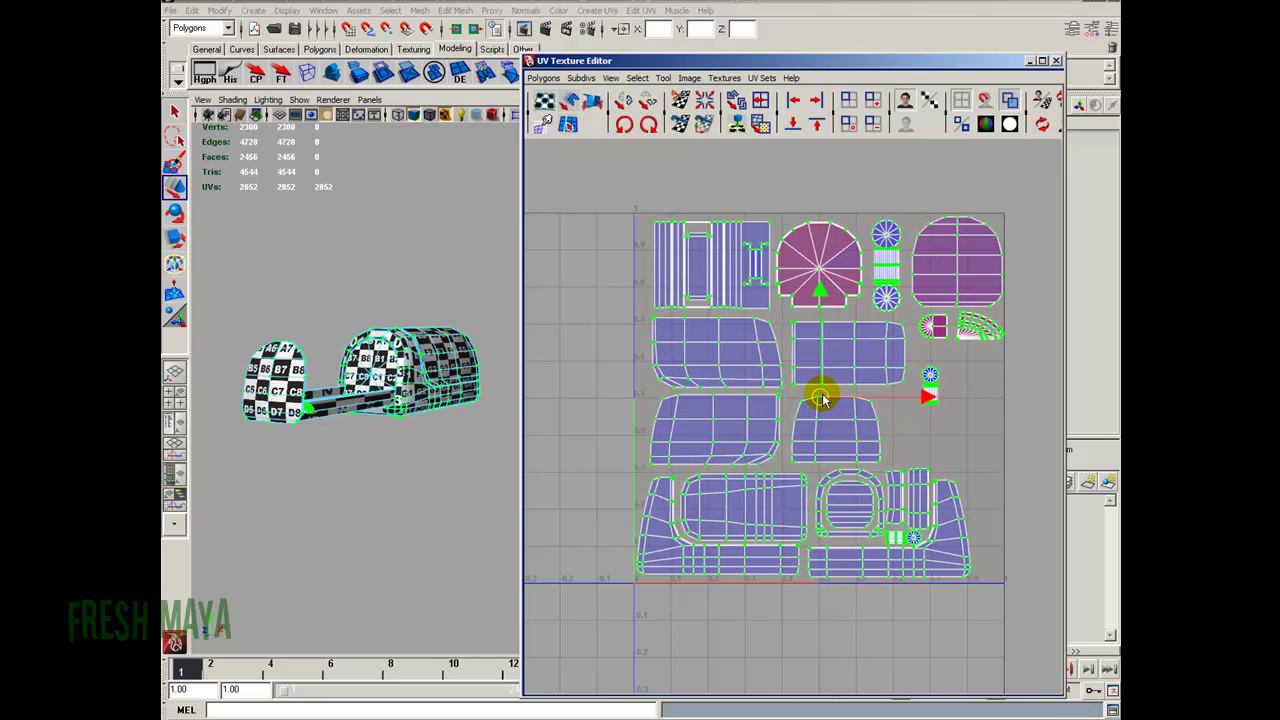
pyautogui.click(788, 182)
pyautogui.keyDown('alt'); pyautogui.moveTo(958, 431); pyautogui.dragTo(863, 418, button='right'); pyautogui.keyUp('alt')
pyautogui.keyDown('alt'); pyautogui.moveTo(750, 434); pyautogui.dragTo(803, 447, button='right'); pyautogui.keyUp('alt')
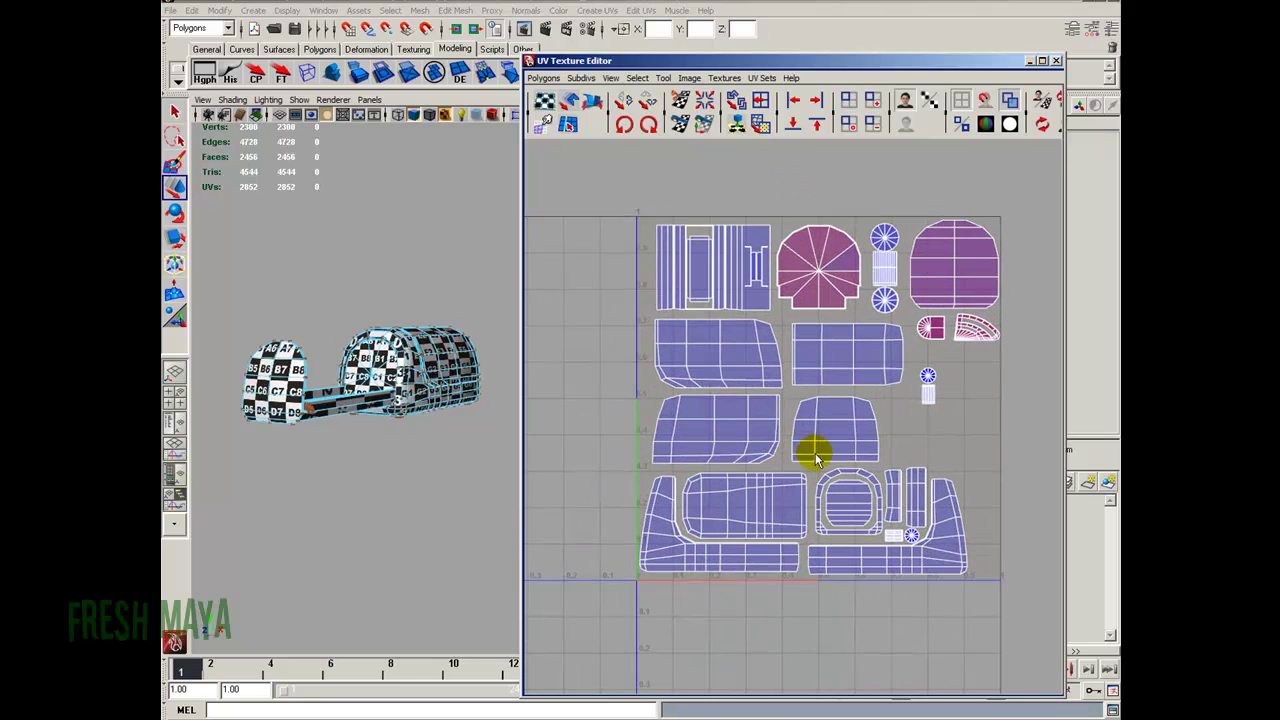
# Inspect which model parts the packed shells cover by selecting groups of shells in turn, and check the layout's spacing.
pyautogui.keyDown('alt'); pyautogui.moveTo(506, 393); pyautogui.dragTo(388, 430); pyautogui.keyUp('alt')
pyautogui.keyDown('alt'); pyautogui.moveTo(388, 430); pyautogui.dragTo(459, 385, button='middle'); pyautogui.keyUp('alt')
pyautogui.moveTo(662, 197); pyautogui.dragTo(613, 197, button='right')
pyautogui.moveTo(840, 304); pyautogui.dragTo(903, 320)
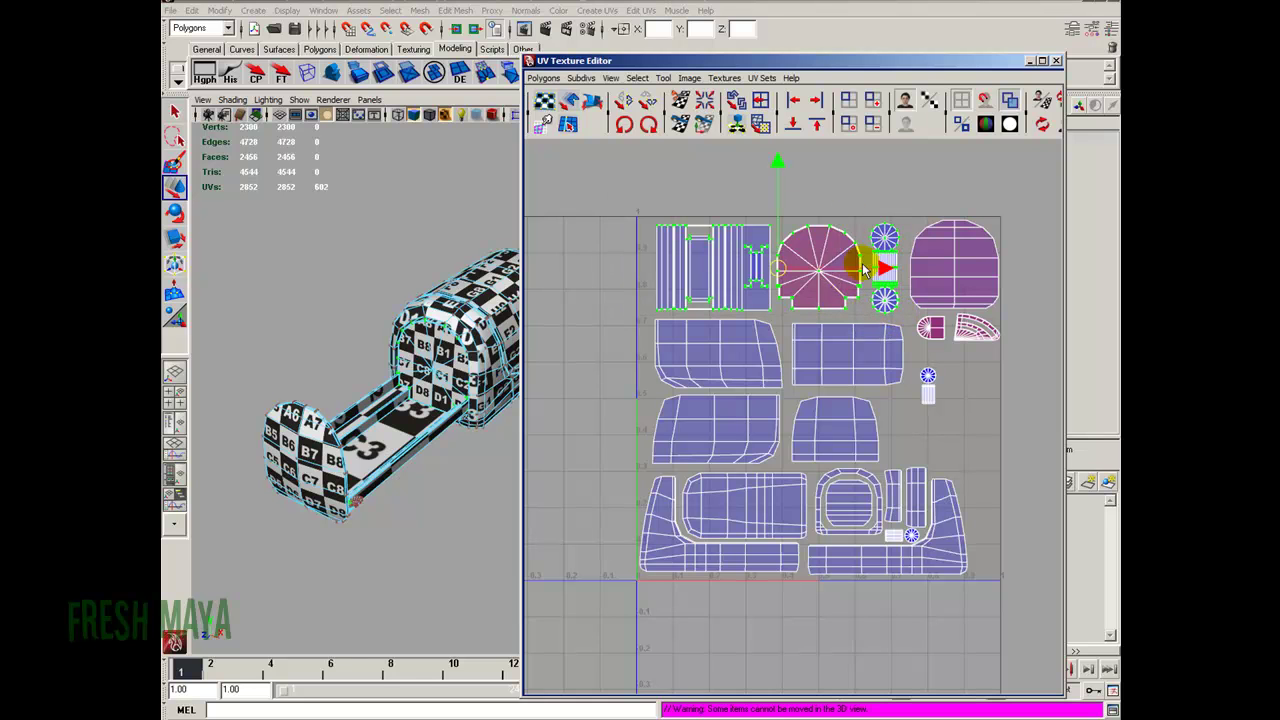
pyautogui.moveTo(913, 225); pyautogui.dragTo(1020, 346)
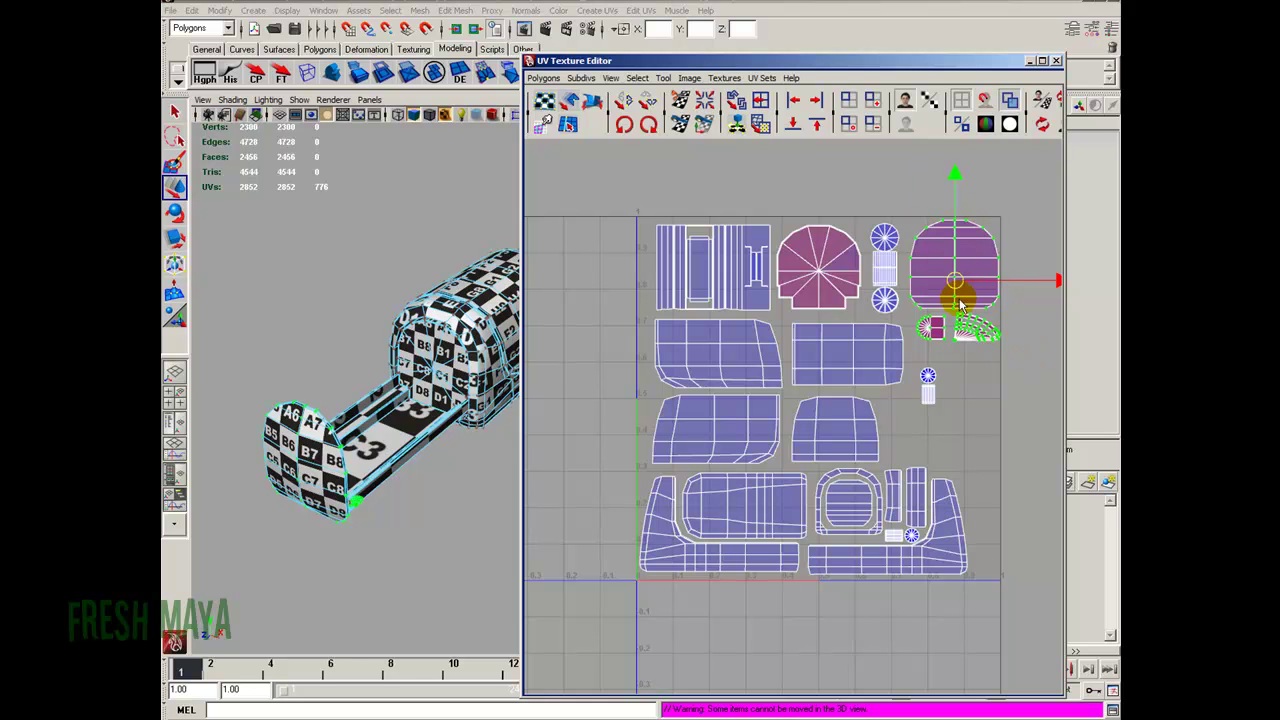
pyautogui.moveTo(692, 349); pyautogui.dragTo(908, 464)
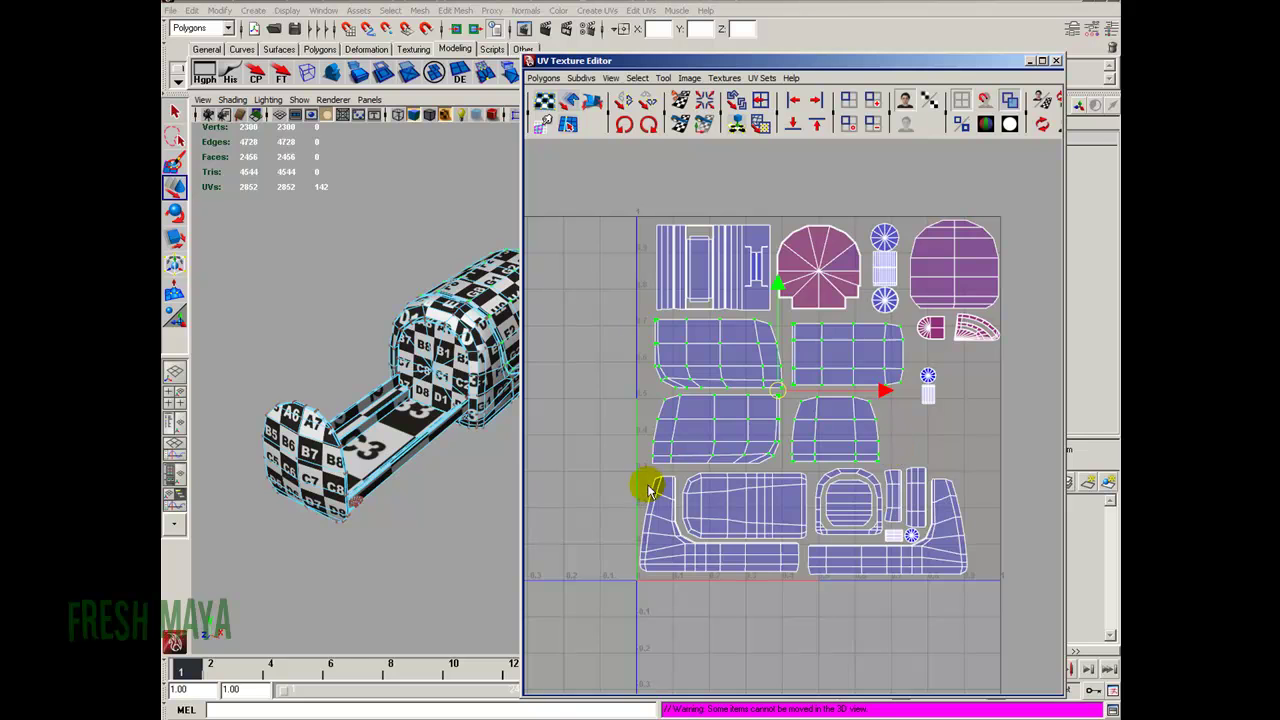
pyautogui.moveTo(785, 525); pyautogui.dragTo(998, 608)
pyautogui.moveTo(914, 358); pyautogui.dragTo(968, 433)
pyautogui.click(970, 374)
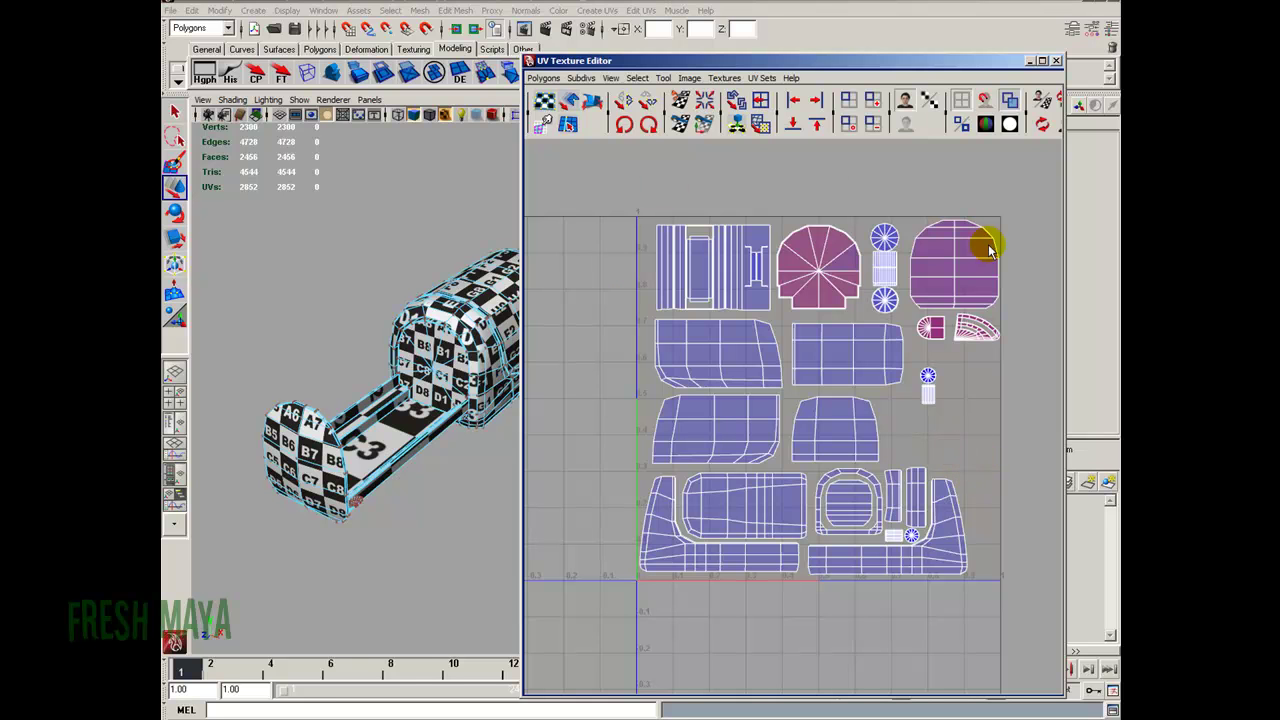
pyautogui.scroll(-2, 838, 421)
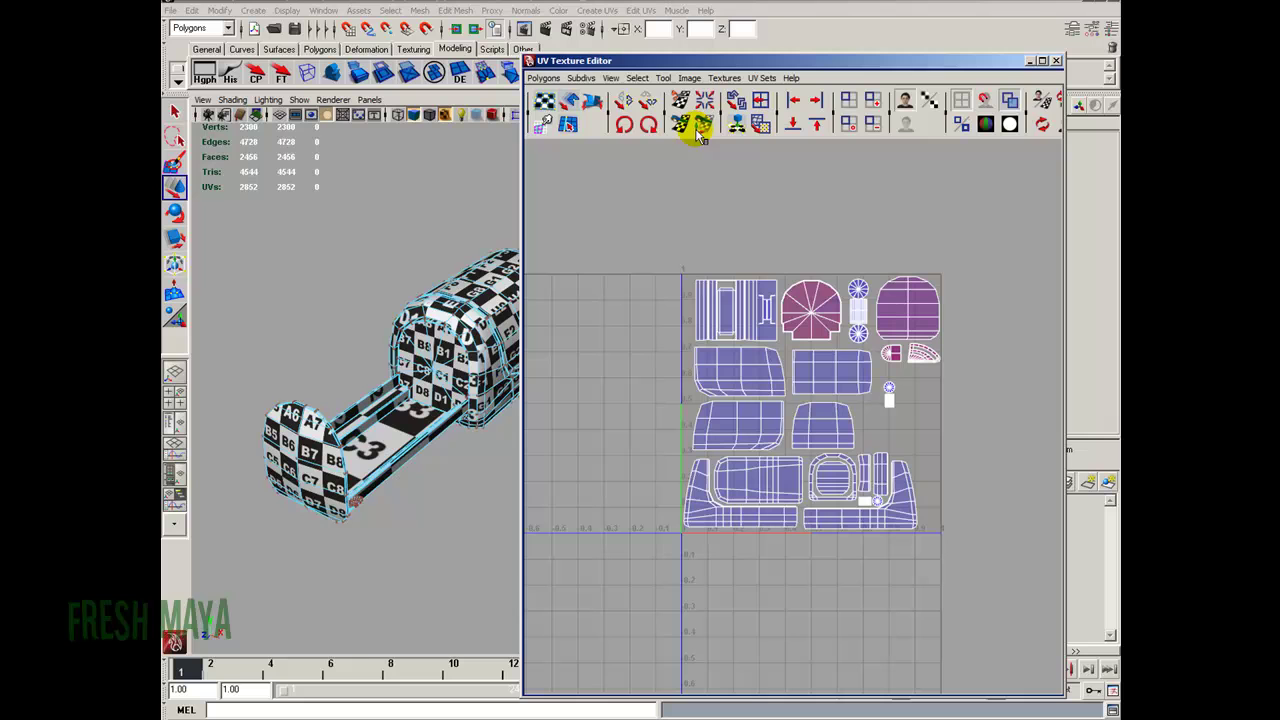
# Turn off the shaded UV display and save the scene as DVDDrawer_7.mb.
pyautogui.click(1010, 100)
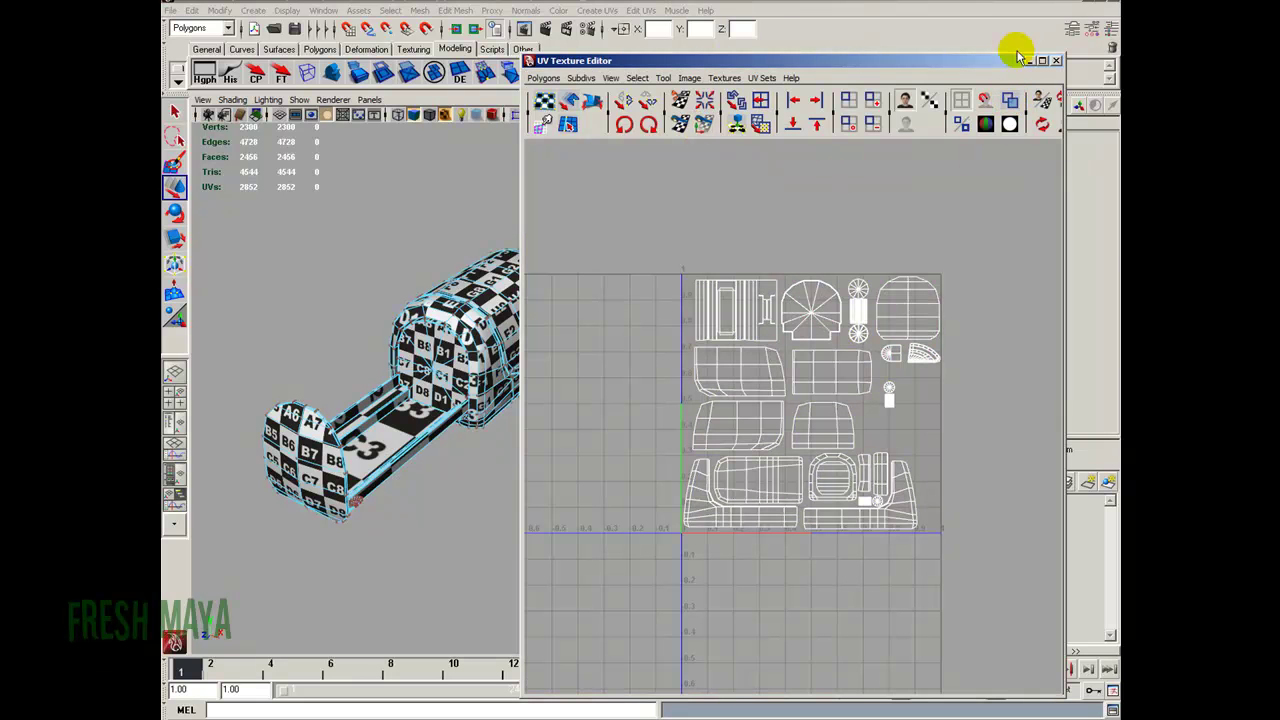
pyautogui.click(171, 10)
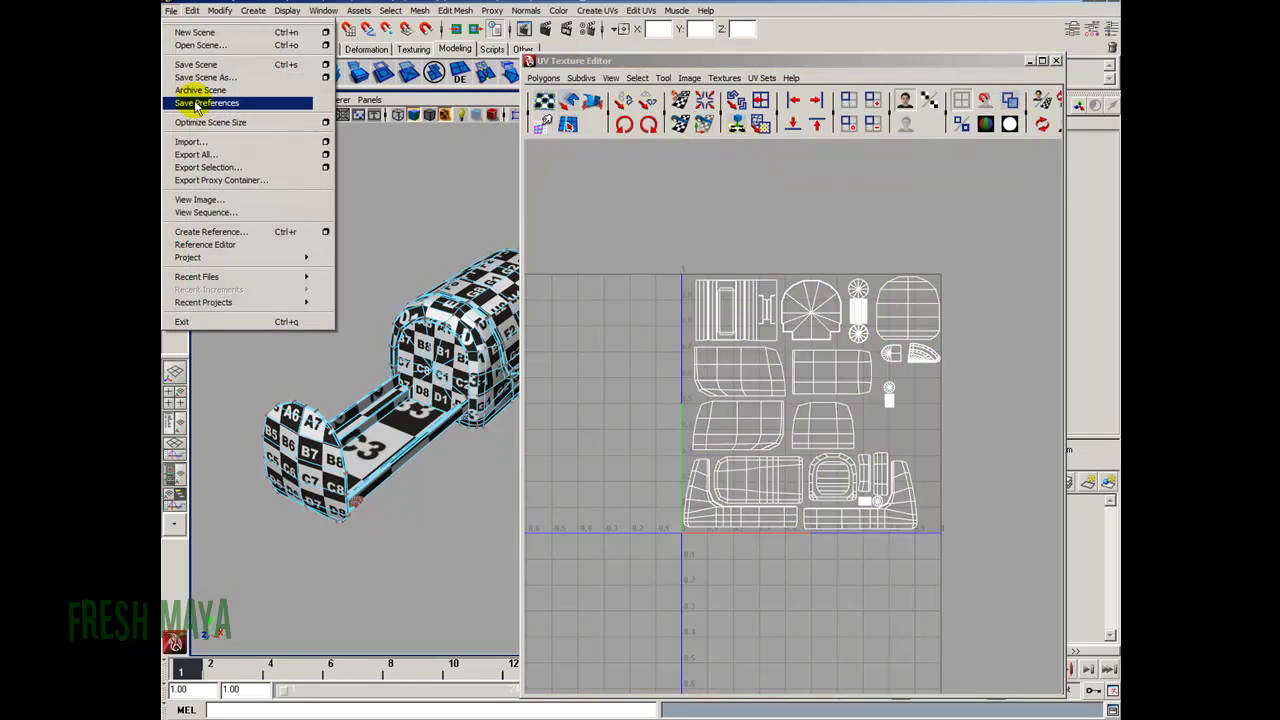
pyautogui.click(200, 77)
pyautogui.click(545, 320)
pyautogui.doubleClick(621, 498)
pyautogui.write('7')
pyautogui.press('Return')
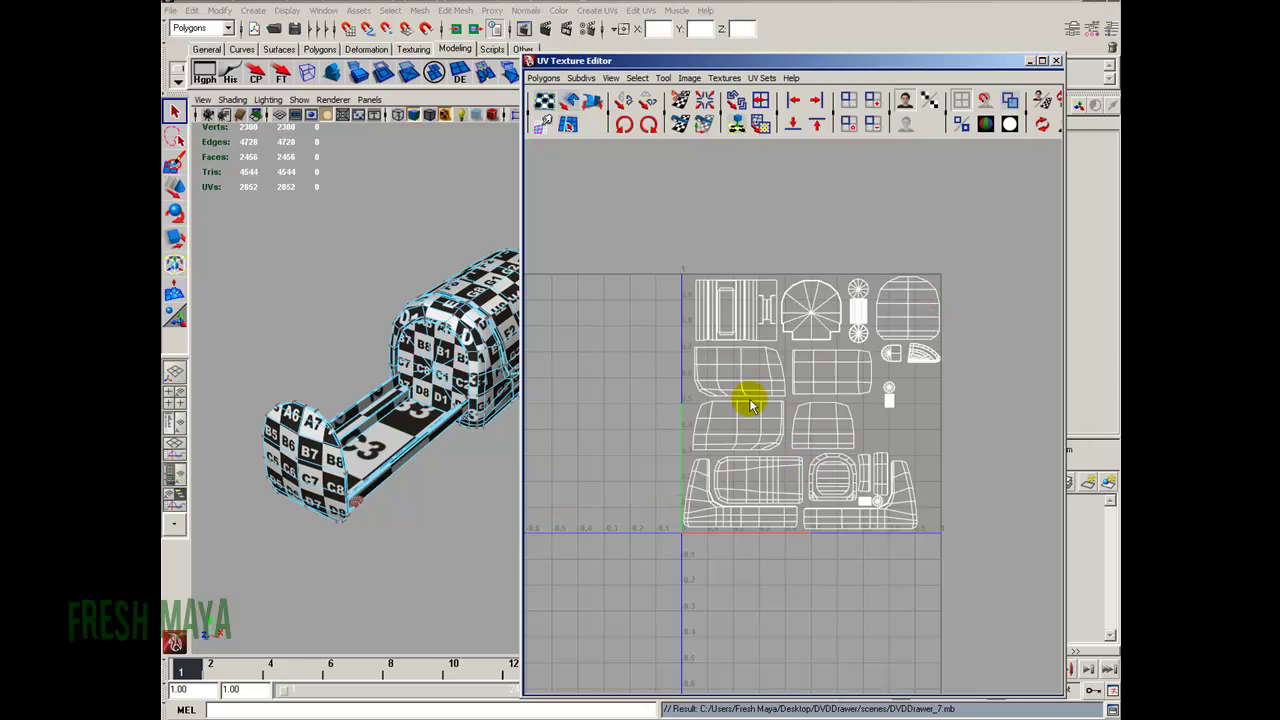
# Open the UV Snapshot options and select the outUV file name at the end of the output path.
pyautogui.keyDown('alt'); pyautogui.moveTo(415, 390); pyautogui.dragTo(266, 363); pyautogui.keyUp('alt')
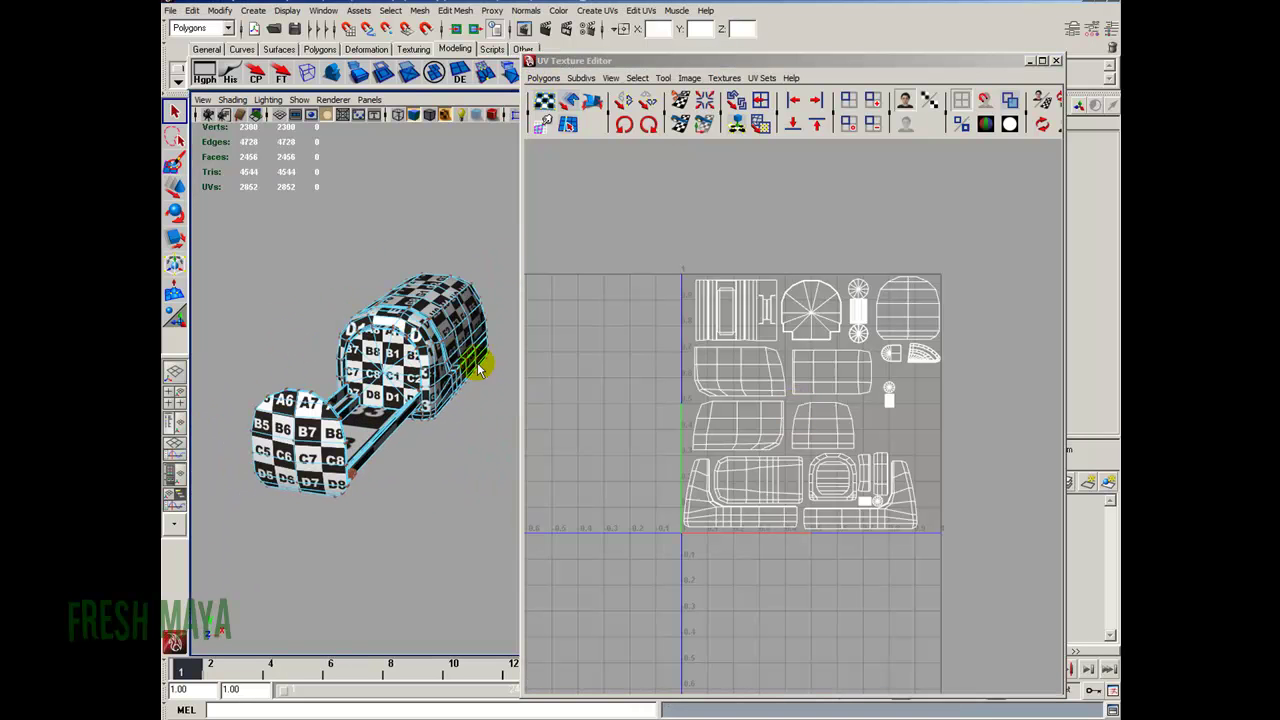
pyautogui.click(543, 77)
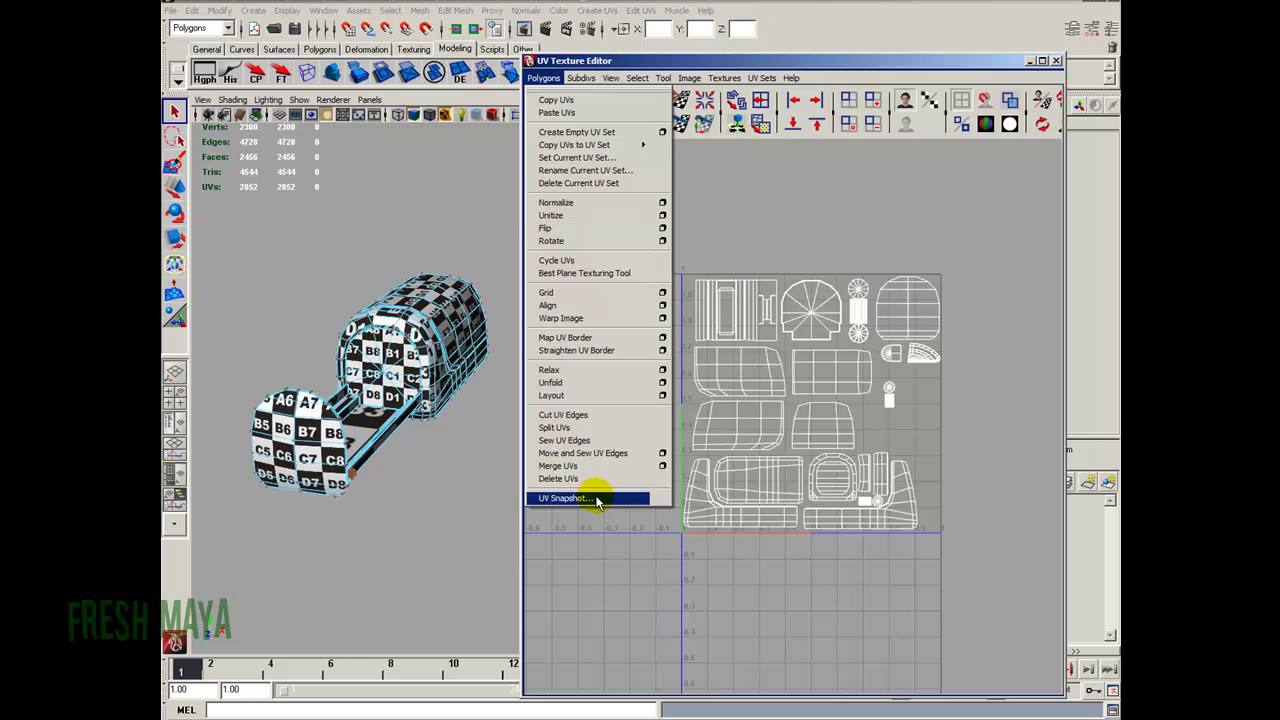
pyautogui.click(591, 497)
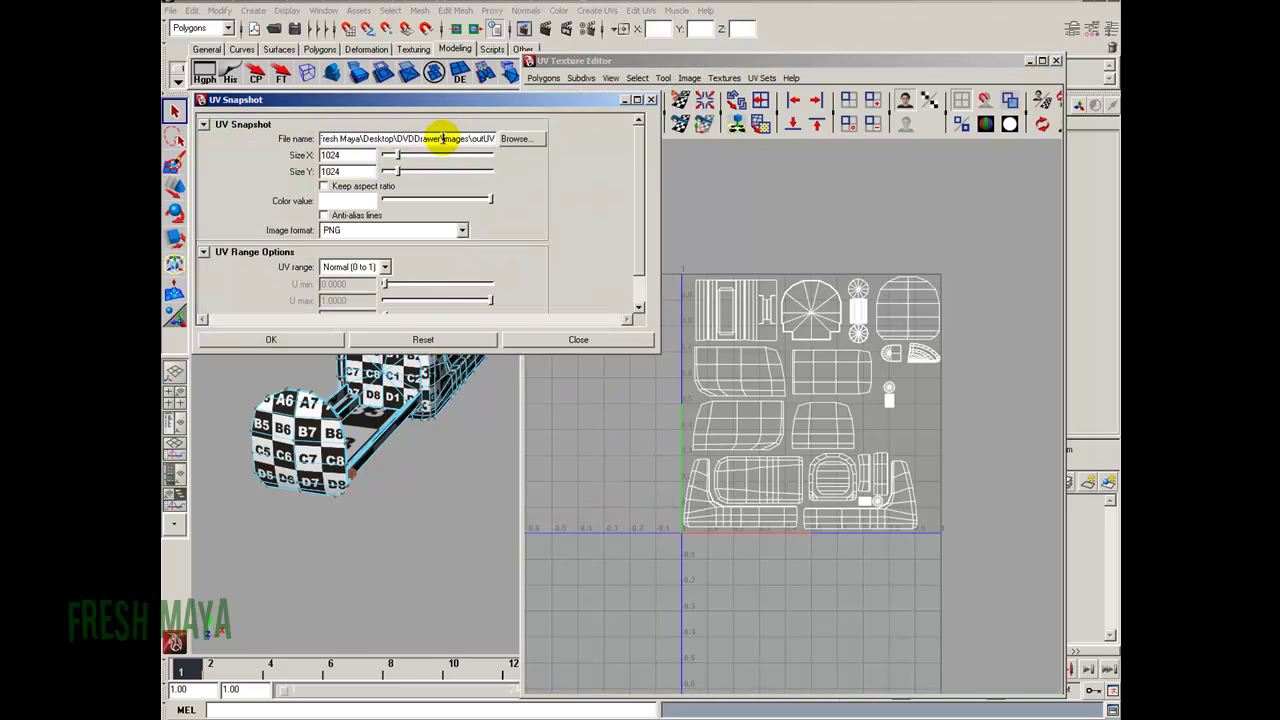
pyautogui.moveTo(441, 138); pyautogui.dragTo(473, 141)
pyautogui.doubleClick(481, 139)
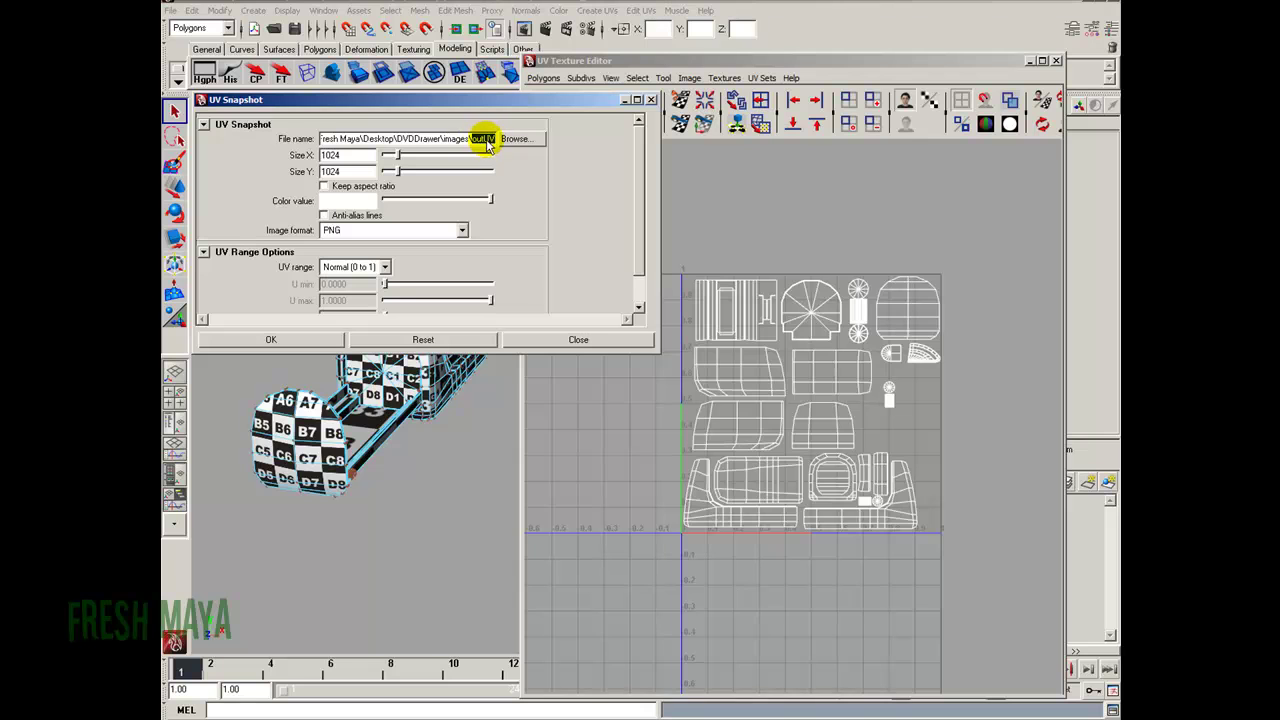
# Set the UV snapshot size to 2048 in both X and Y.
pyautogui.doubleClick(335, 155)
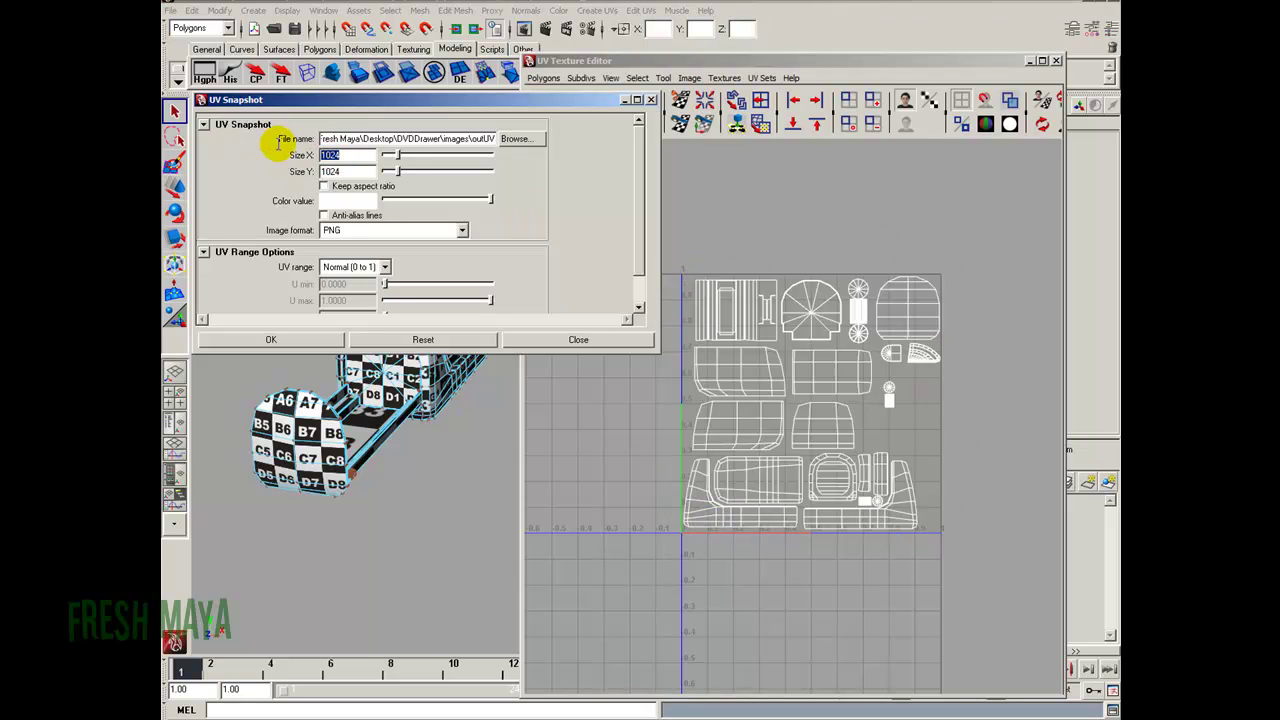
pyautogui.doubleClick(336, 171)
pyautogui.doubleClick(345, 171)
pyautogui.doubleClick(347, 155)
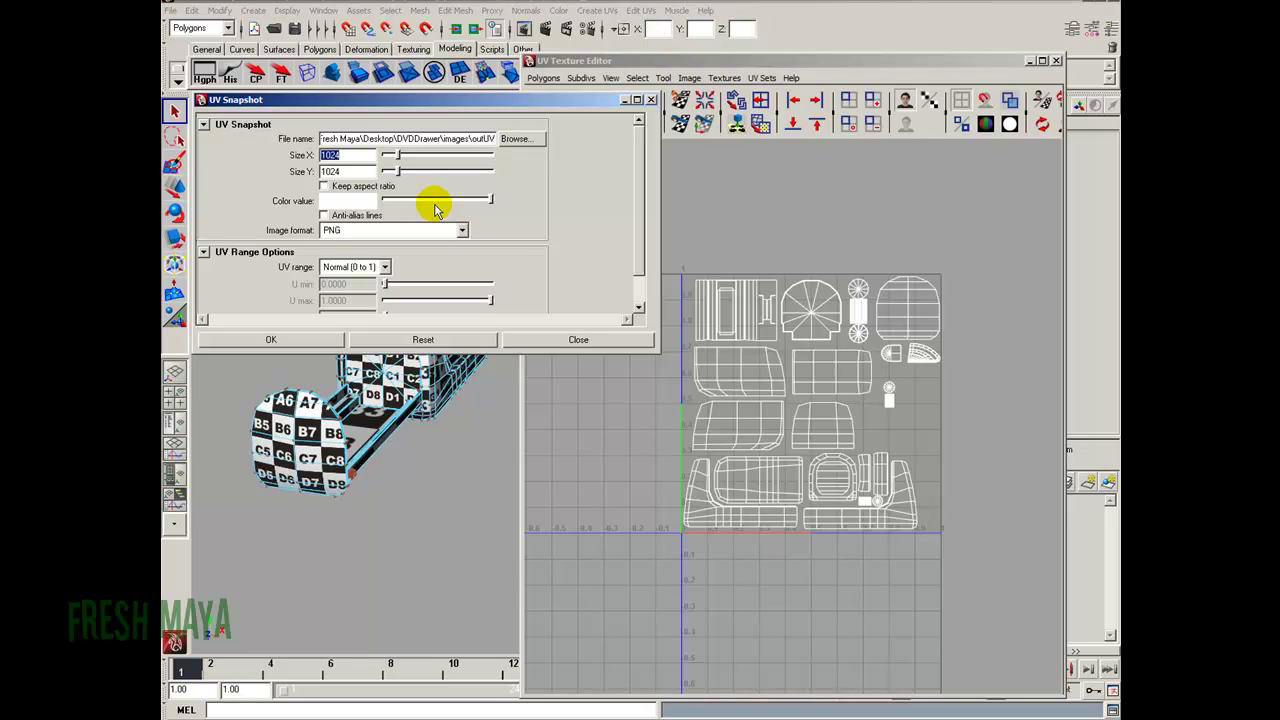
pyautogui.doubleClick(352, 171)
pyautogui.doubleClick(340, 155)
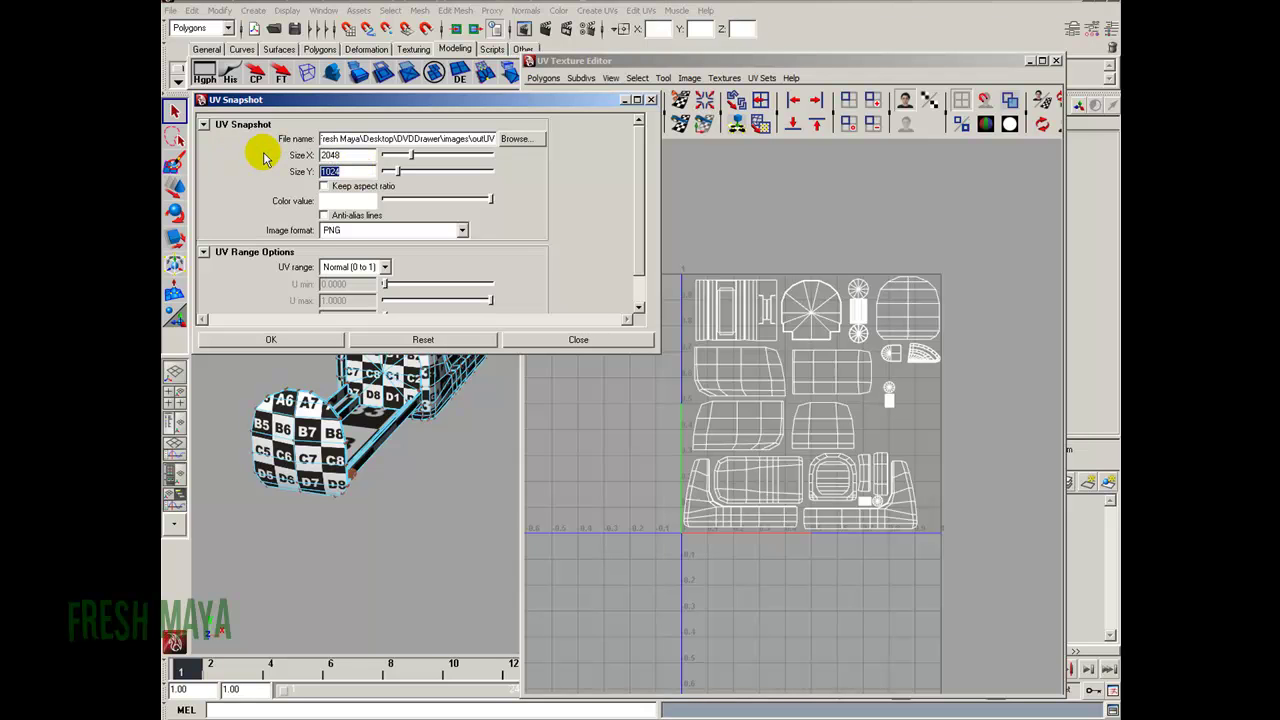
pyautogui.click(364, 153)
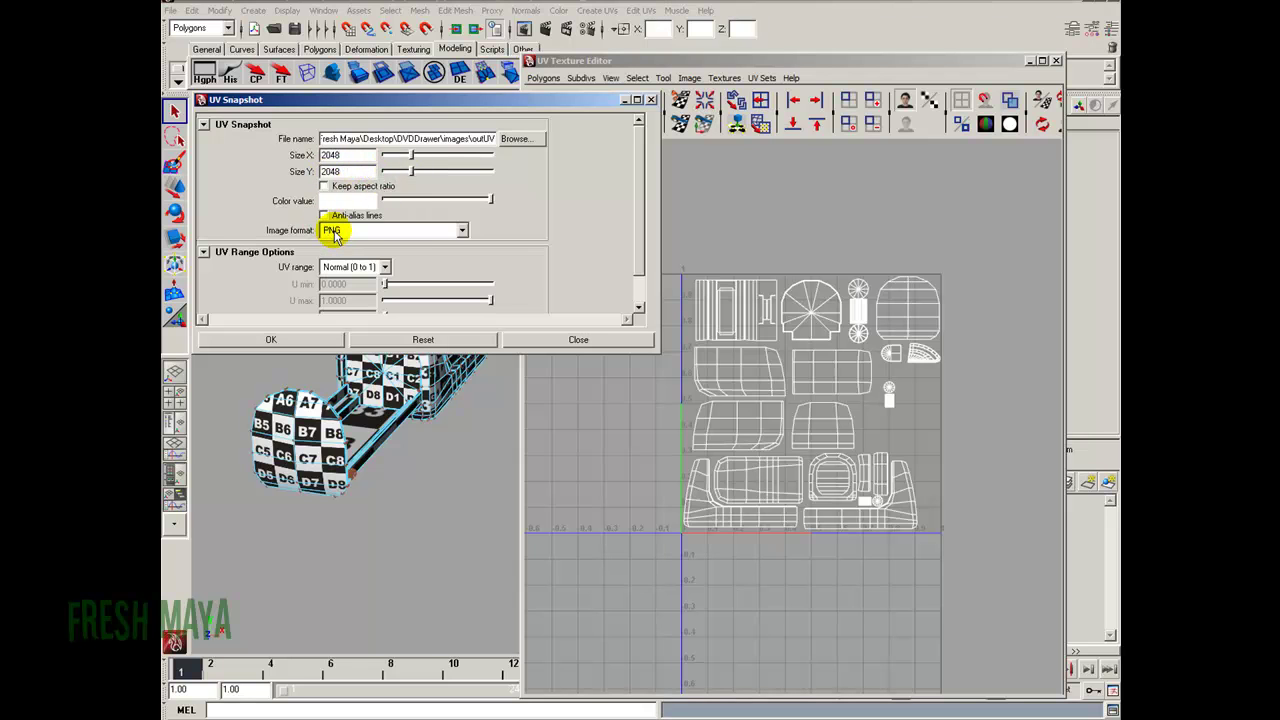
# Review the line colour choices and the available image formats for the UV snapshot, keeping white and PNG.
pyautogui.click(330, 204)
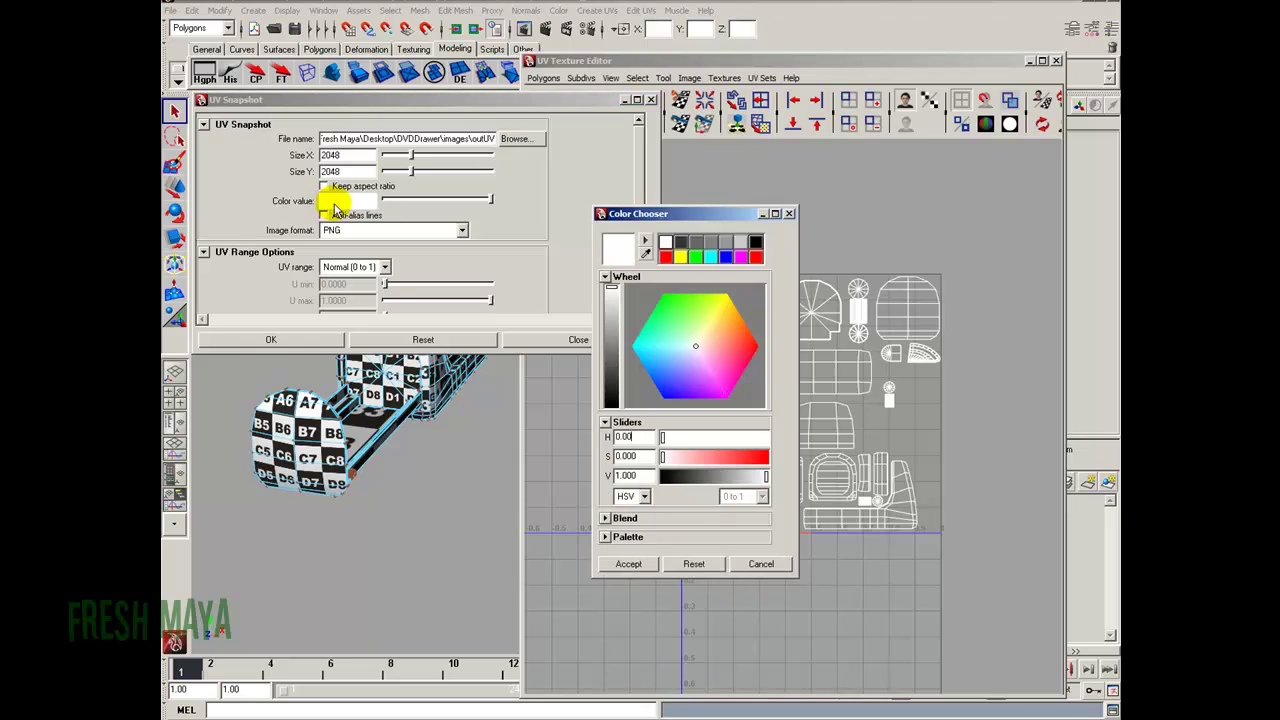
pyautogui.click(776, 212)
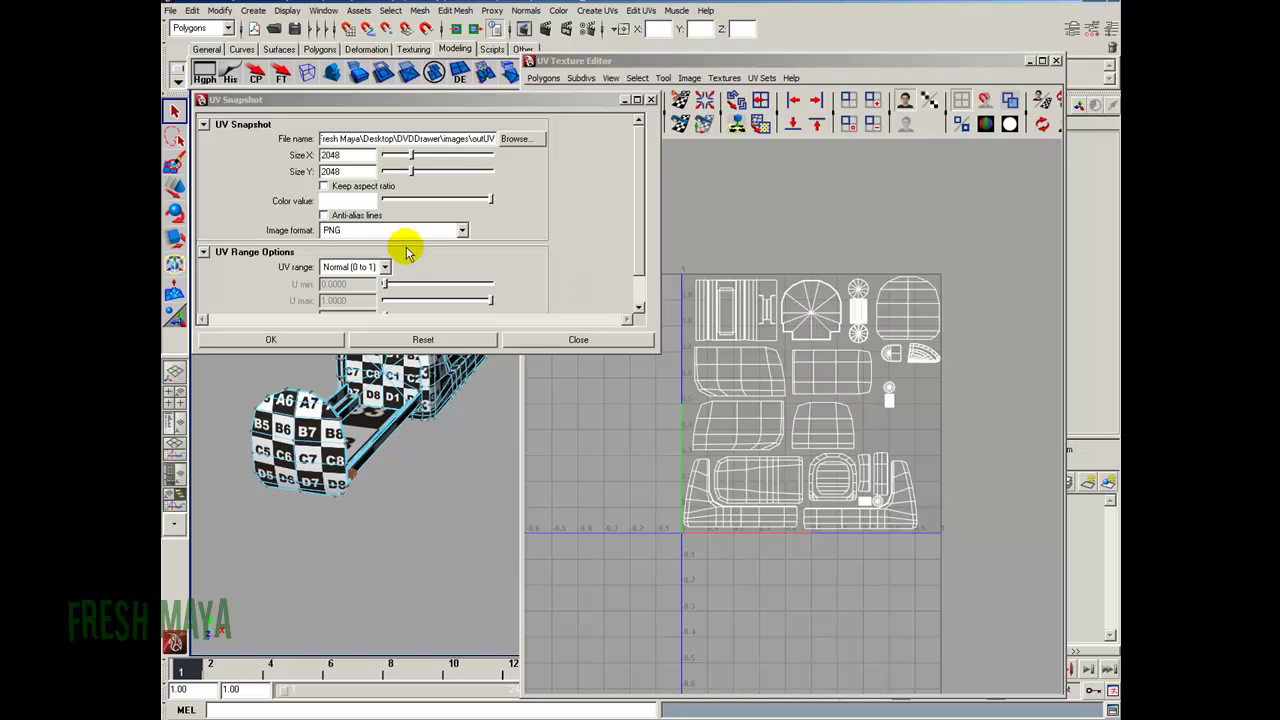
pyautogui.click(461, 231)
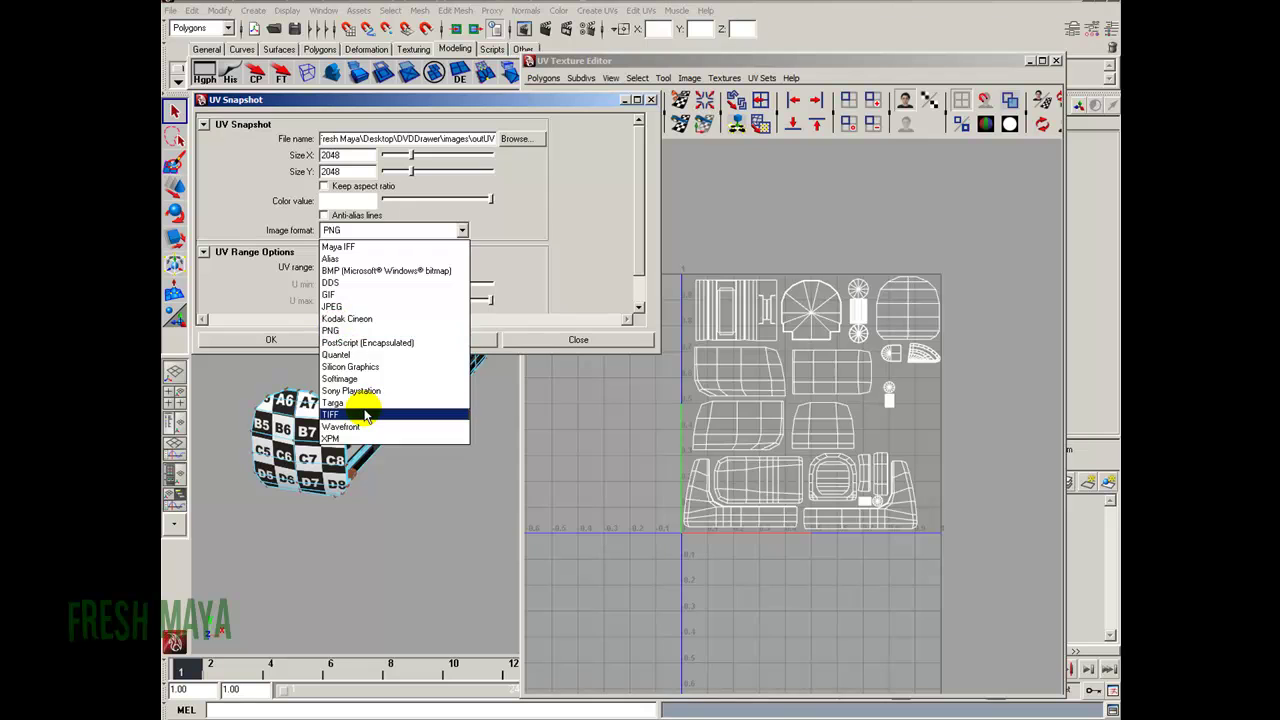
pyautogui.click(463, 231)
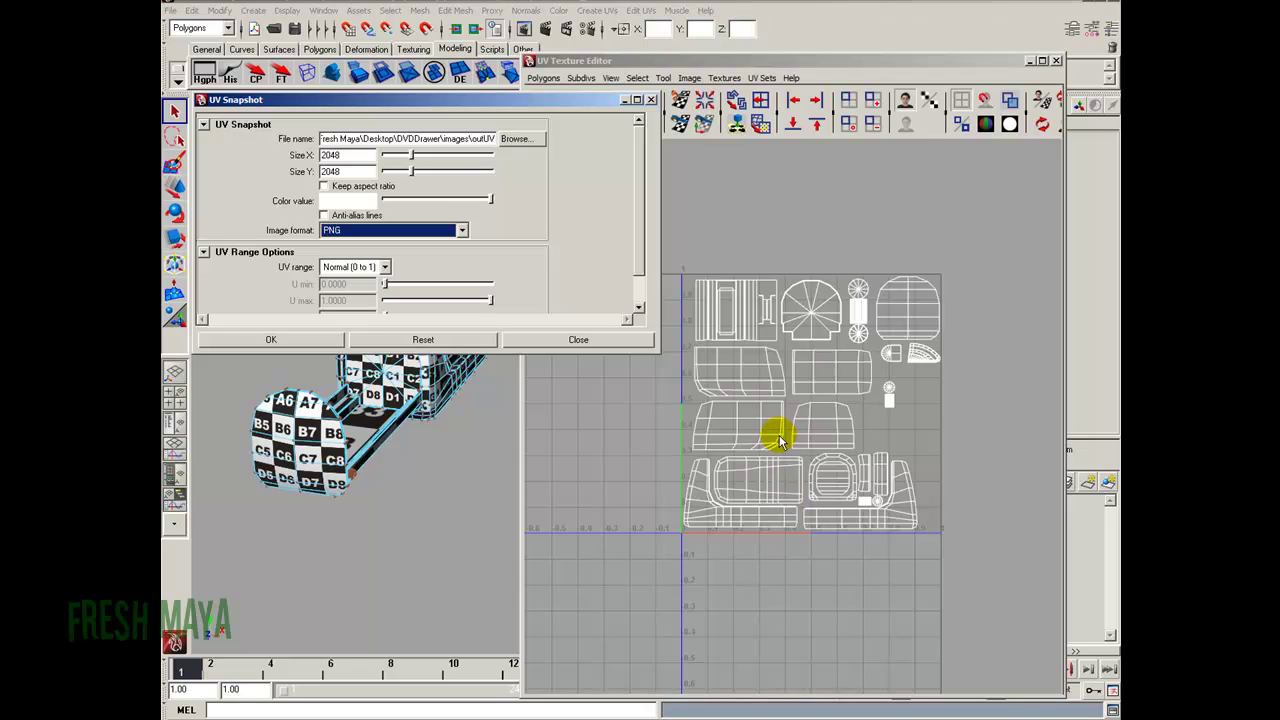
pyautogui.click(461, 231)
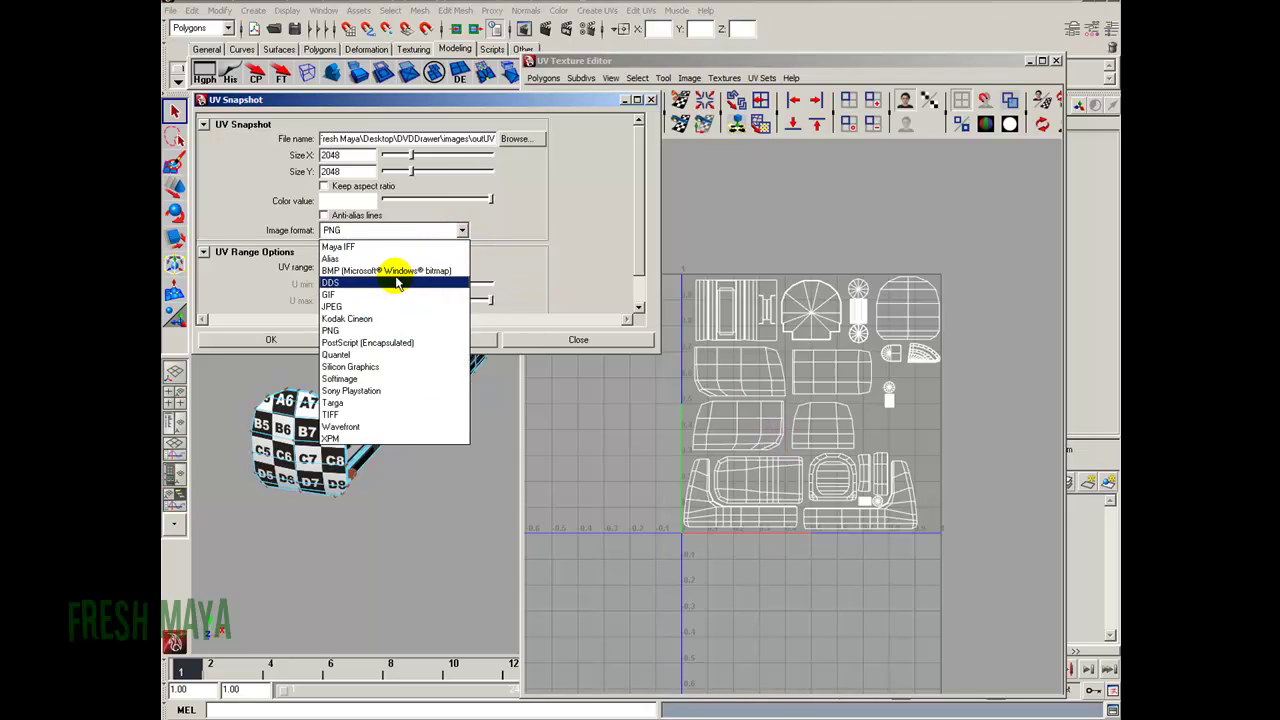
pyautogui.click(461, 231)
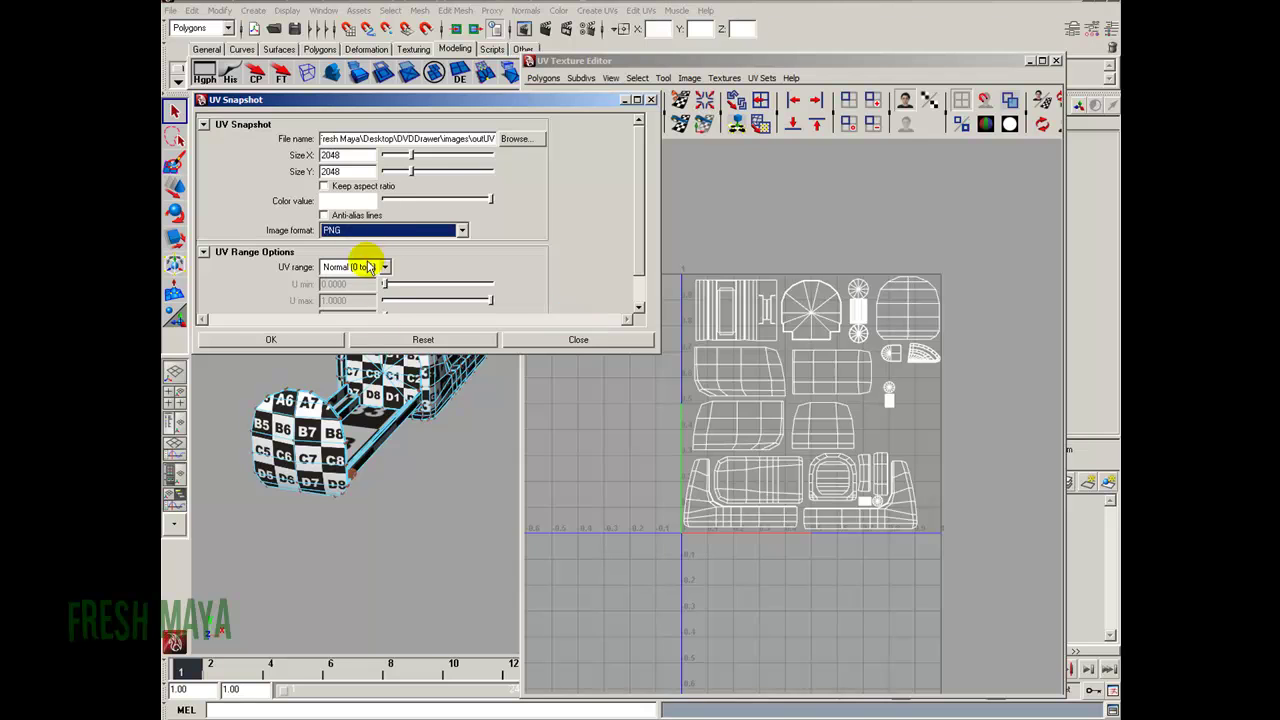
# Try to export the UV snapshot with the current selection, and close its options.
pyautogui.click(271, 340)
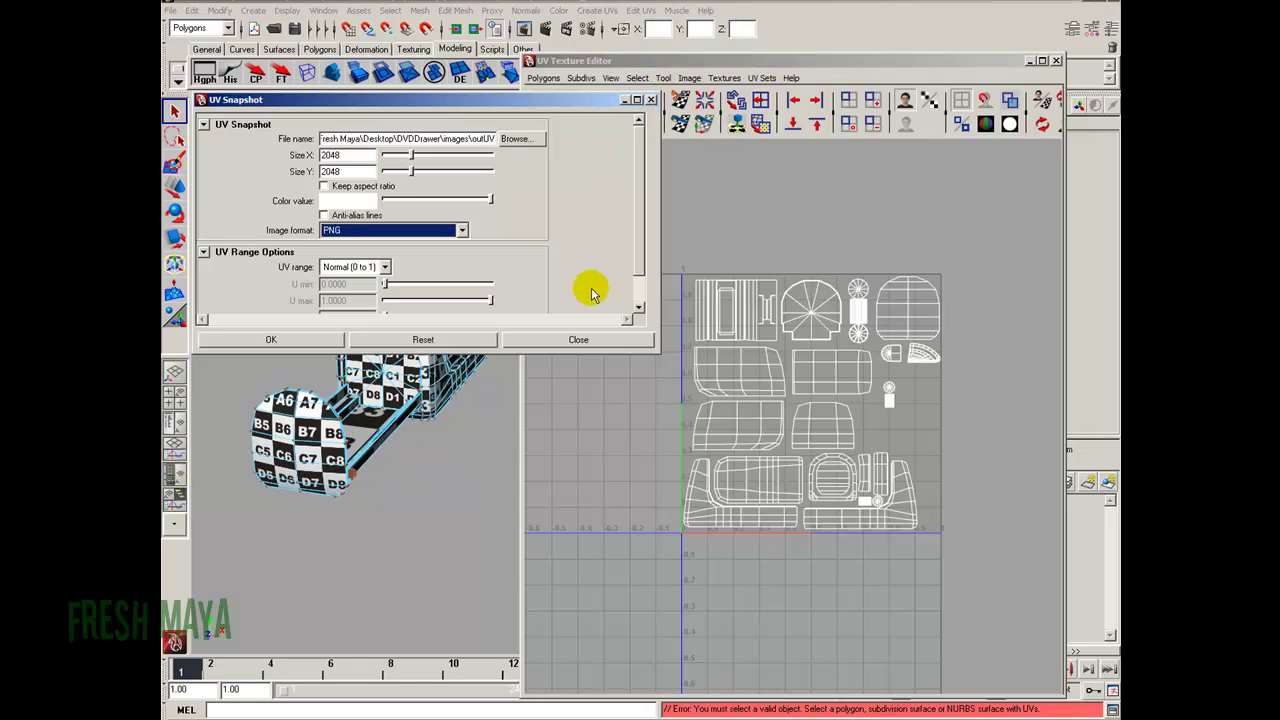
pyautogui.click(553, 340)
# Select the whole model in object mode and export its UV snapshot to outUV as a 2048 x 2048 PNG.
pyautogui.keyDown('alt'); pyautogui.moveTo(414, 429); pyautogui.dragTo(283, 372); pyautogui.keyUp('alt')
pyautogui.press('F8')
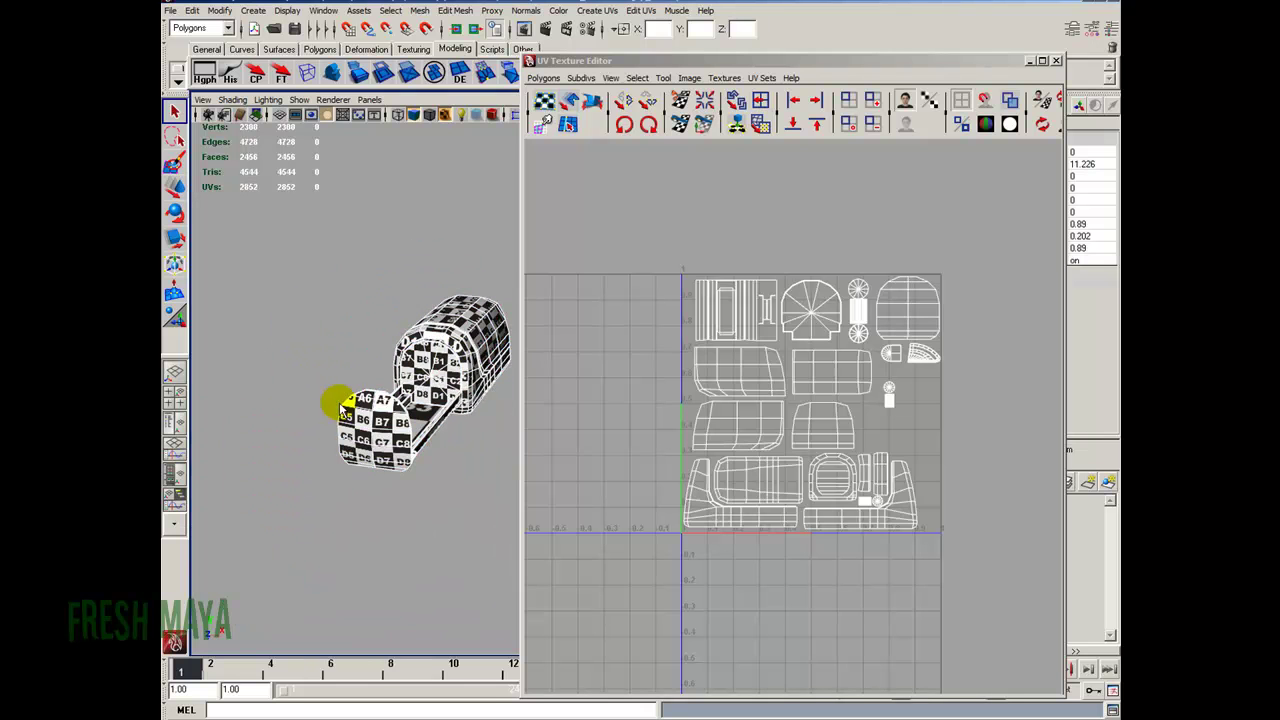
pyautogui.keyDown('alt'); pyautogui.moveTo(431, 374); pyautogui.dragTo(404, 369, button='middle'); pyautogui.keyUp('alt')
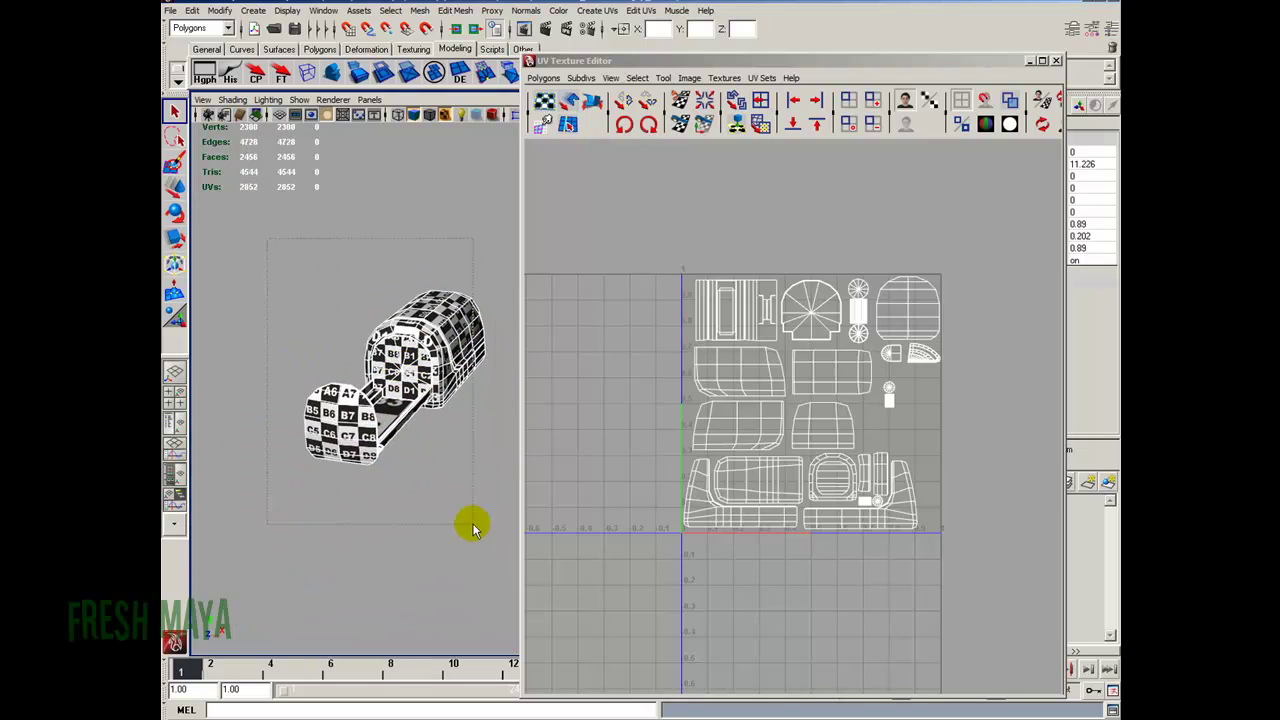
pyautogui.click(717, 58)
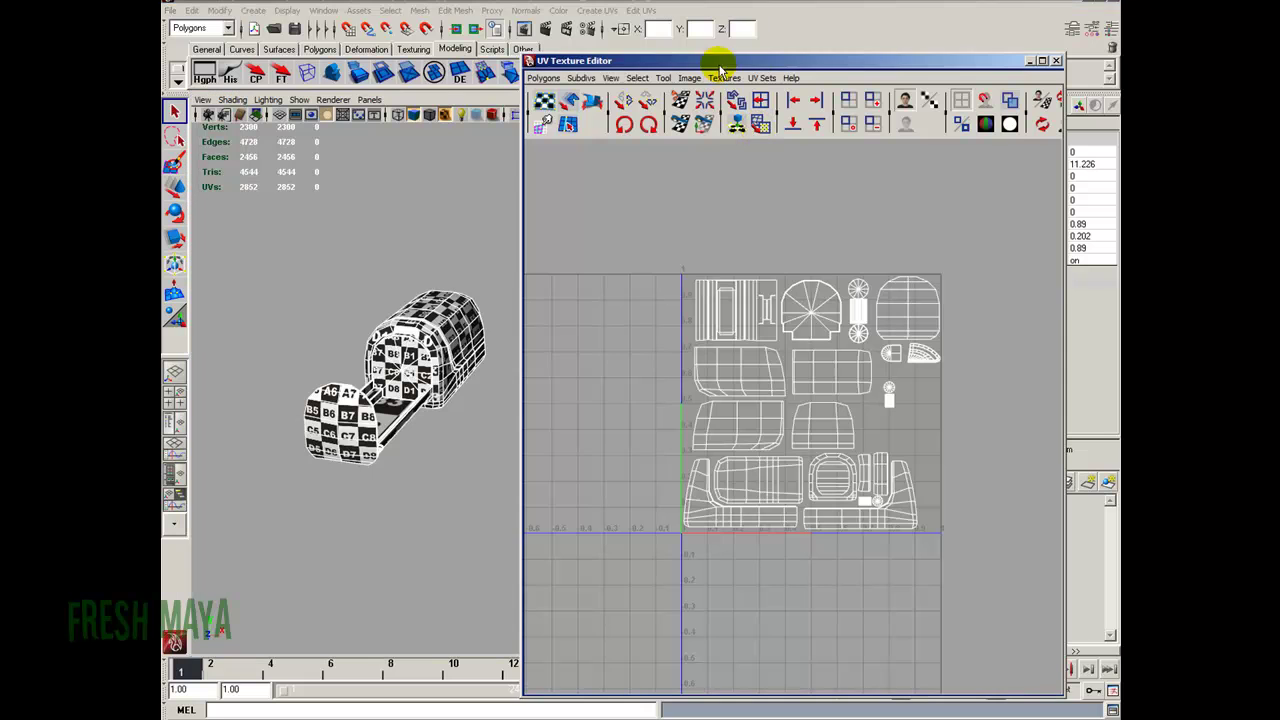
pyautogui.click(543, 78)
pyautogui.click(570, 498)
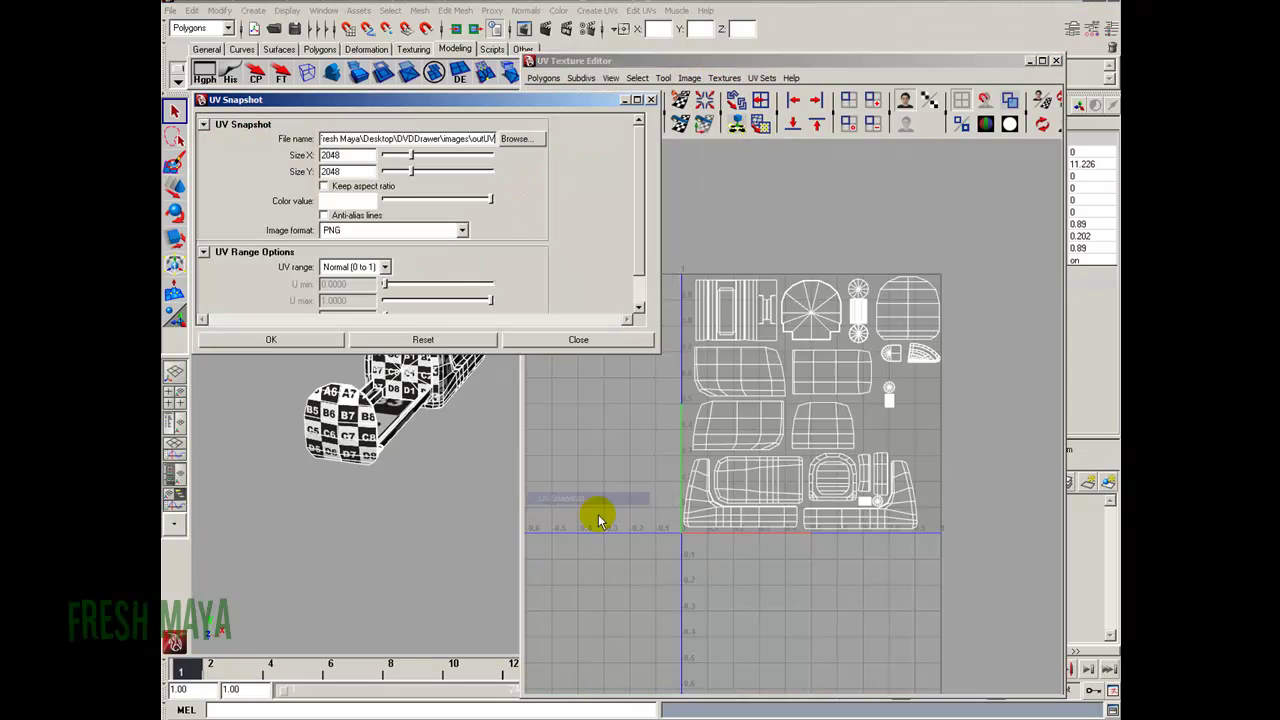
pyautogui.click(323, 341)
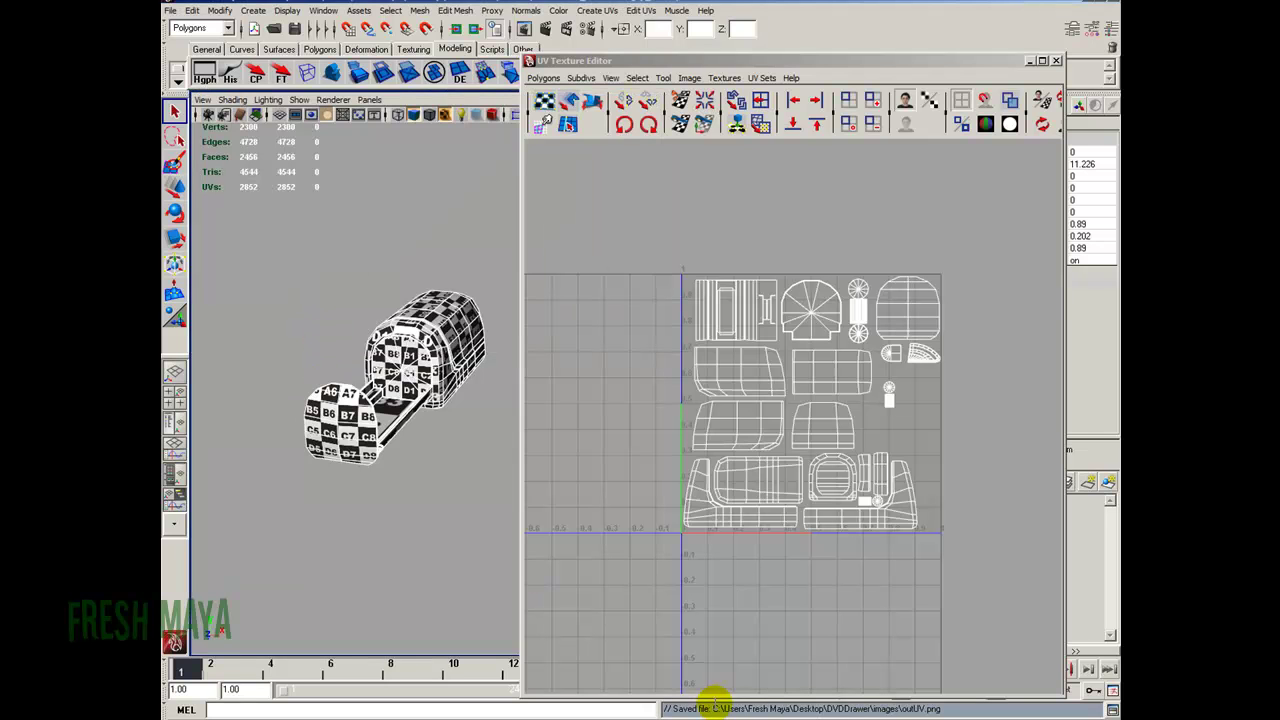
# Close the UV Texture Editor and save the scene.
pyautogui.click(1055, 62)
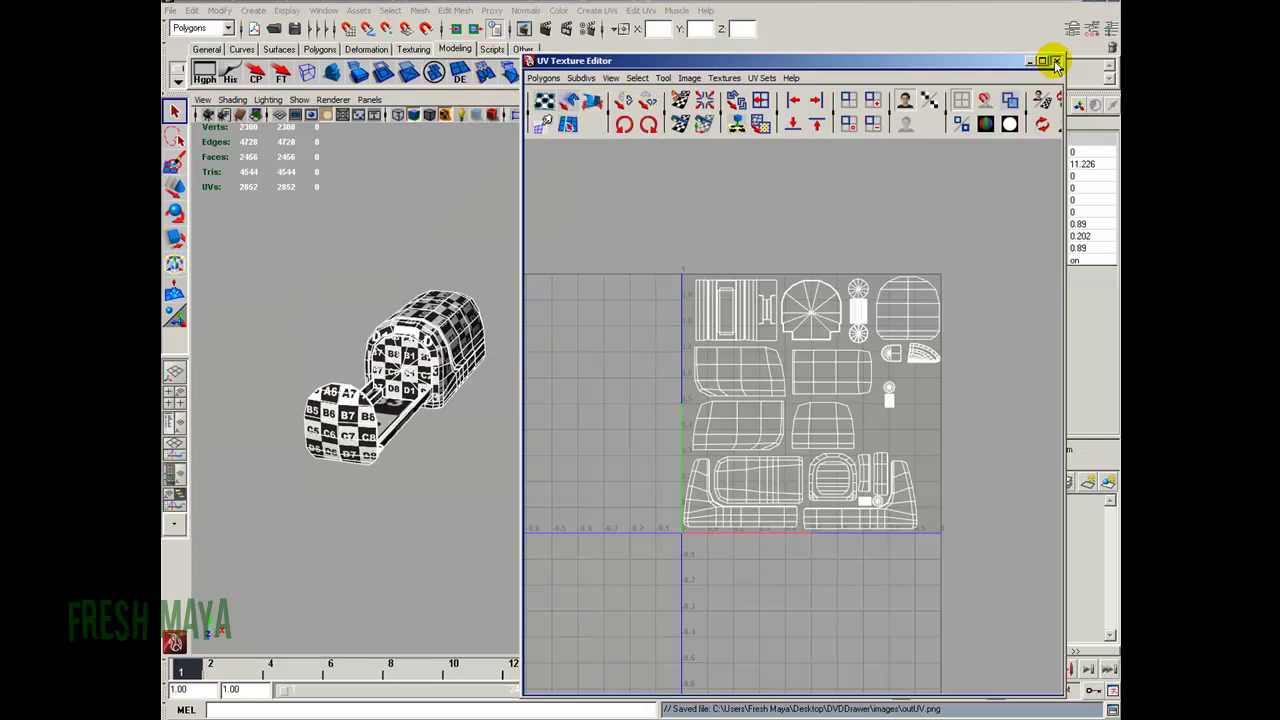
pyautogui.click(1056, 62)
pyautogui.click(294, 29)
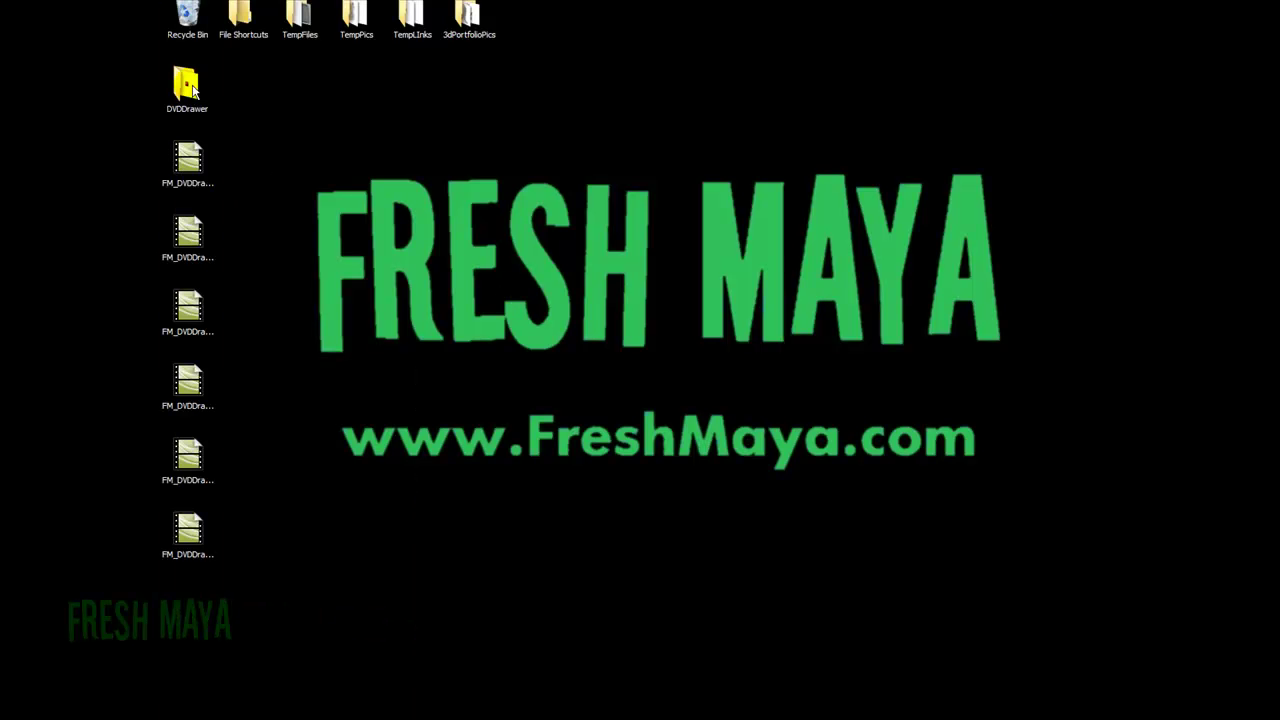
# Switch to the desktop, browse the DVDDrawer project folder, and select the exported outUV file in its images folder.
pyautogui.doubleClick(186, 86)
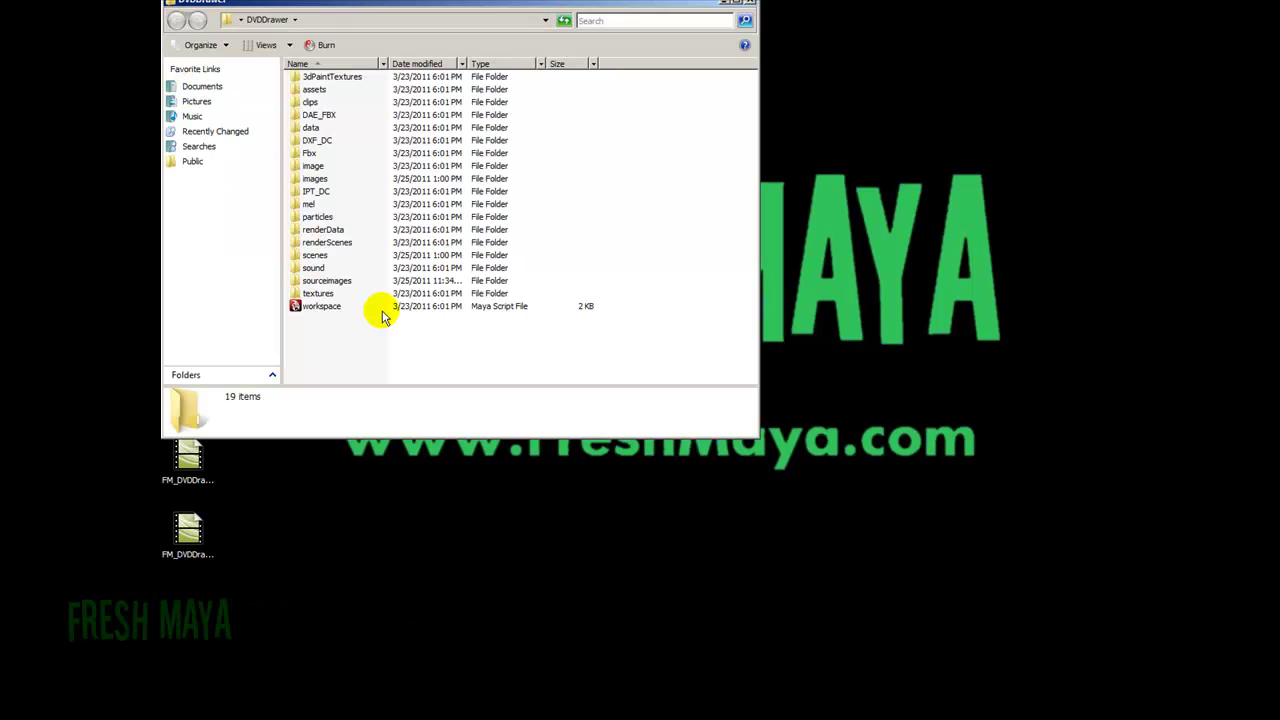
pyautogui.doubleClick(332, 282)
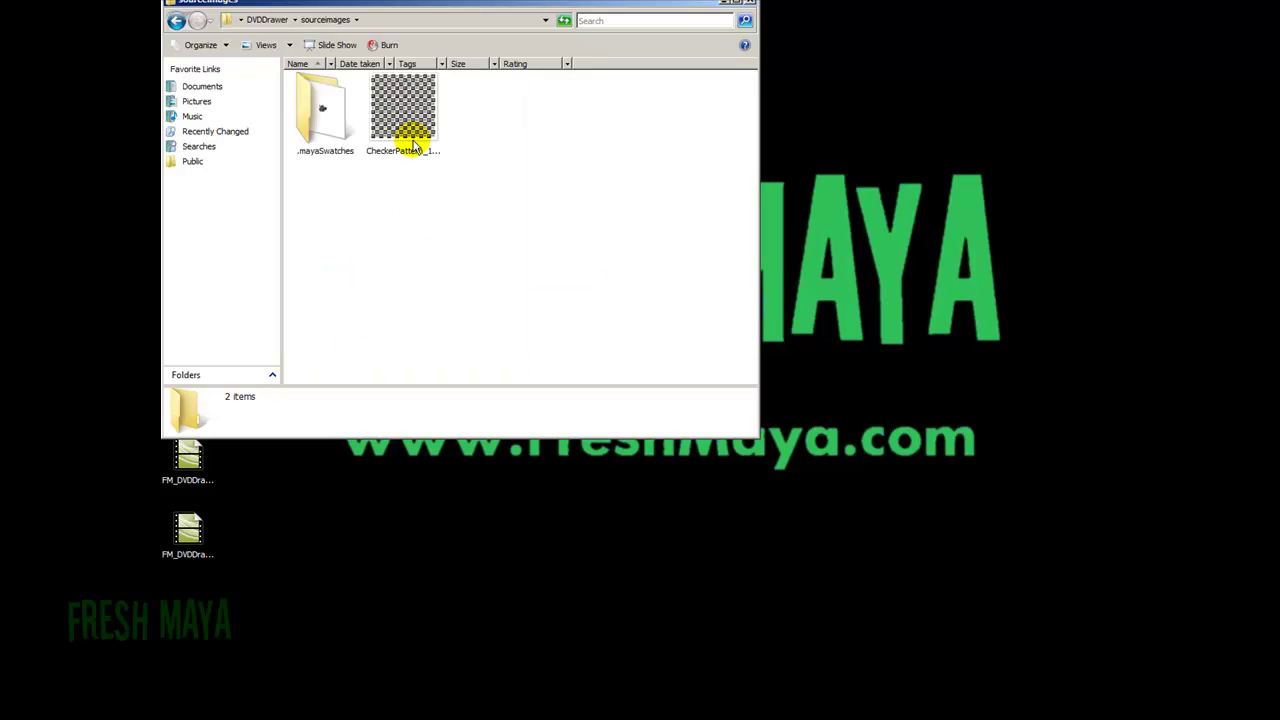
pyautogui.click(178, 24)
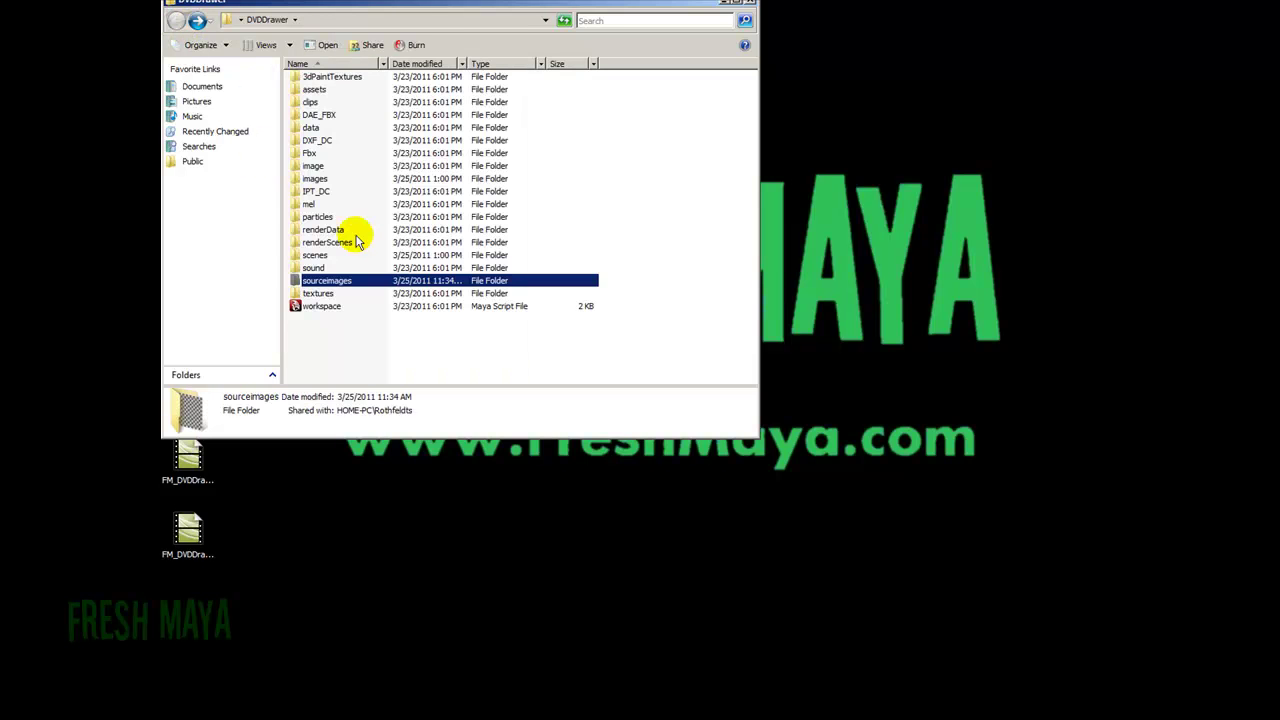
pyautogui.doubleClick(324, 172)
pyautogui.click(332, 155)
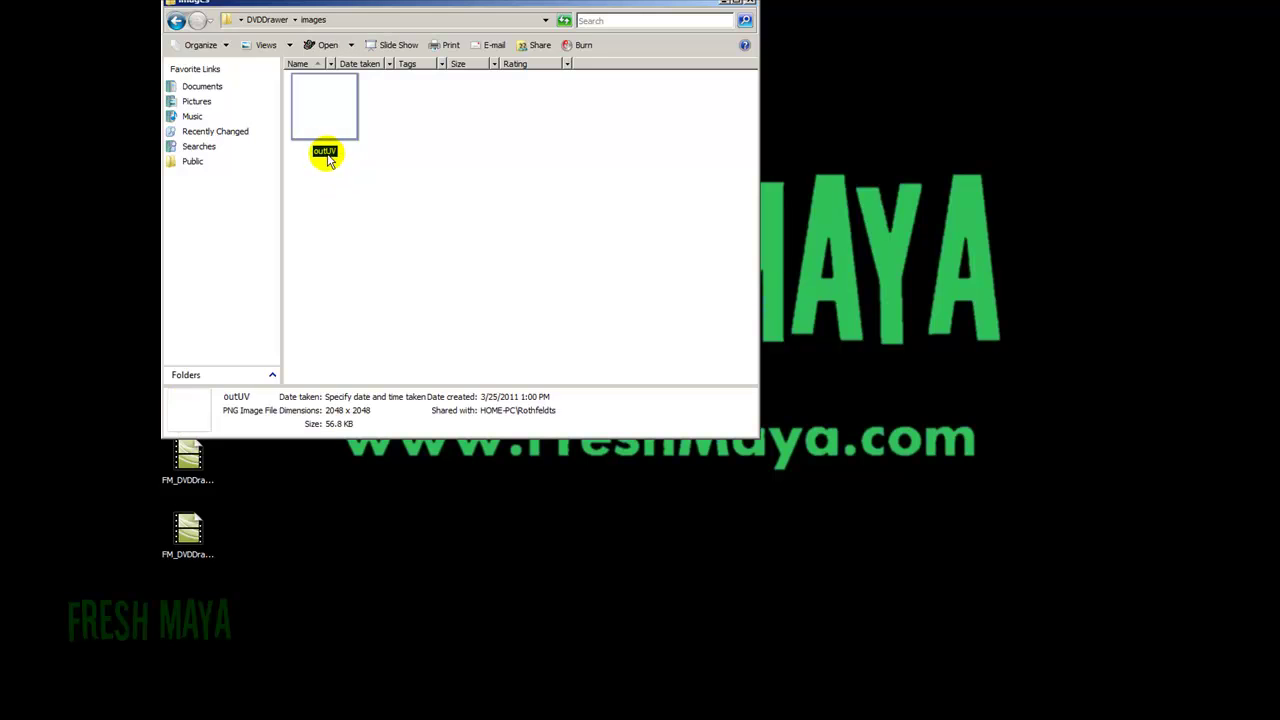
# Open outUV in Paint to examine the exported UV lines, and close it.
pyautogui.rightClick(330, 130)
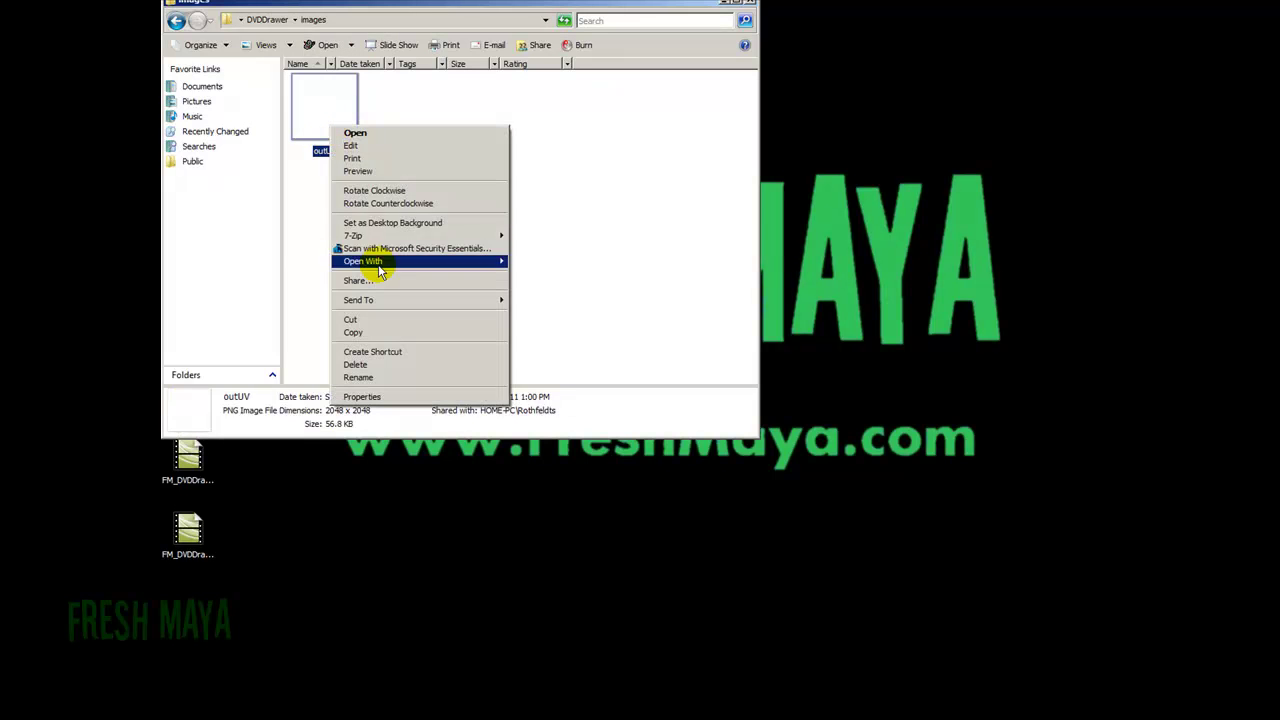
pyautogui.moveTo(499, 264)
pyautogui.click(540, 302)
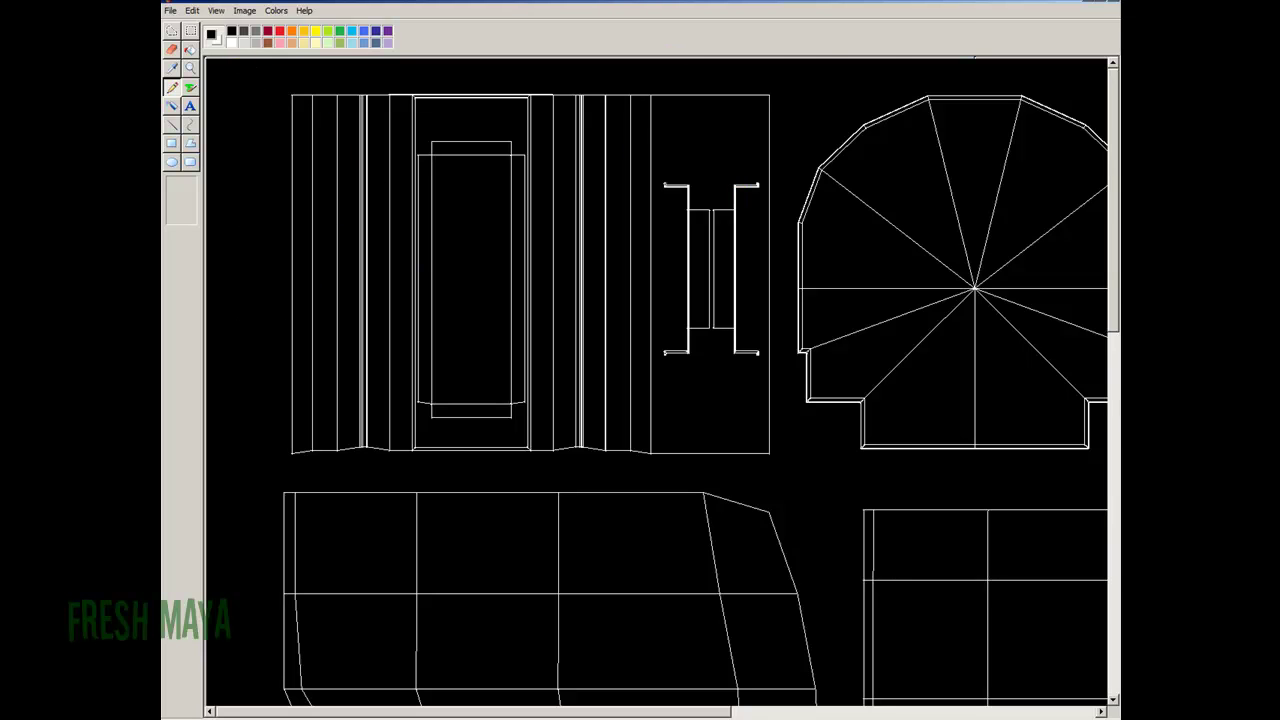
pyautogui.click(1113, 2)
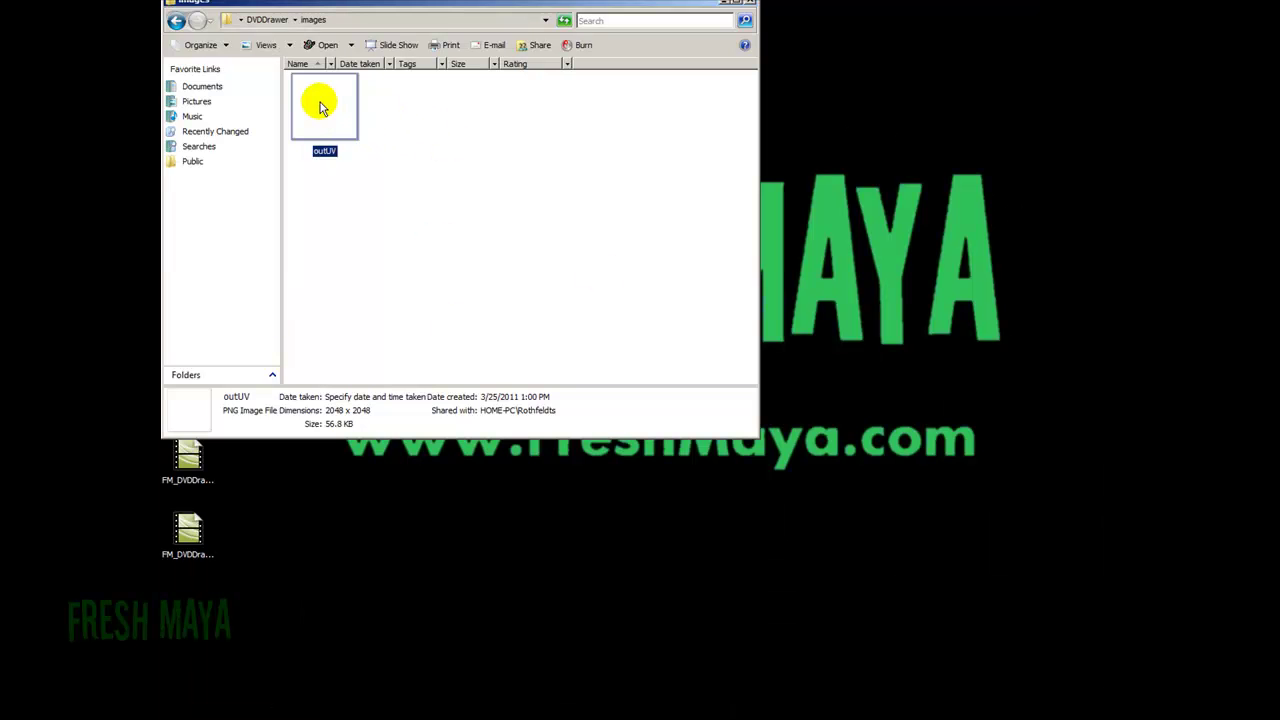
# View outUV in FCheck to check the full UV layout, and close the viewer and the images folder.
pyautogui.rightClick(323, 113)
pyautogui.moveTo(371, 243)
pyautogui.click(527, 258)
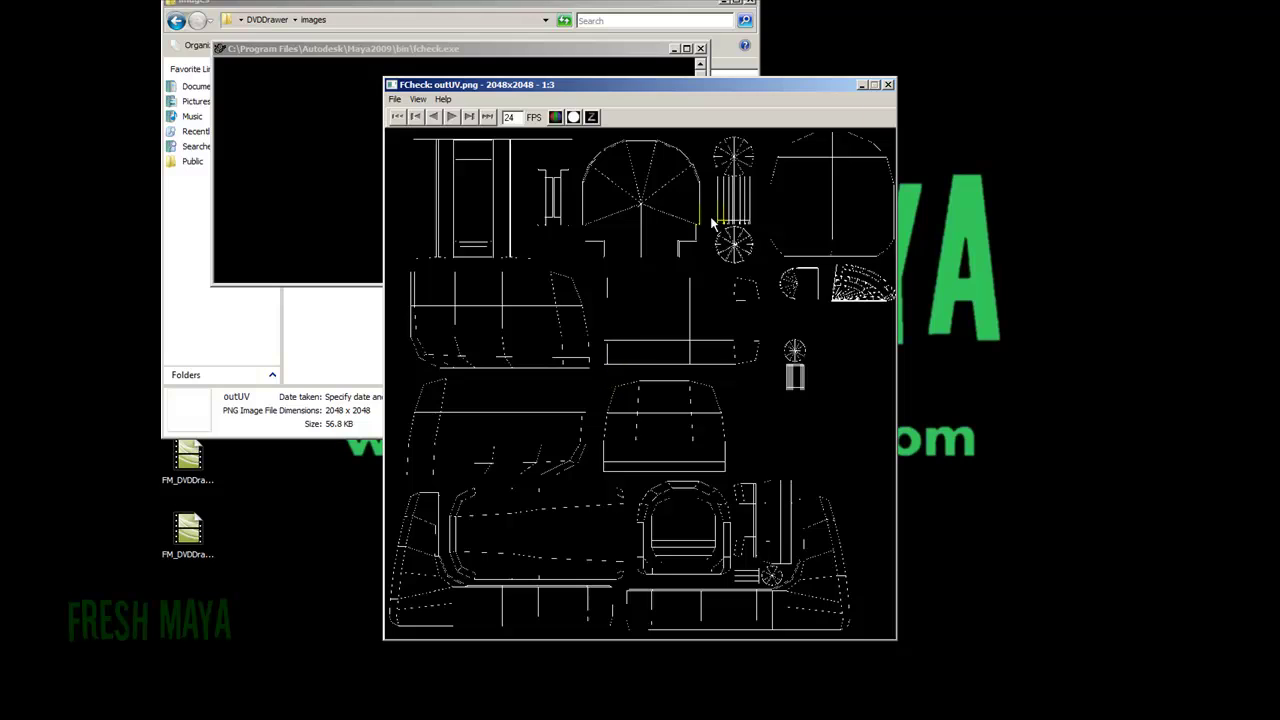
pyautogui.click(888, 86)
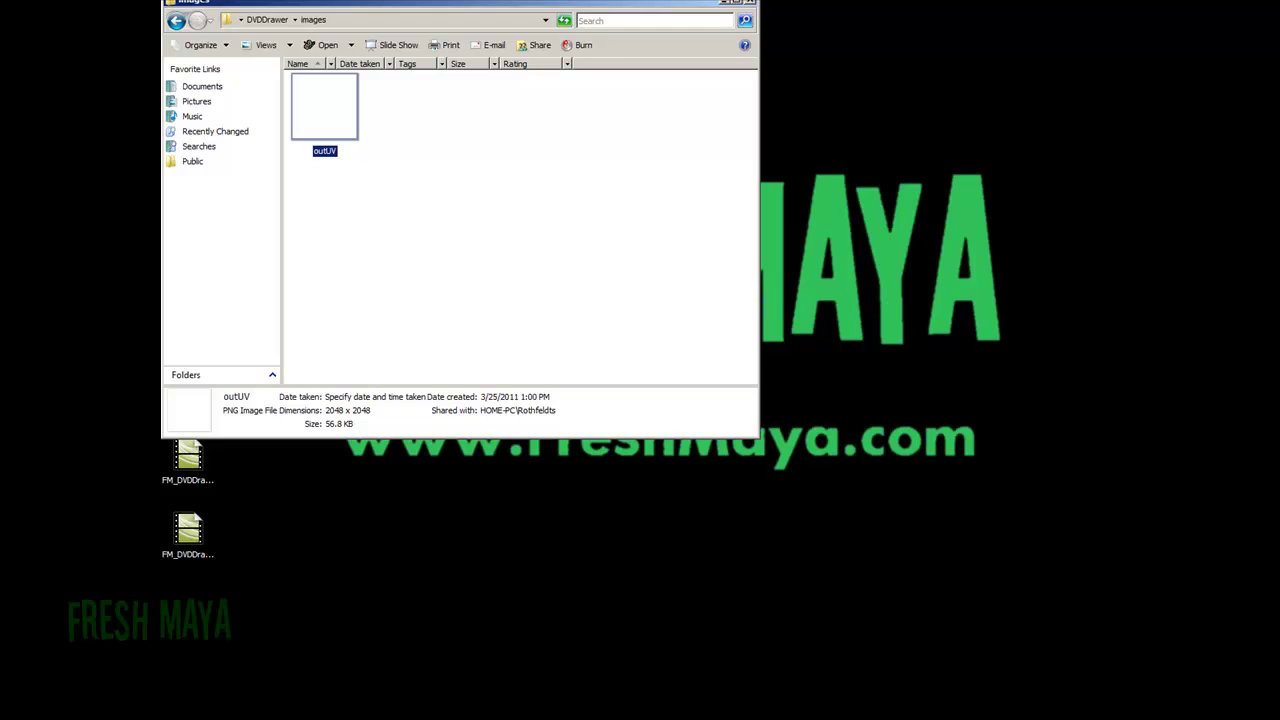
pyautogui.click(750, 6)
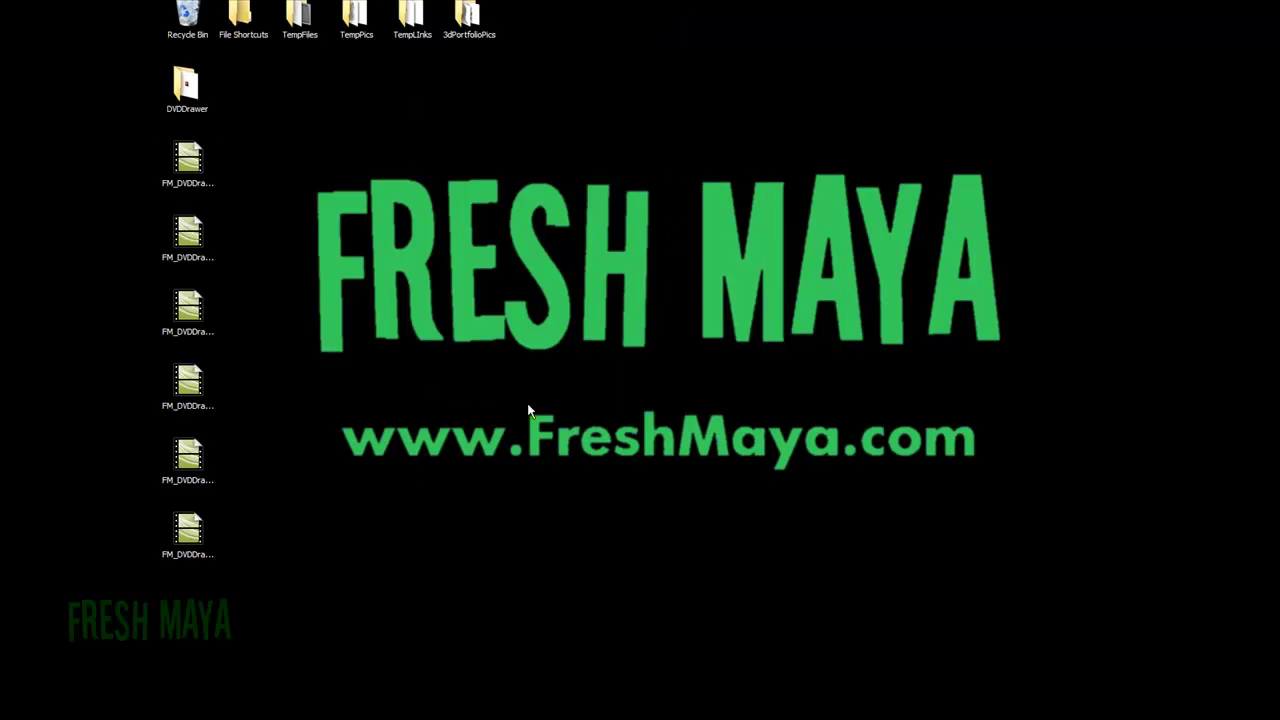